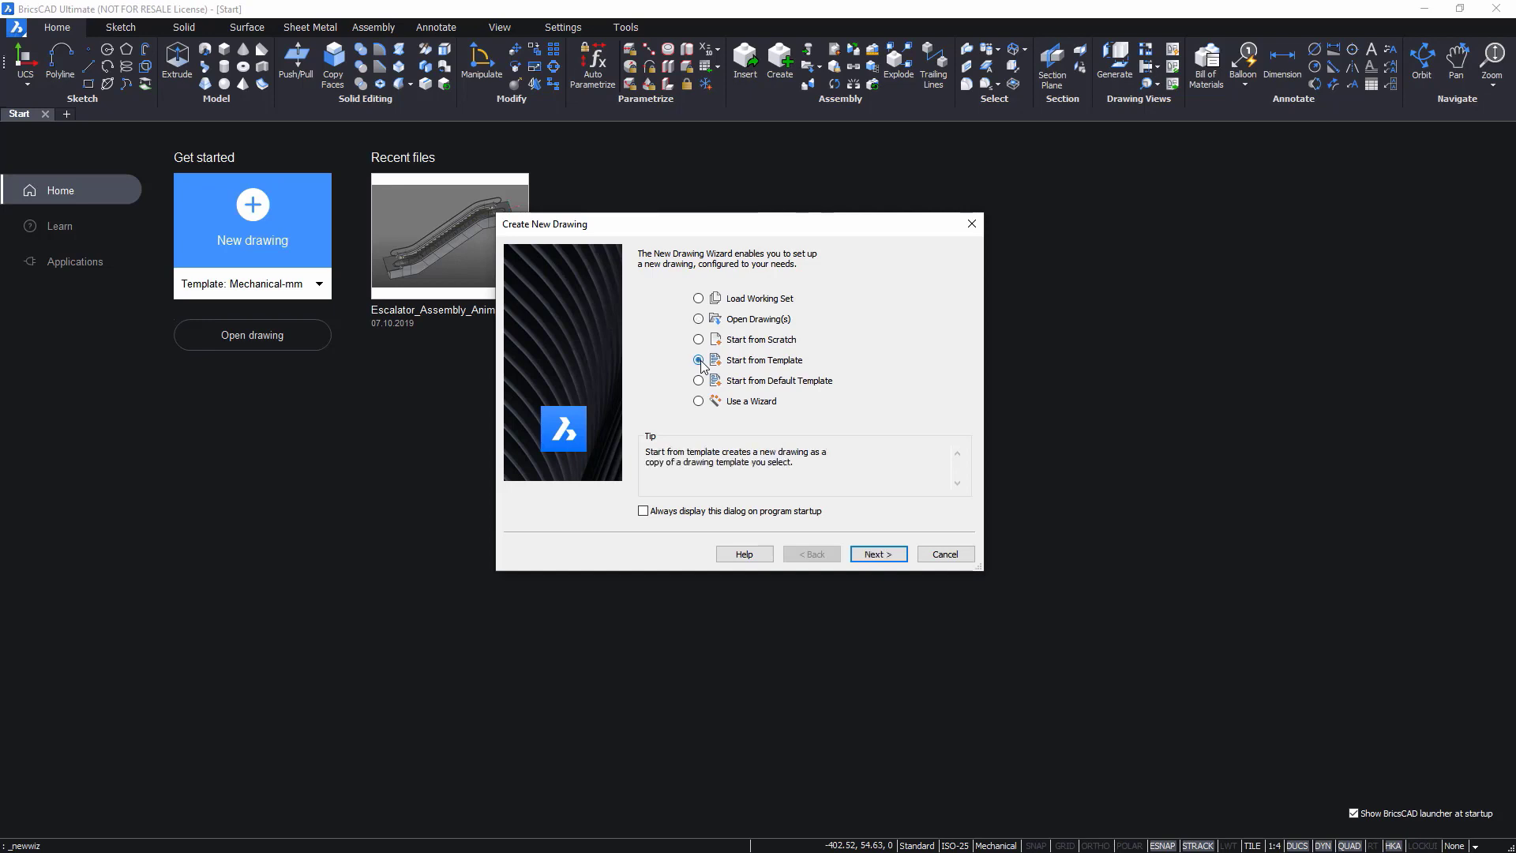
- Create a new drawing from the A3_Mechanical_Template.dwt template file
left_click(878, 554)
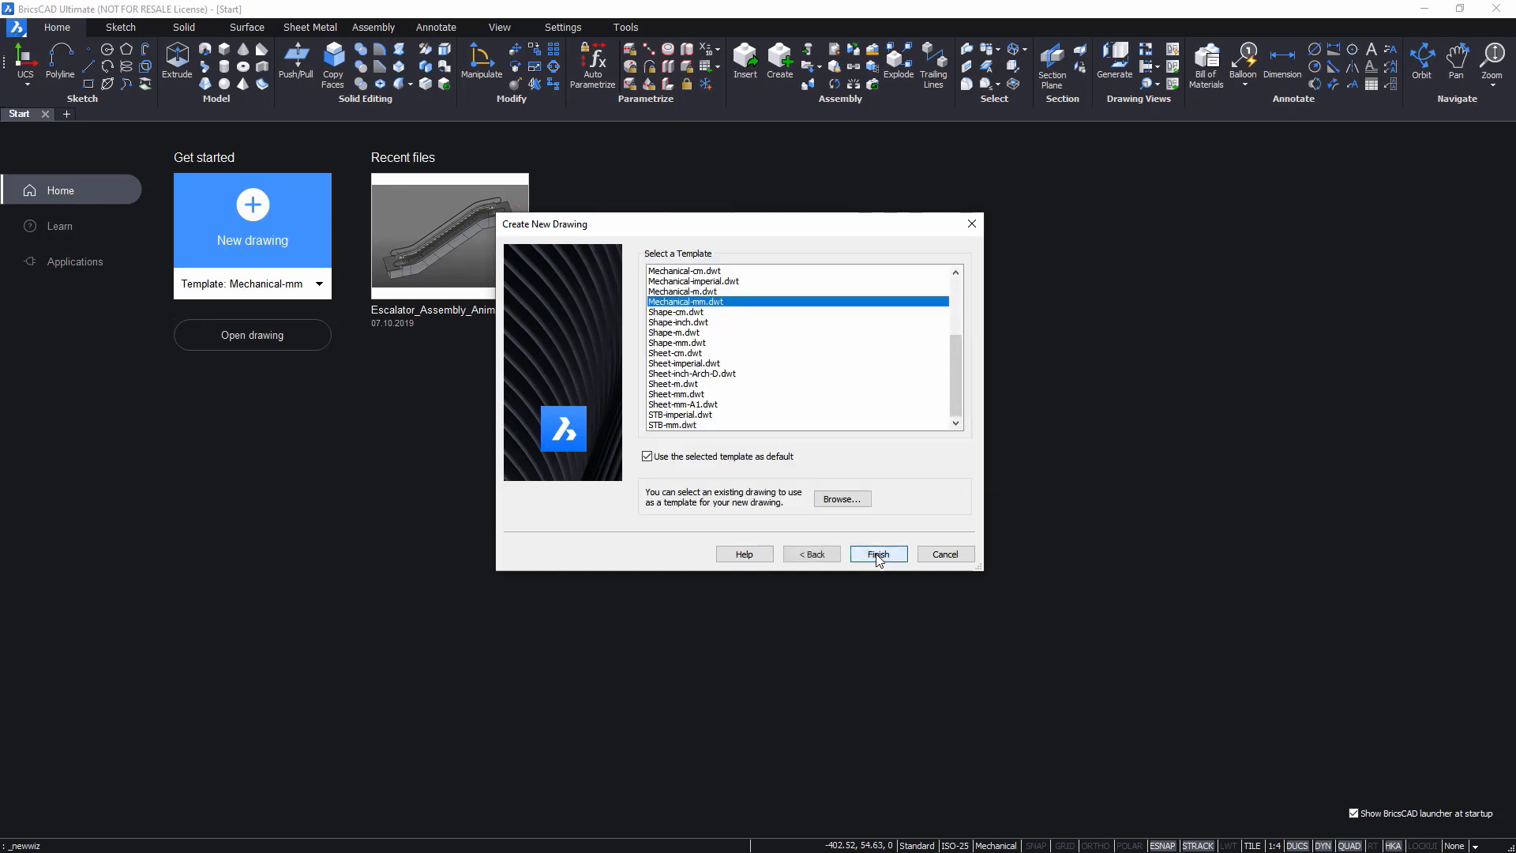
left_click(841, 498)
left_click(776, 241)
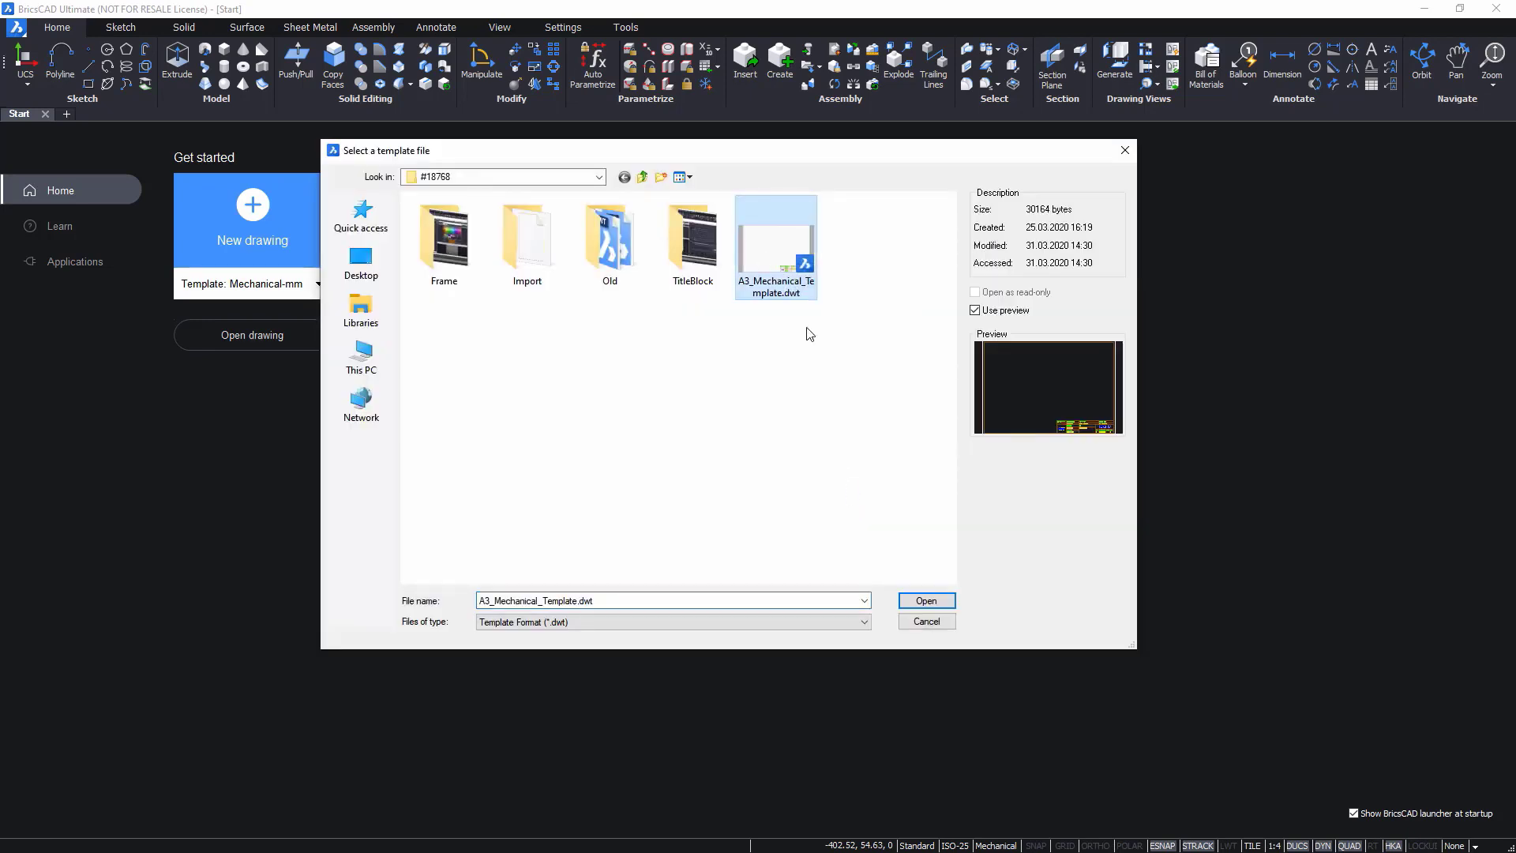
left_click(926, 601)
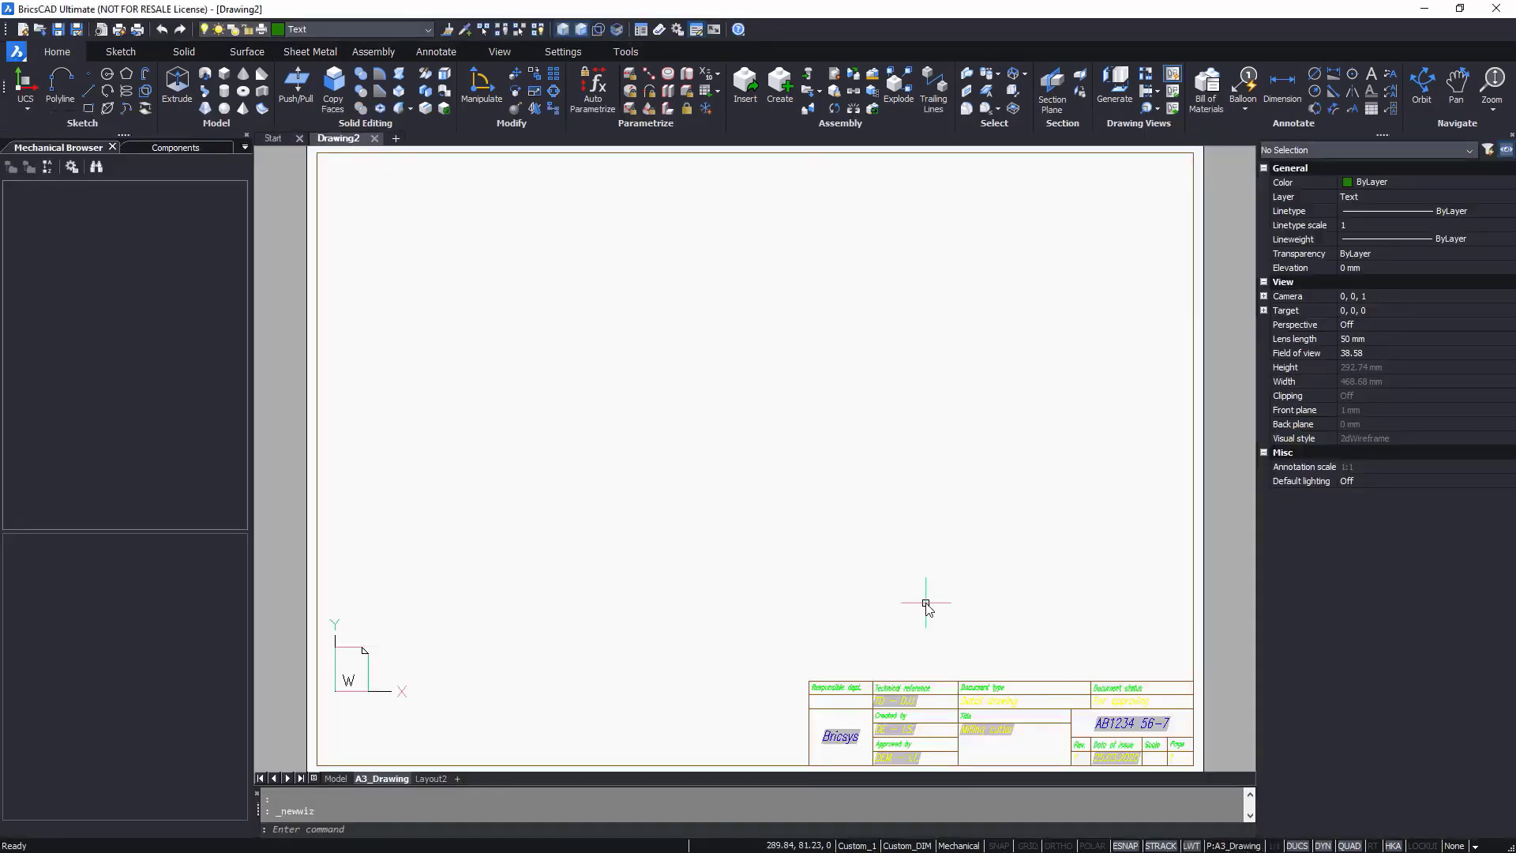
- Import the part2.prt.1 file into the drawing's model space and fit the whole part in view
left_click(335, 778)
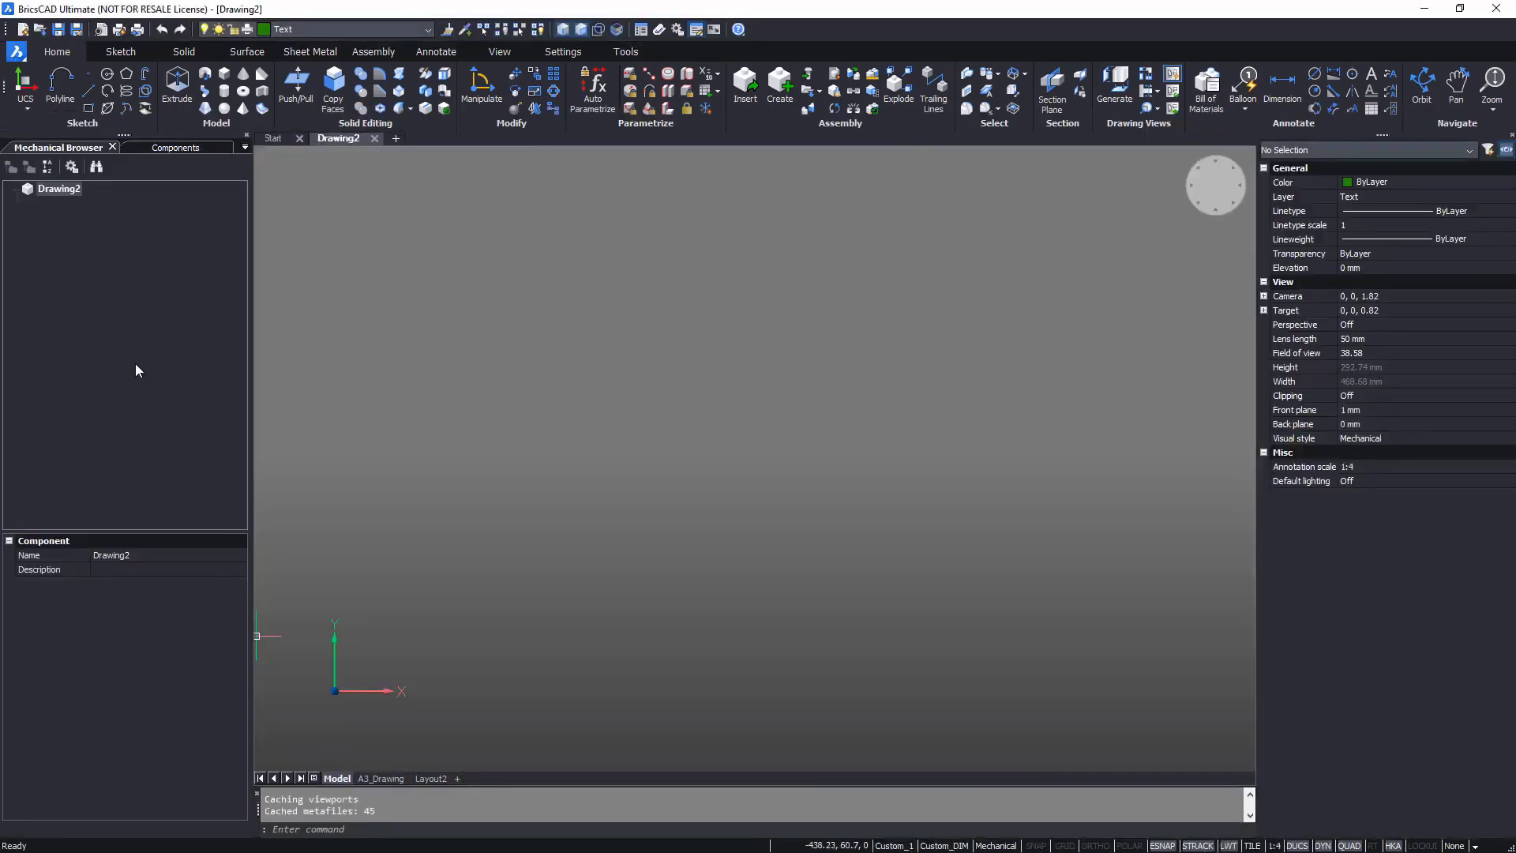
left_click(16, 51)
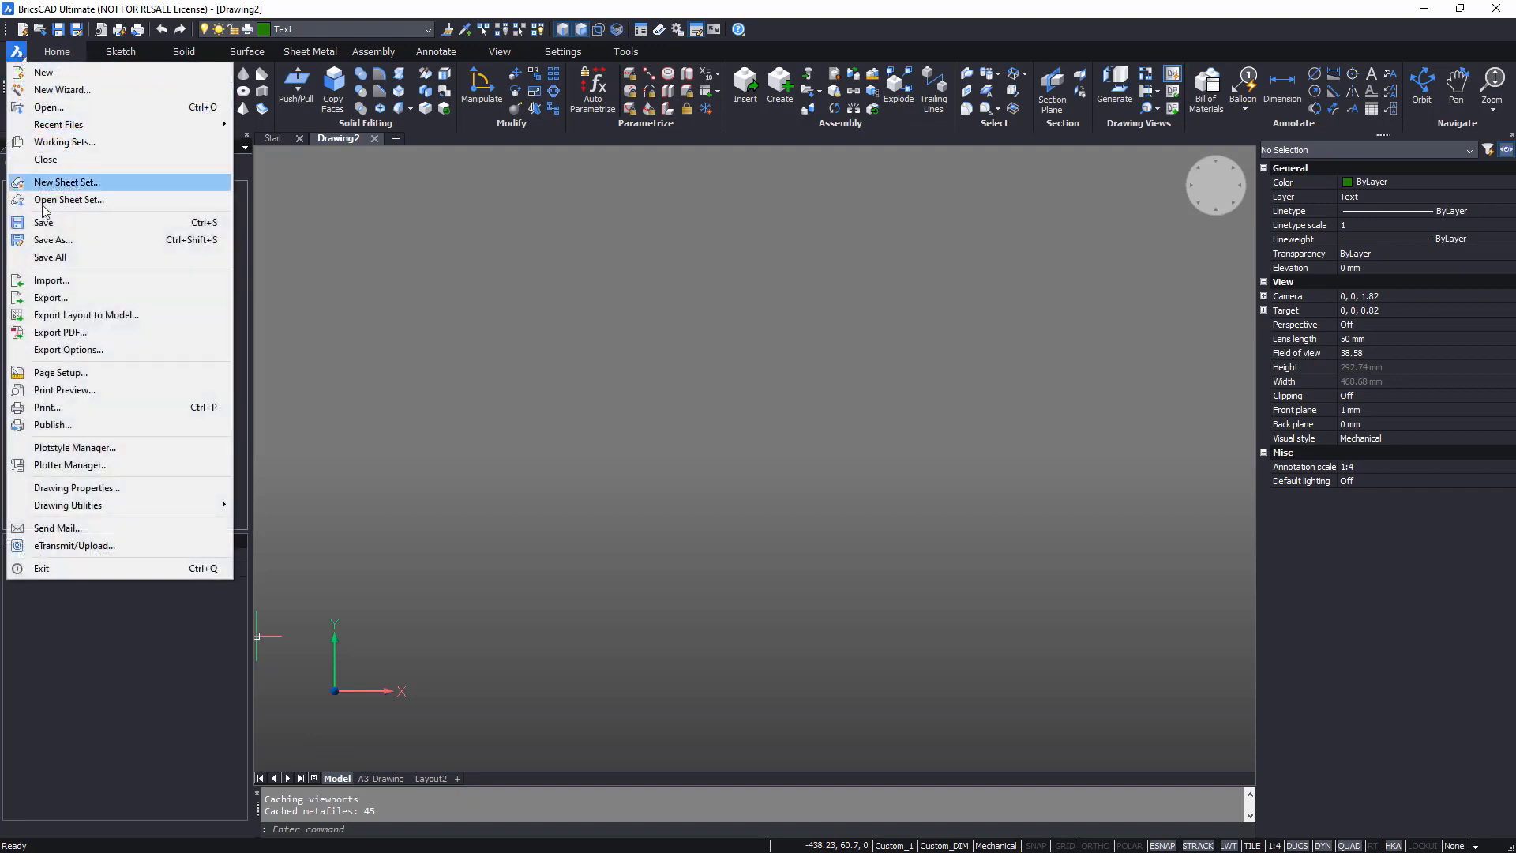
left_click(45, 279)
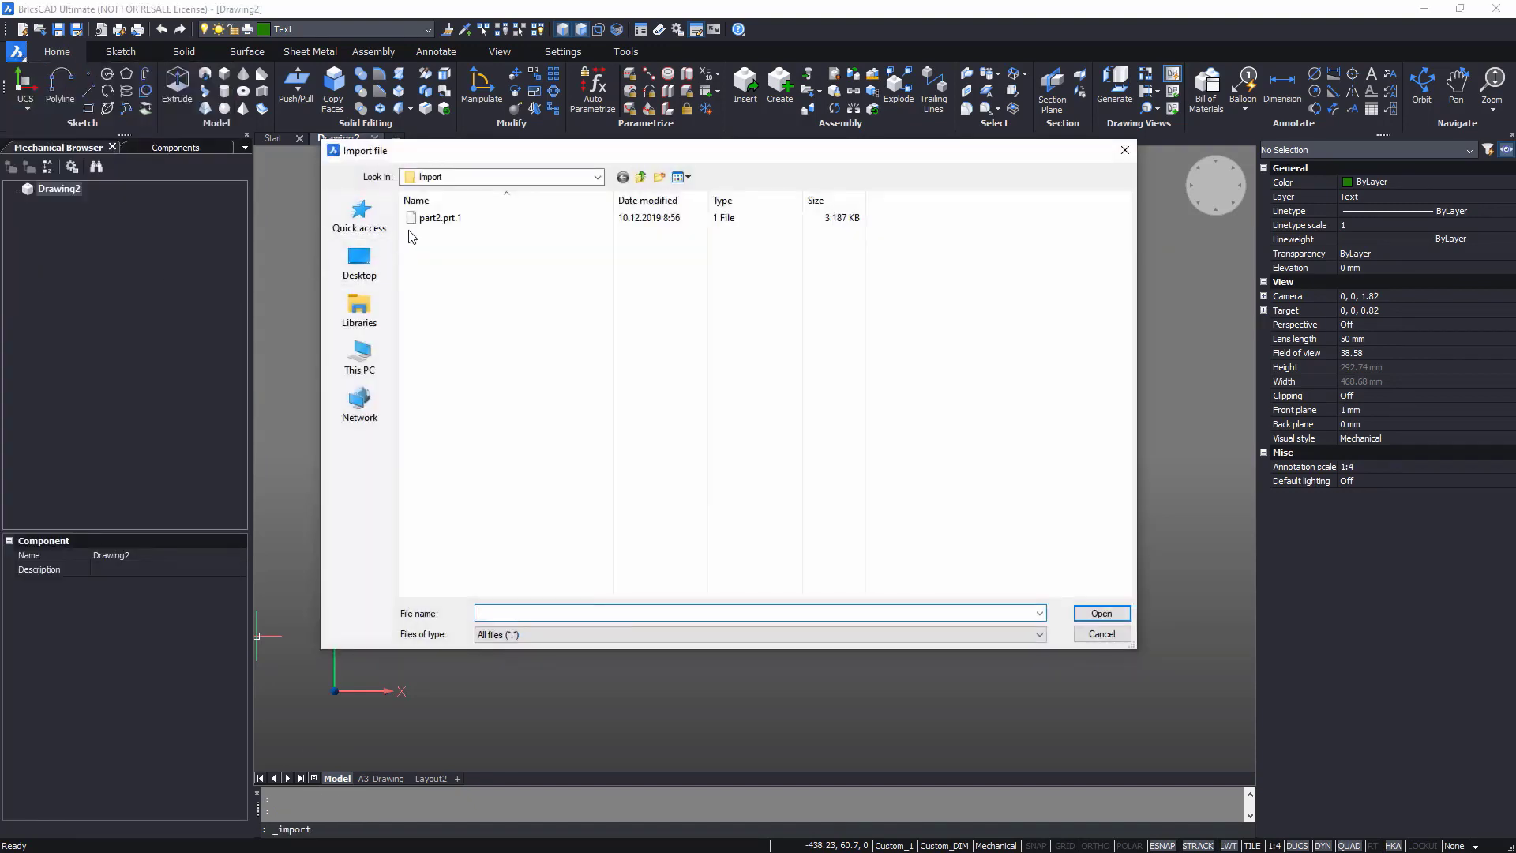
left_click(430, 218)
left_click(1099, 615)
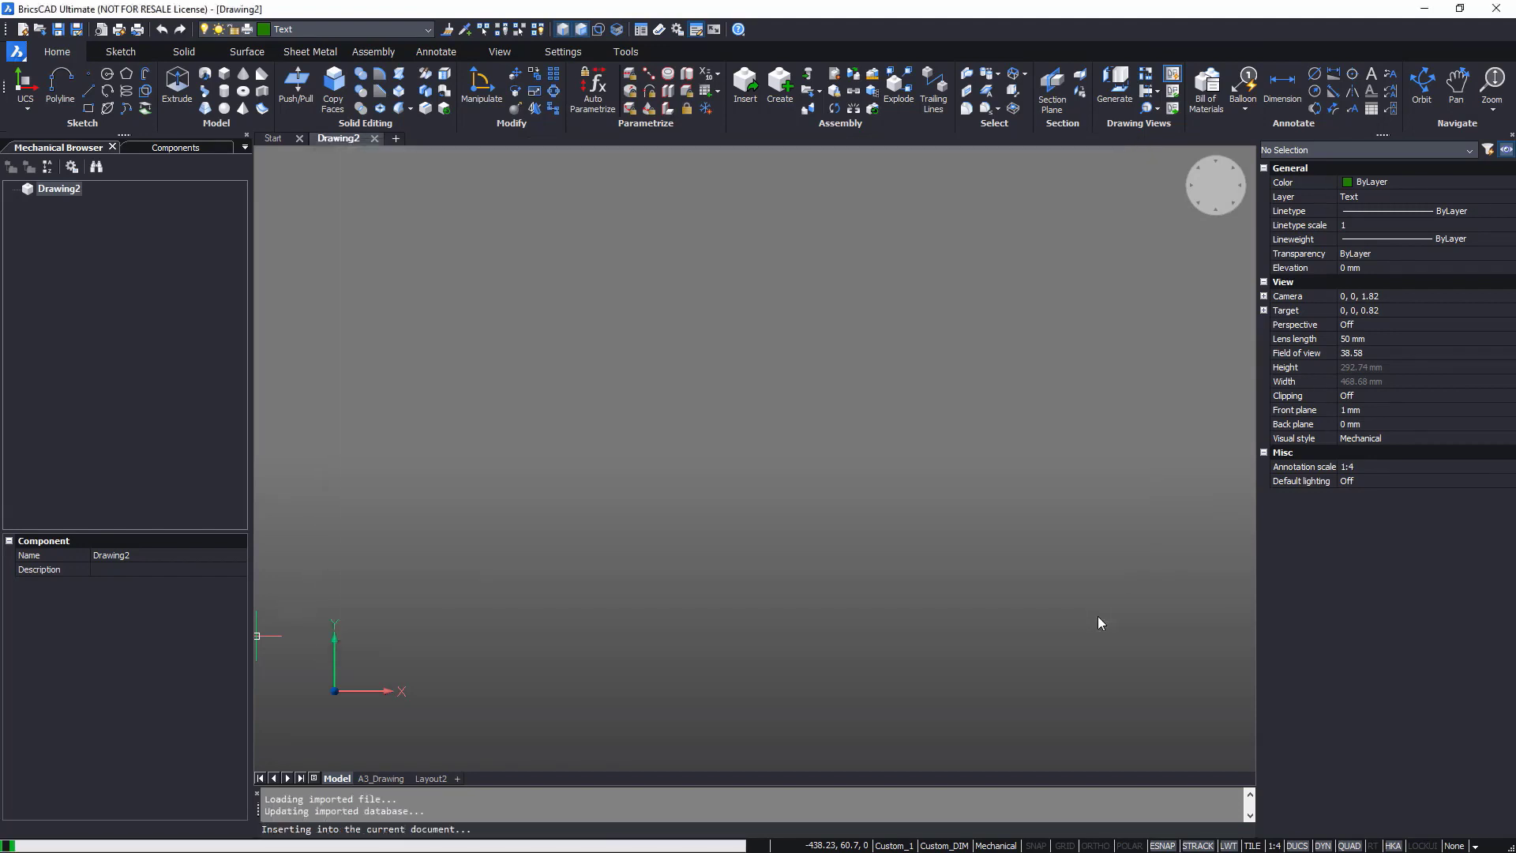
middle_click(1005, 589)
middle_click(1004, 589)
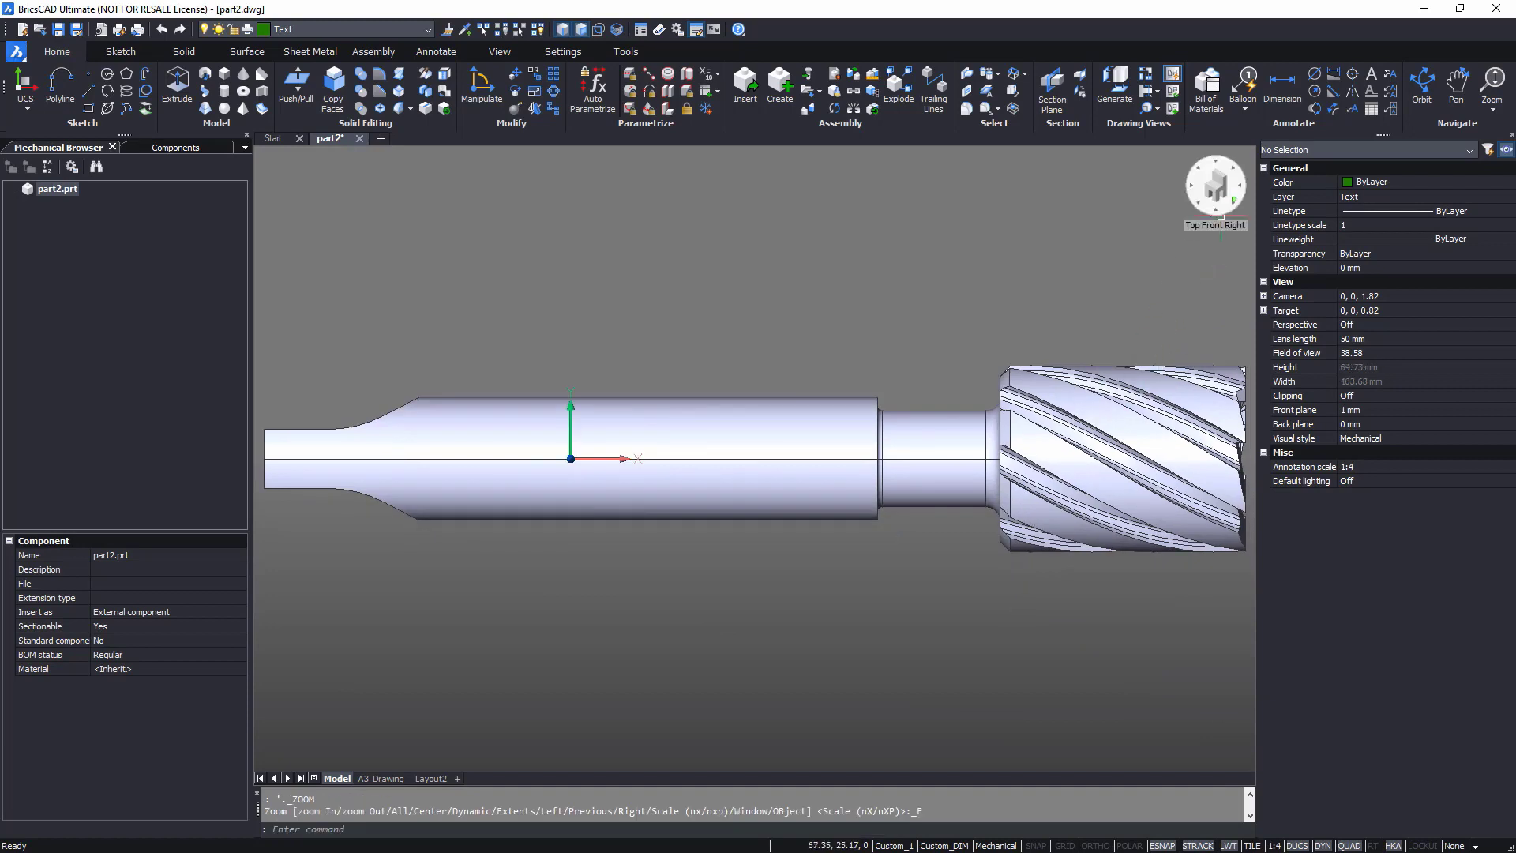
- Show the part from the Top Front Right direction and run Simplify on the entire model
left_click(1220, 215)
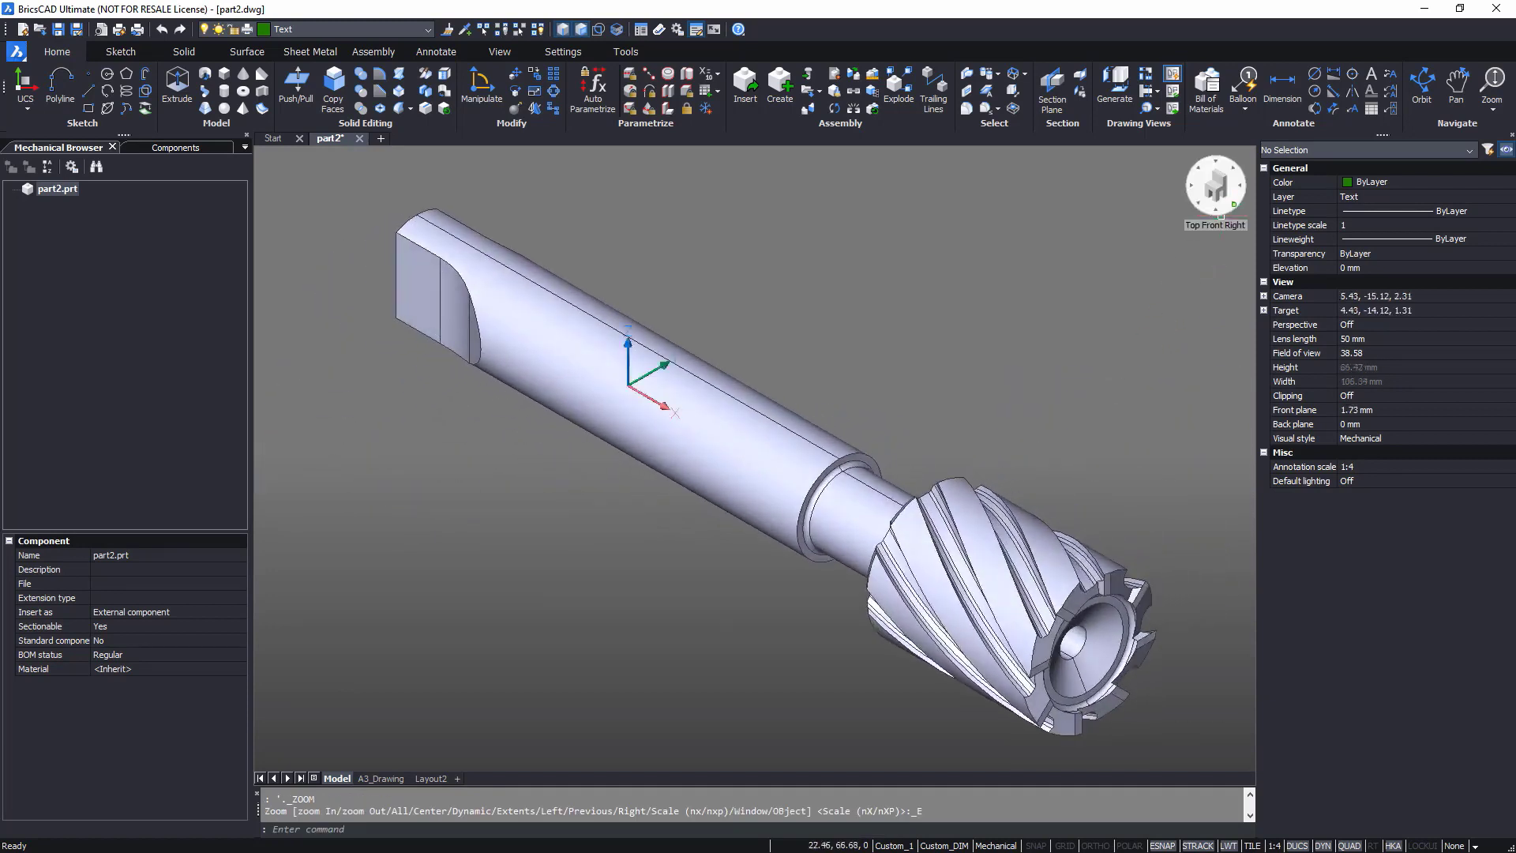
left_click(445, 91)
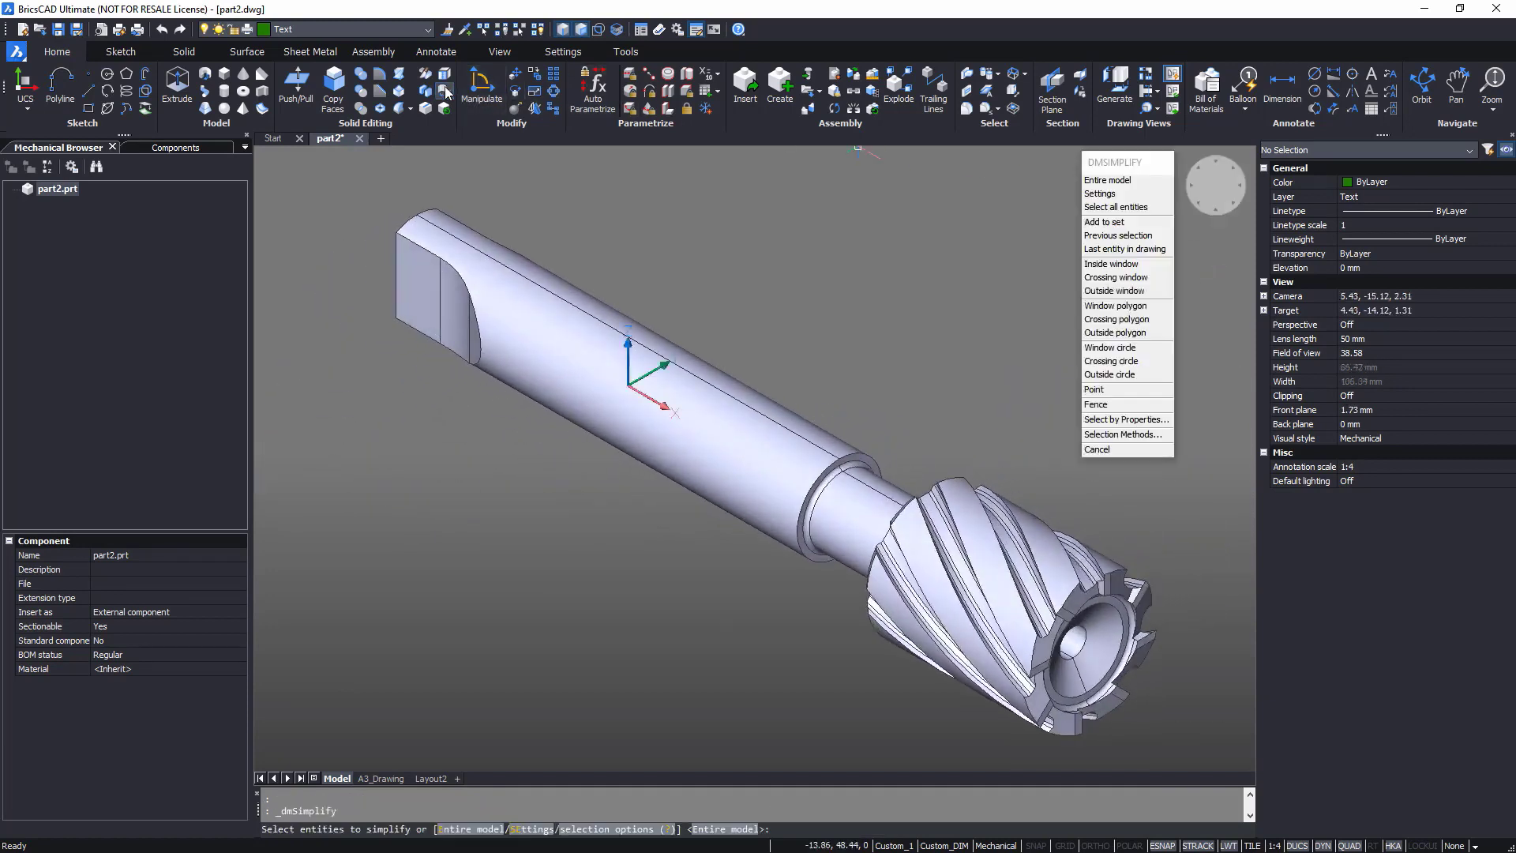
key("Return")
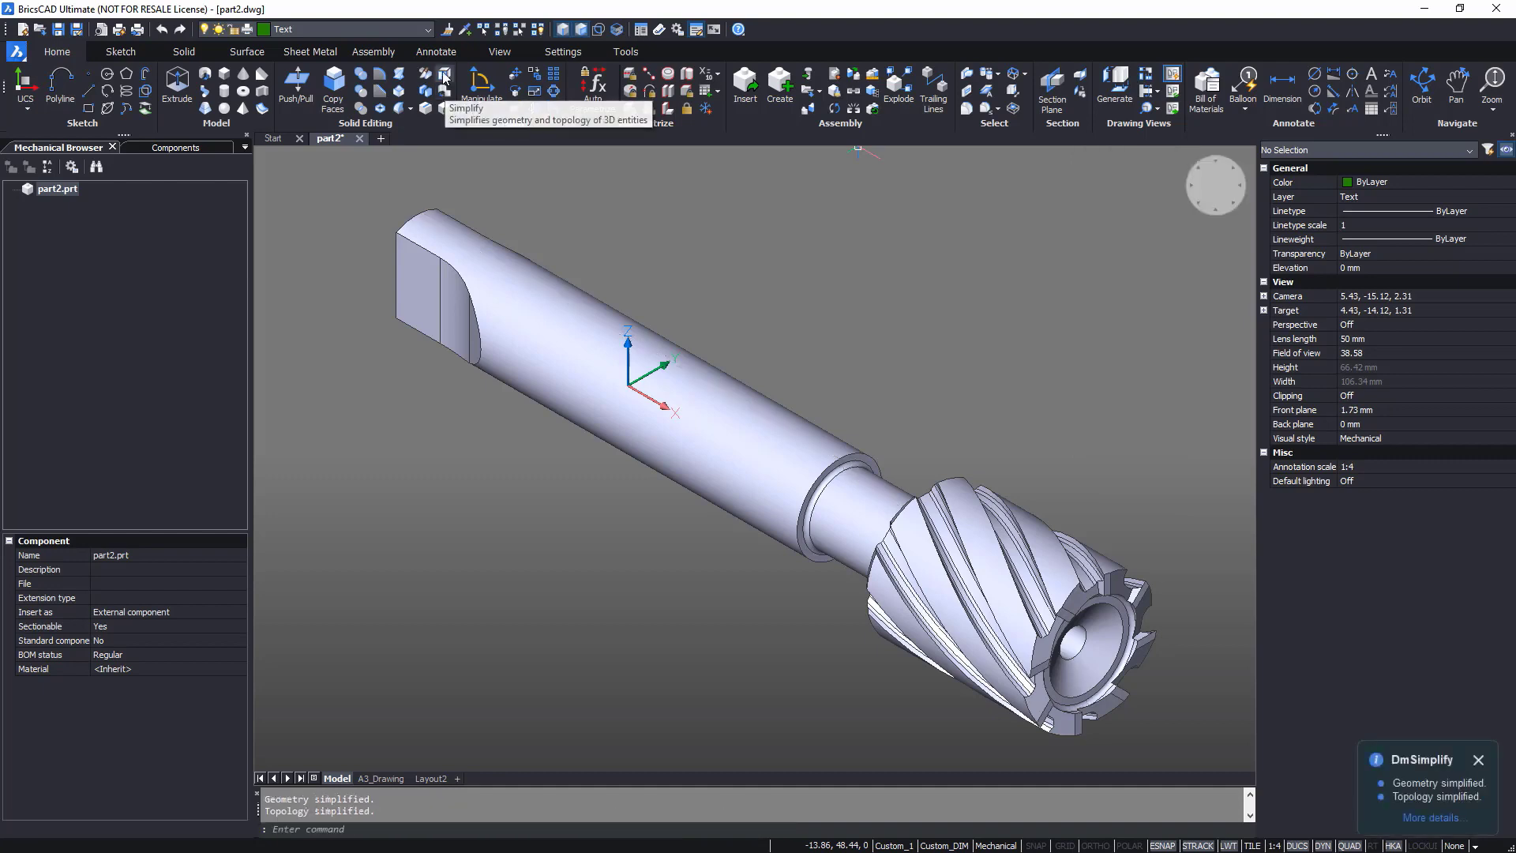
- Start a base view of the entire model on the A3_Drawing layout and set its standard scale to 2:1
left_click(437, 52)
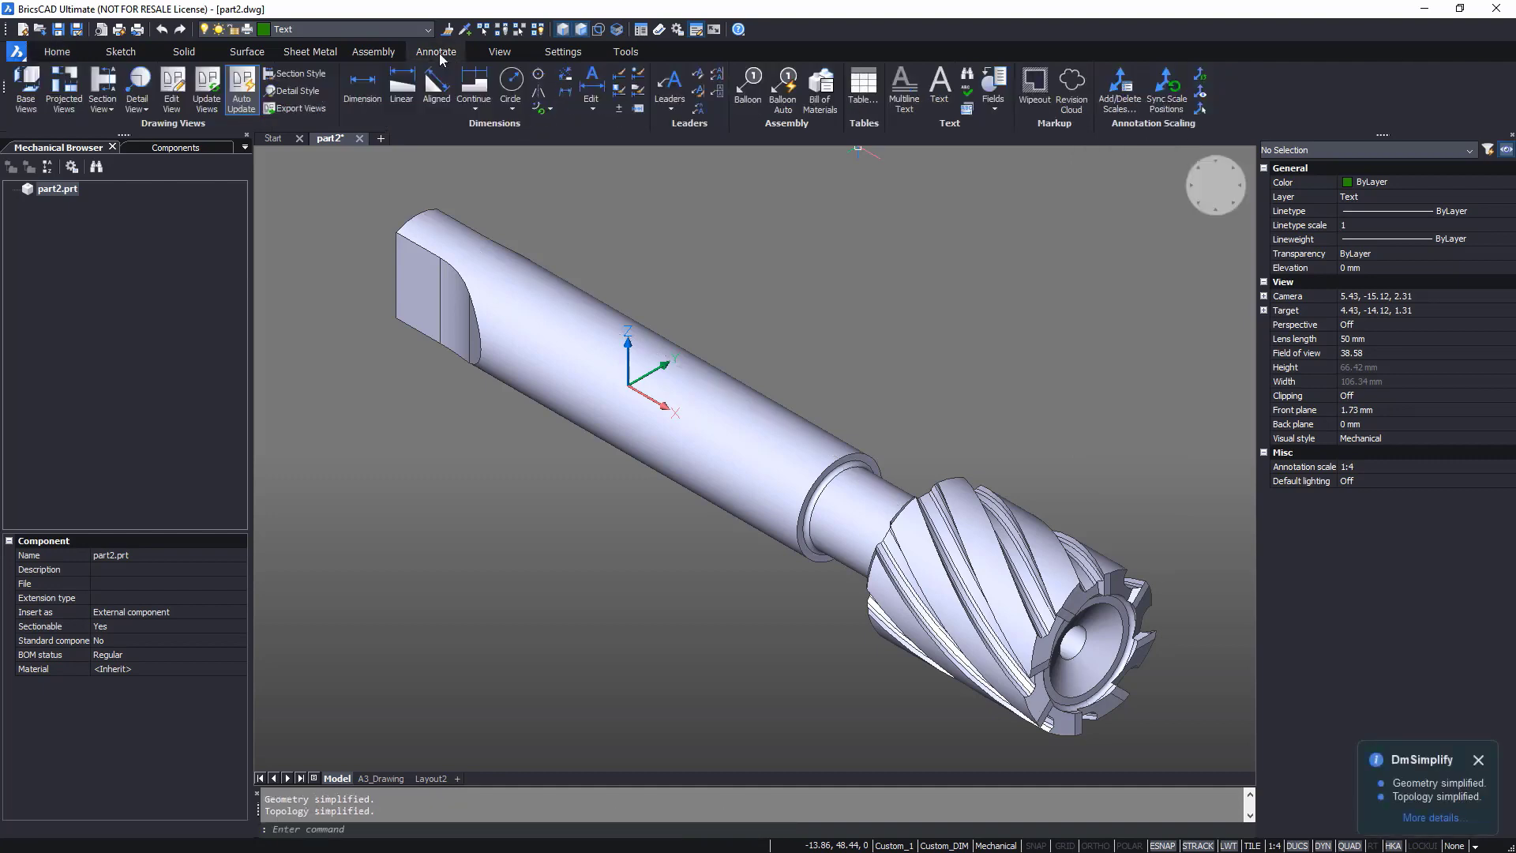
left_click(27, 91)
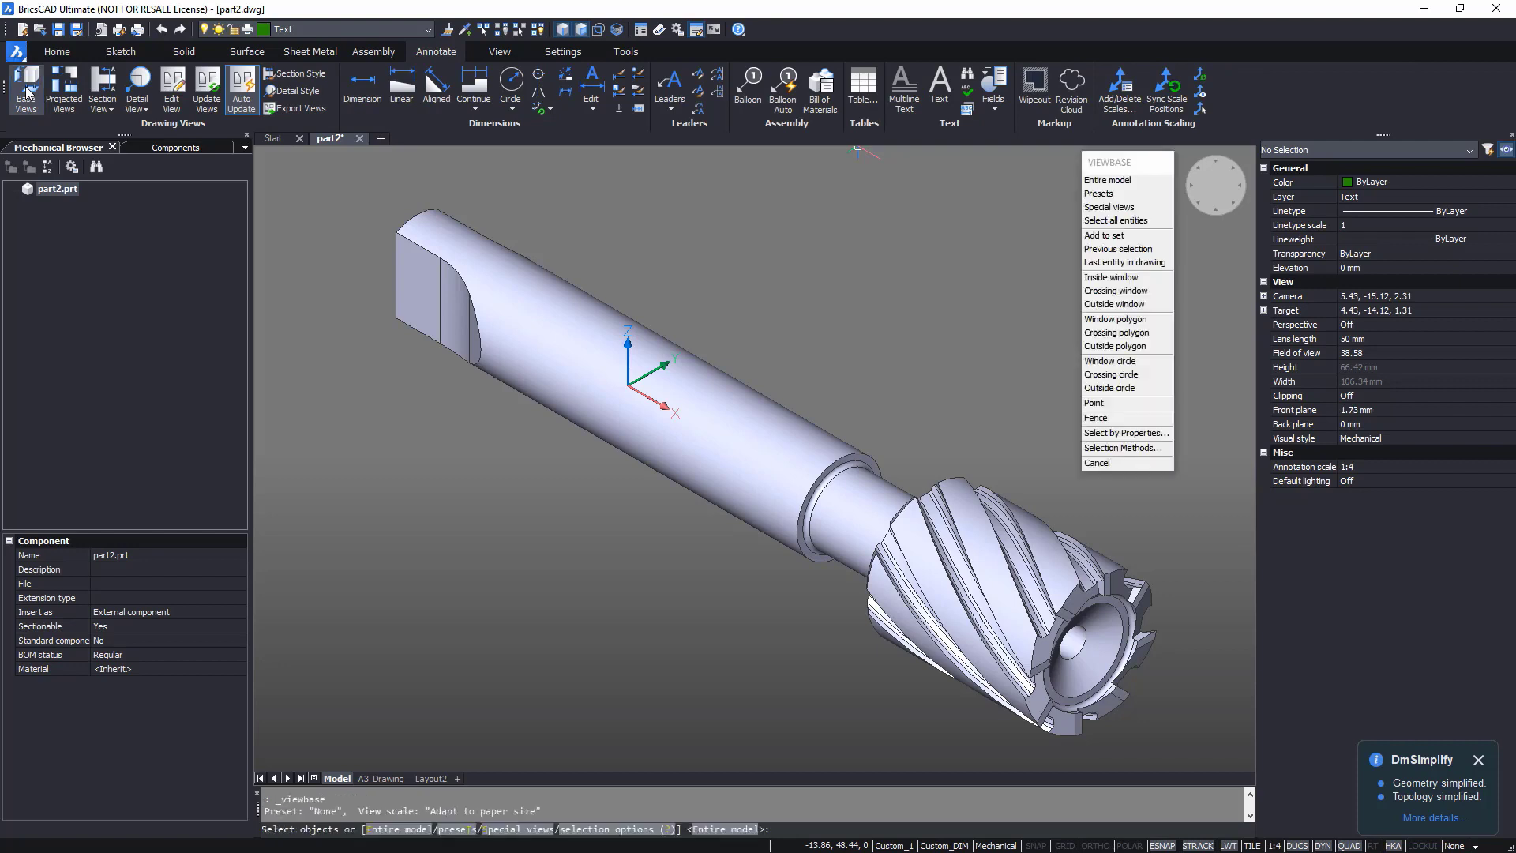
key("Return")
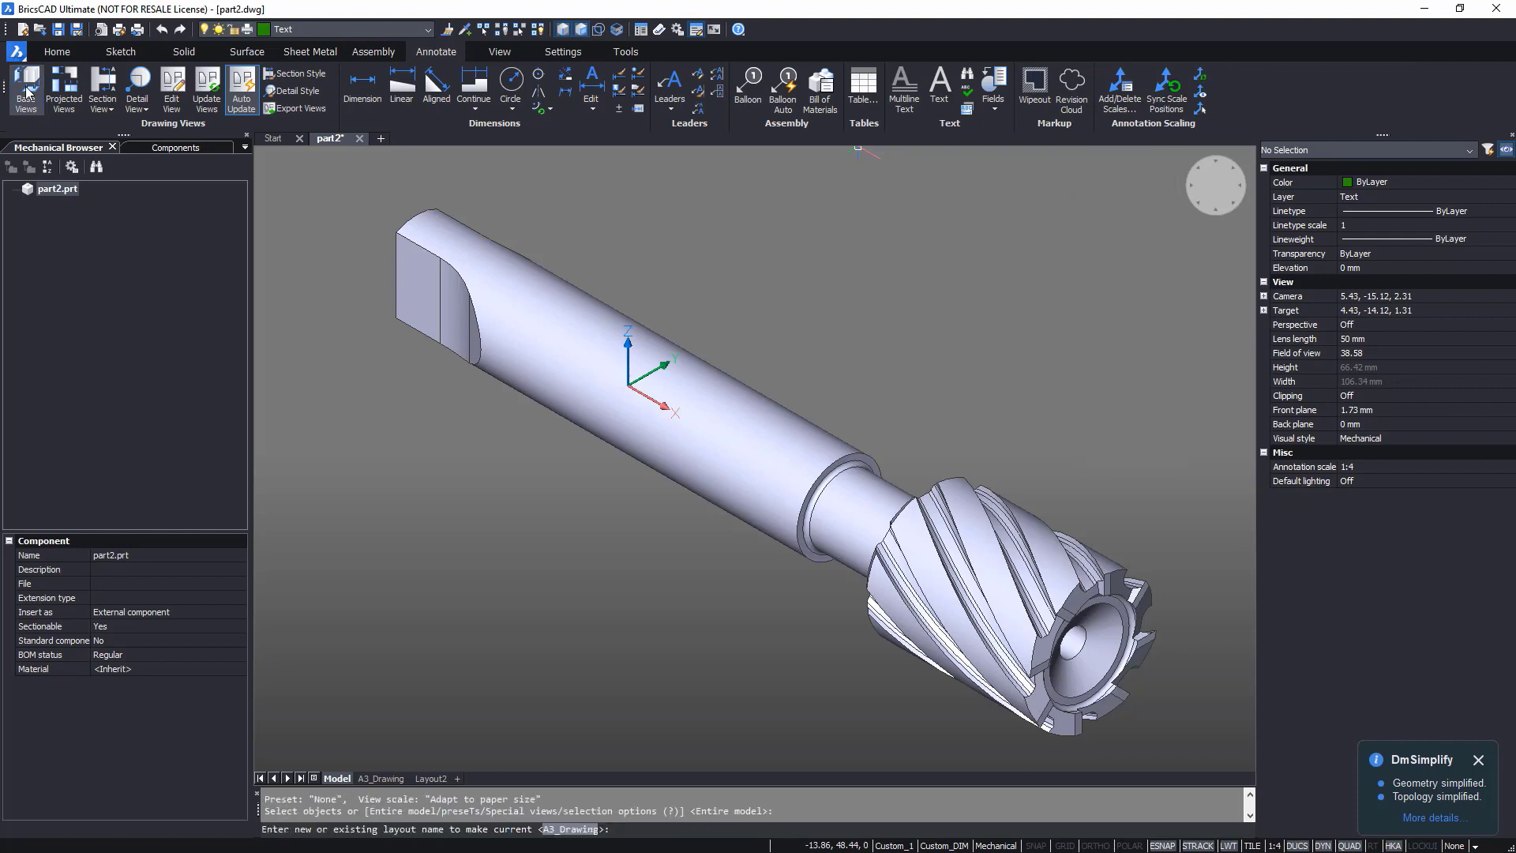
key("Return")
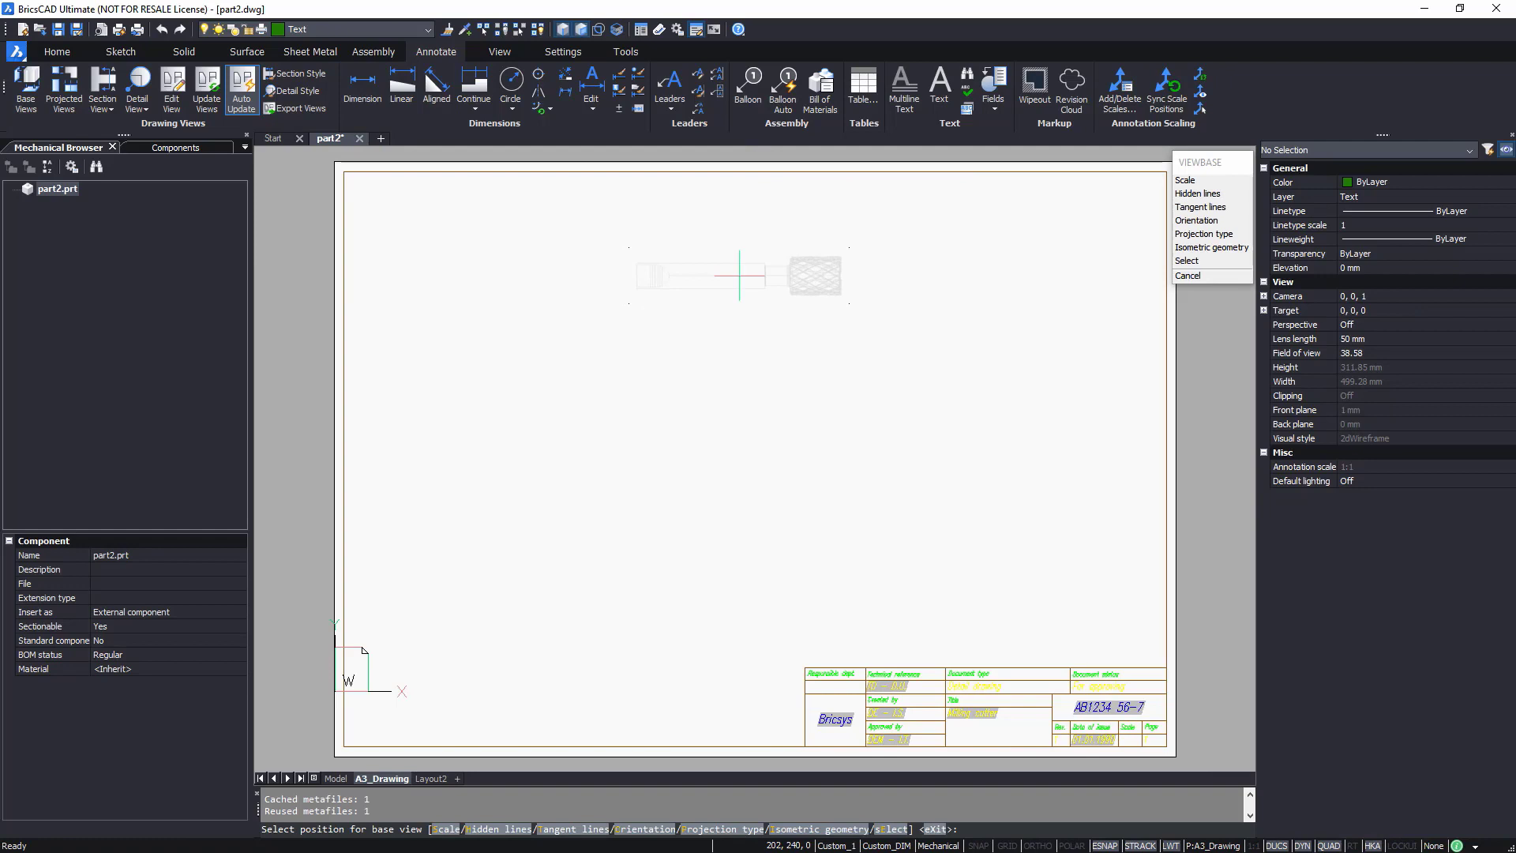
left_click(1186, 181)
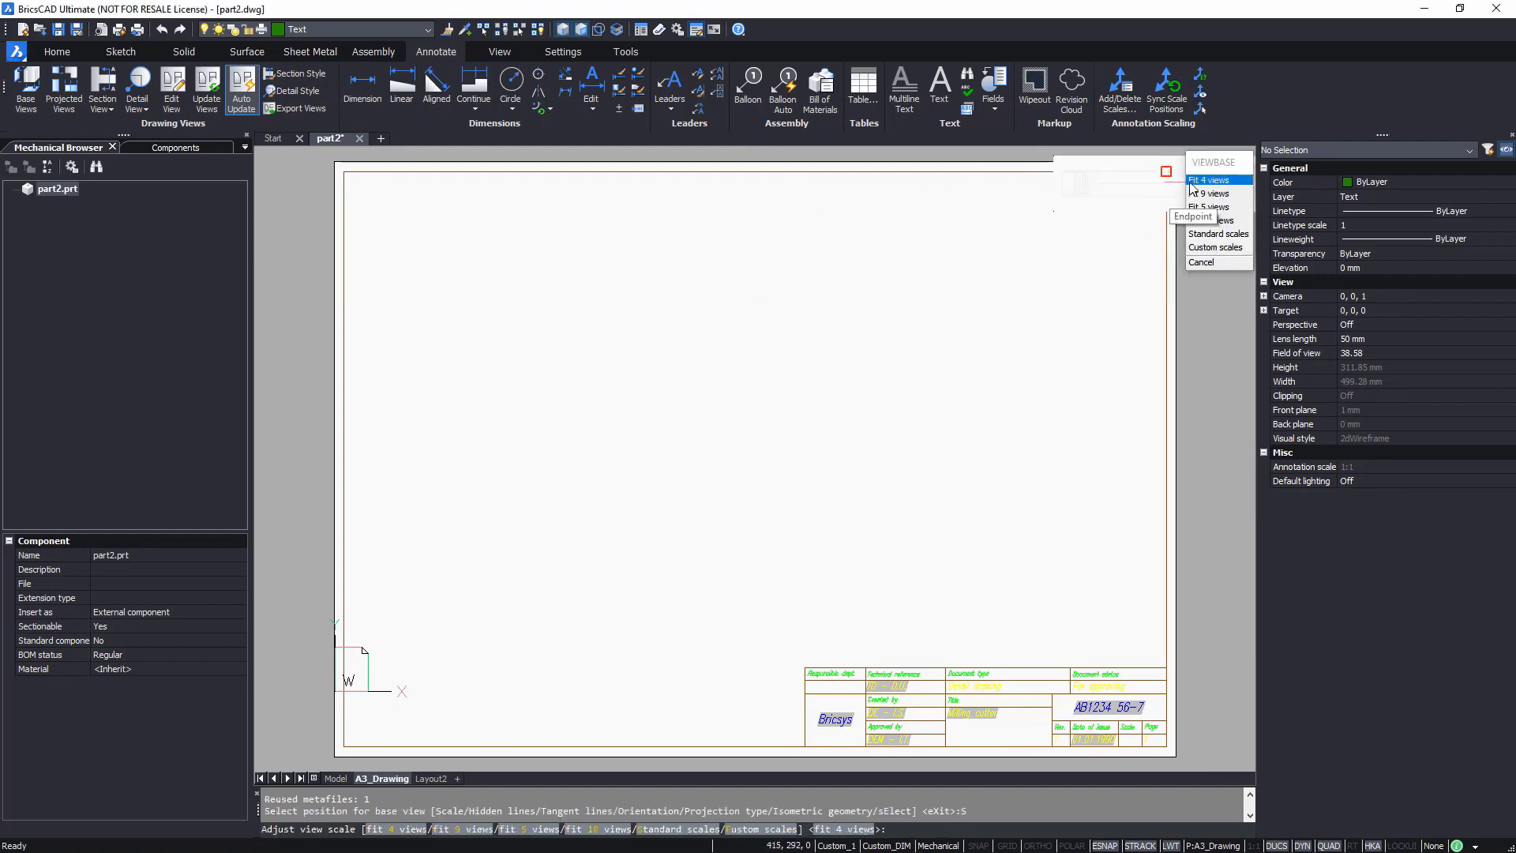
left_click(1213, 234)
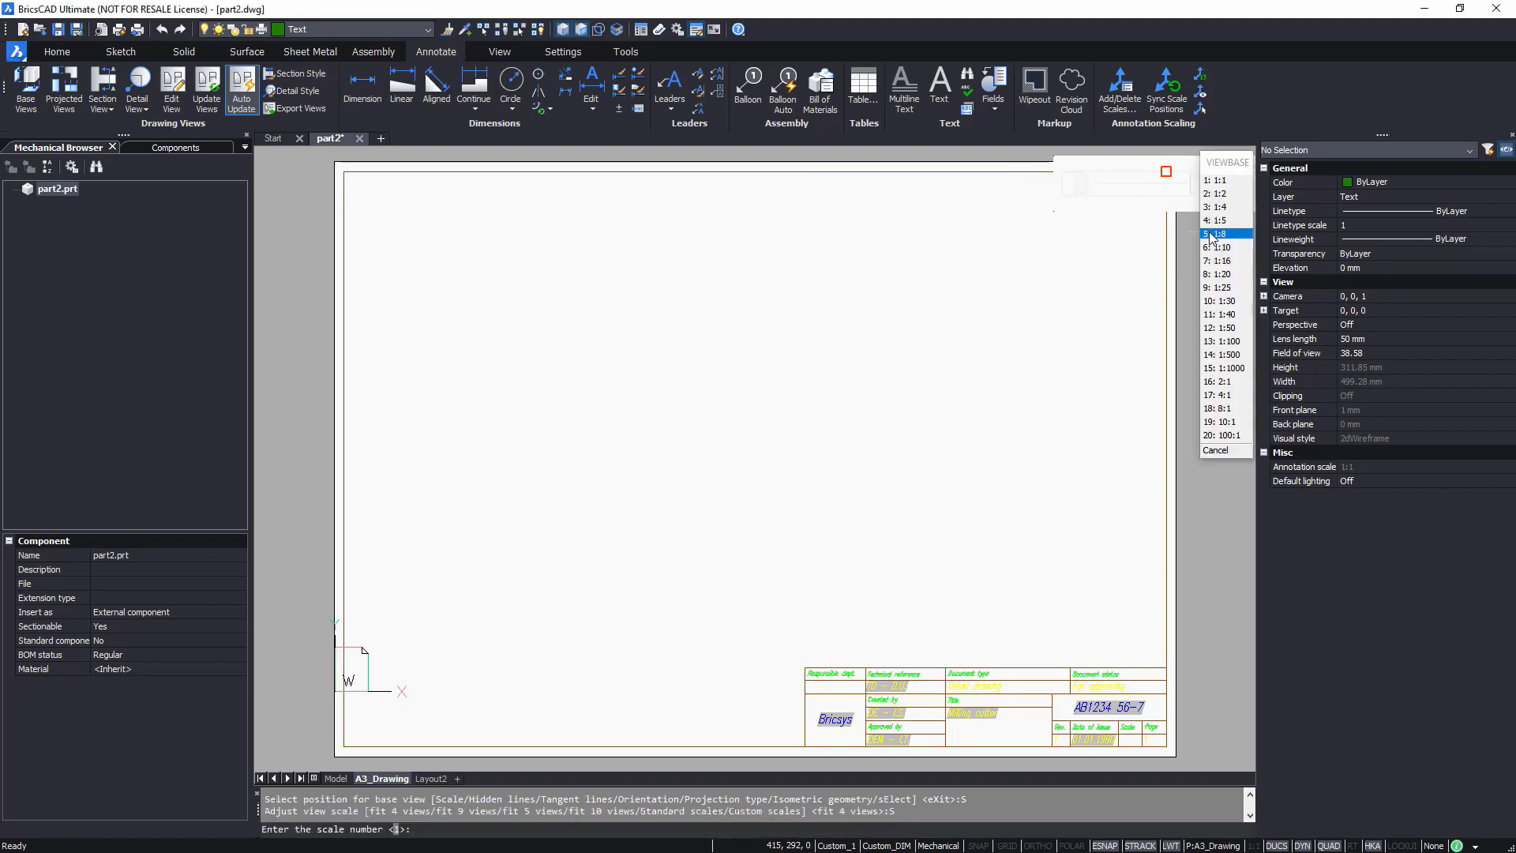
left_click(1220, 381)
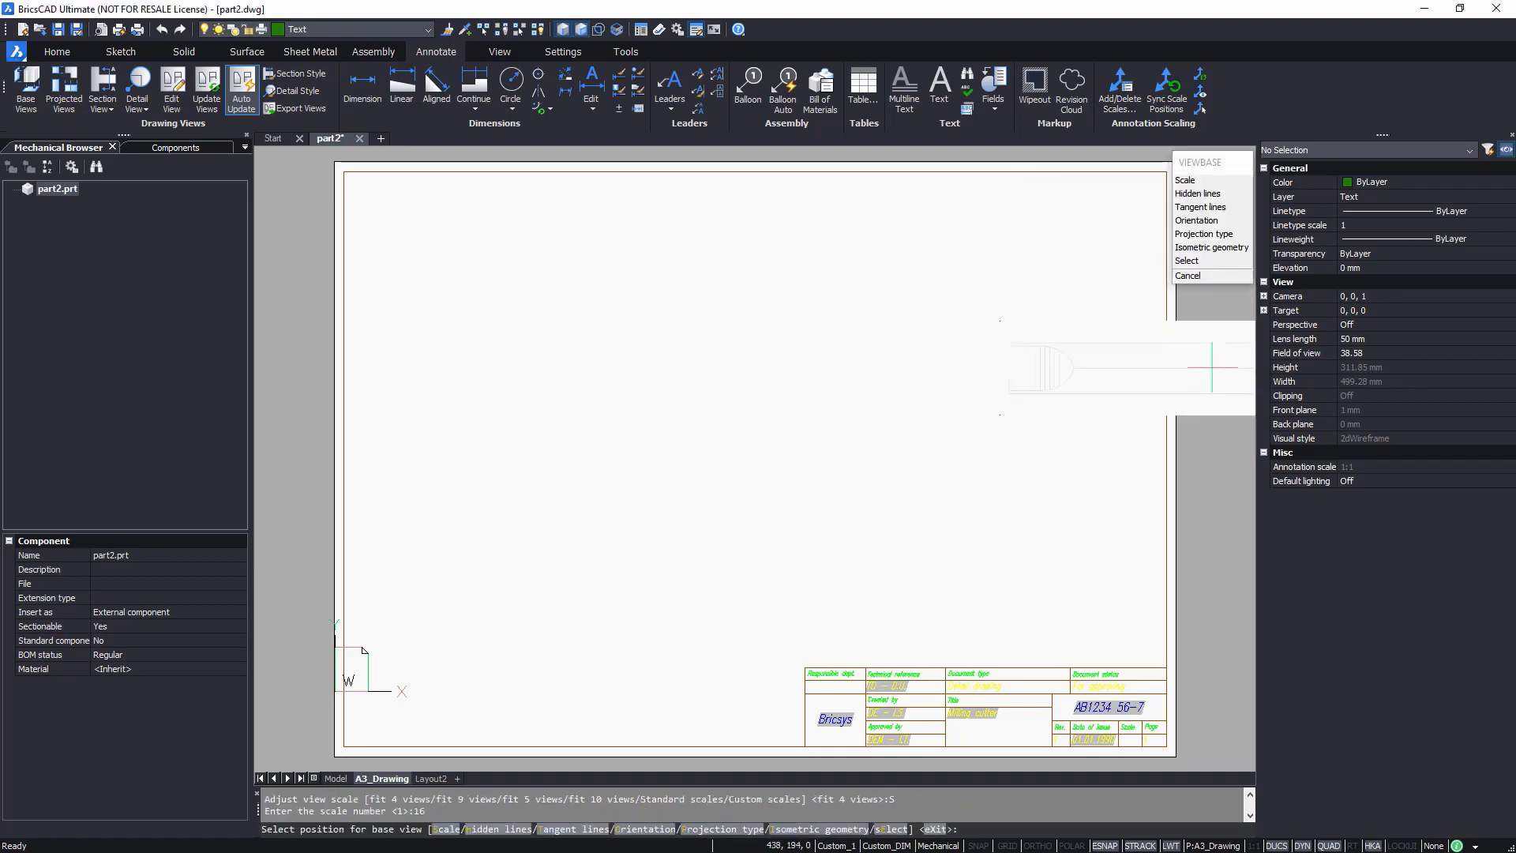
- Give the base view the Top orientation with tangent edges enabled and place it centred near the sheet's upper edge
left_click(1196, 221)
left_click(1211, 234)
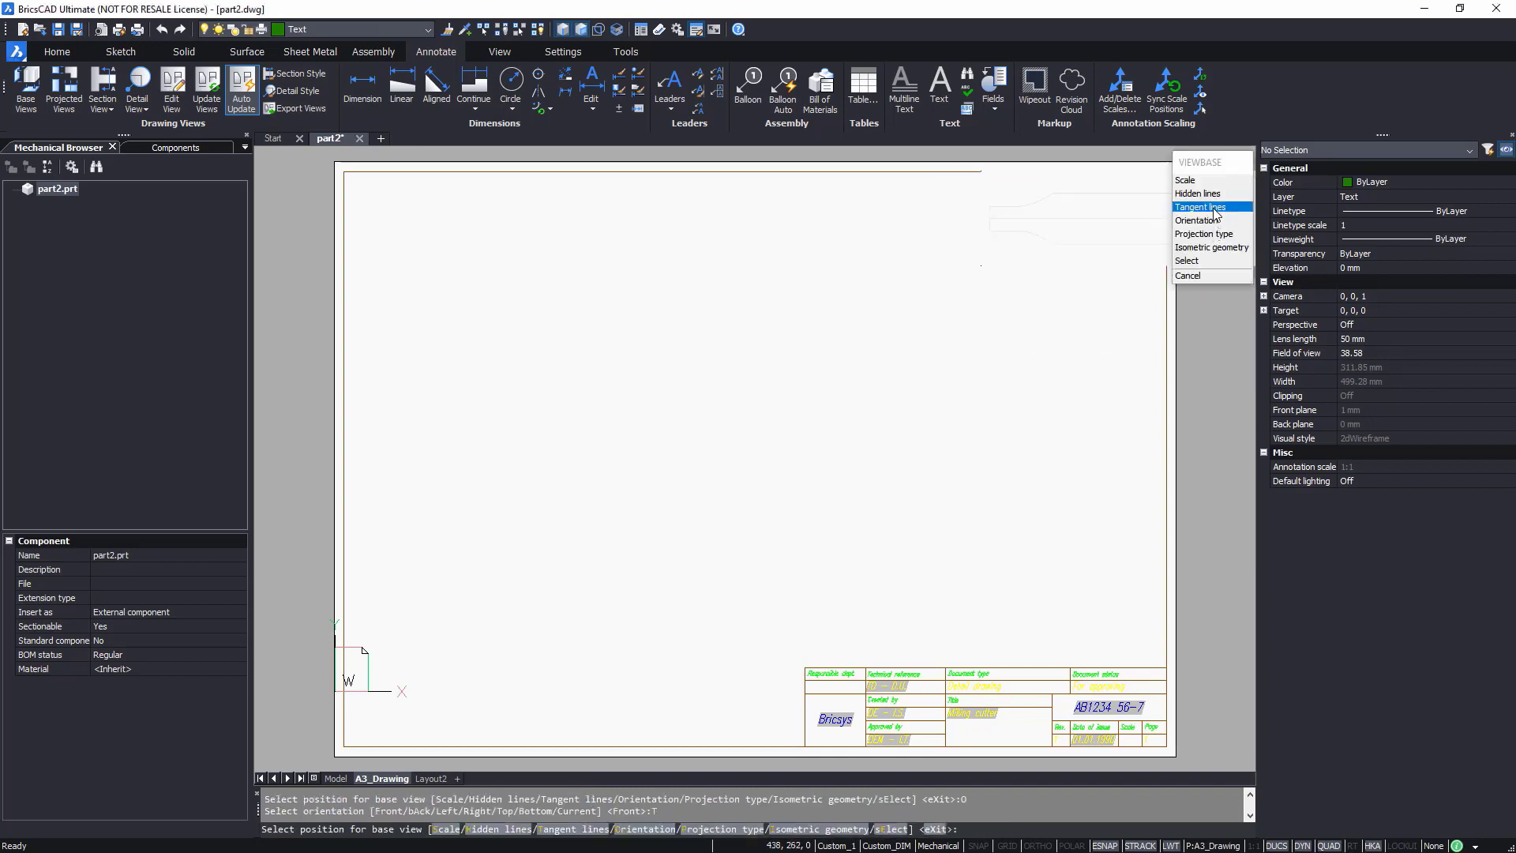
left_click(1215, 207)
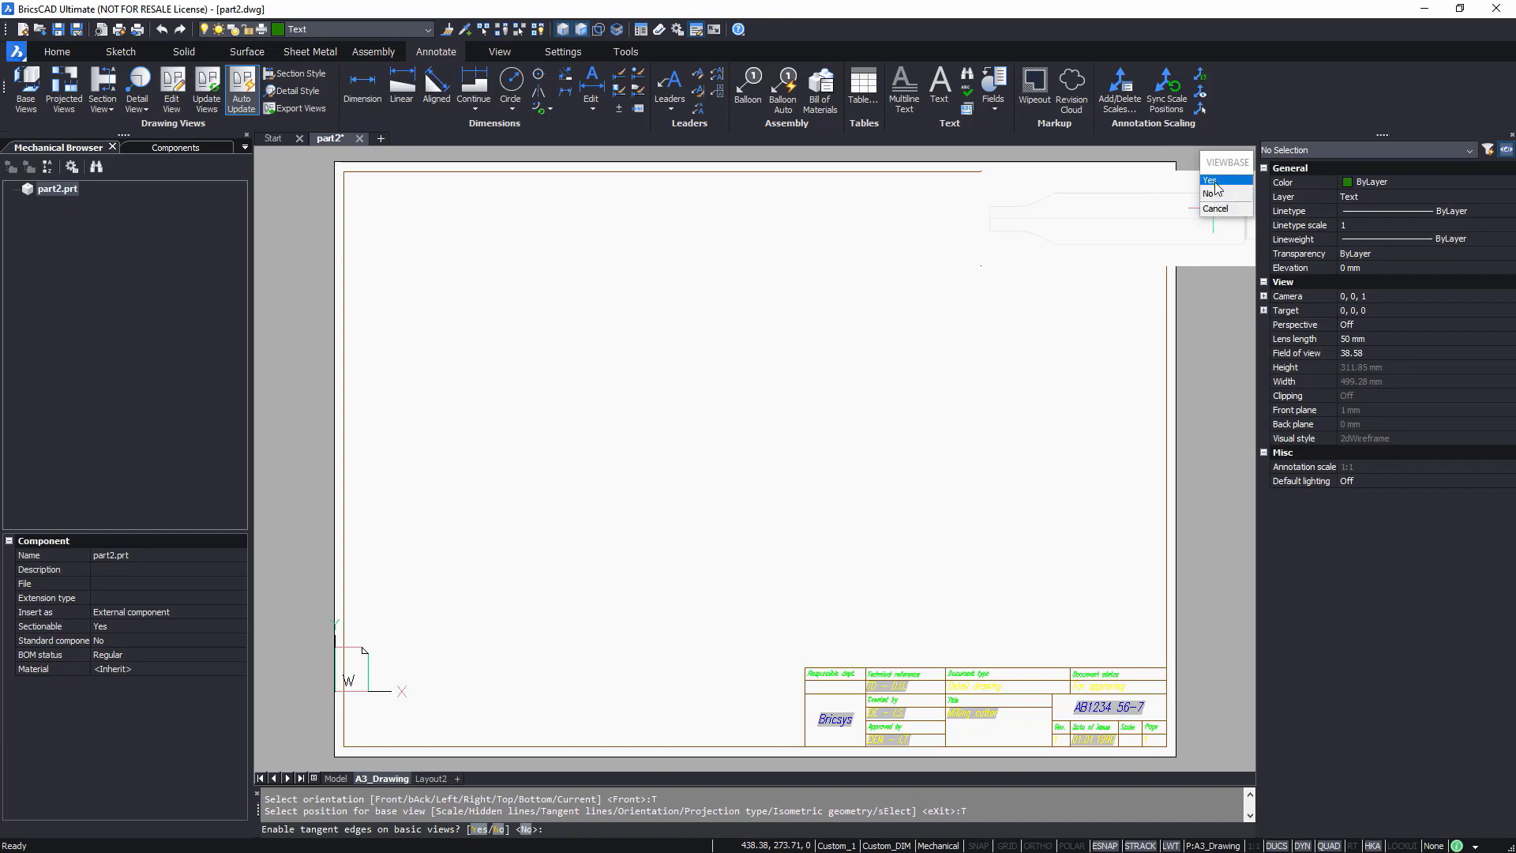
left_click(1216, 187)
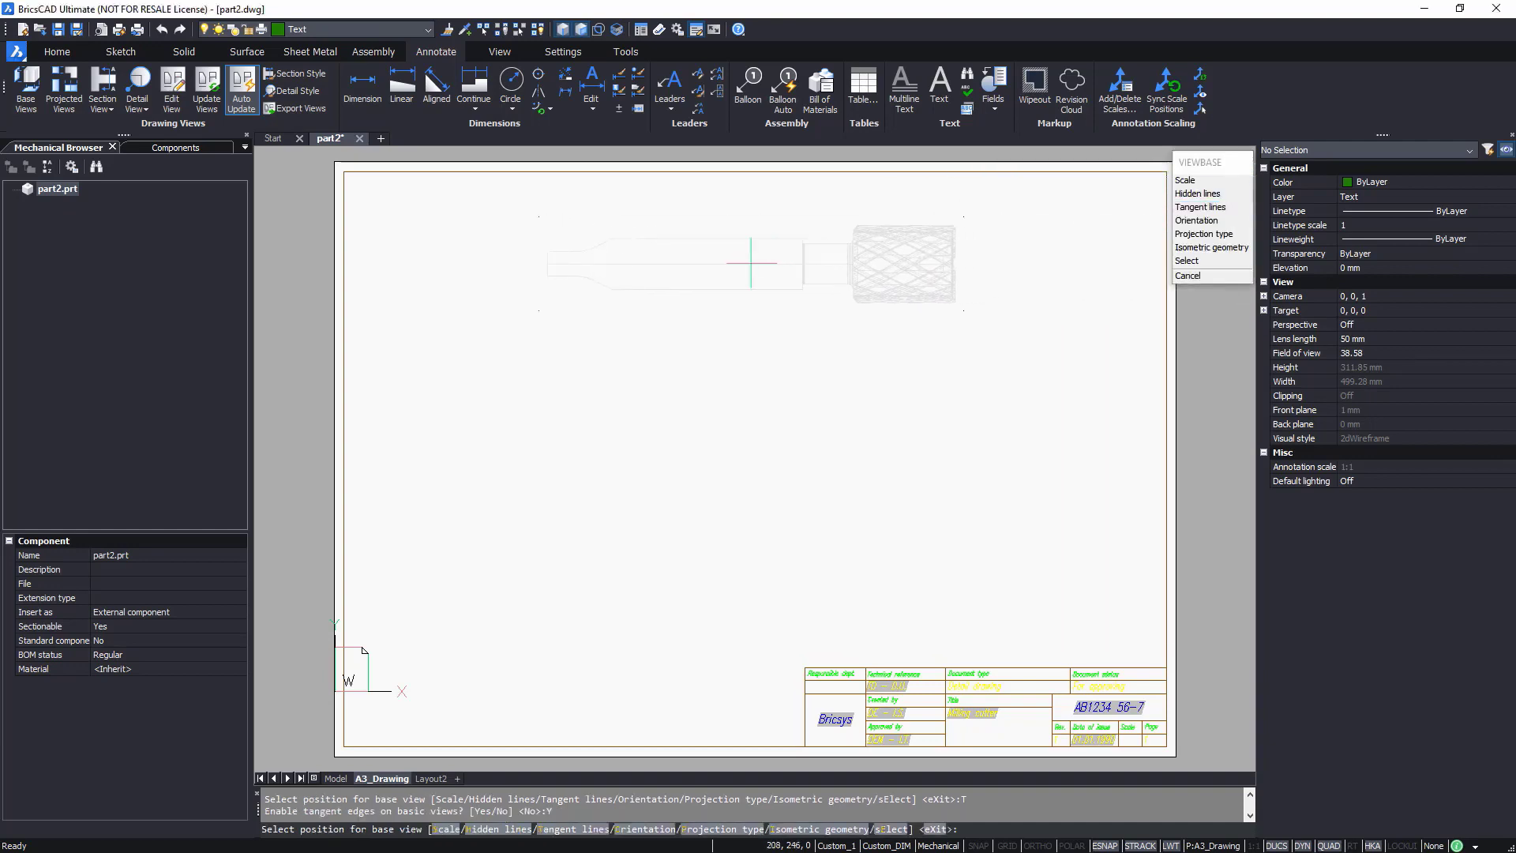
left_click(751, 263)
- Place an isometric projected view of the cutter just above the title block and finish the view creation
key("F8")
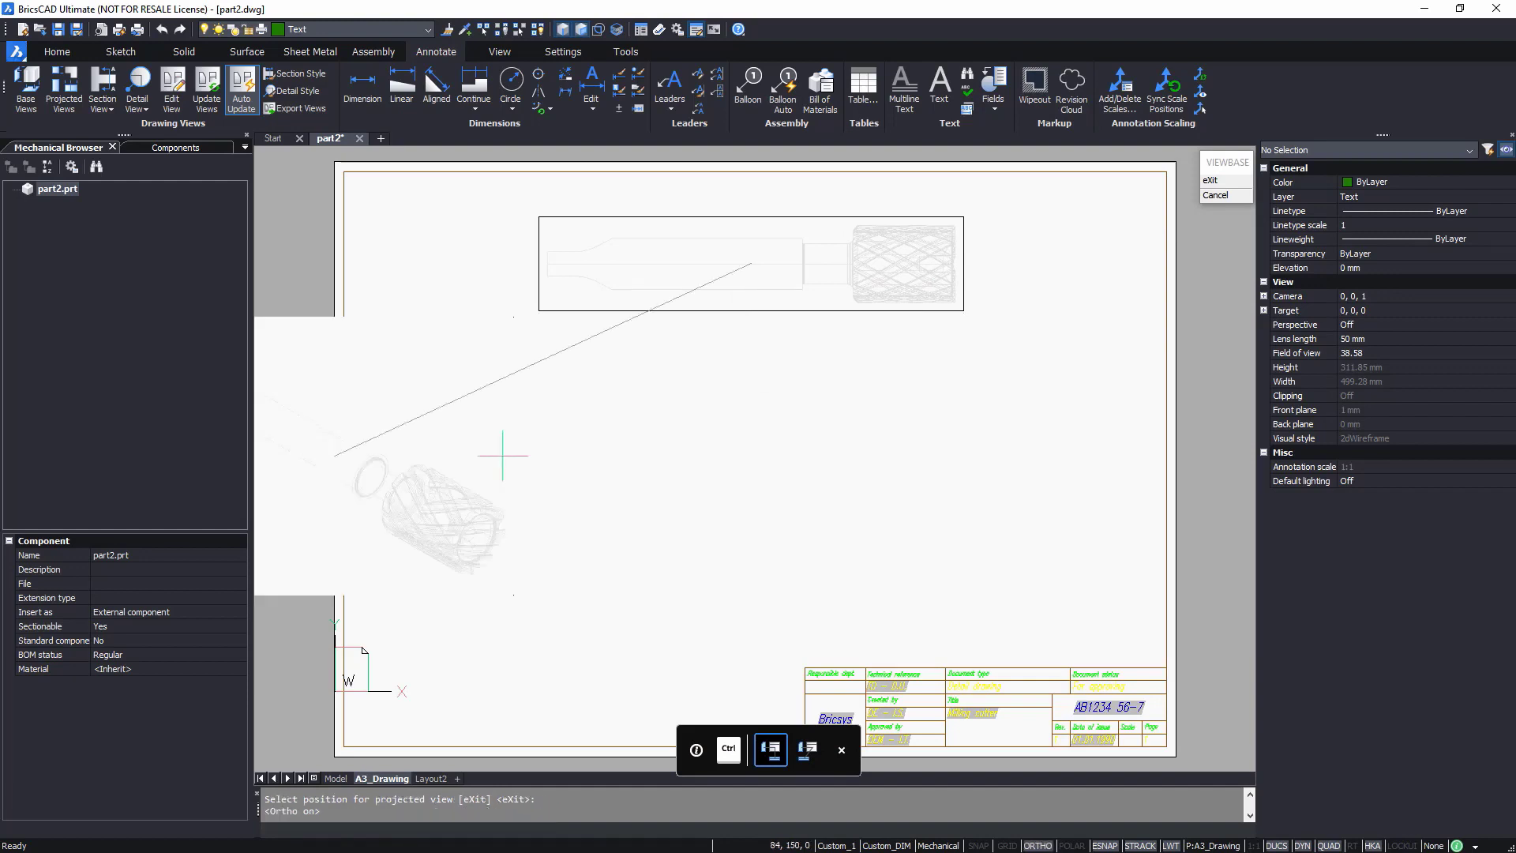
key("F8")
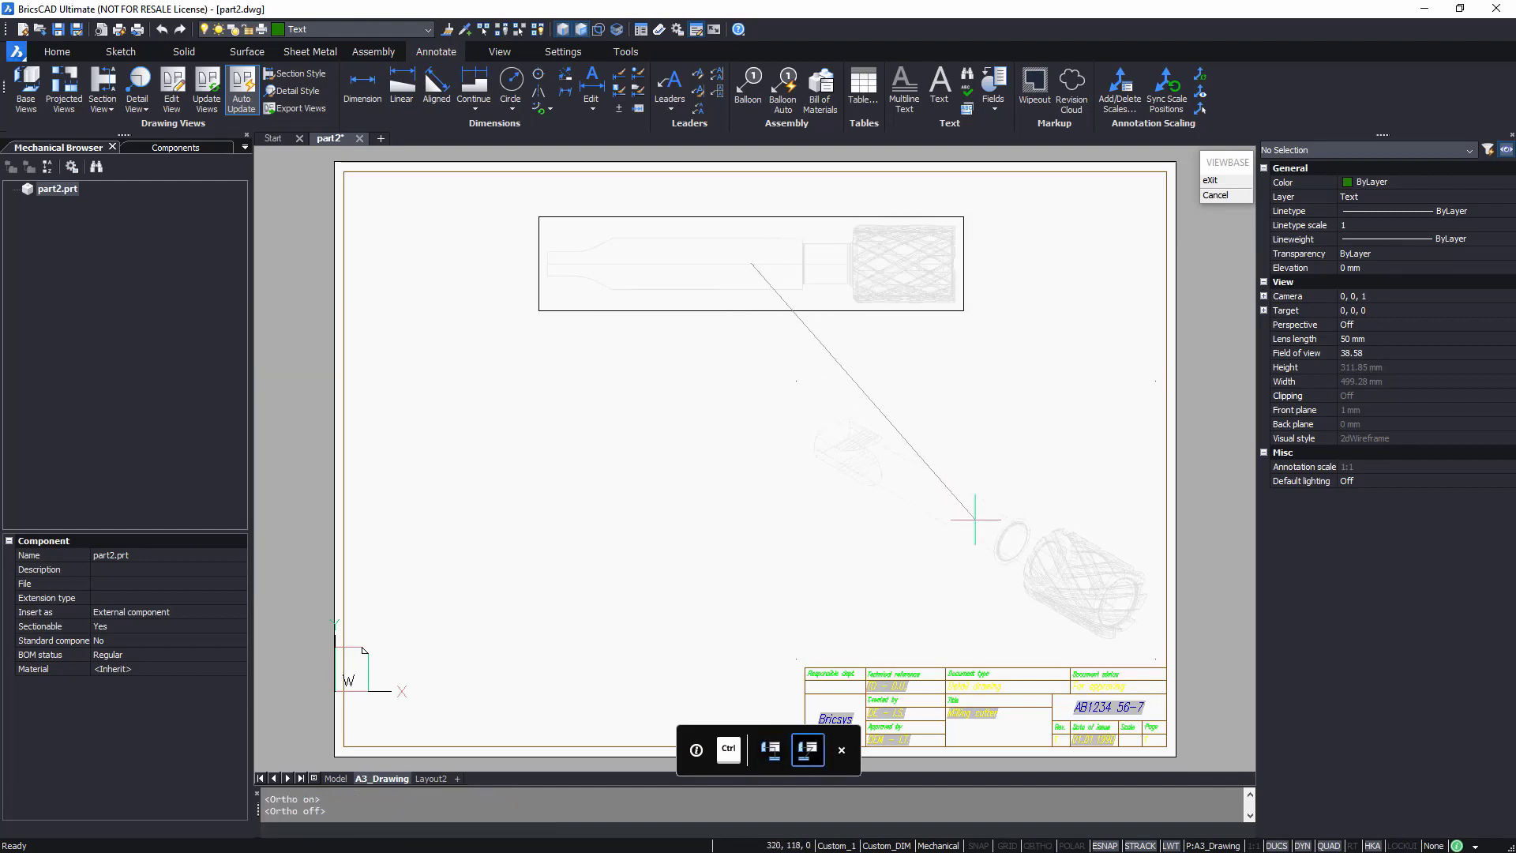
key("ctrl")
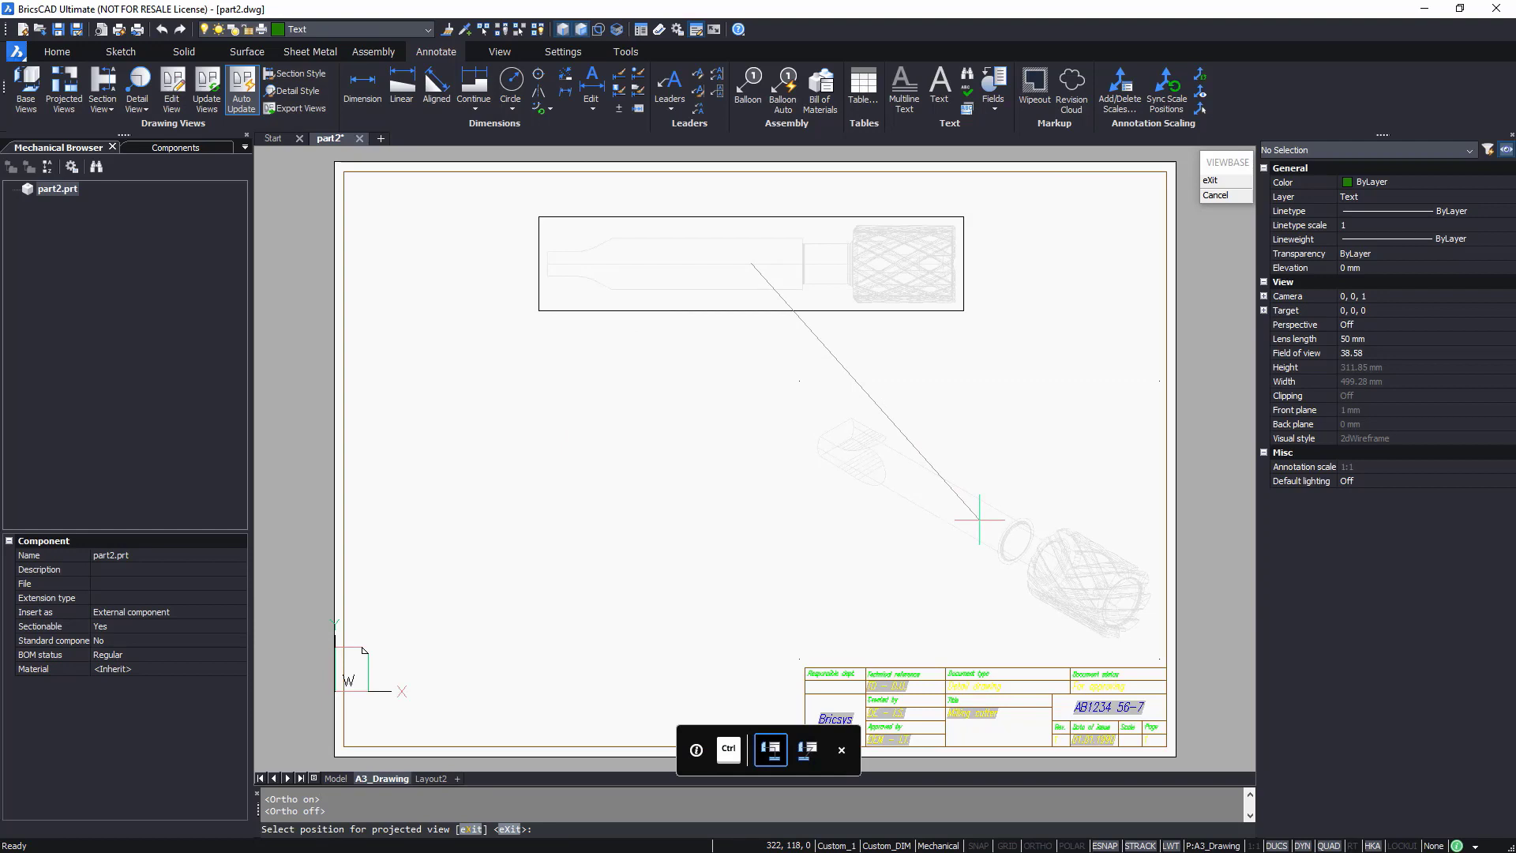
left_click(978, 519)
key("Return")
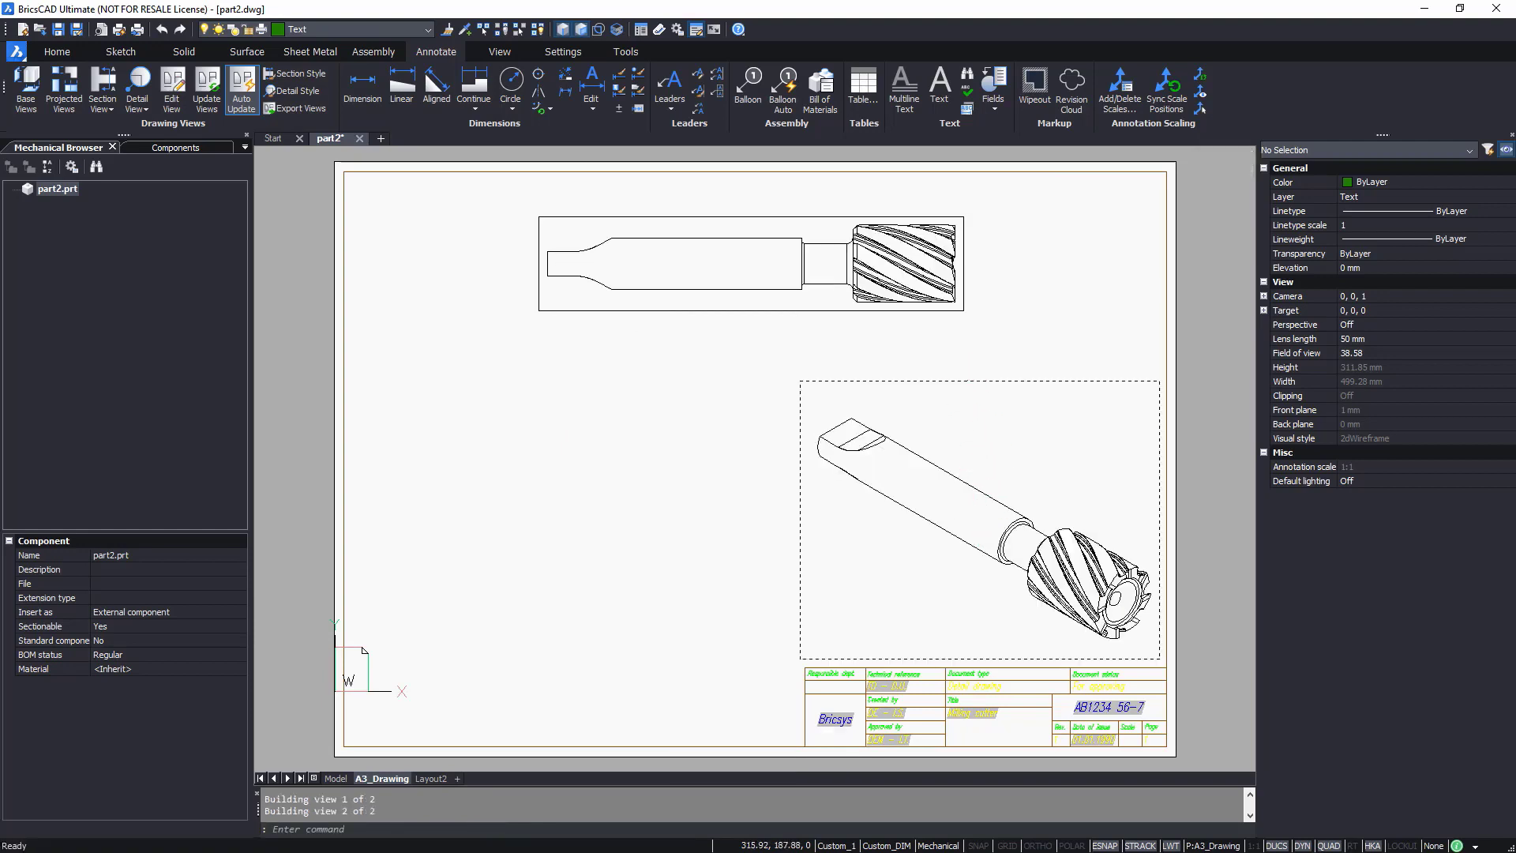
- Set the isometric view's geometry to 3D and its visual style to Mechanical
left_click(967, 381)
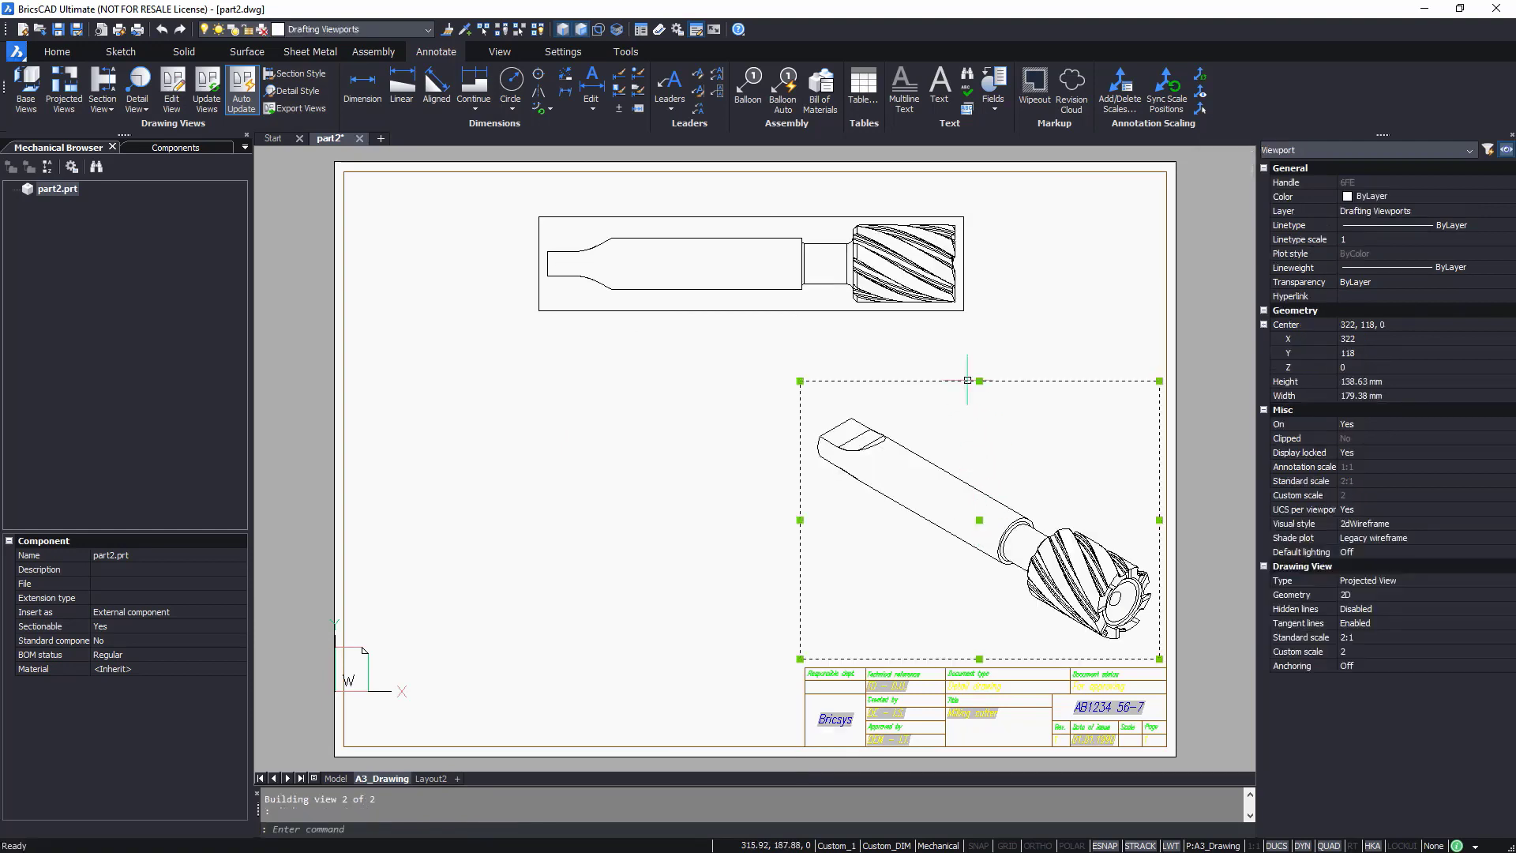
left_click(1376, 597)
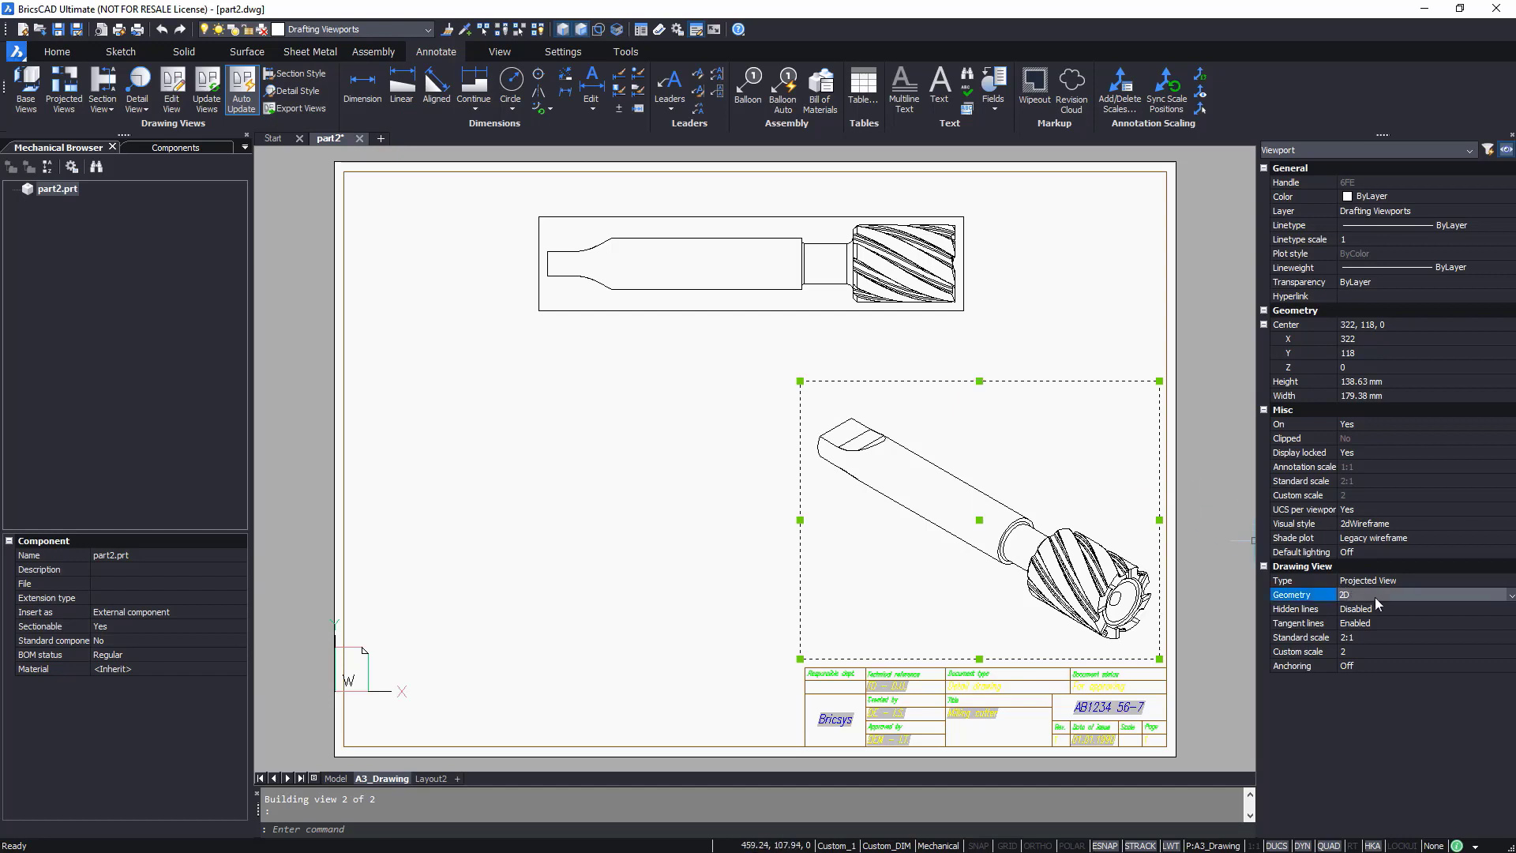
left_click(1375, 639)
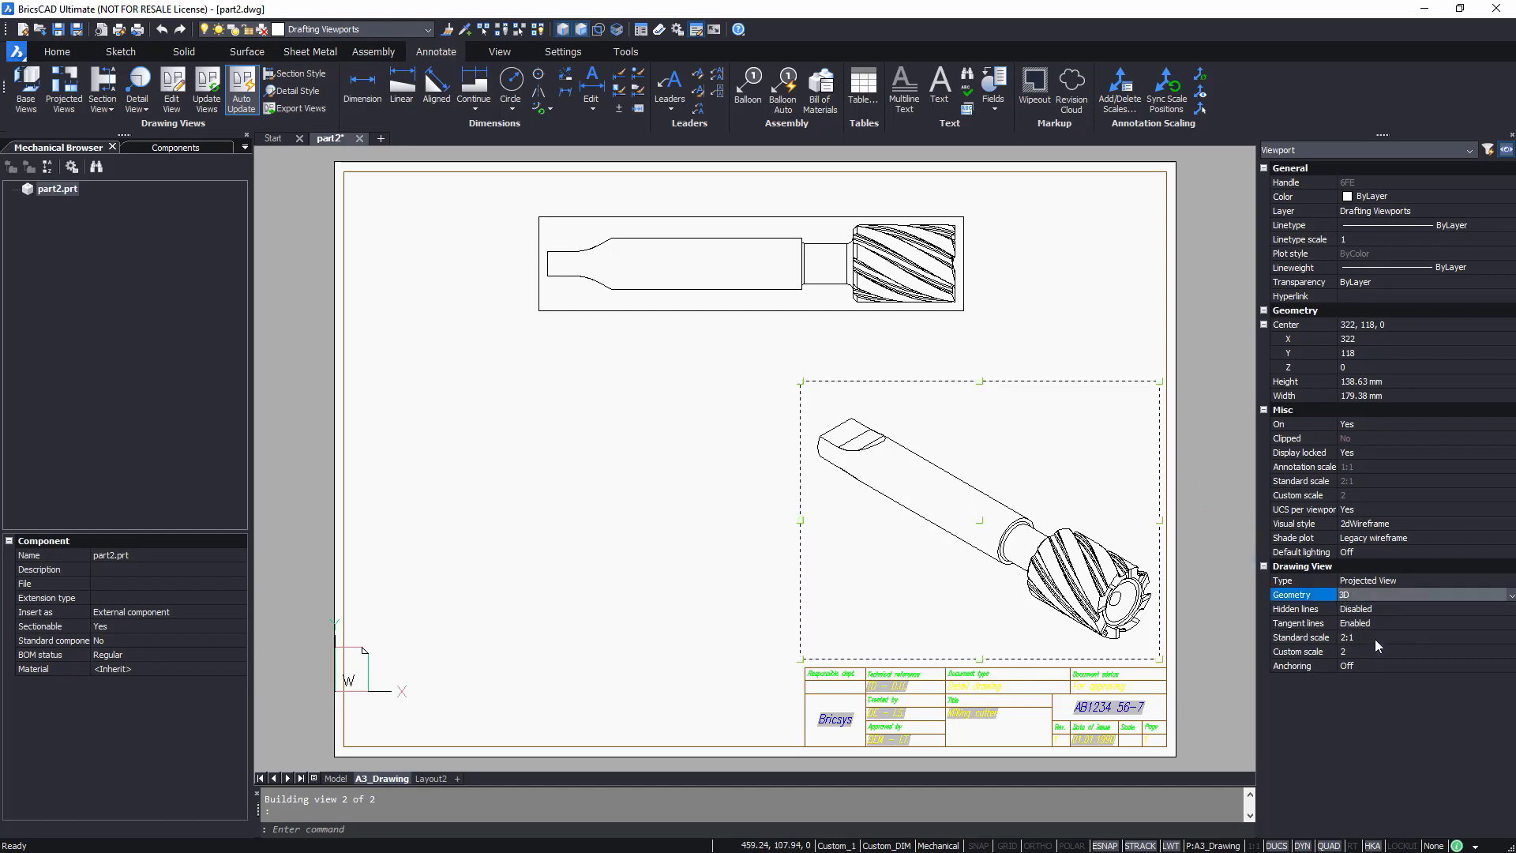
left_click(1388, 521)
left_click(1388, 521)
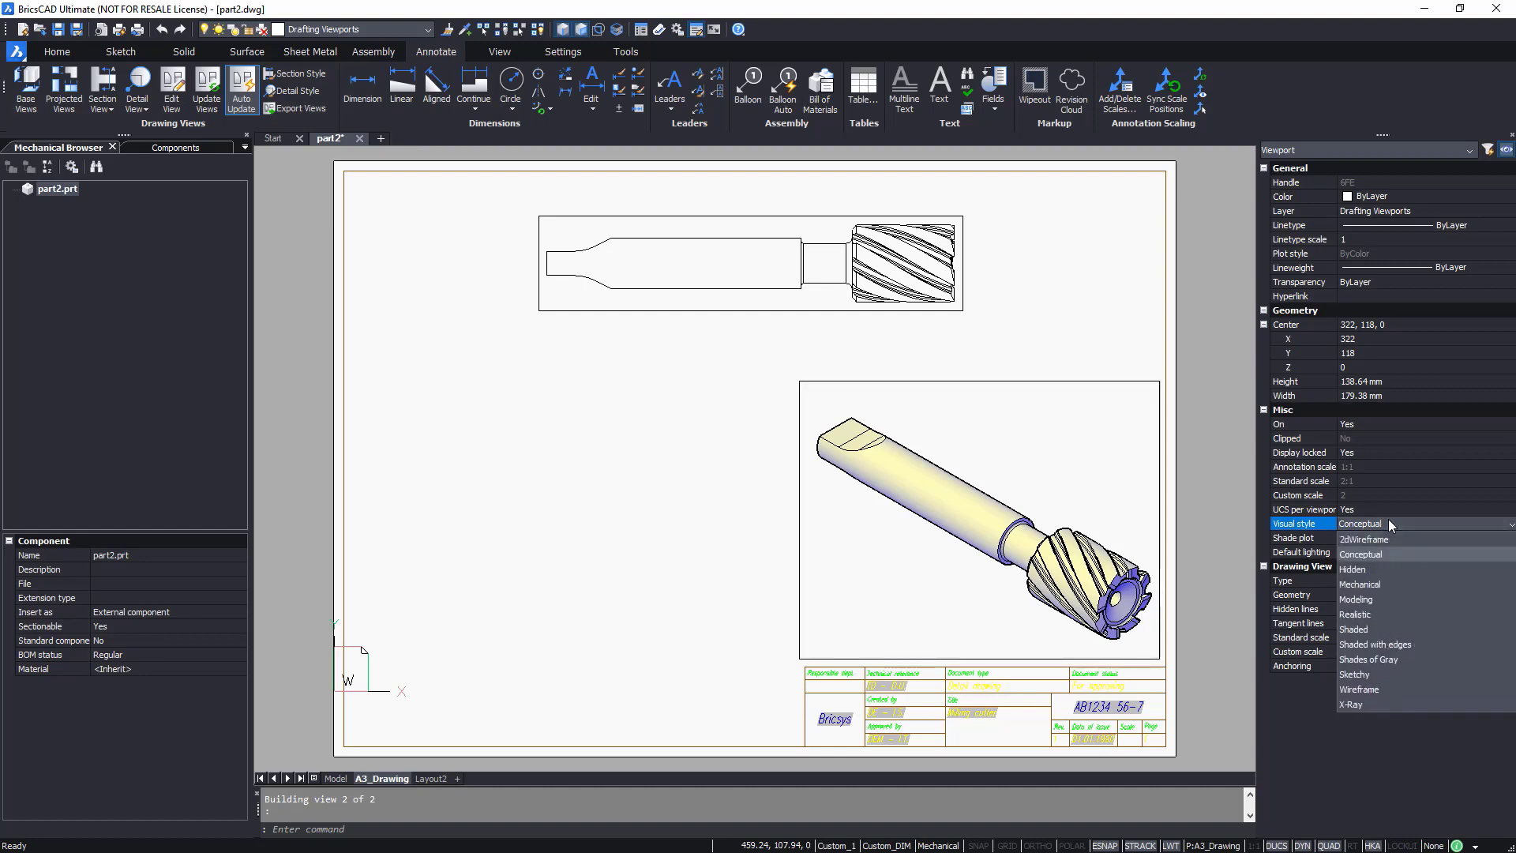
left_click(1385, 584)
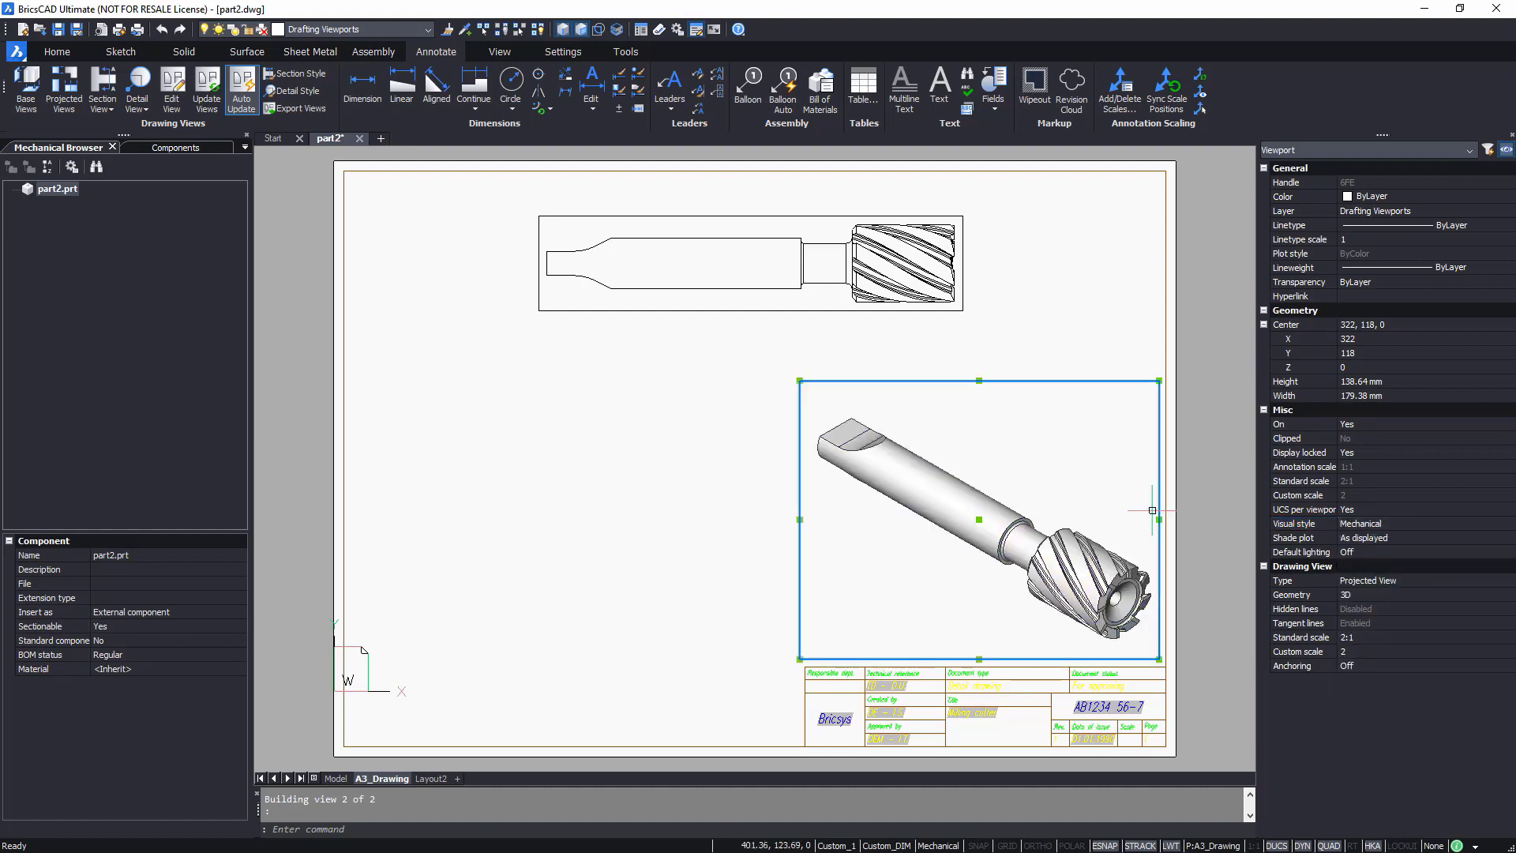
key("Escape")
- With entity snaps off, cut a vertical full section through the base view's narrow tang and place it unaligned below, left of the isometric view
key("F3")
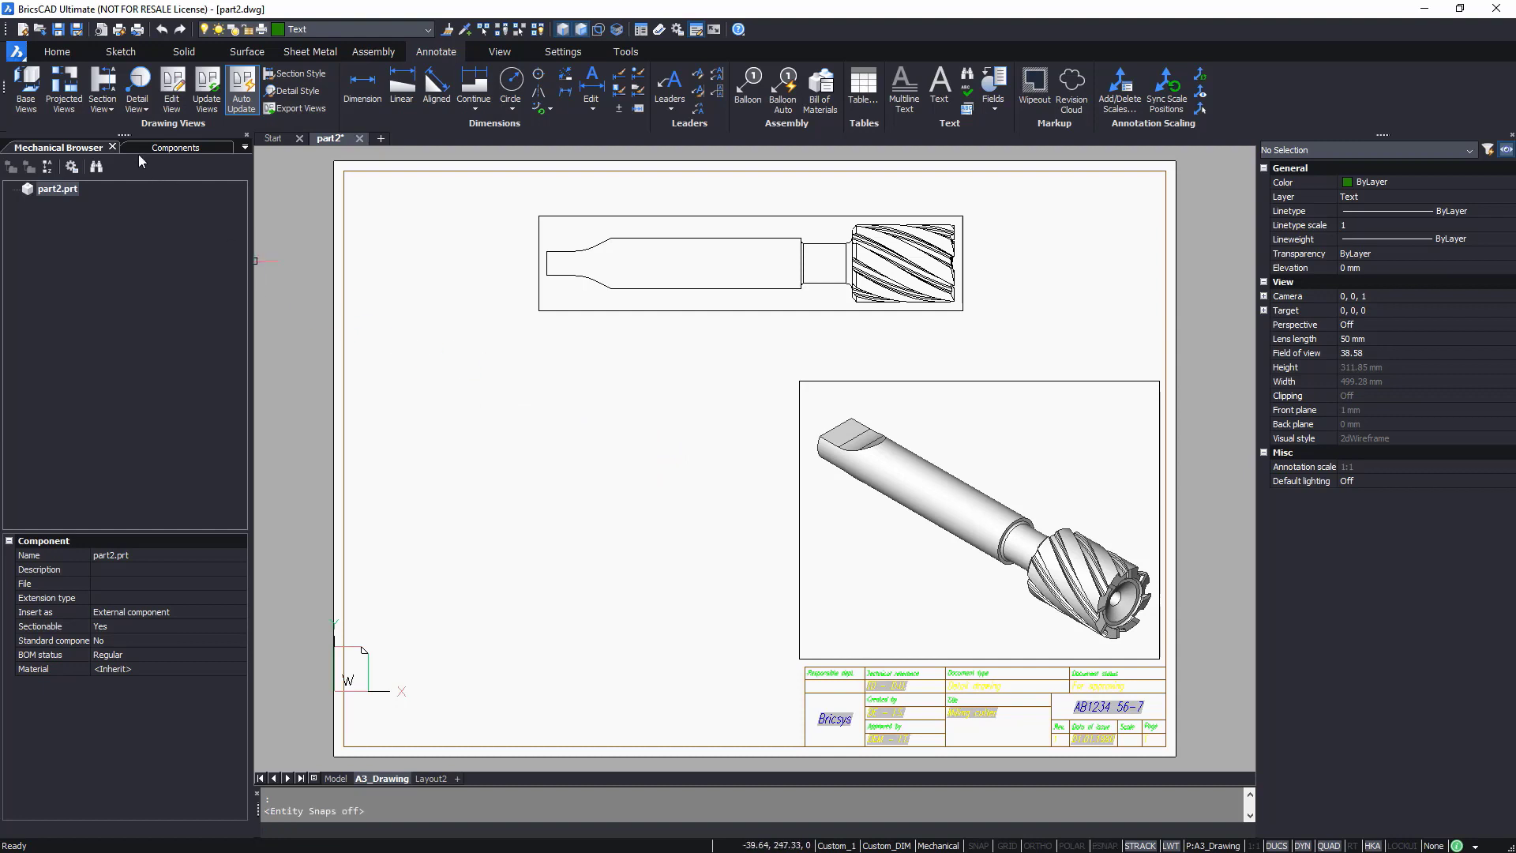
left_click(105, 89)
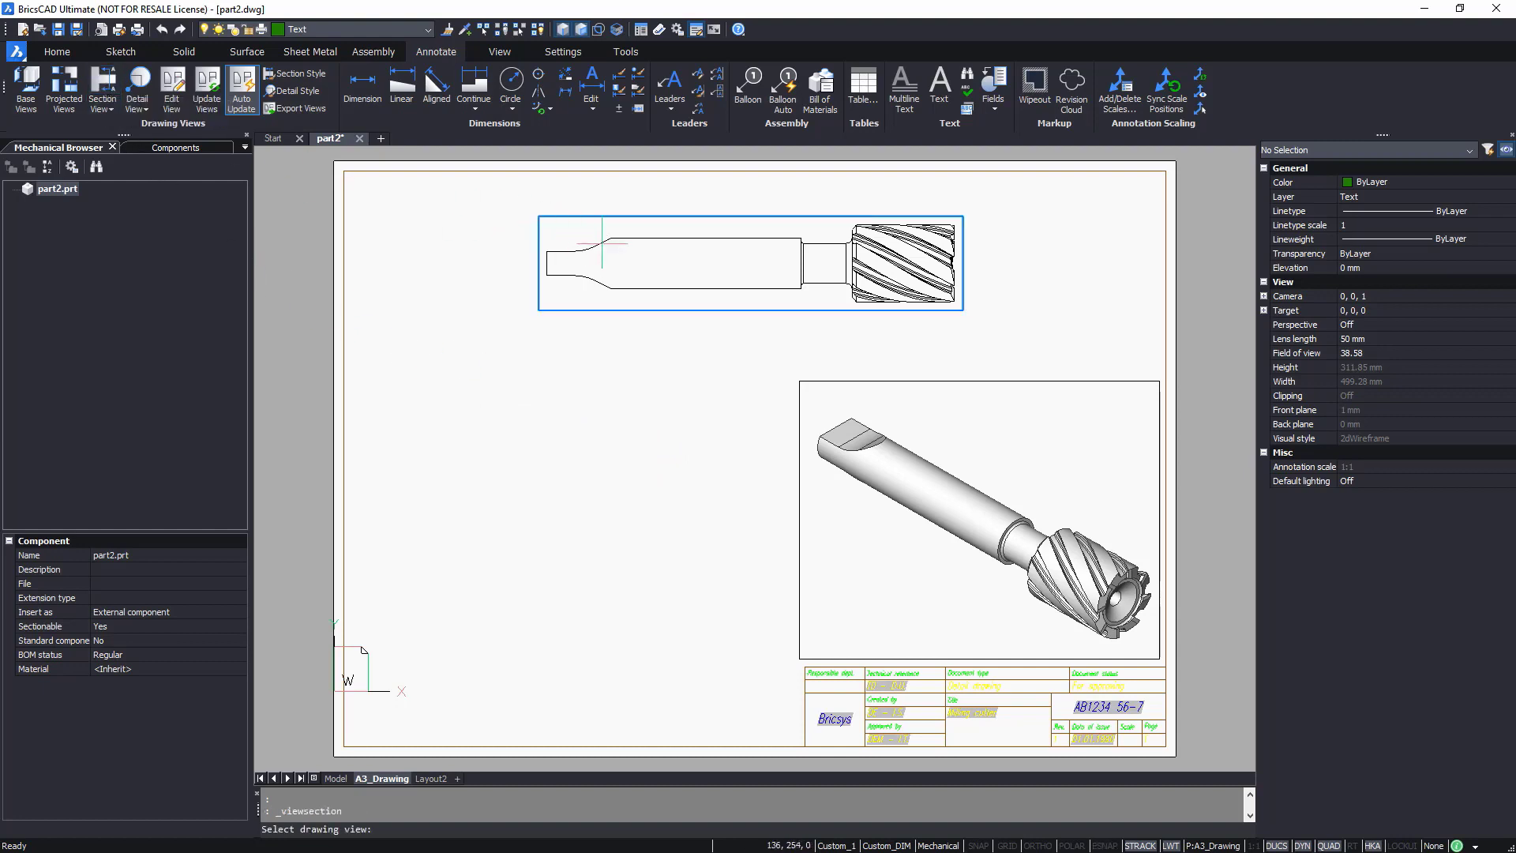
left_click(625, 259)
left_click(573, 228)
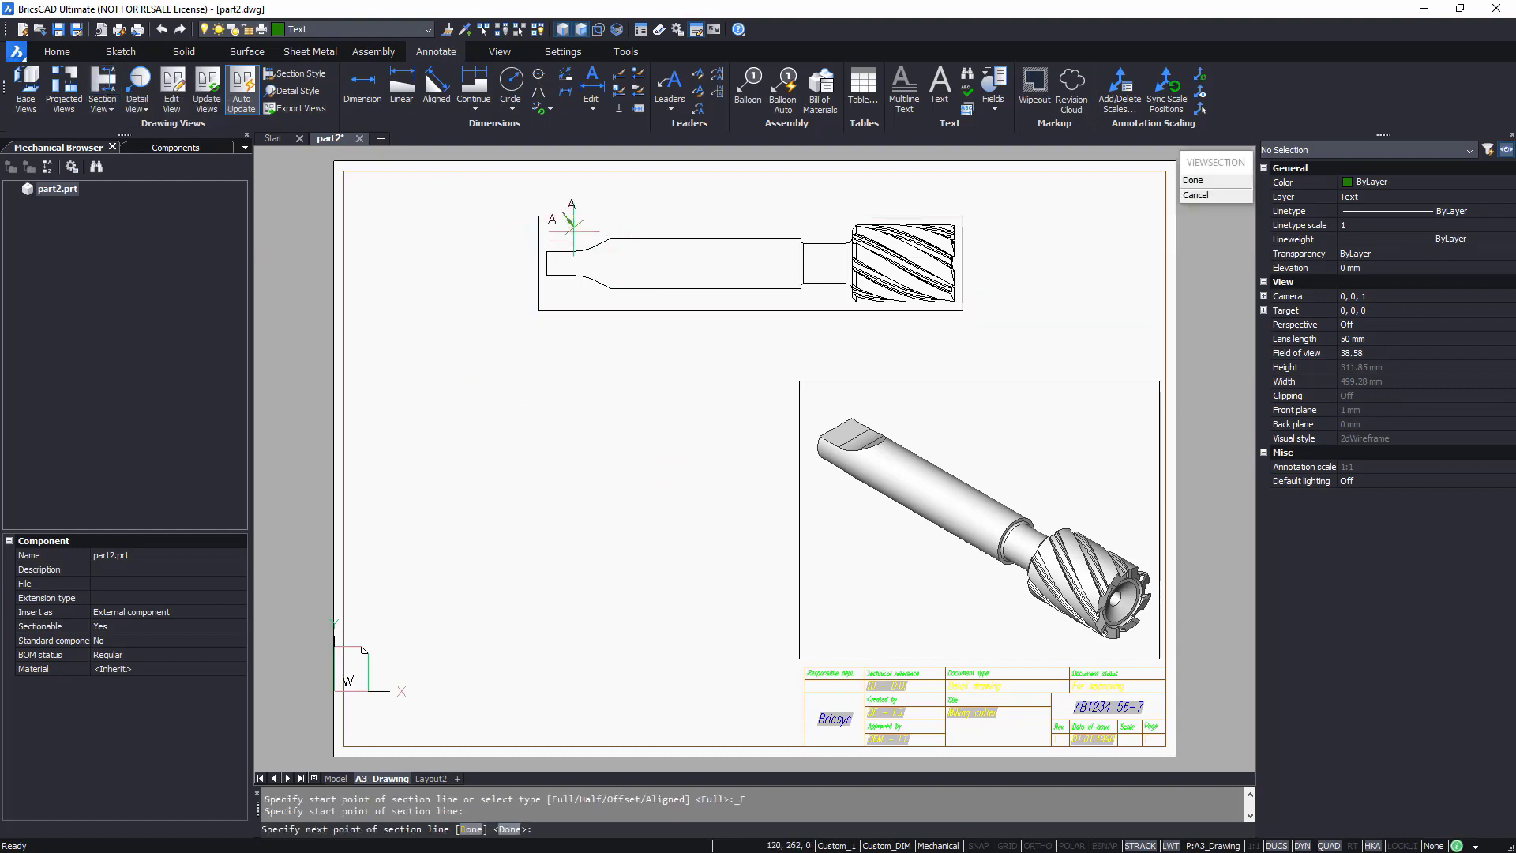
left_click(573, 296)
key("ctrl")
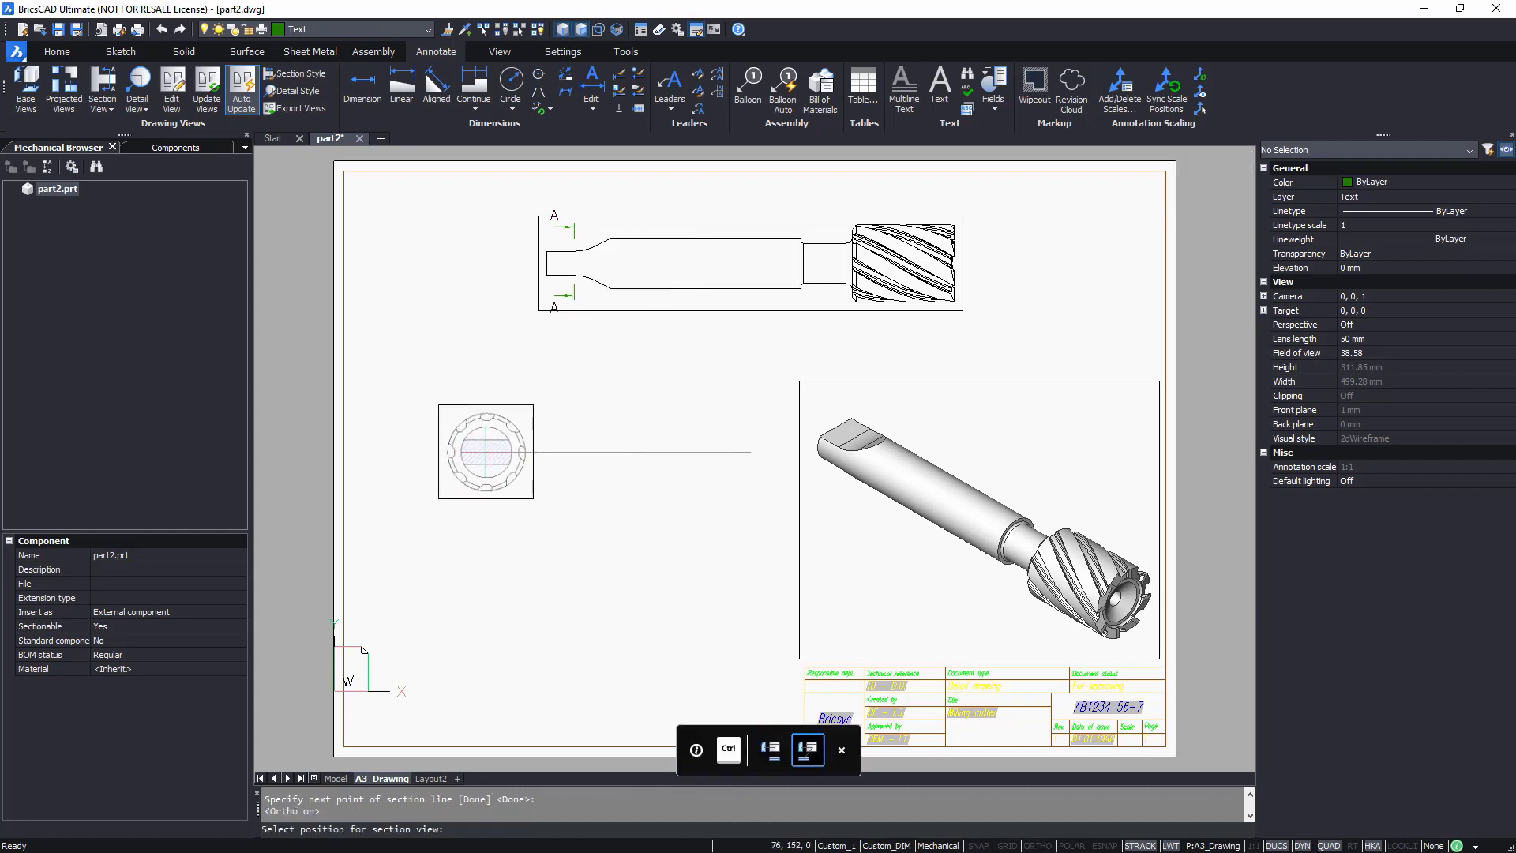
left_click(751, 451)
- Finish the tang section, cut a vertical full section just beyond the base view's fluted end, and place it unaligned between the tang section and isometric view
key("Return")
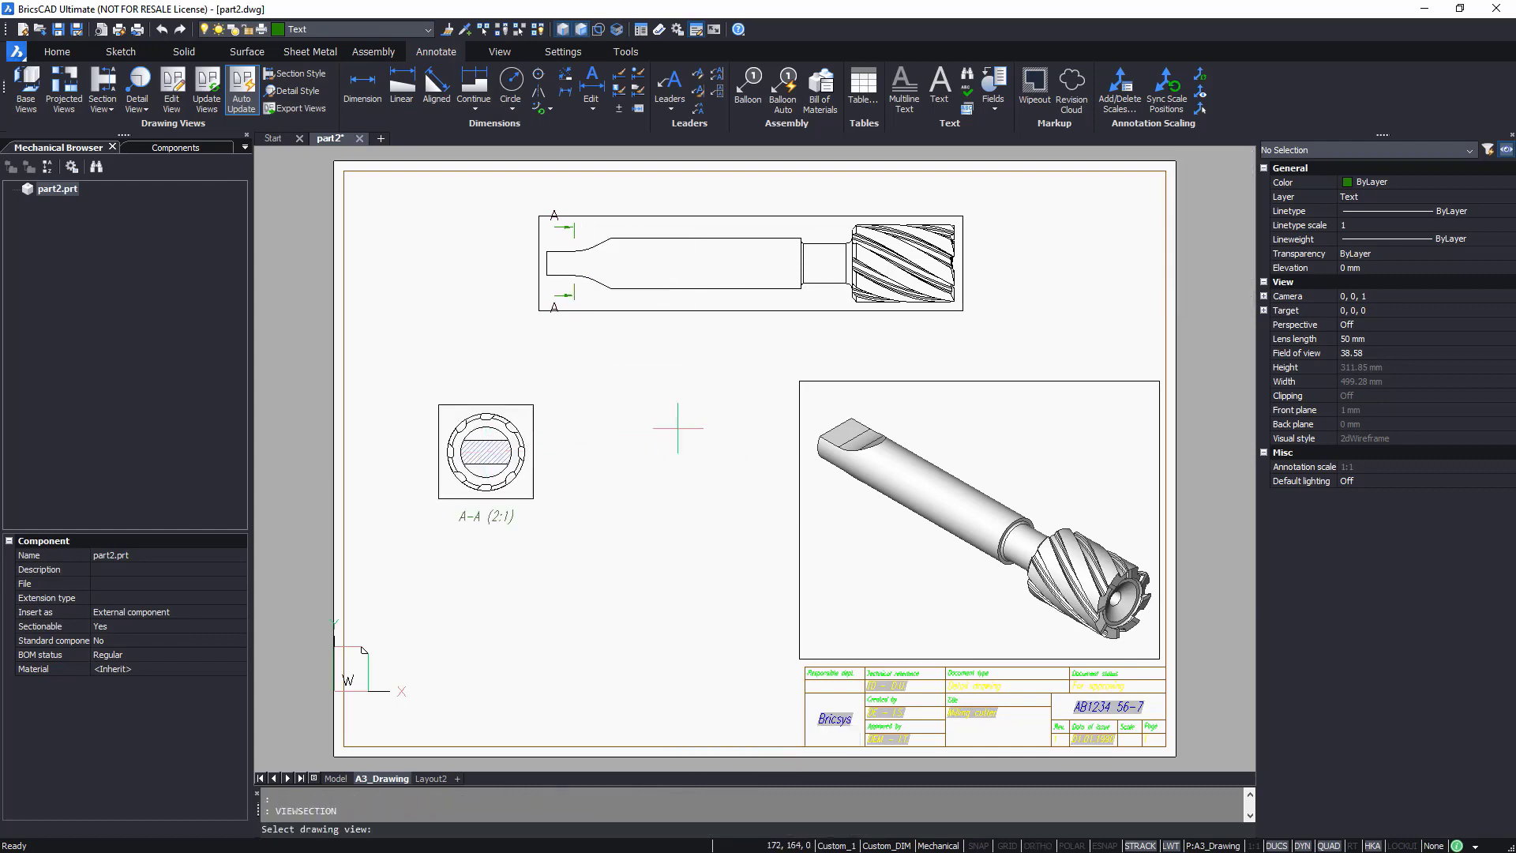
left_click(971, 215)
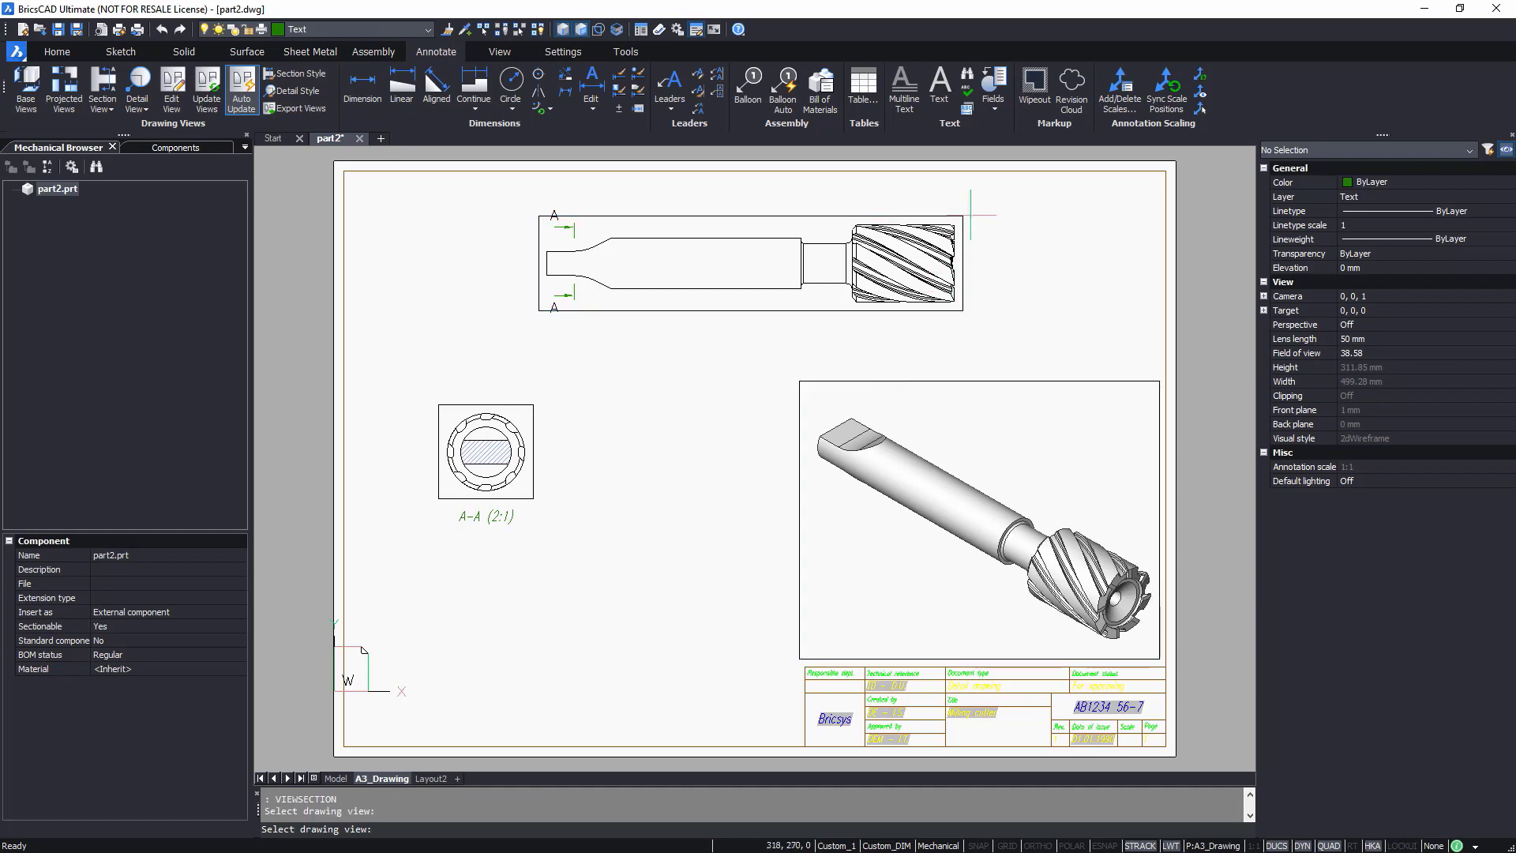
left_click(944, 254)
left_click(970, 207)
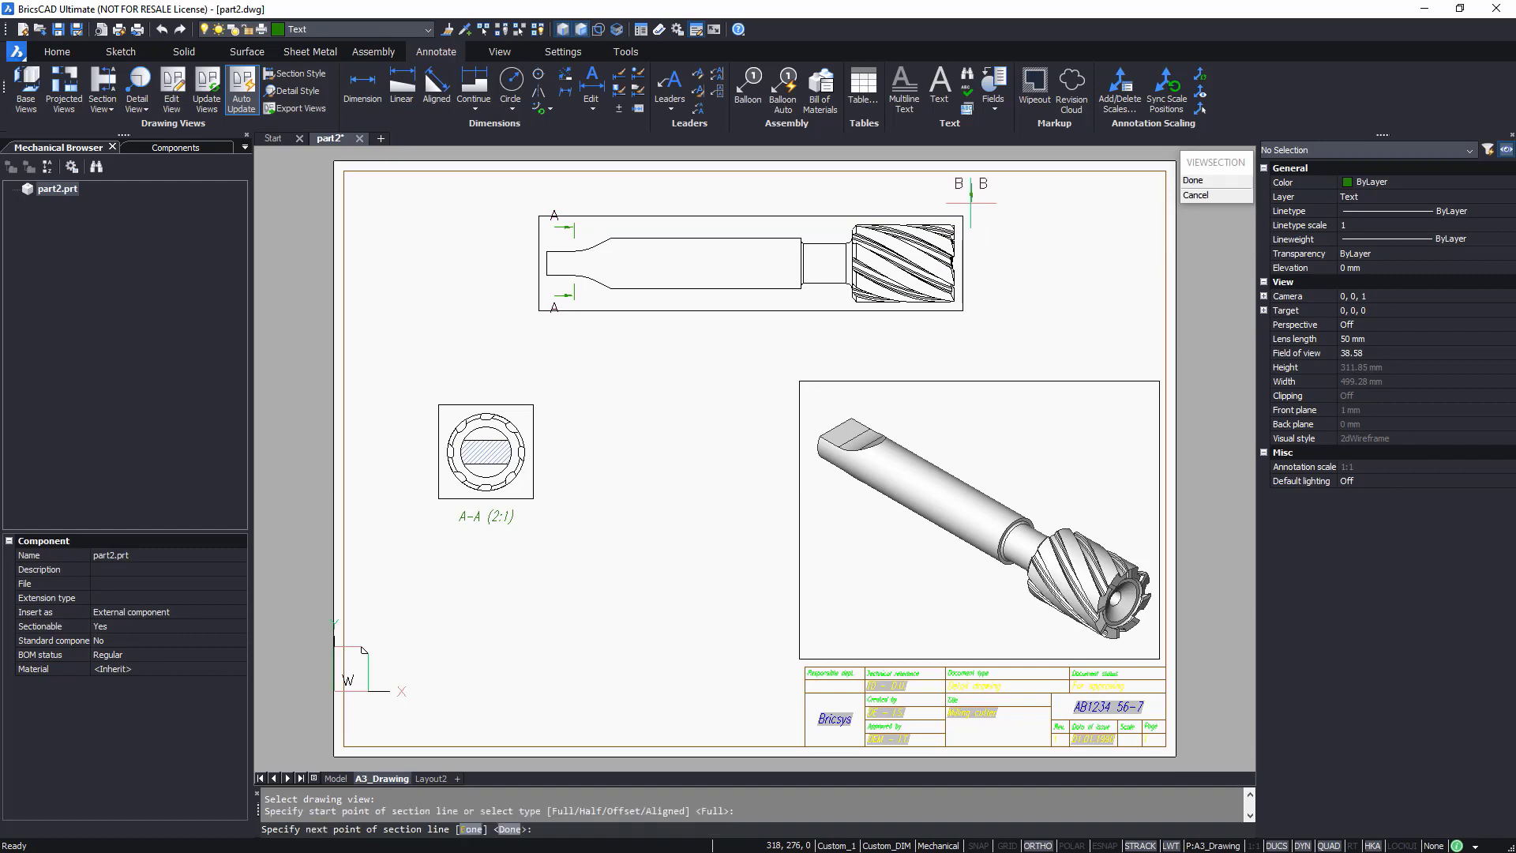
left_click(982, 319)
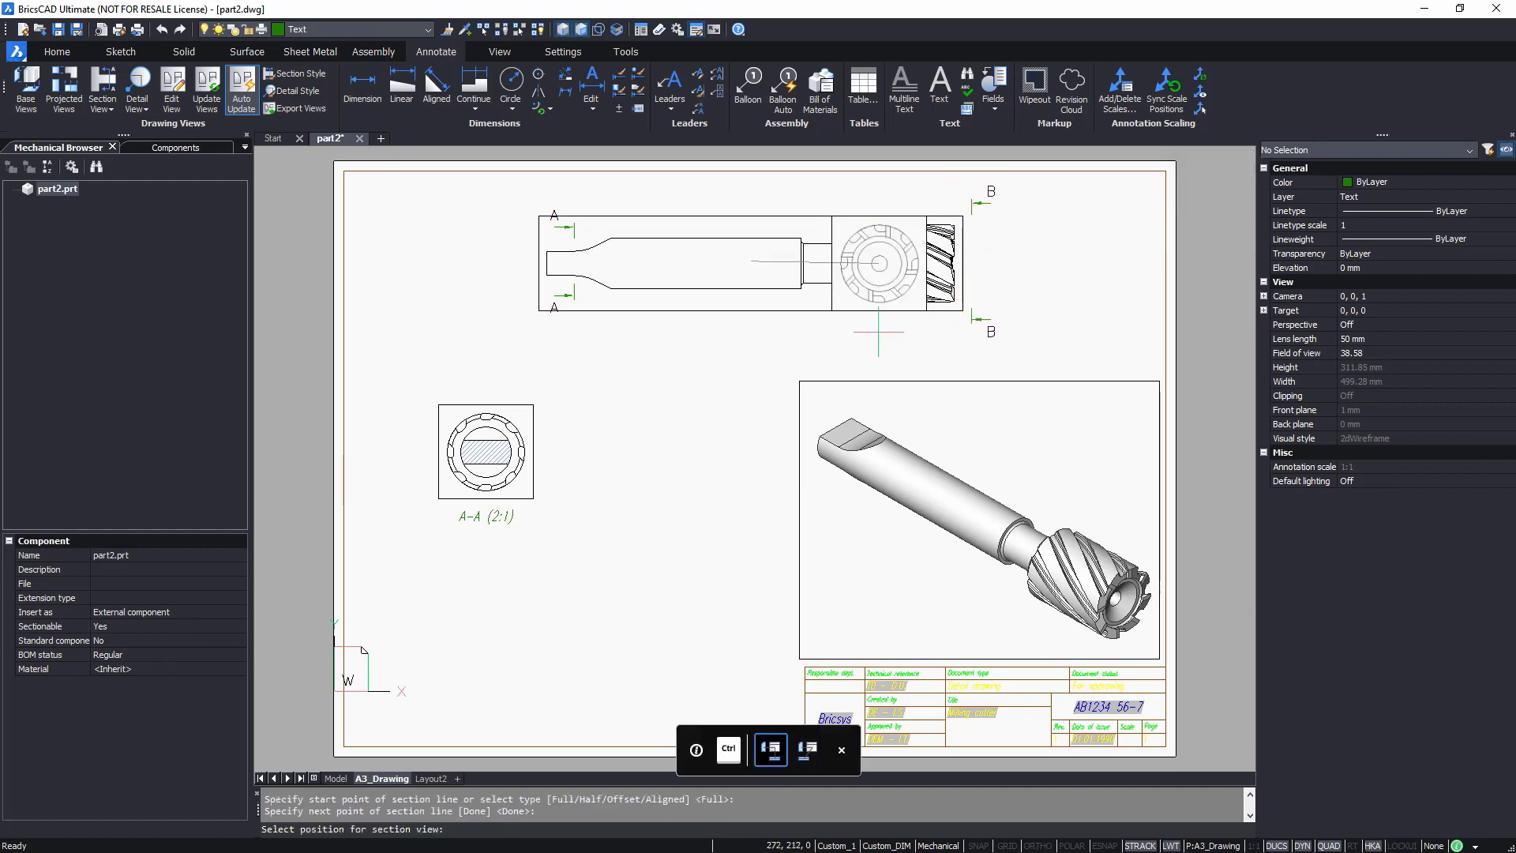
left_click(659, 451)
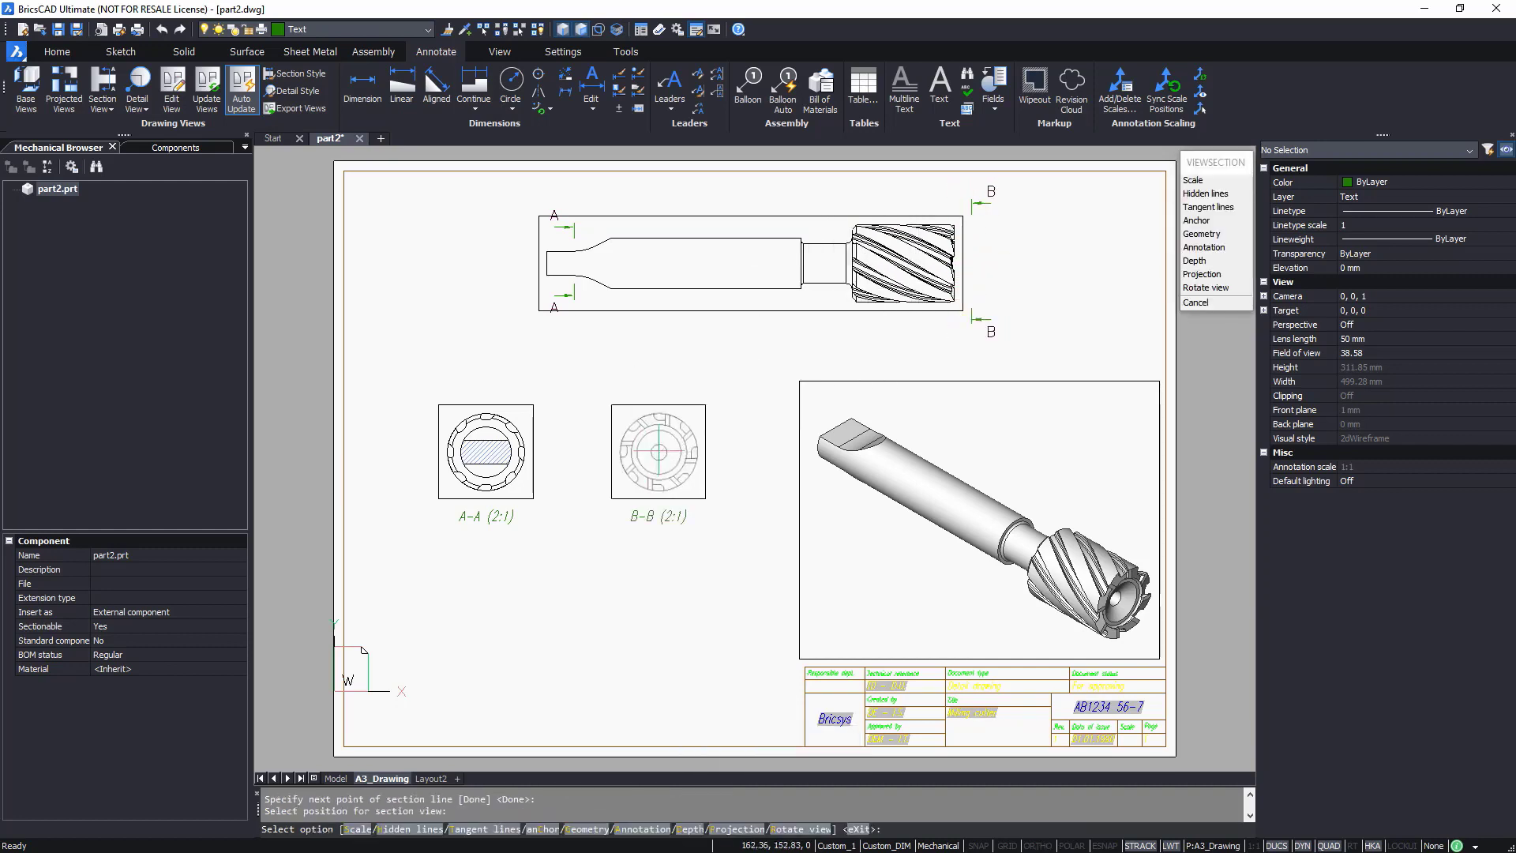
key("Return")
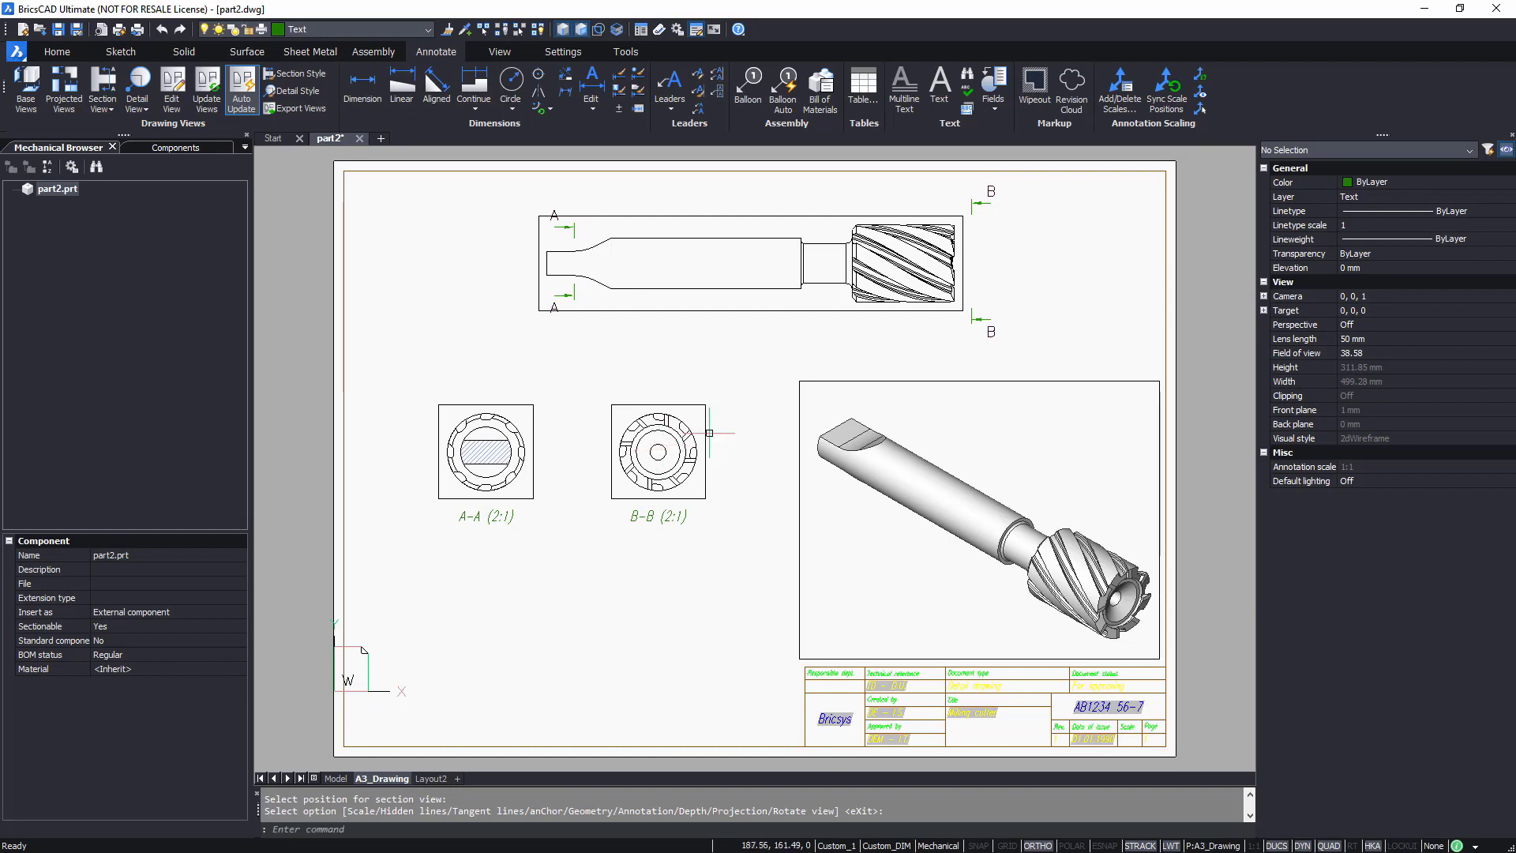
- Start a circular detail view centred on the base view's lower fillet where the shank steps down to the neck
scroll(821, 285, "up", 6)
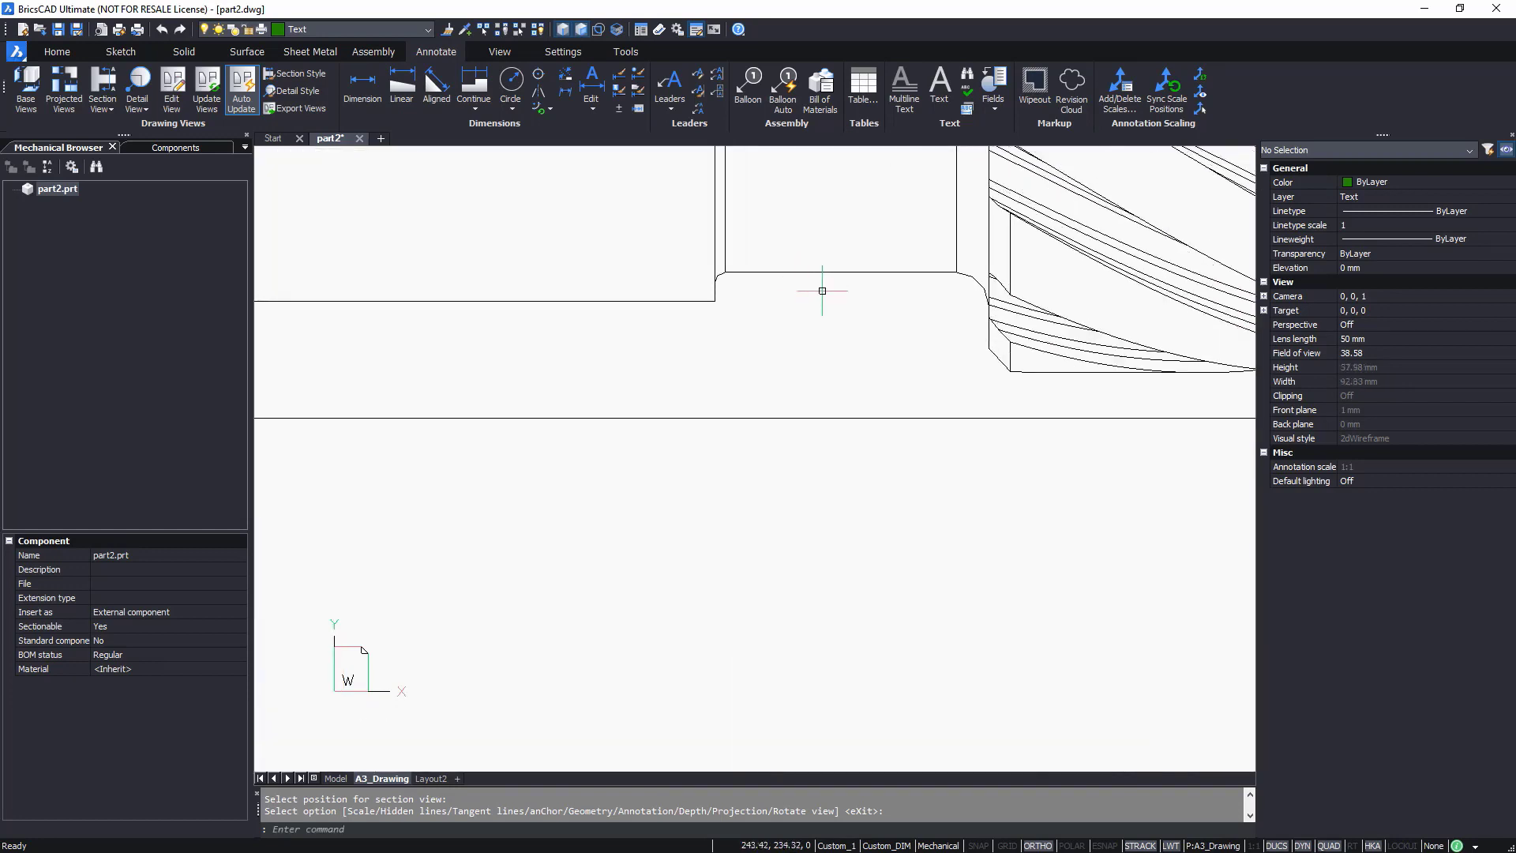
left_click(139, 82)
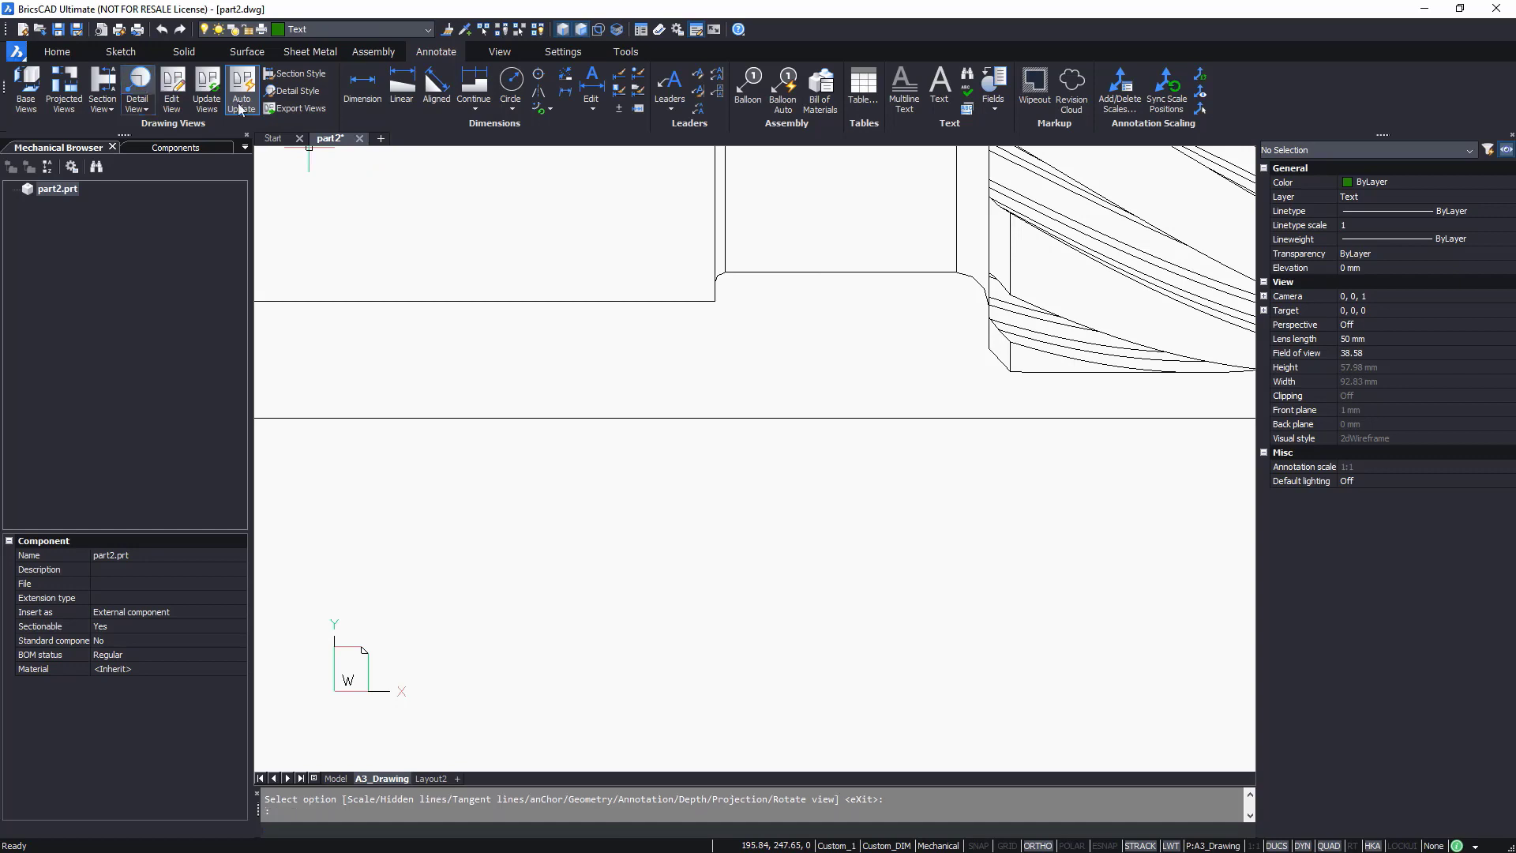
left_click(726, 288)
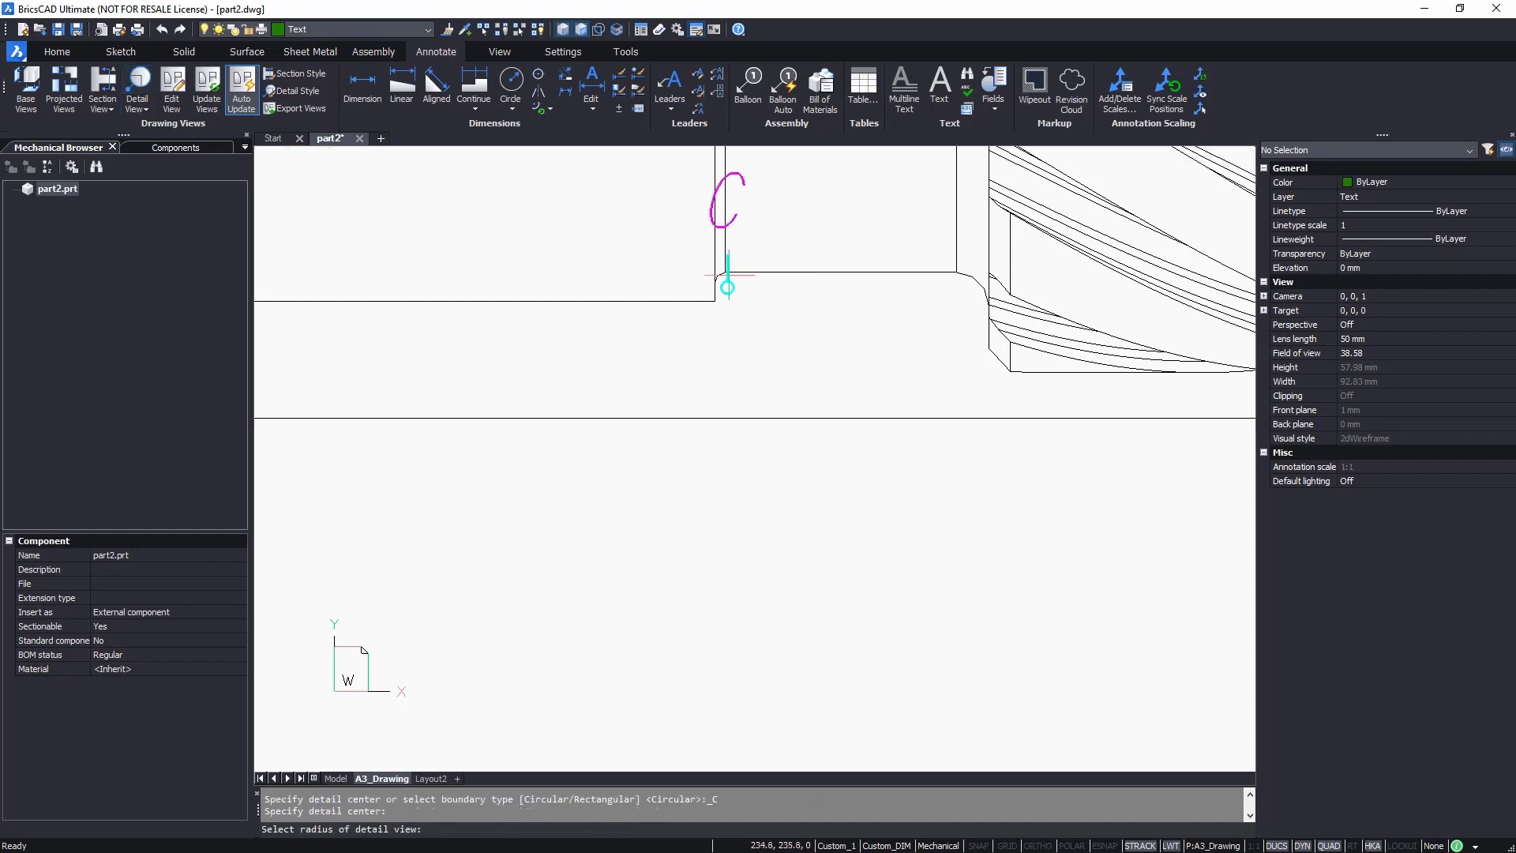
left_click(679, 352)
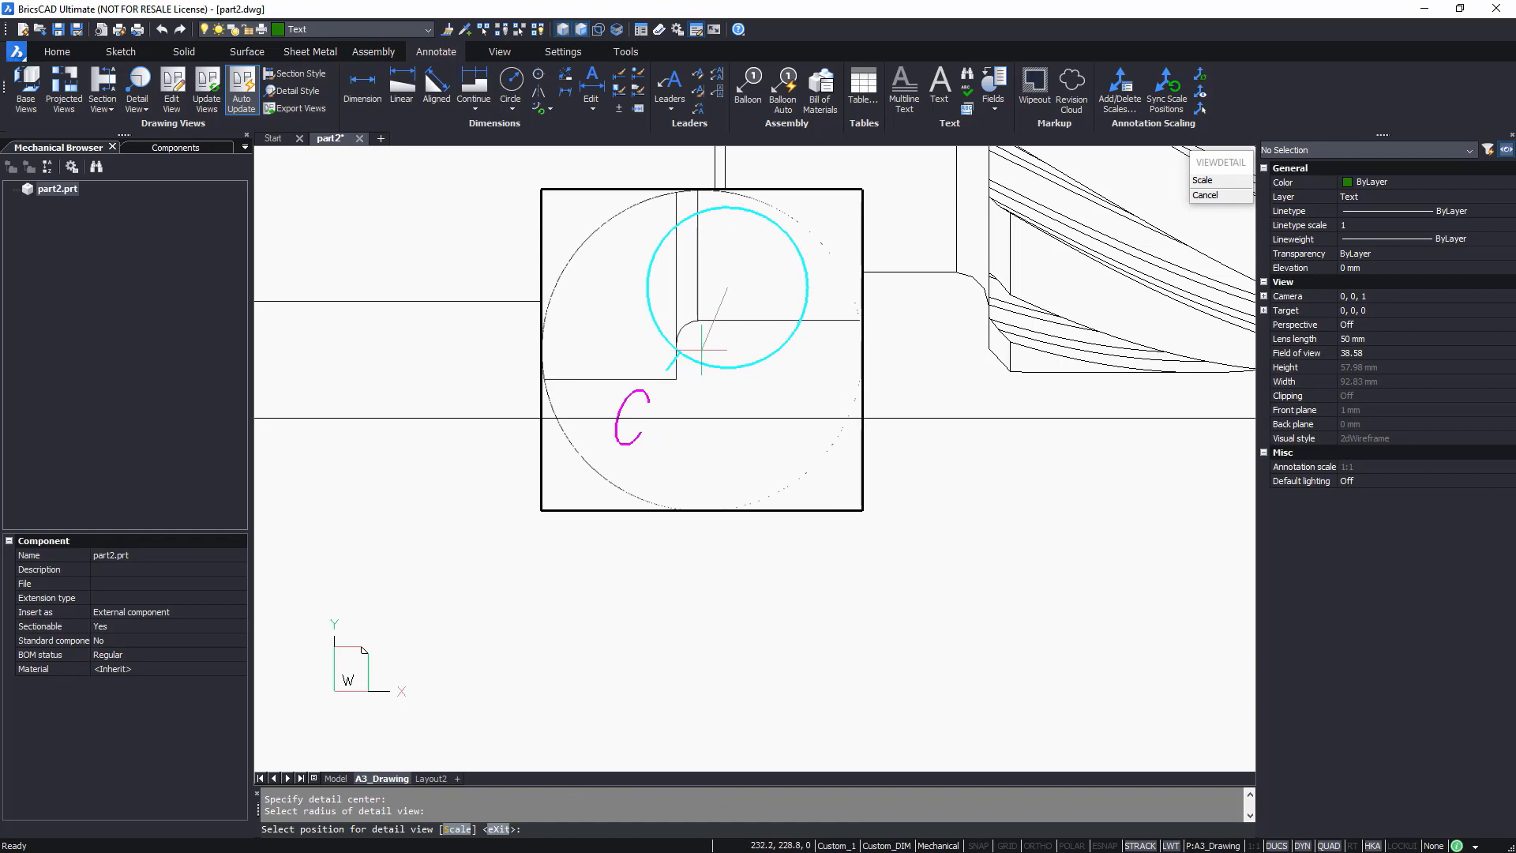
- Give the detail view the standard scale 8:1 and place it below the two section views
scroll(741, 353, "down", 5)
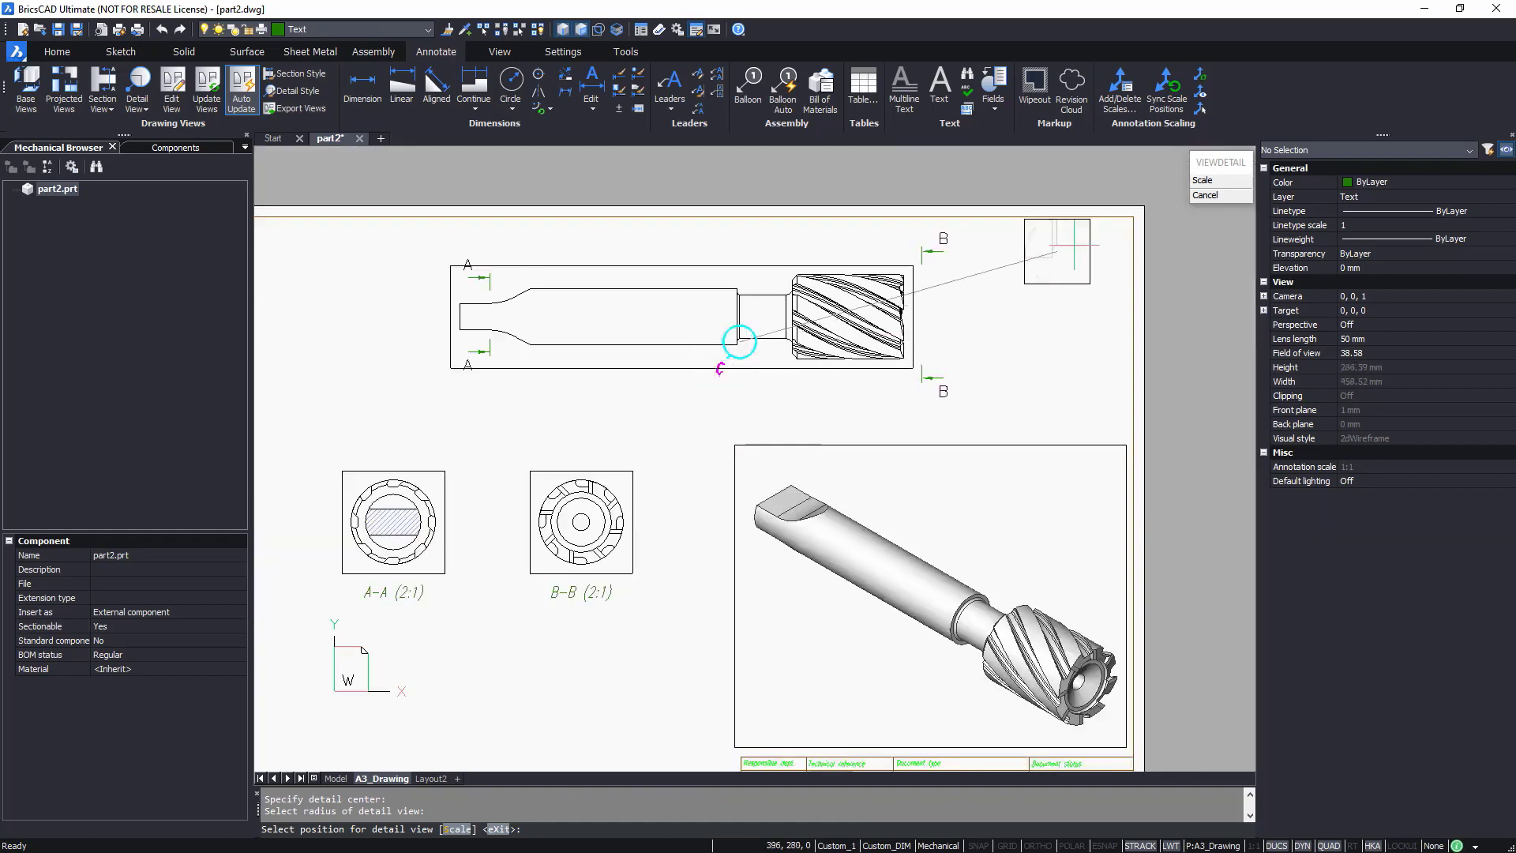
left_click(1201, 180)
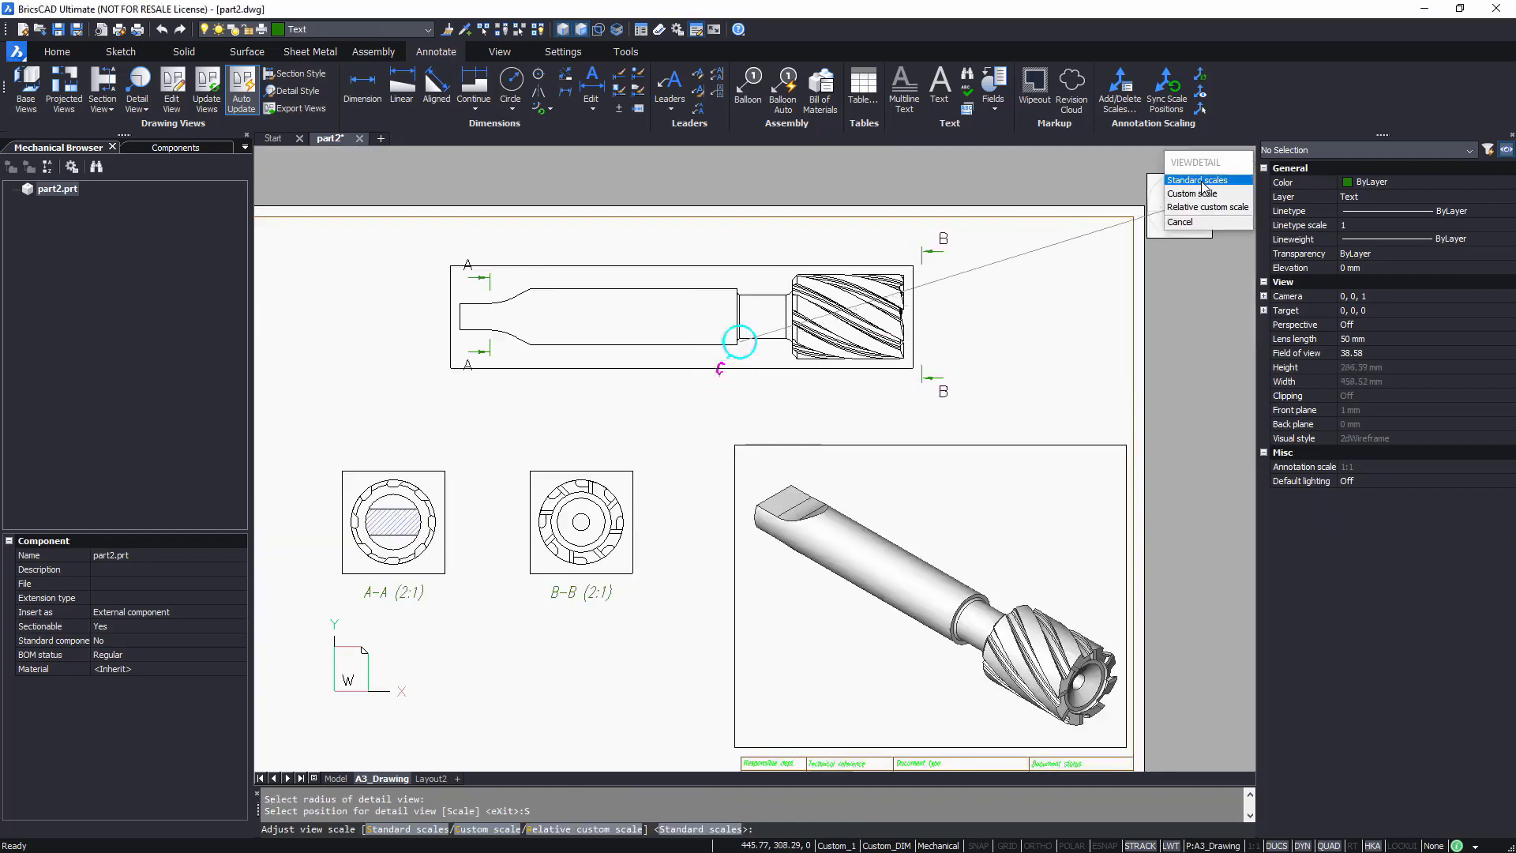
left_click(1202, 182)
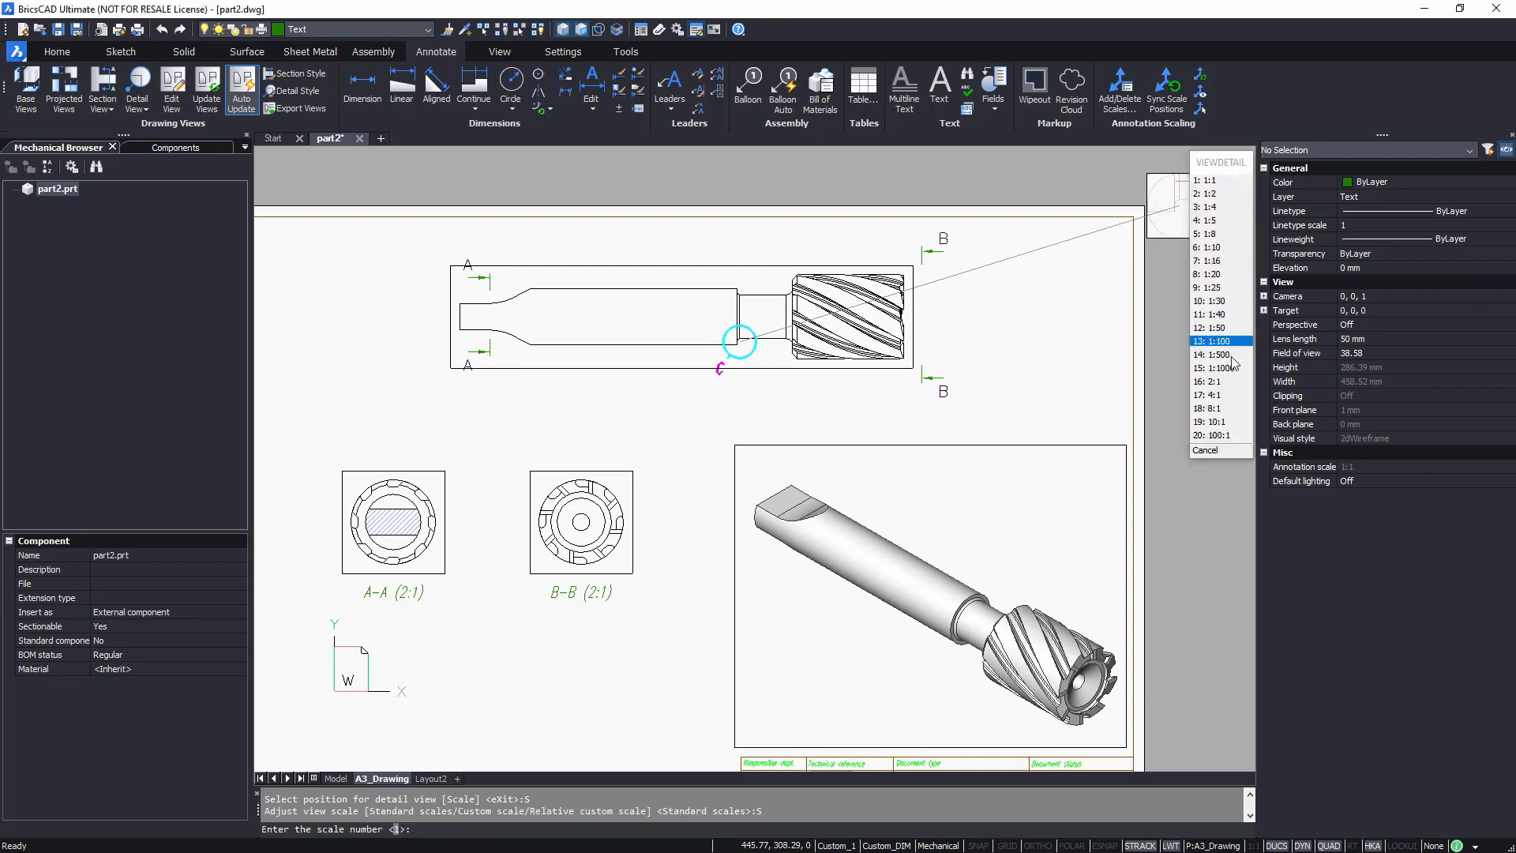
left_click(1230, 407)
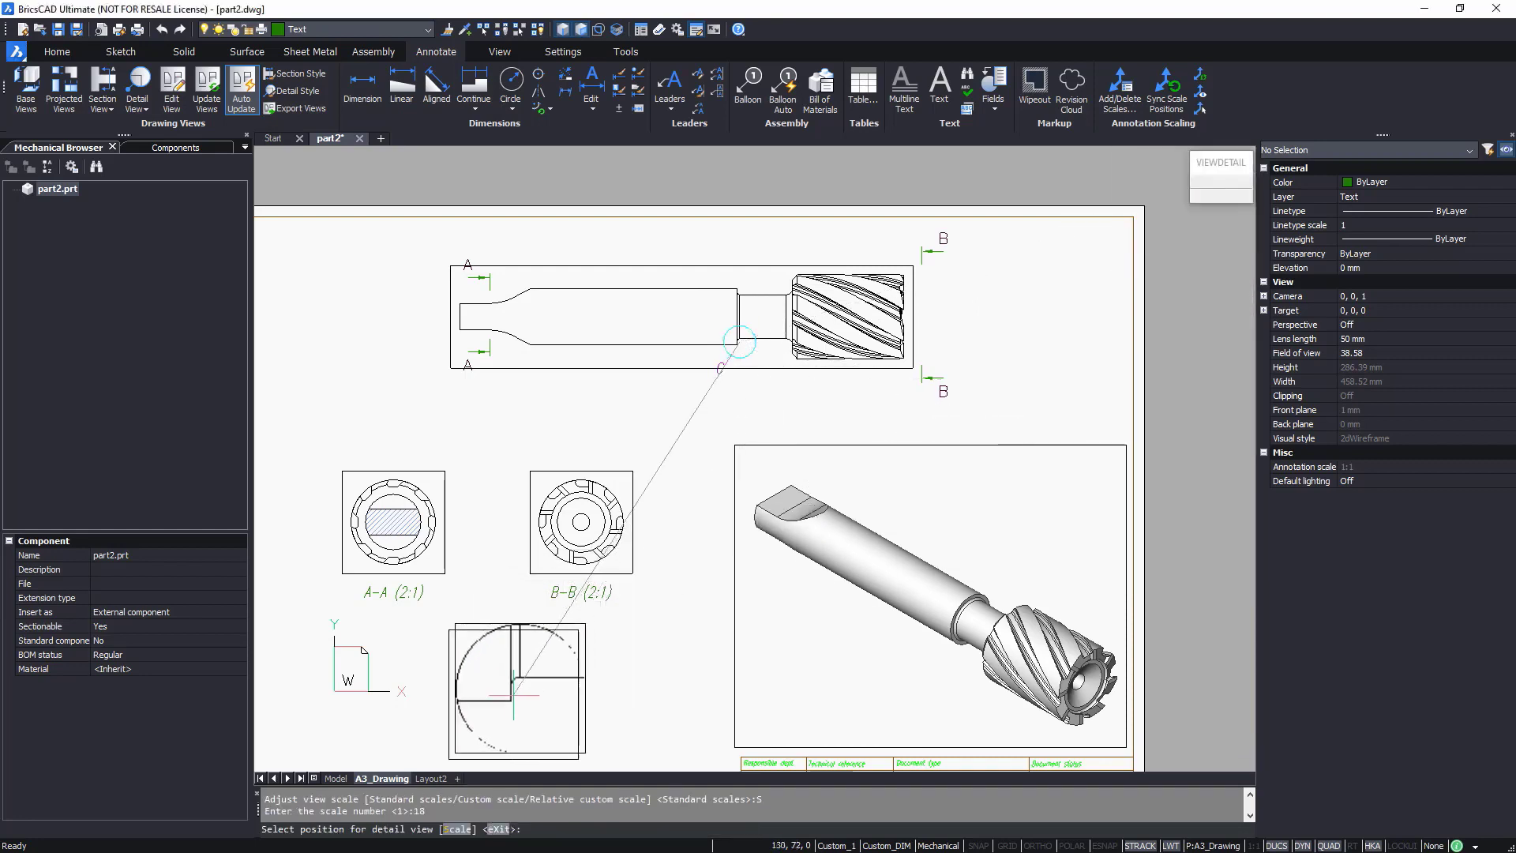
left_click(495, 715)
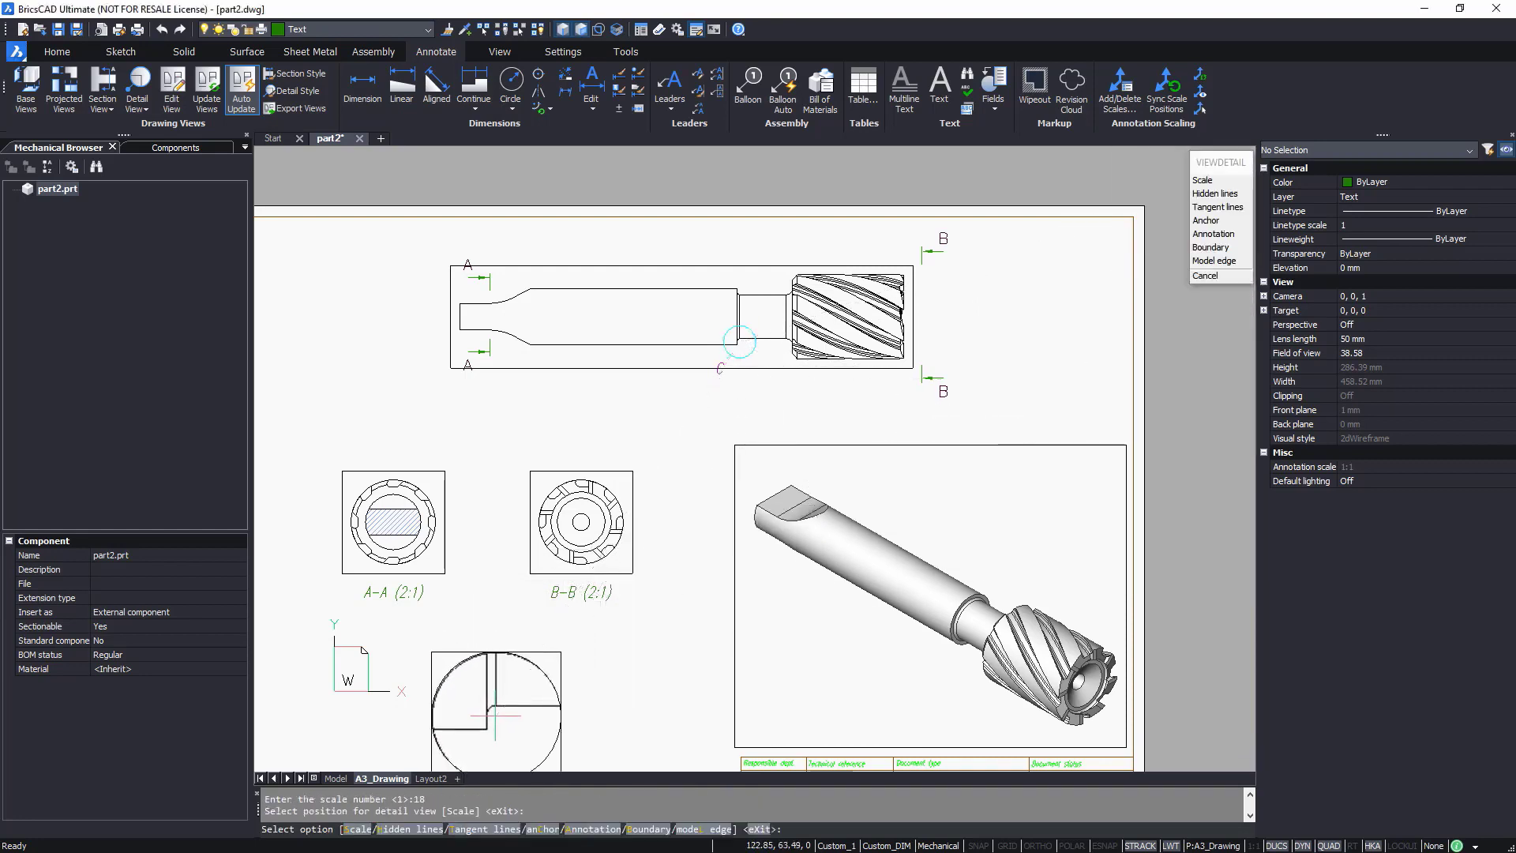
key("Return")
middle_click_drag(618, 679, 631, 588)
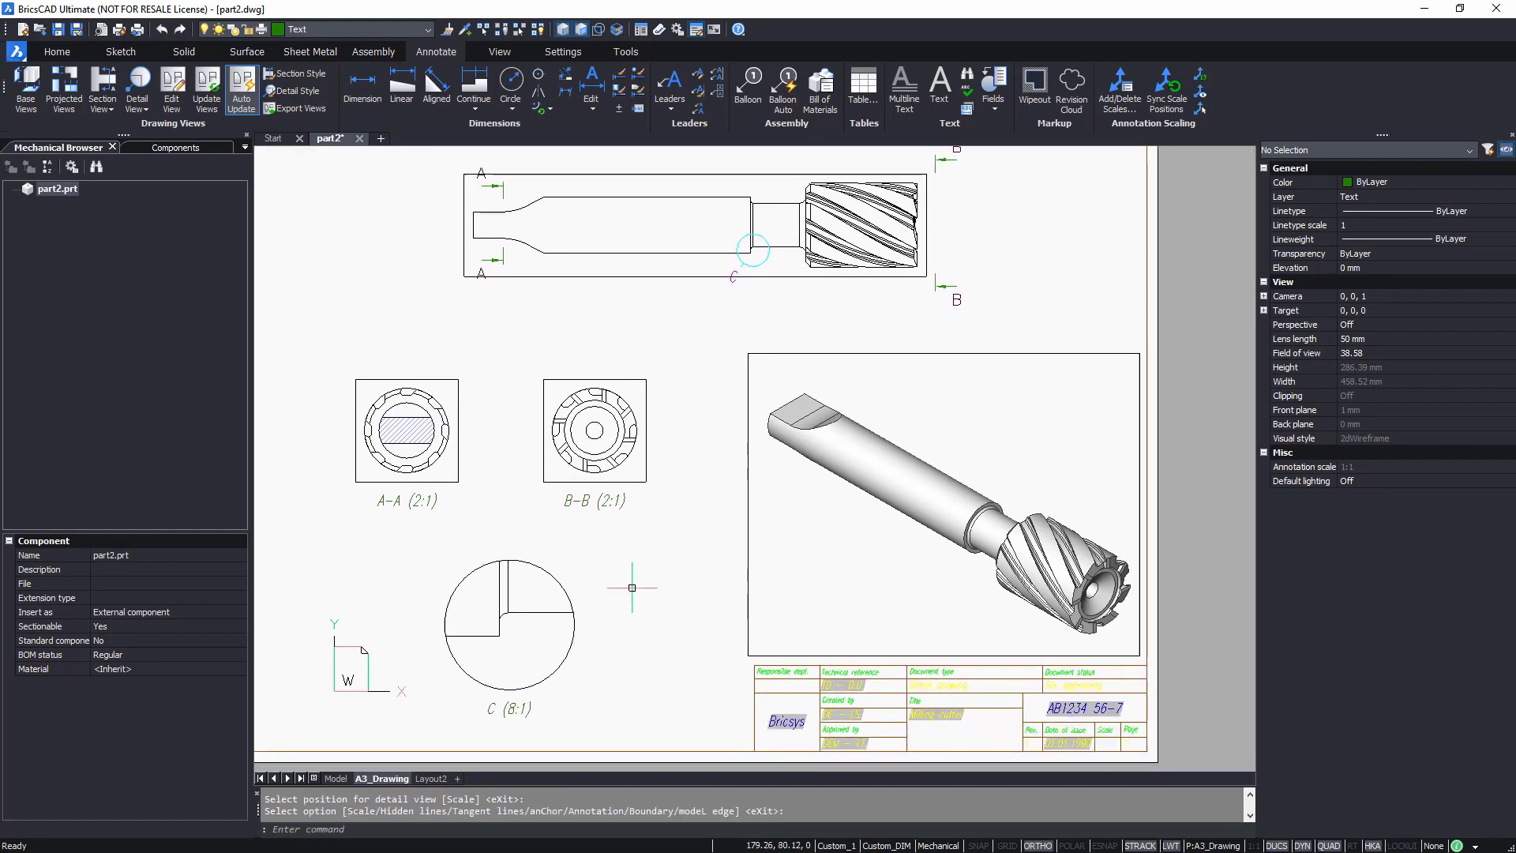
- With entity snaps on, add a linear dimension below the base view from the tang's end to the start of the full-diameter shank
scroll(638, 283, "up", 3)
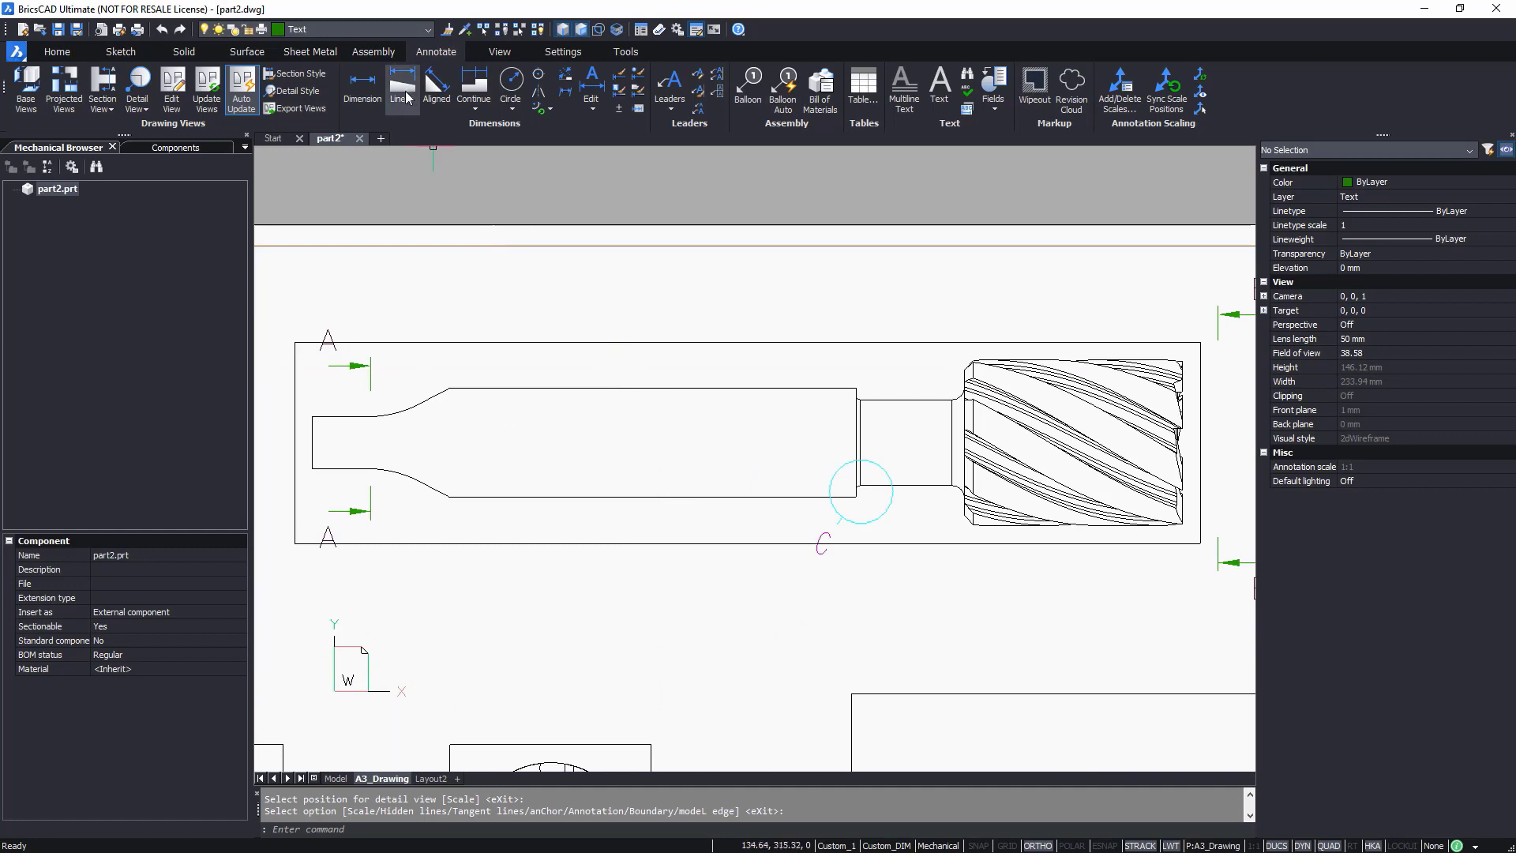
left_click(403, 91)
left_click(1103, 845)
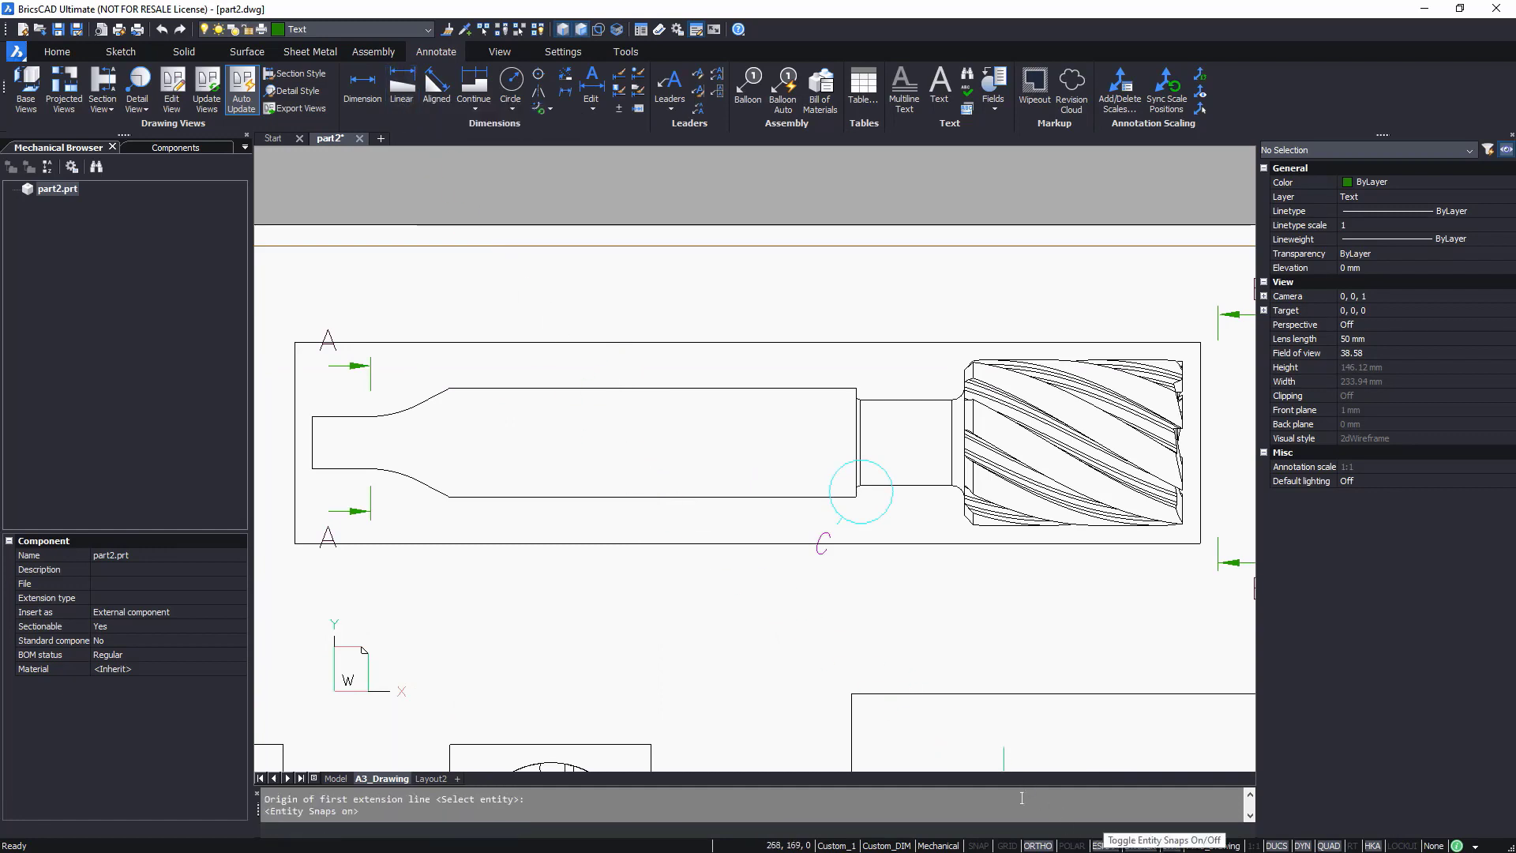
left_click(312, 468)
left_click(449, 497)
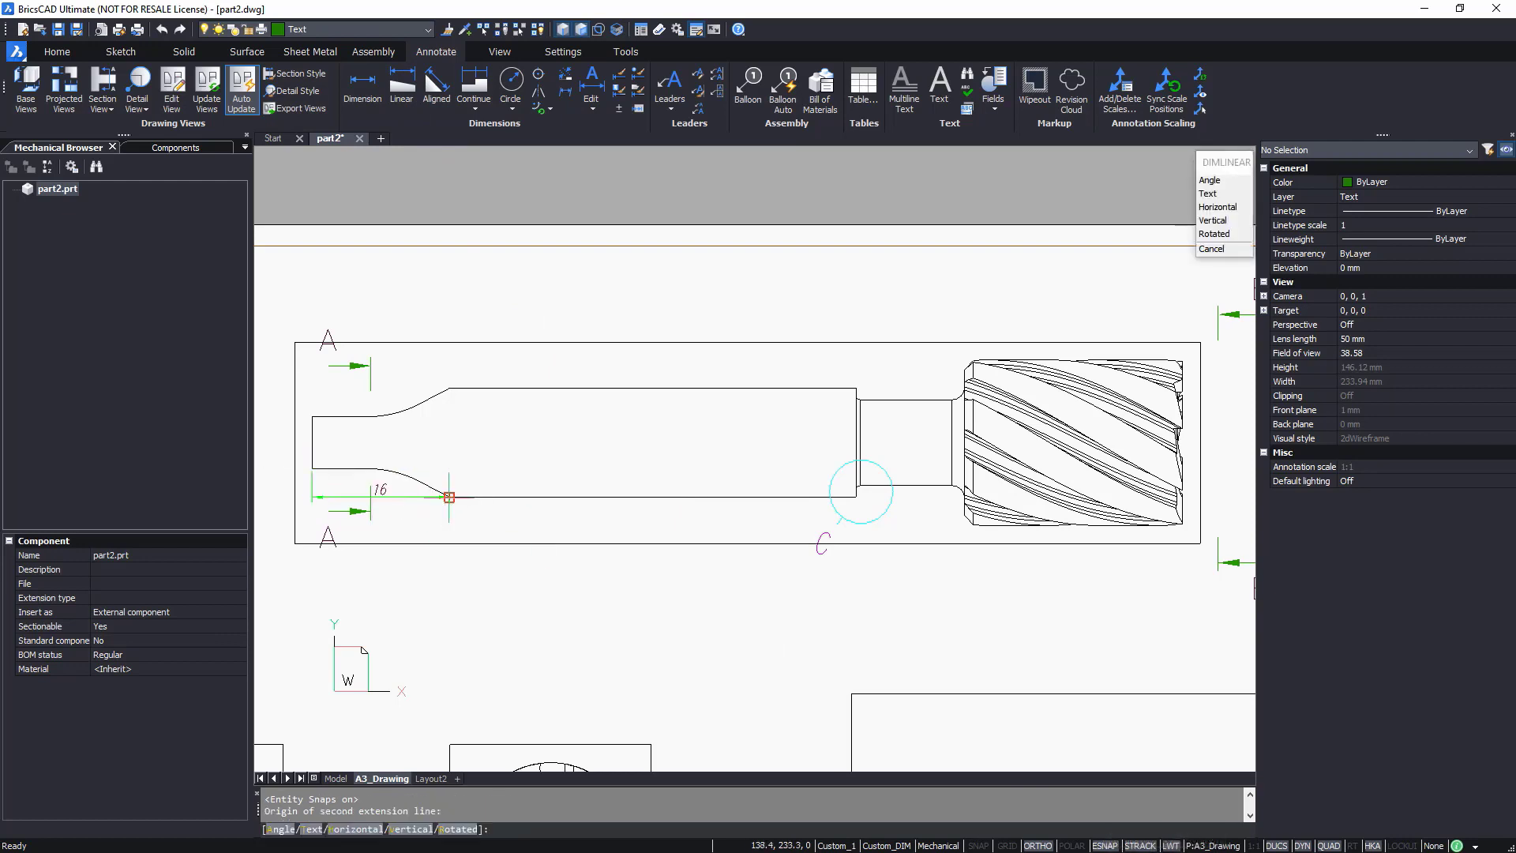
left_click(407, 573)
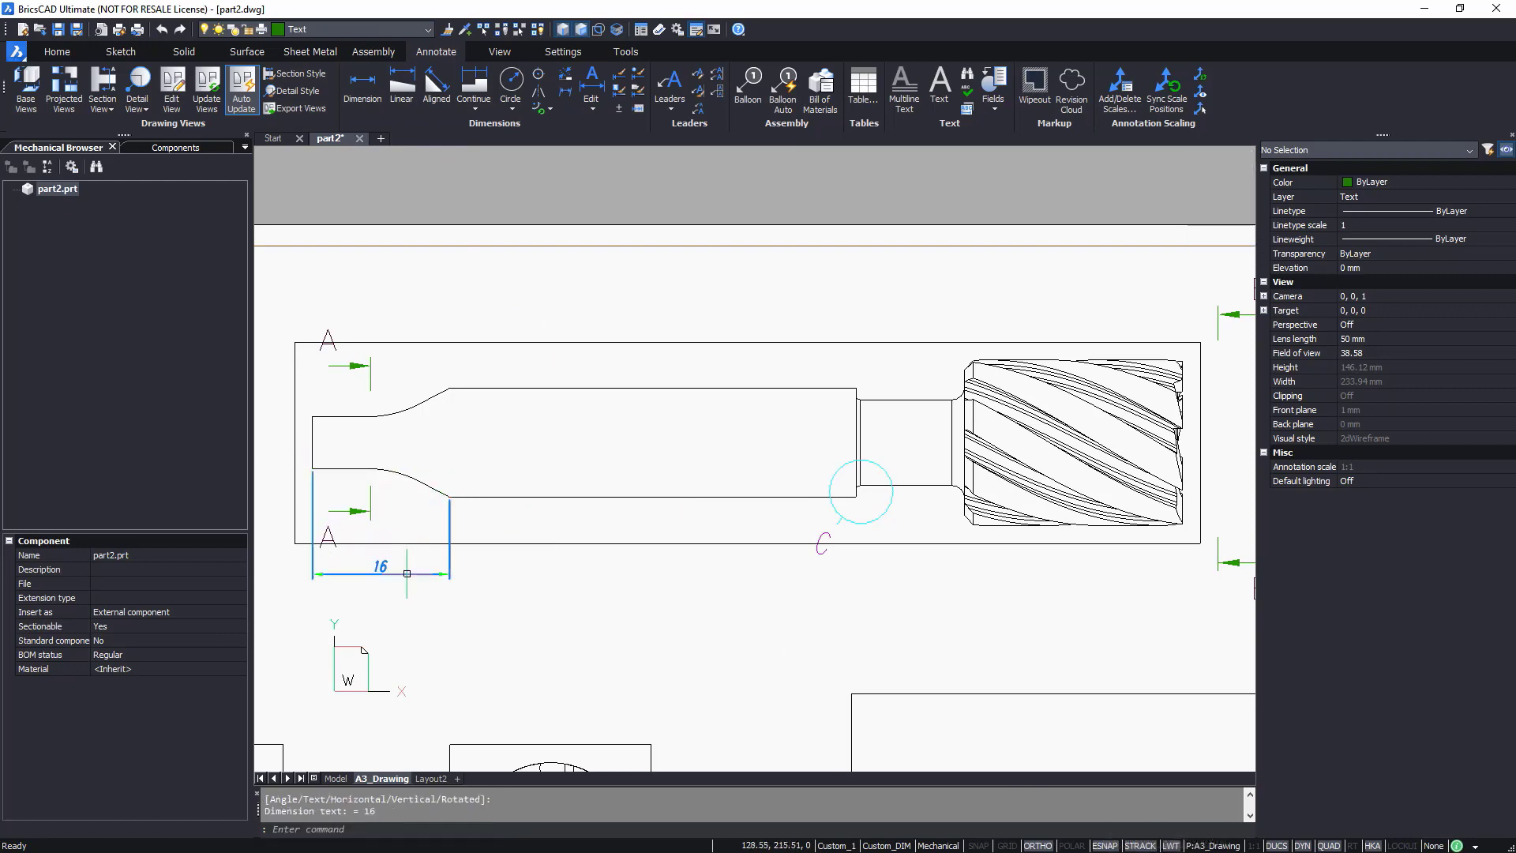
- Add baseline dimensions from the tang's end to the shank's shoulder and to the start of the fluted head
left_click(477, 106)
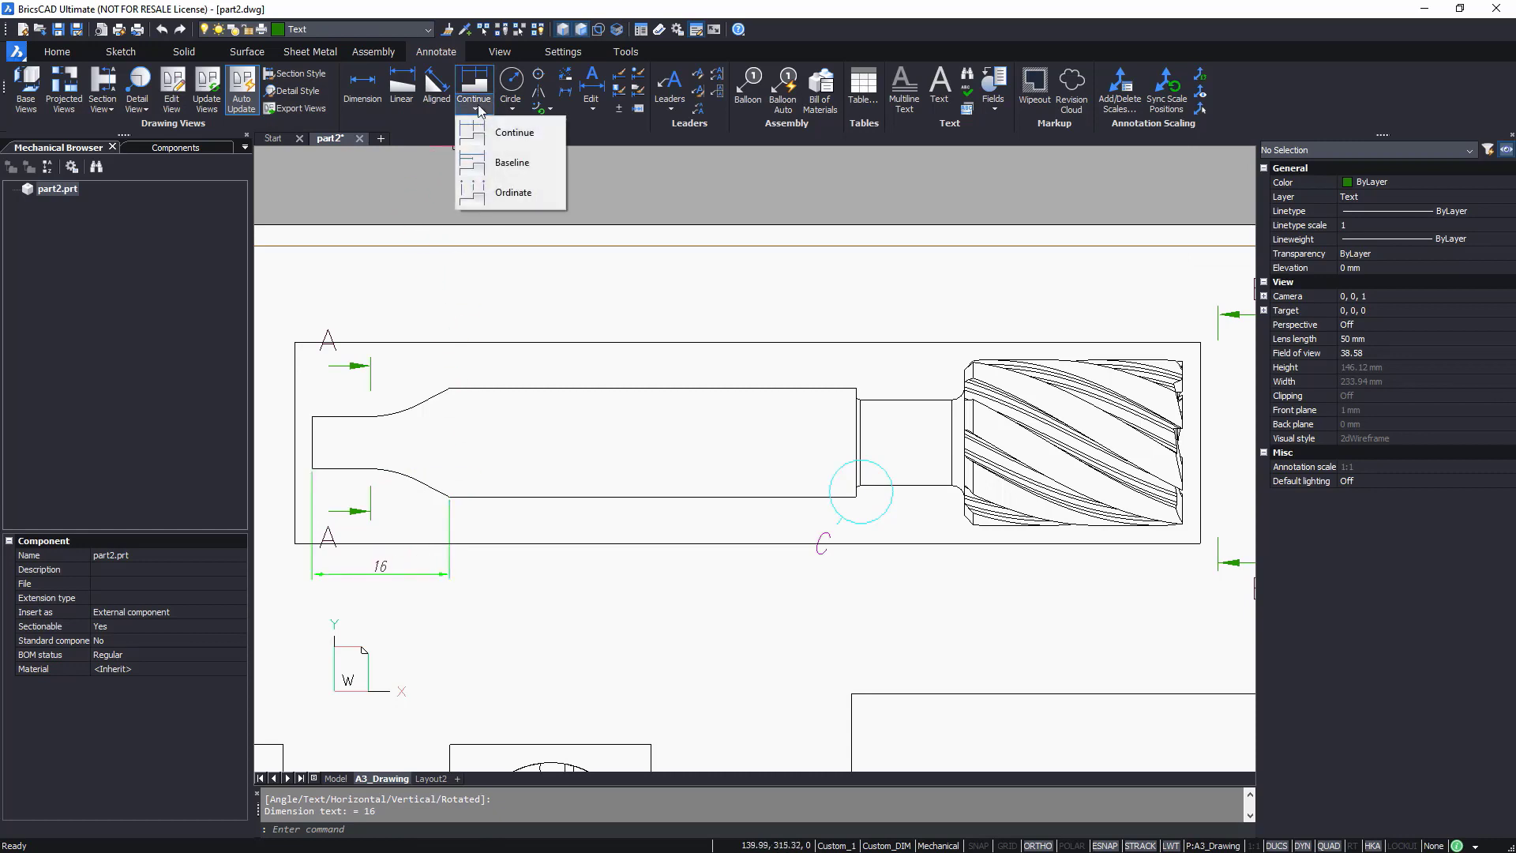
left_click(490, 162)
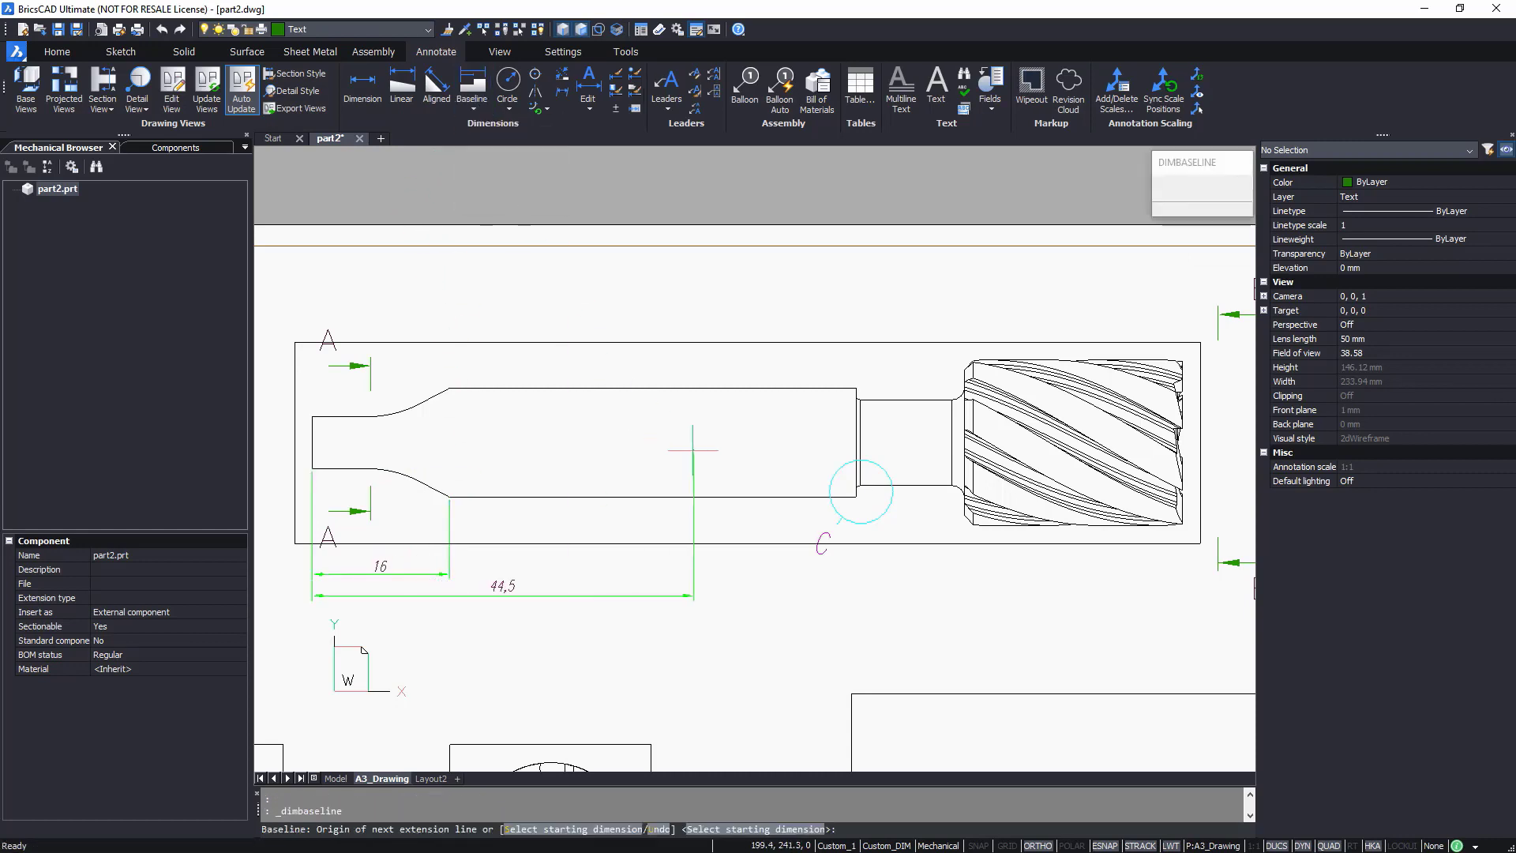
left_click(858, 490)
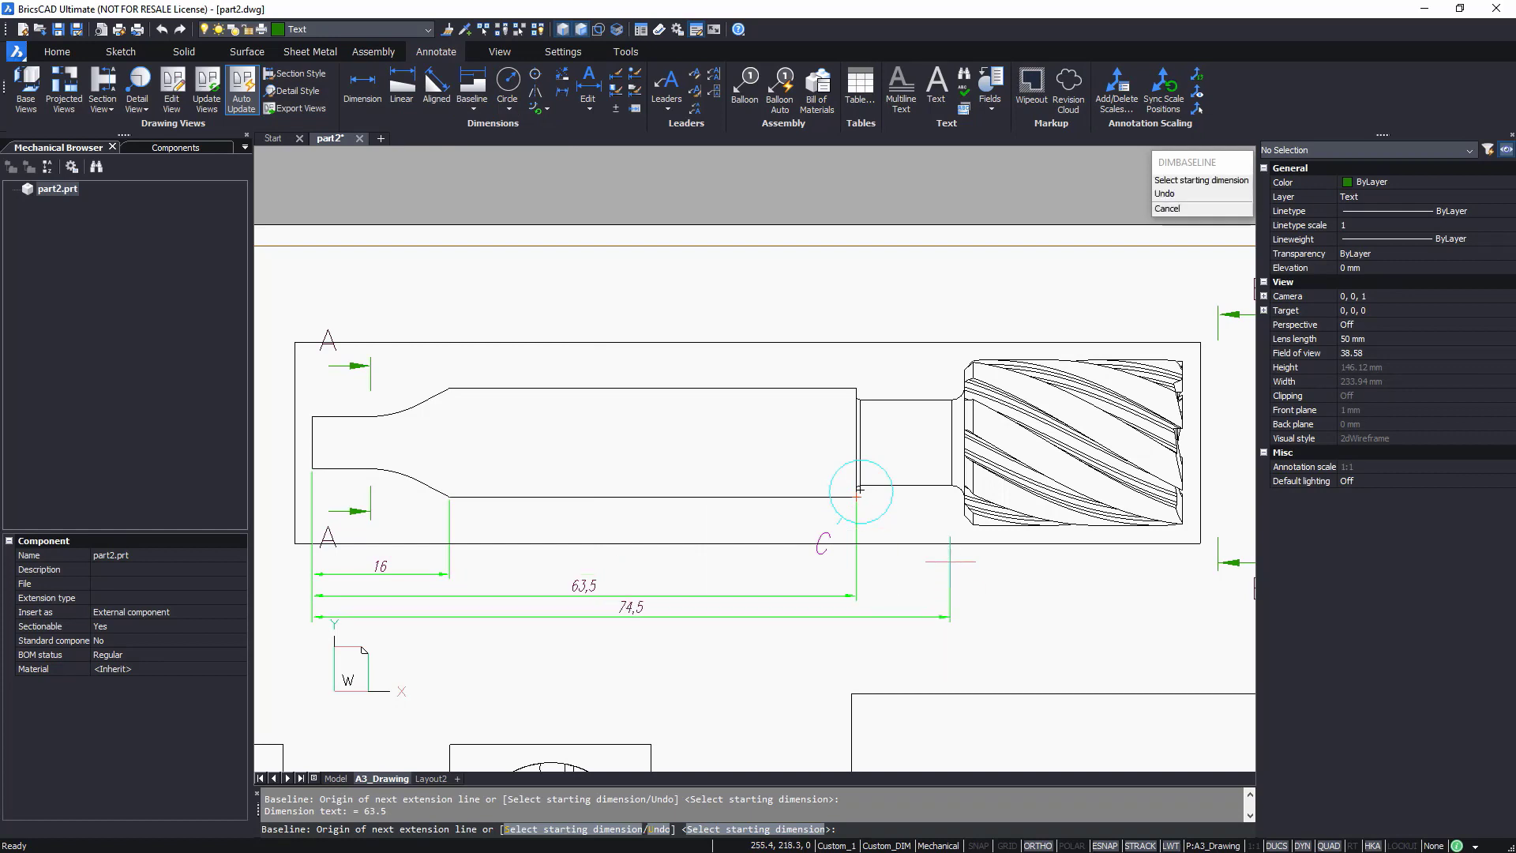
left_click(964, 517)
- Continue the last baseline dimension to the cutter's free end to dimension the fluted head's length
left_click(475, 108)
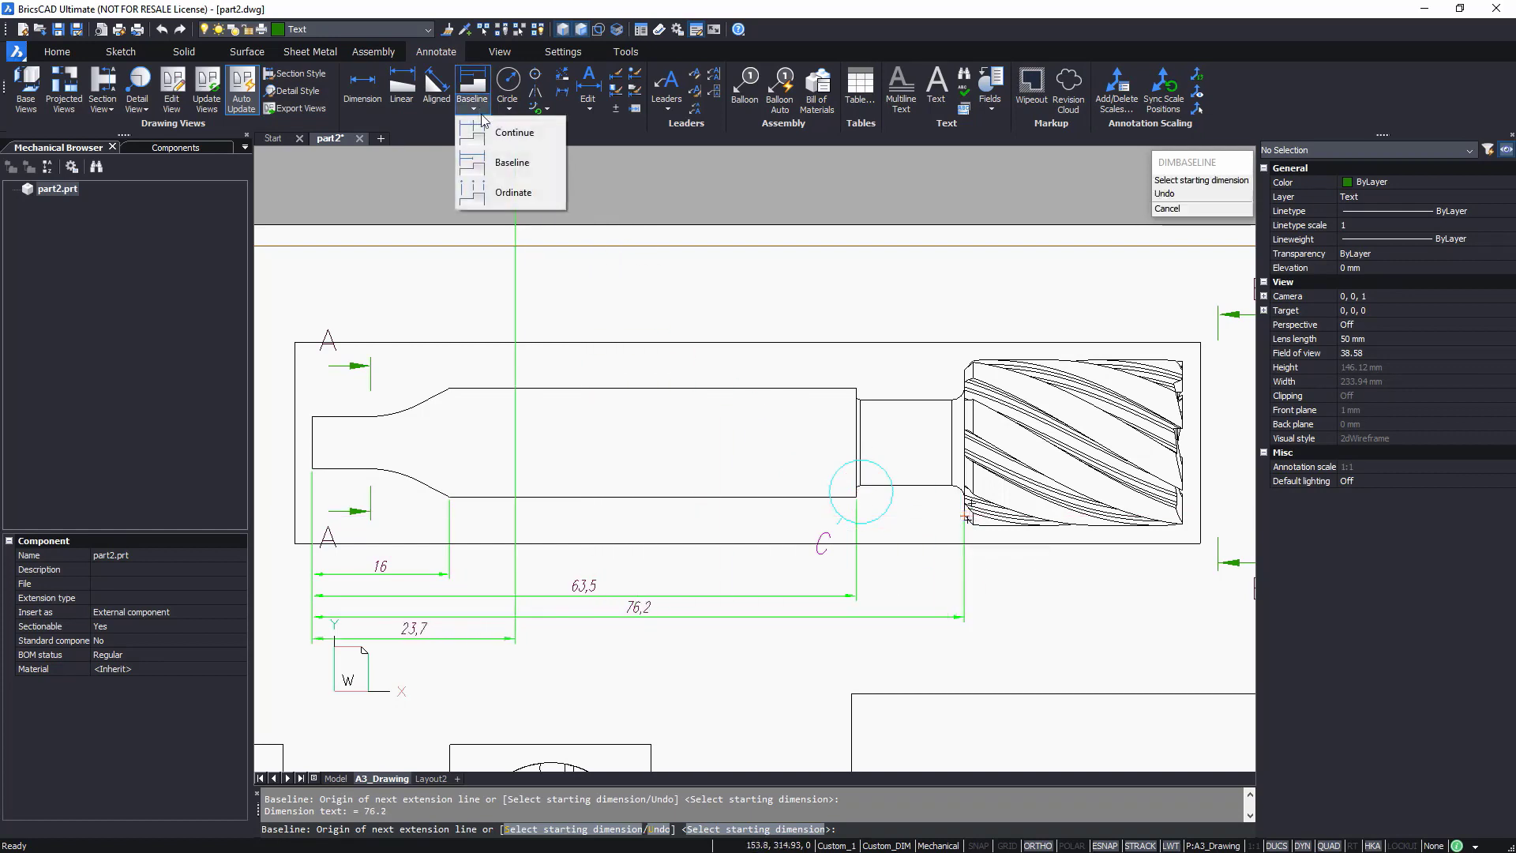
left_click(507, 129)
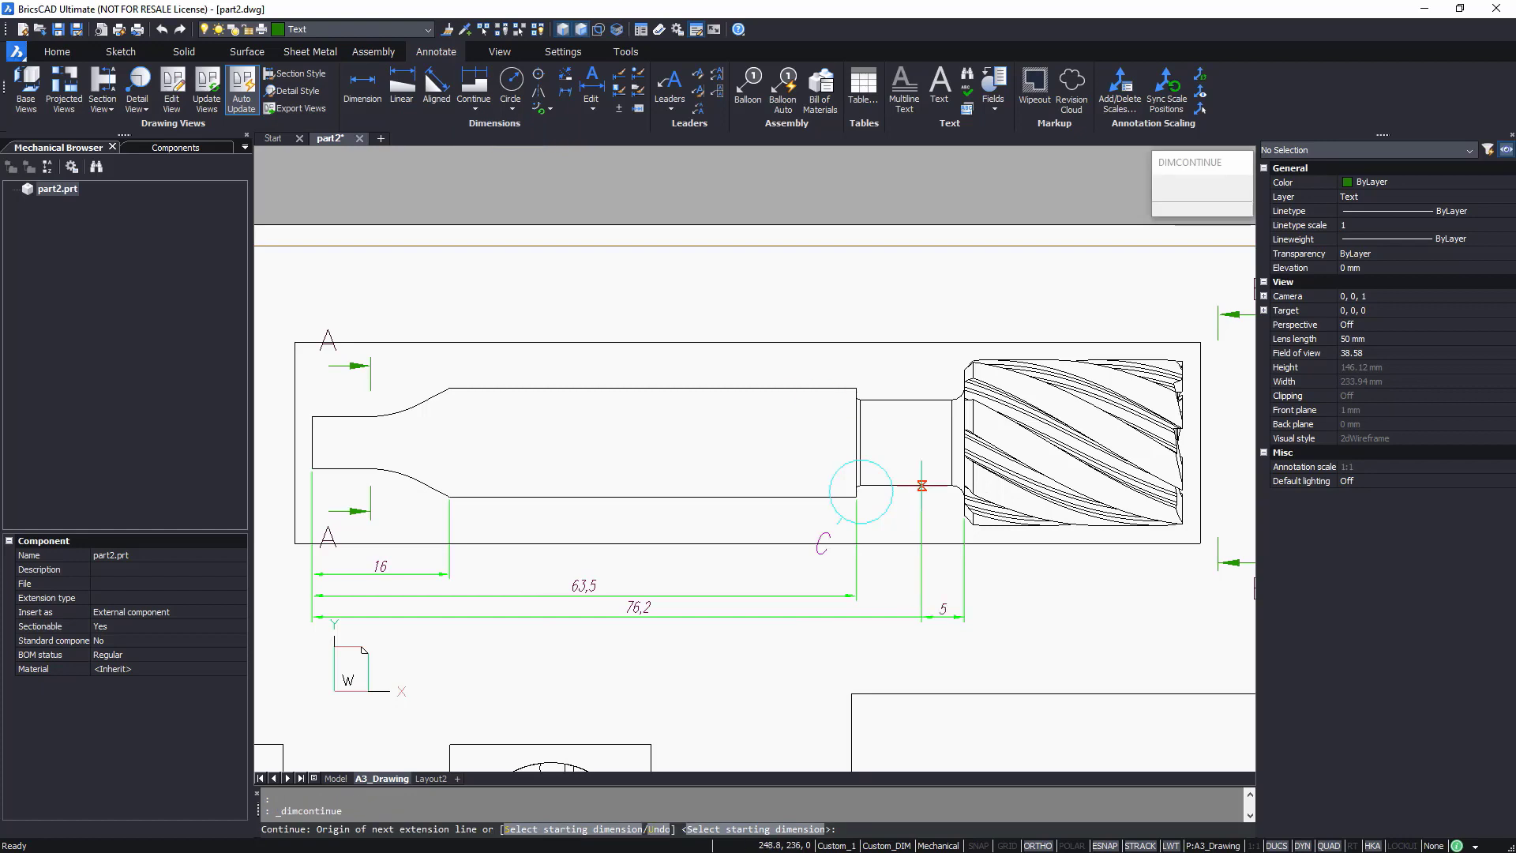
left_click(1186, 518)
key("Return")
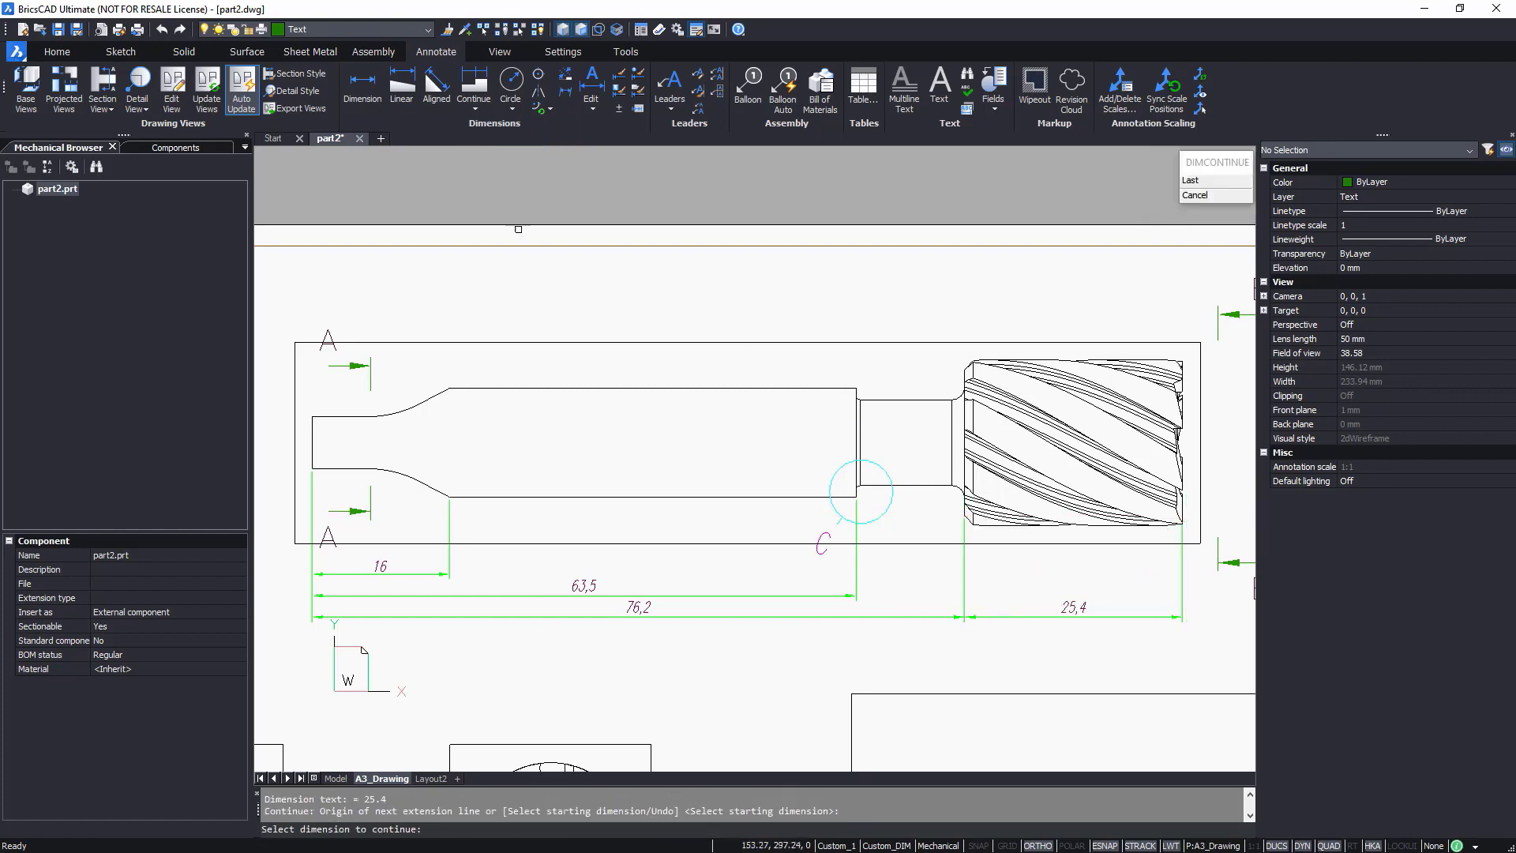
- Dimension the cutter's overall length with a linear dimension above the base view
left_click(402, 85)
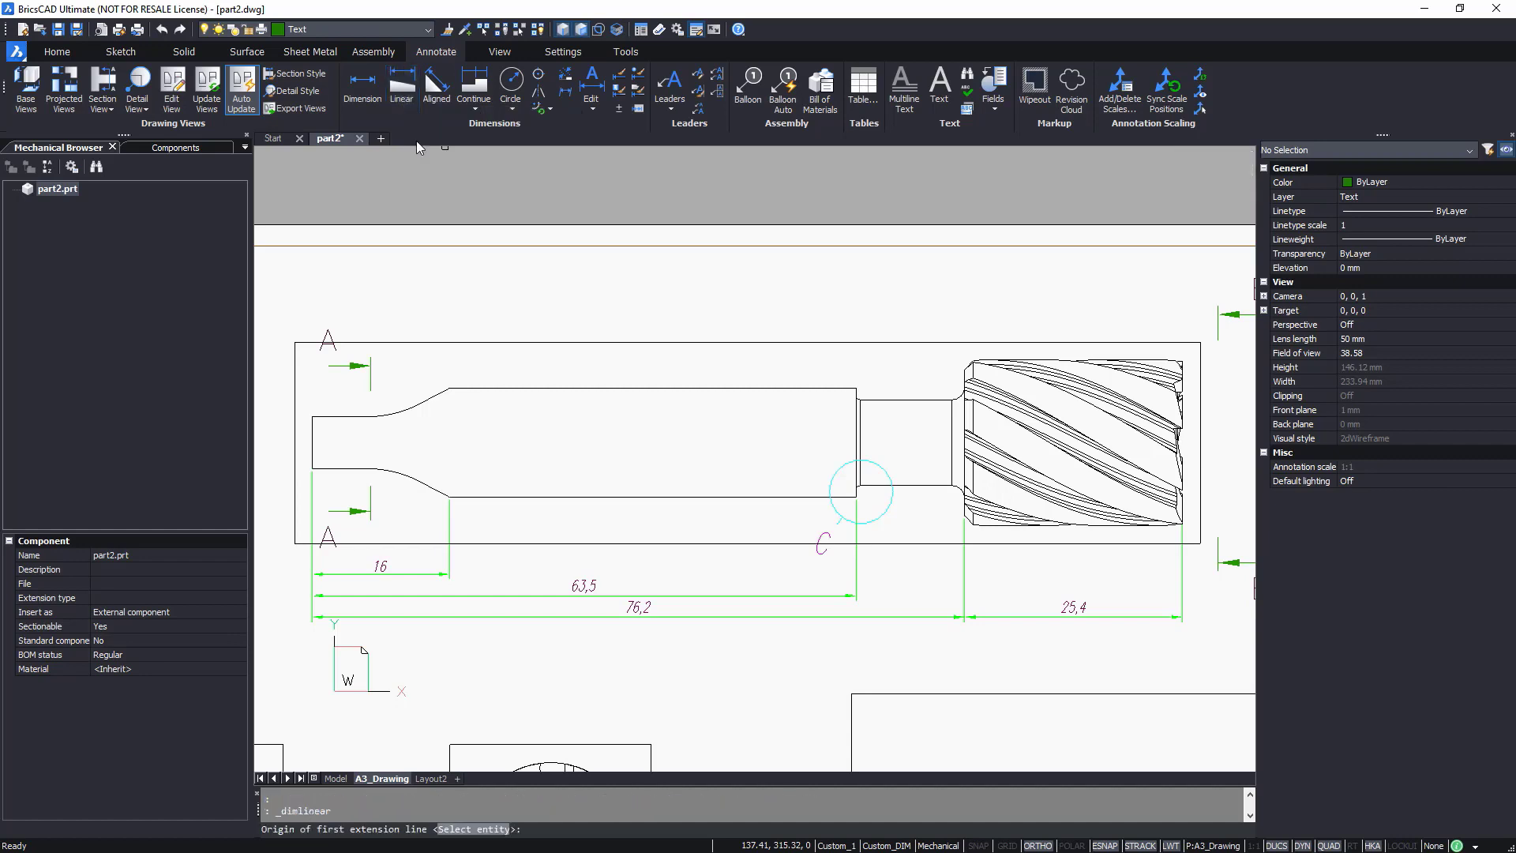
left_click(313, 417)
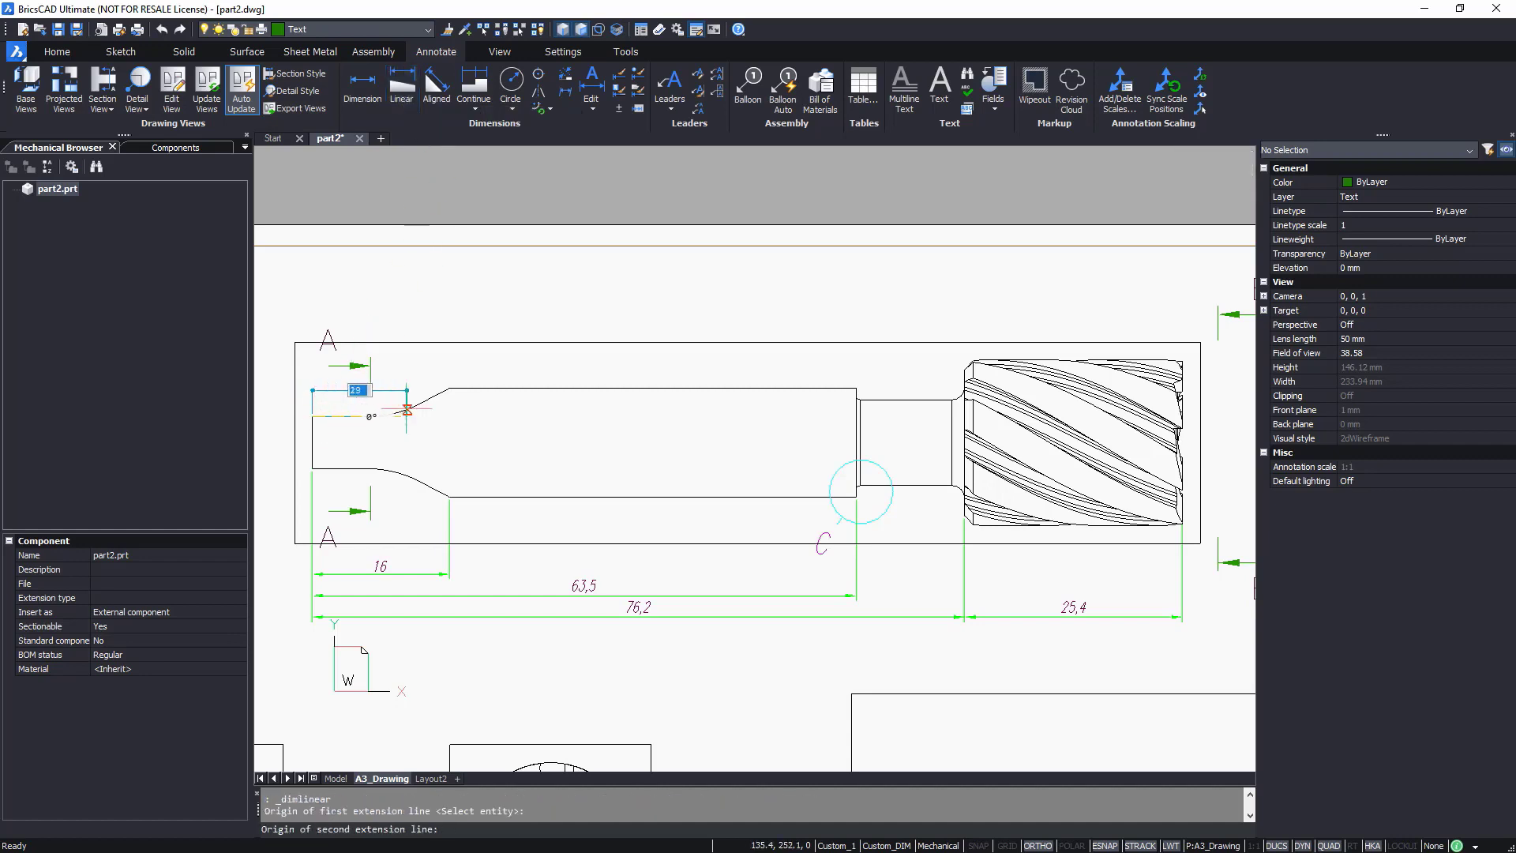
left_click(1181, 365)
left_click(985, 310)
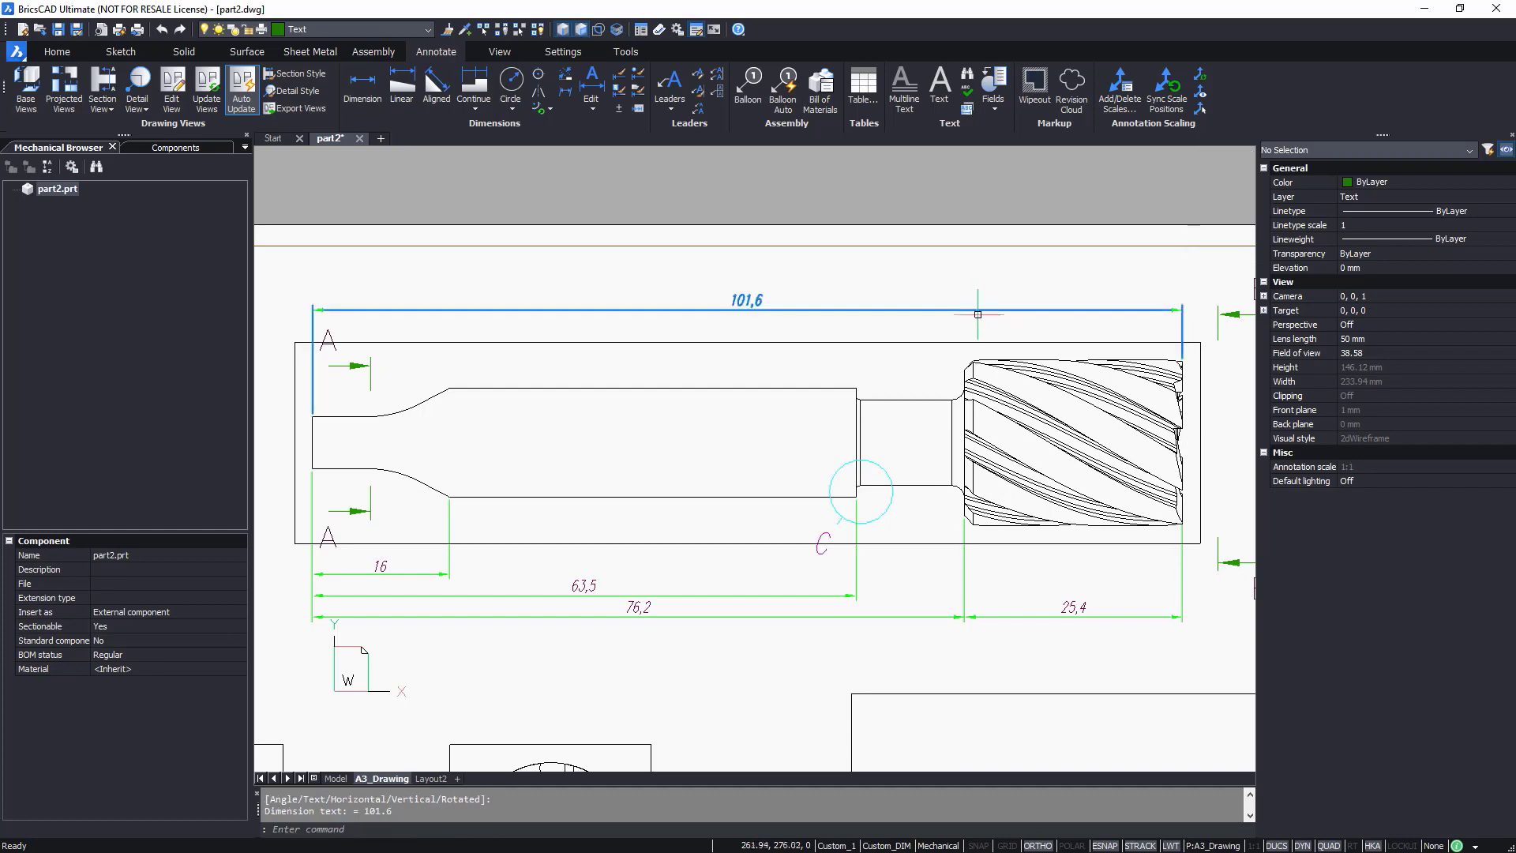
- Dimension the shank's diameter with a vertical linear dimension inside its outline, near the tang transition
key("Return")
left_click(450, 497)
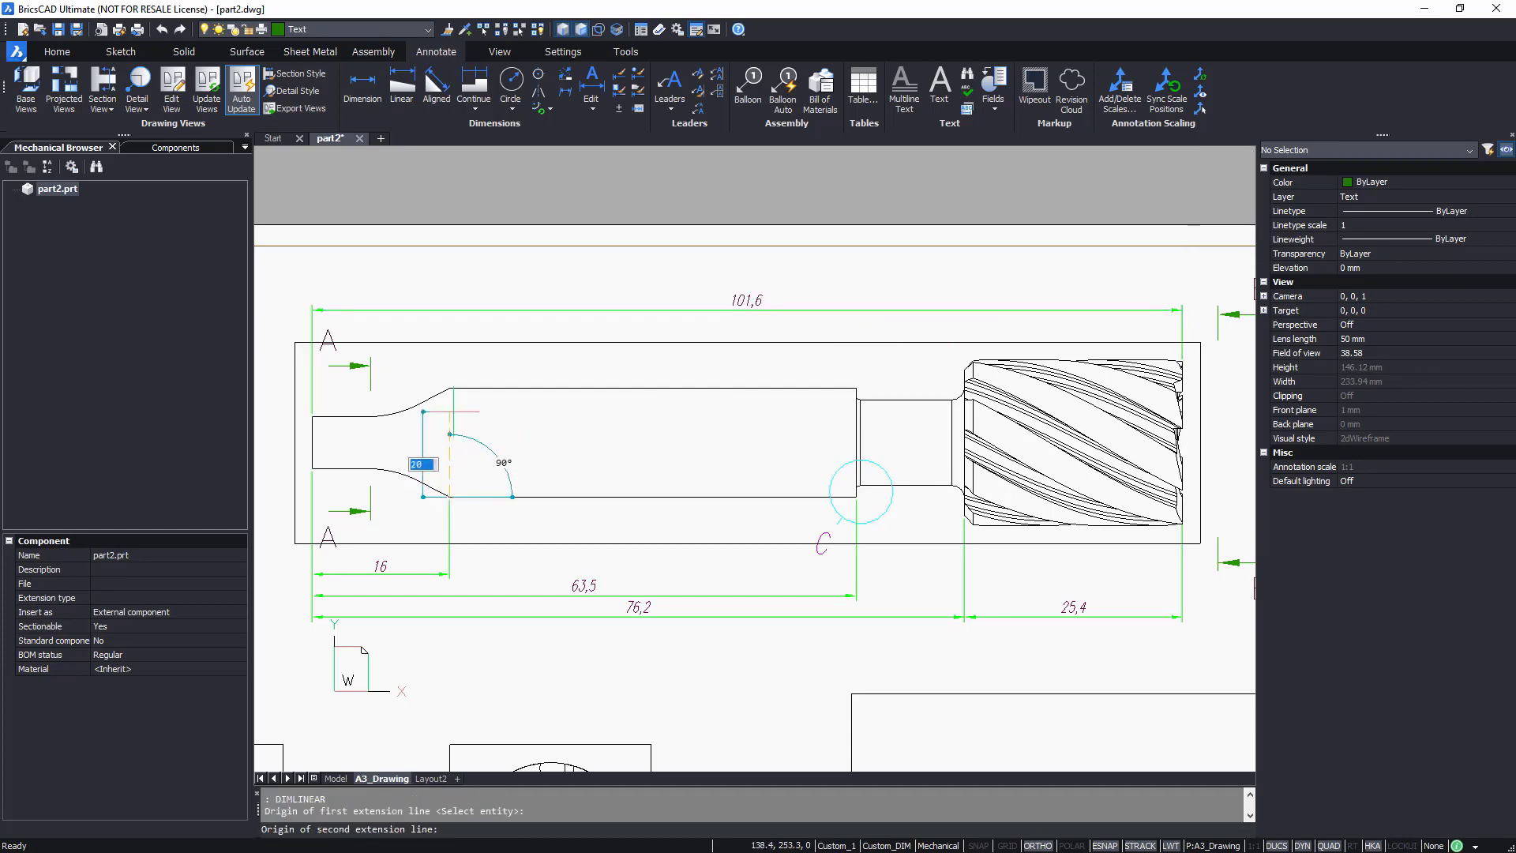
left_click(450, 387)
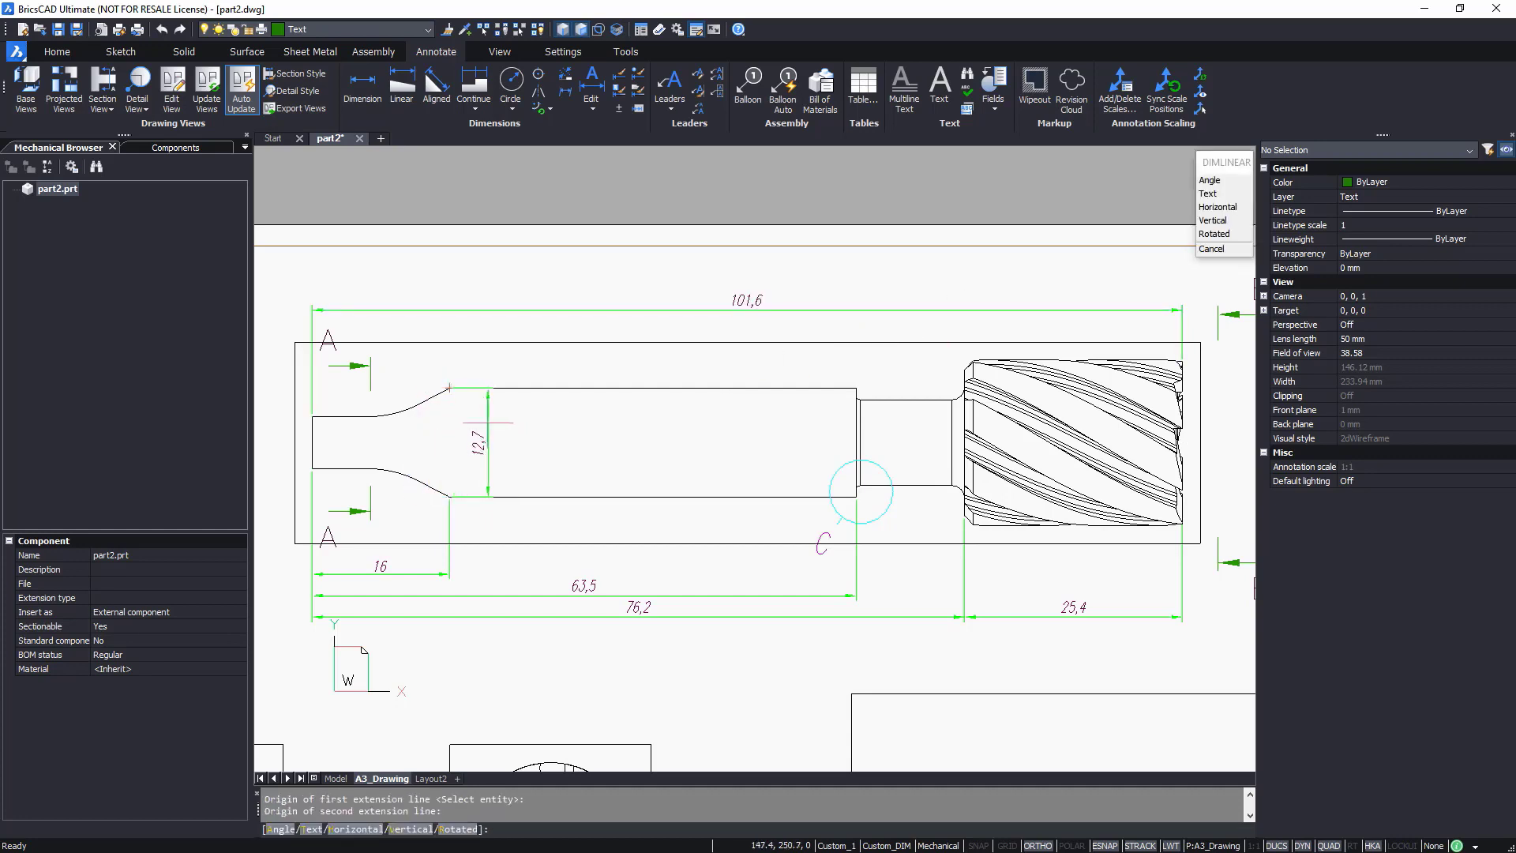
left_click(488, 422)
- Dimension the neck's diameter with a vertical linear dimension placed inside the neck
key("Return")
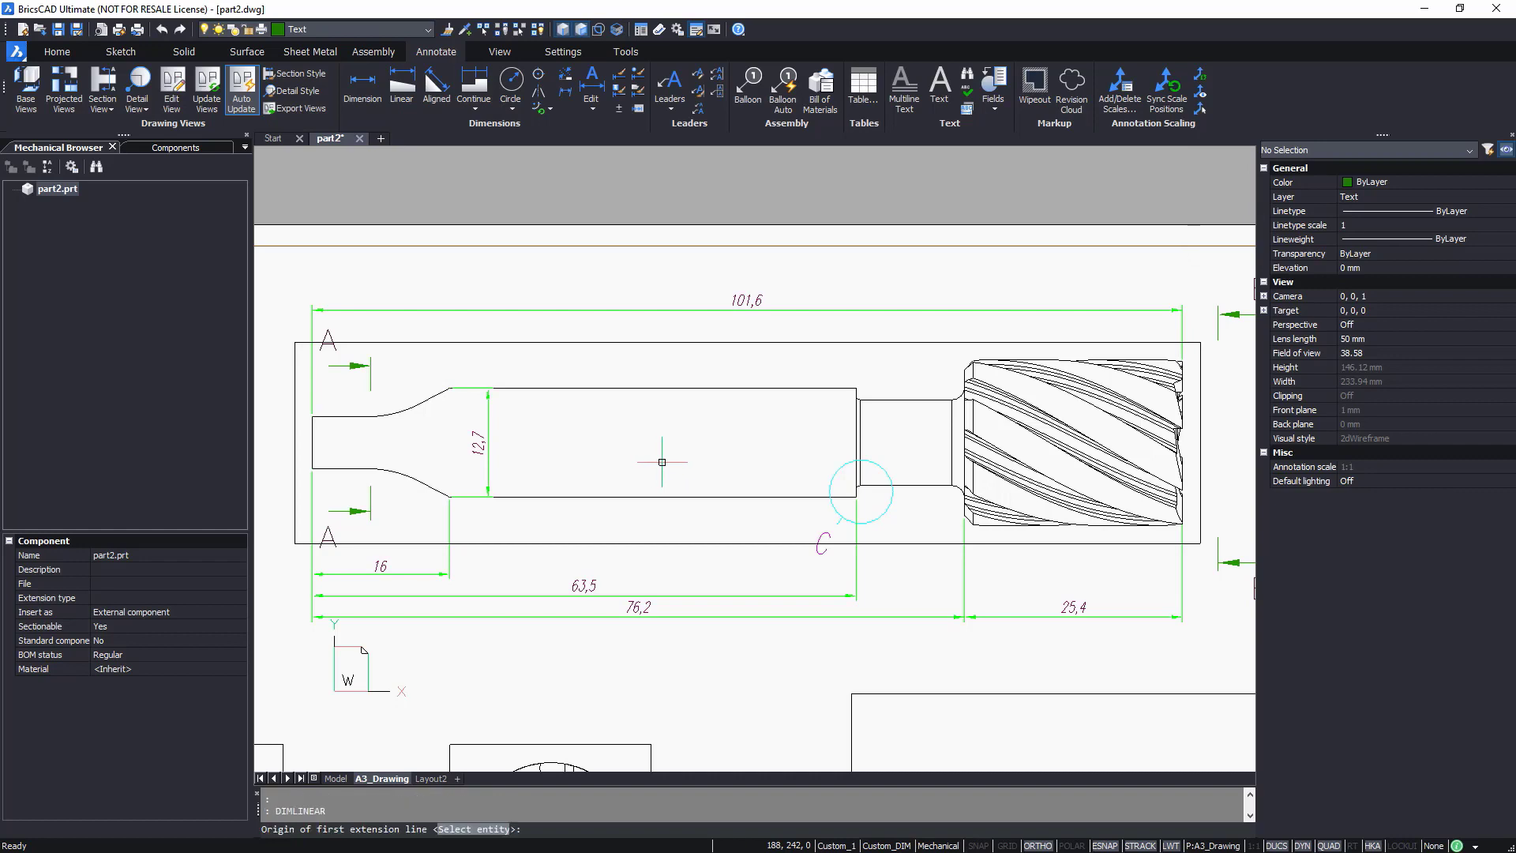
left_click(861, 485)
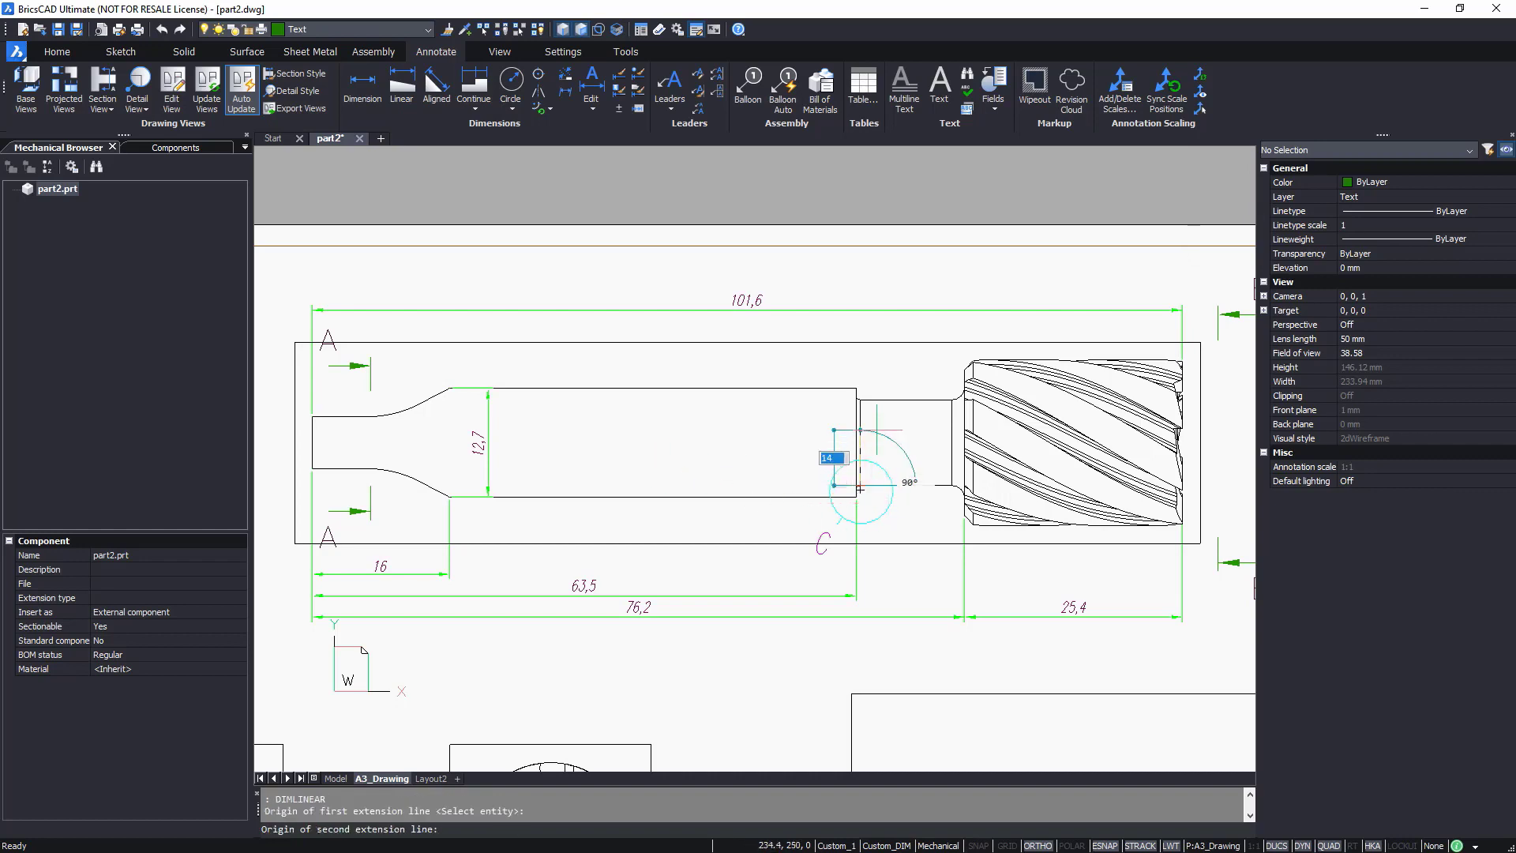
left_click(861, 397)
left_click(908, 442)
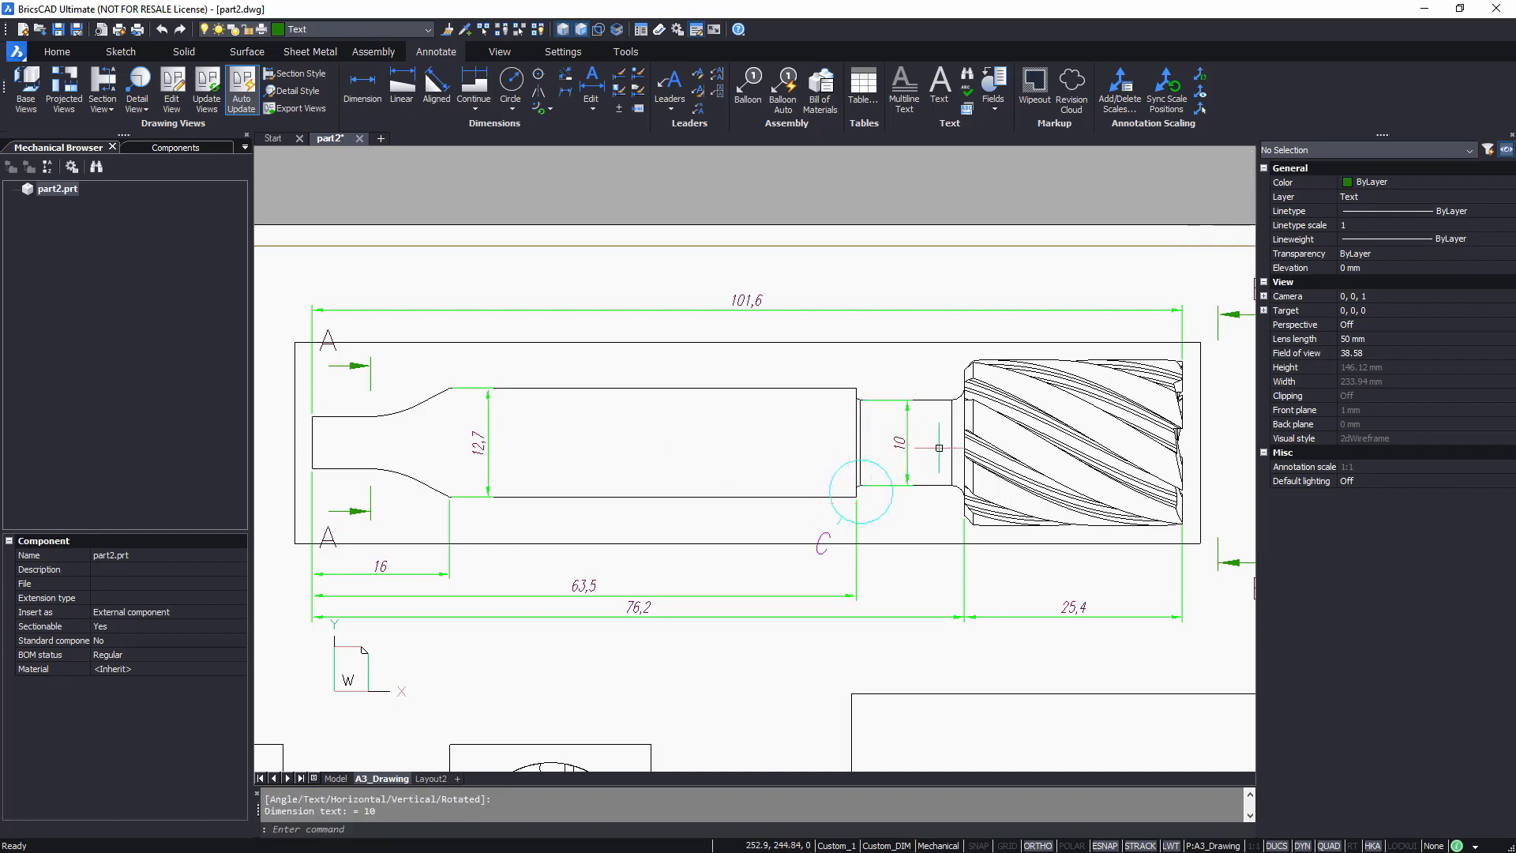
- Dimension the fluted head's diameter with a vertical linear dimension placed beyond the cutter's free end
key("Return")
left_click(1157, 524)
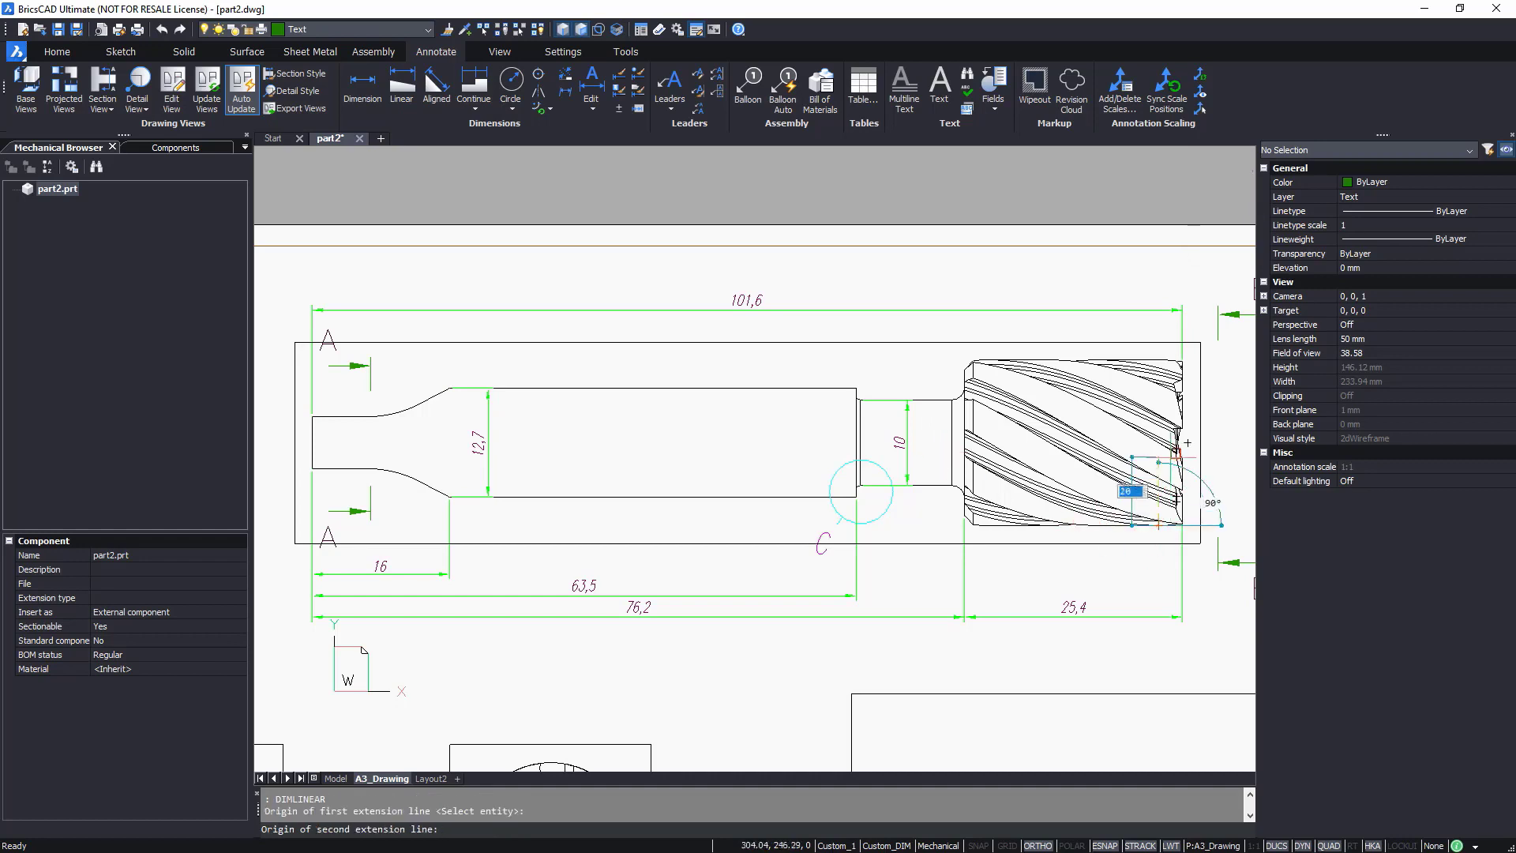
left_click(1175, 363)
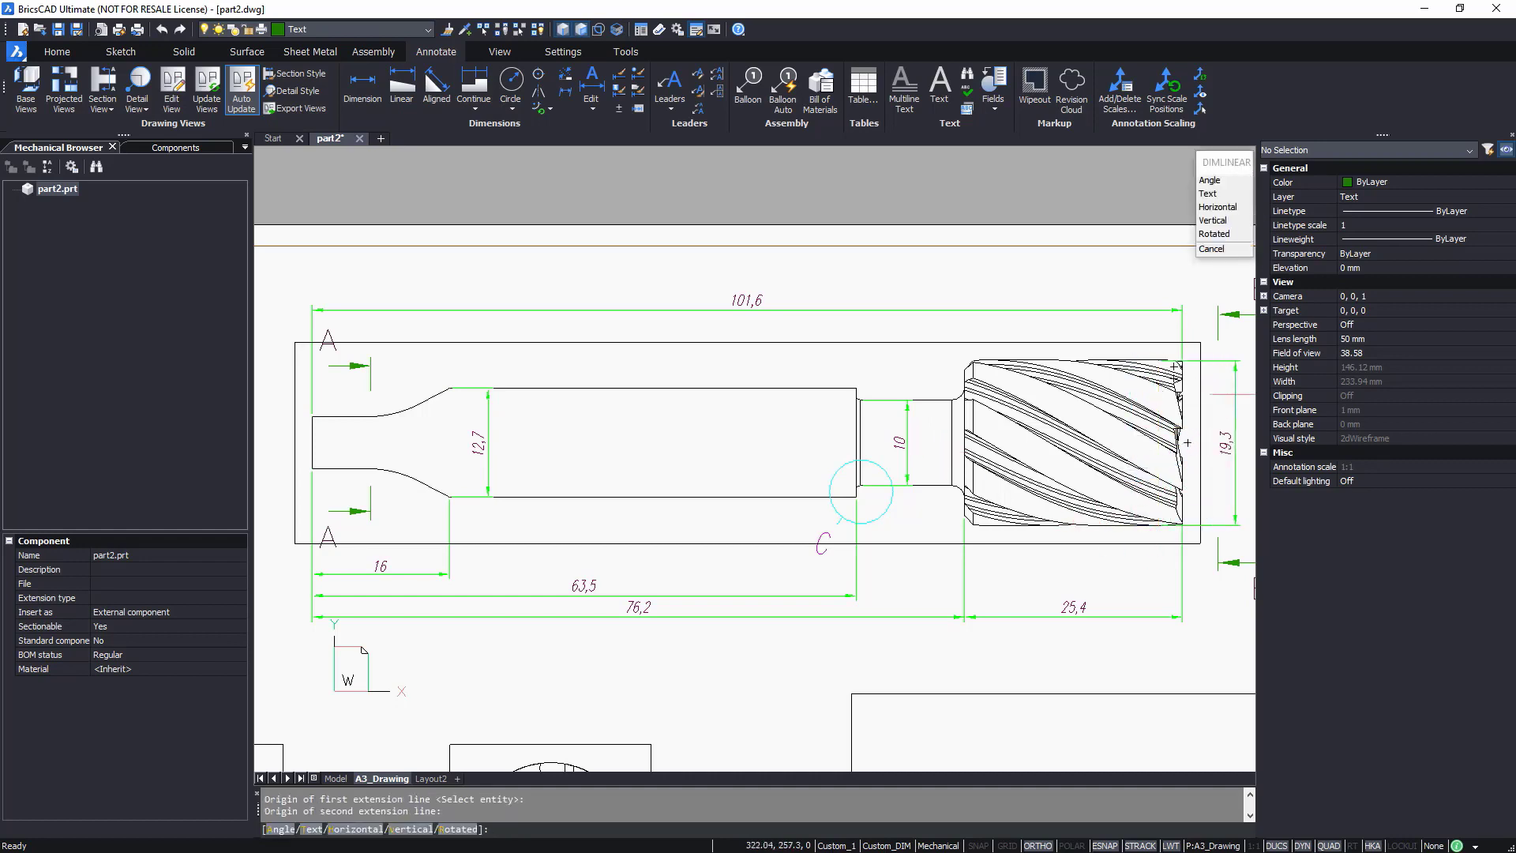
left_click(1238, 395)
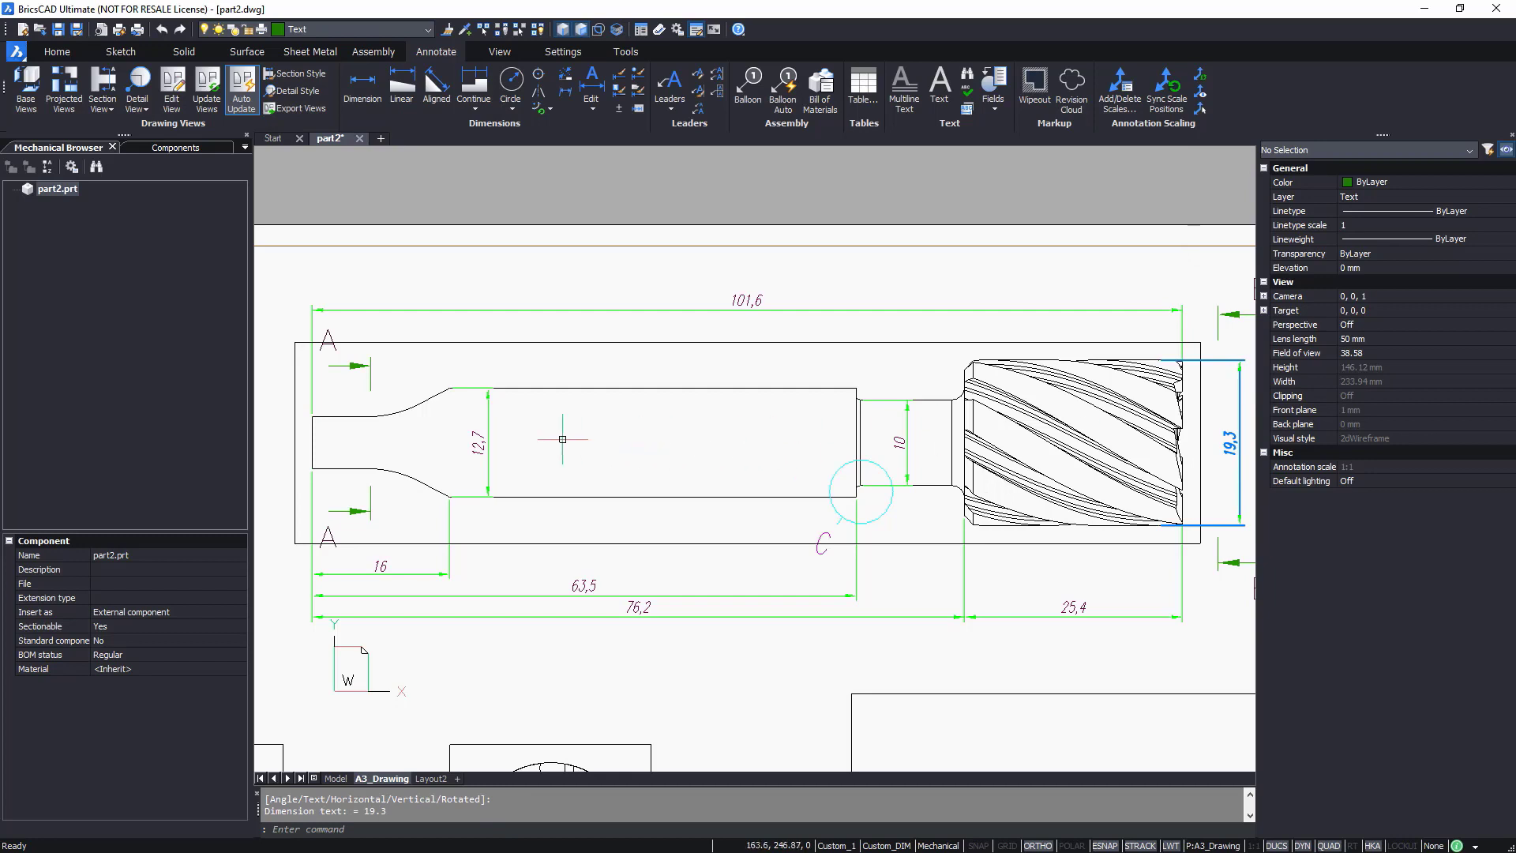
- Insert a diameter symbol before the value in the shank's vertical dimension text
left_click(478, 442)
left_click(479, 442)
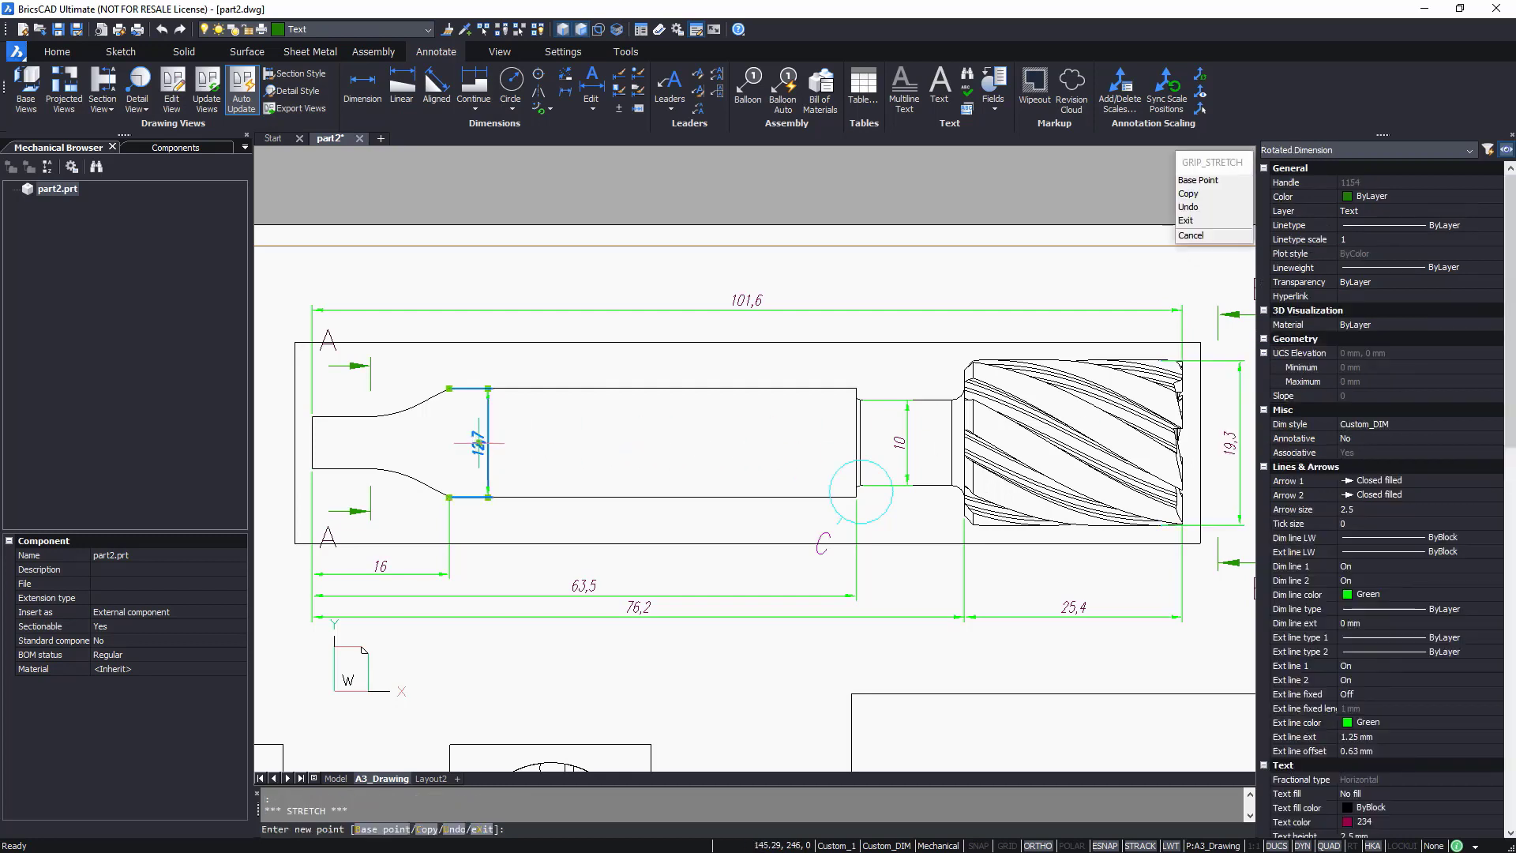
double_click(478, 442)
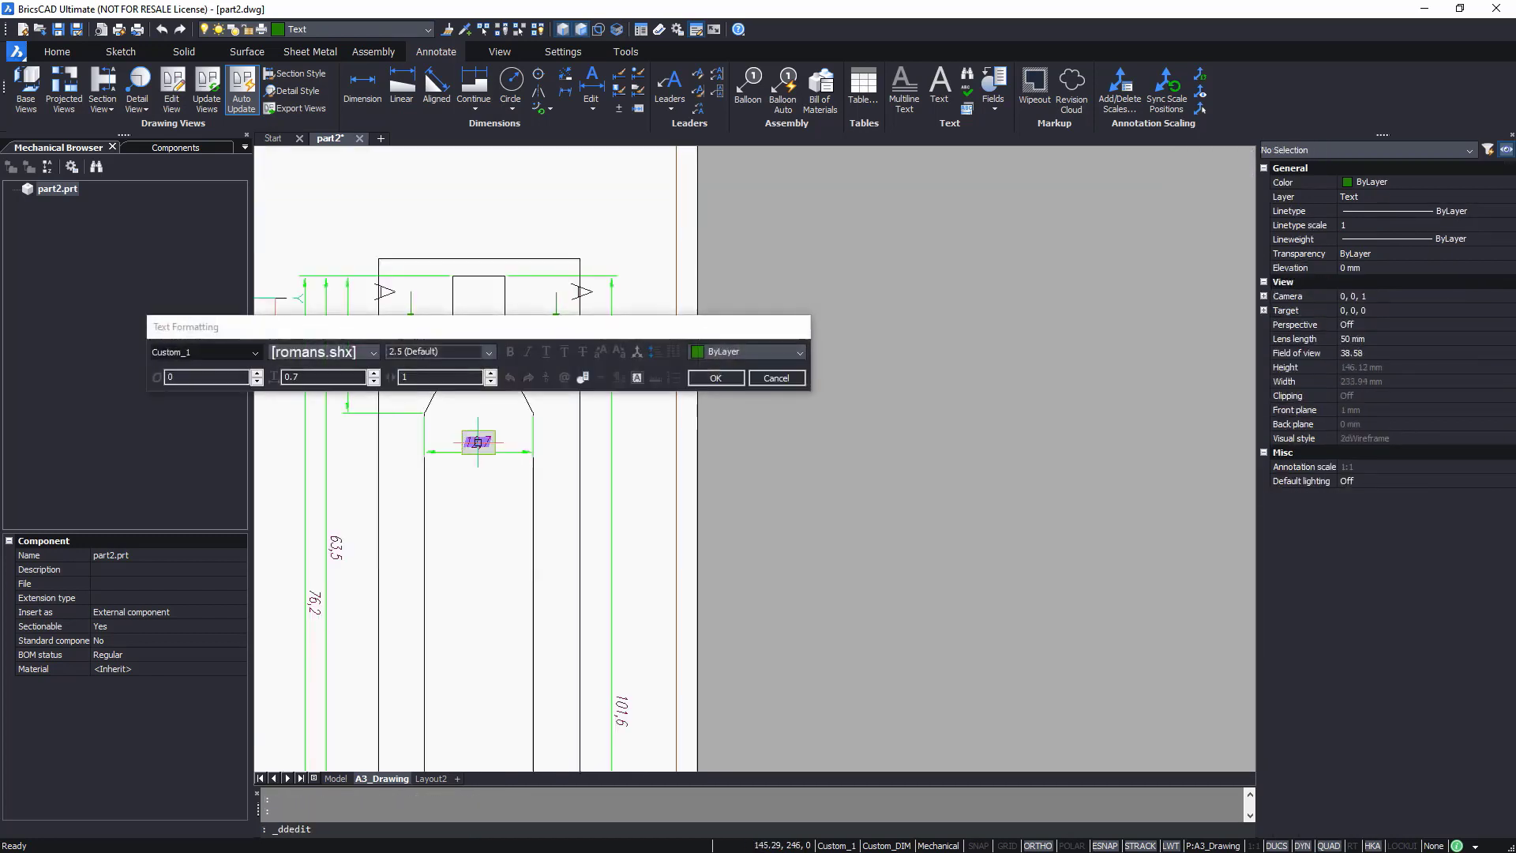
left_click(566, 379)
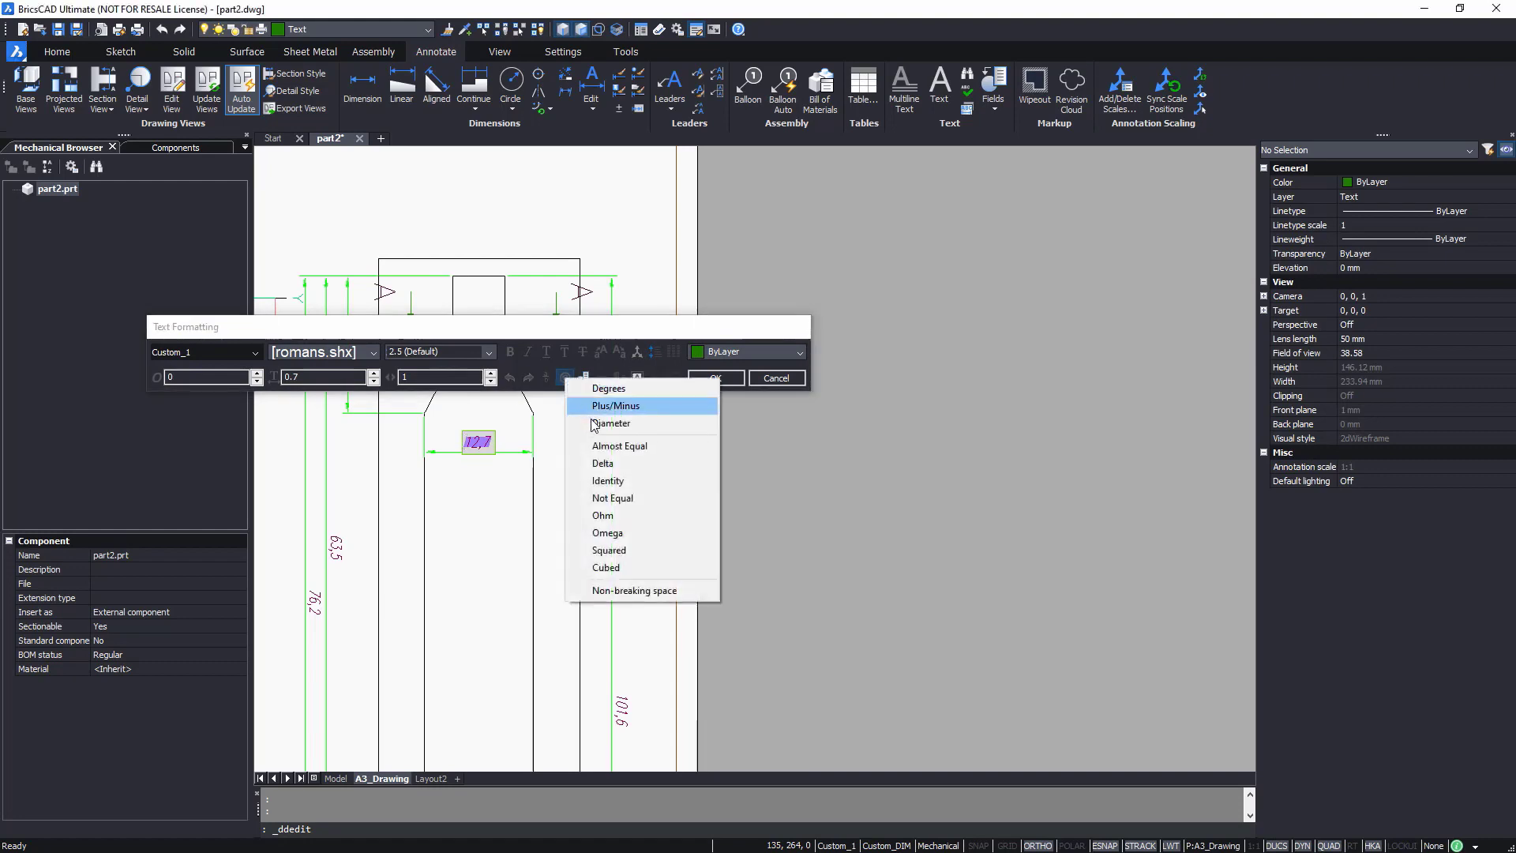
left_click(624, 425)
left_click(716, 378)
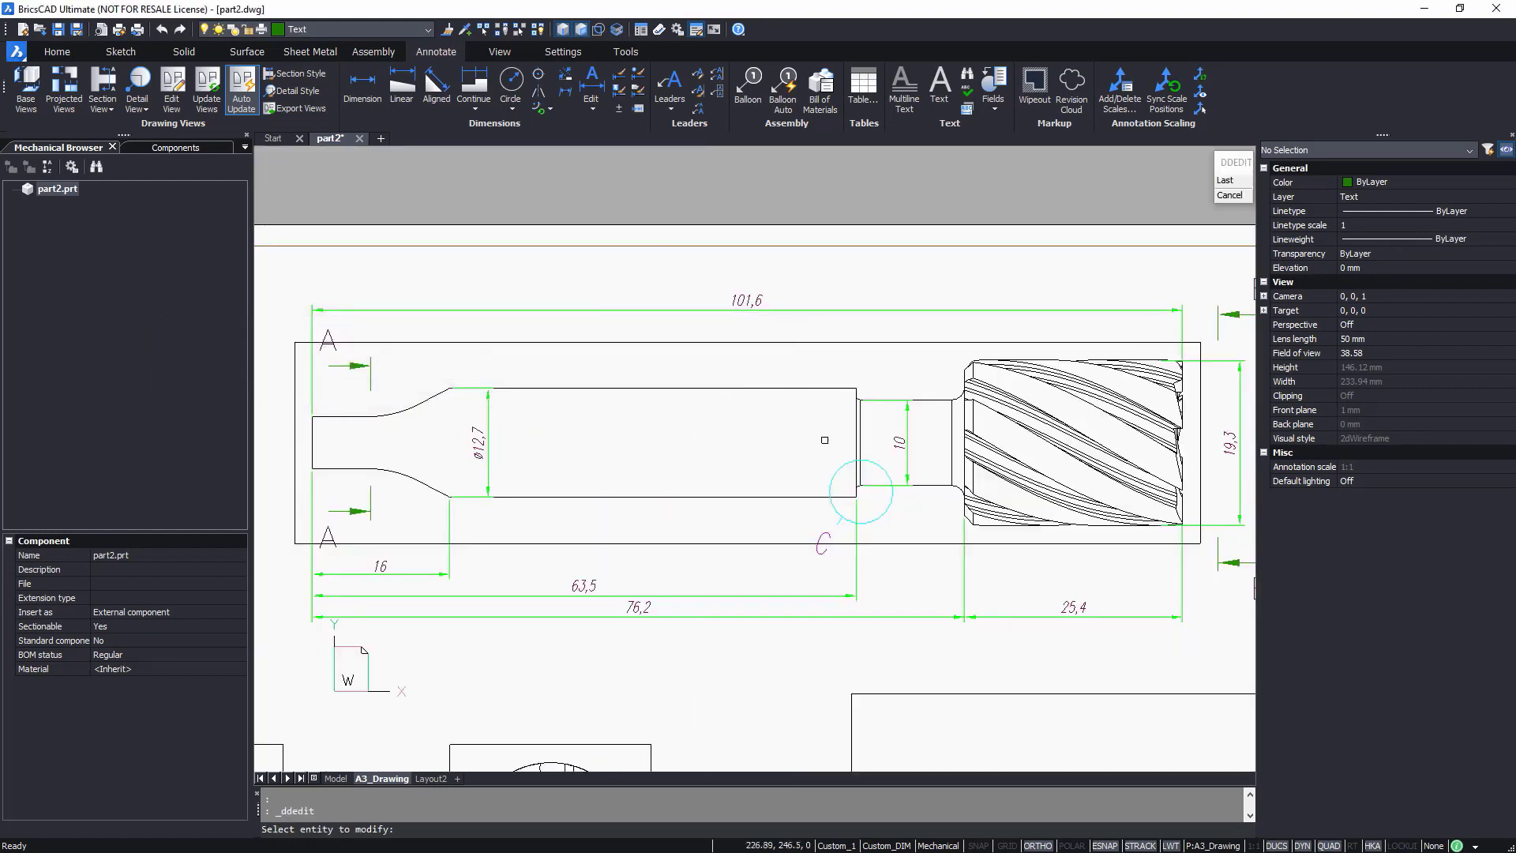
- Insert a diameter symbol before the value in the neck's vertical dimension text
left_click(907, 458)
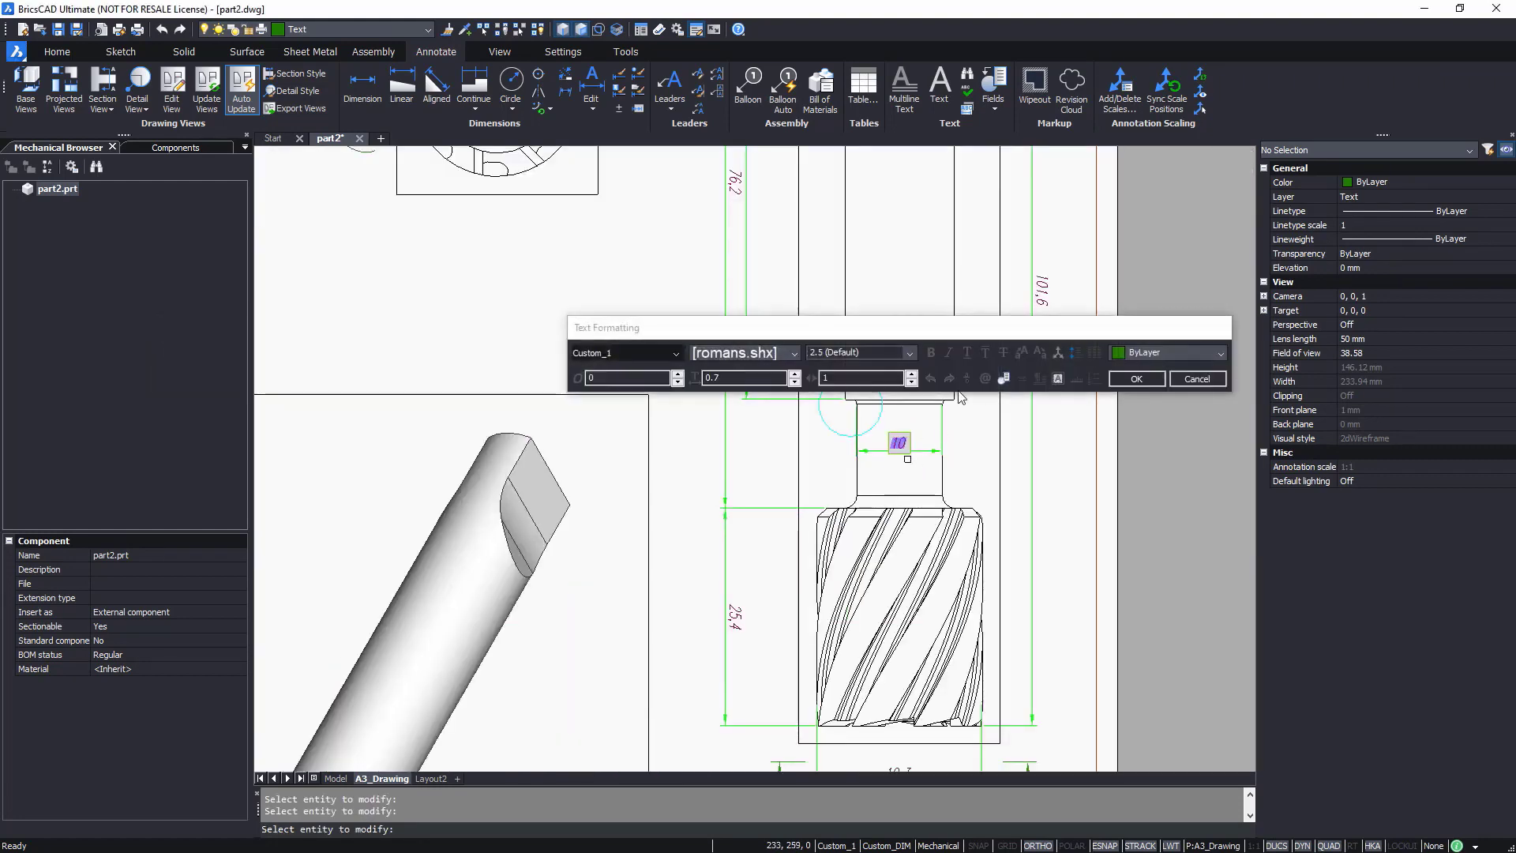
left_click(987, 378)
left_click(1042, 423)
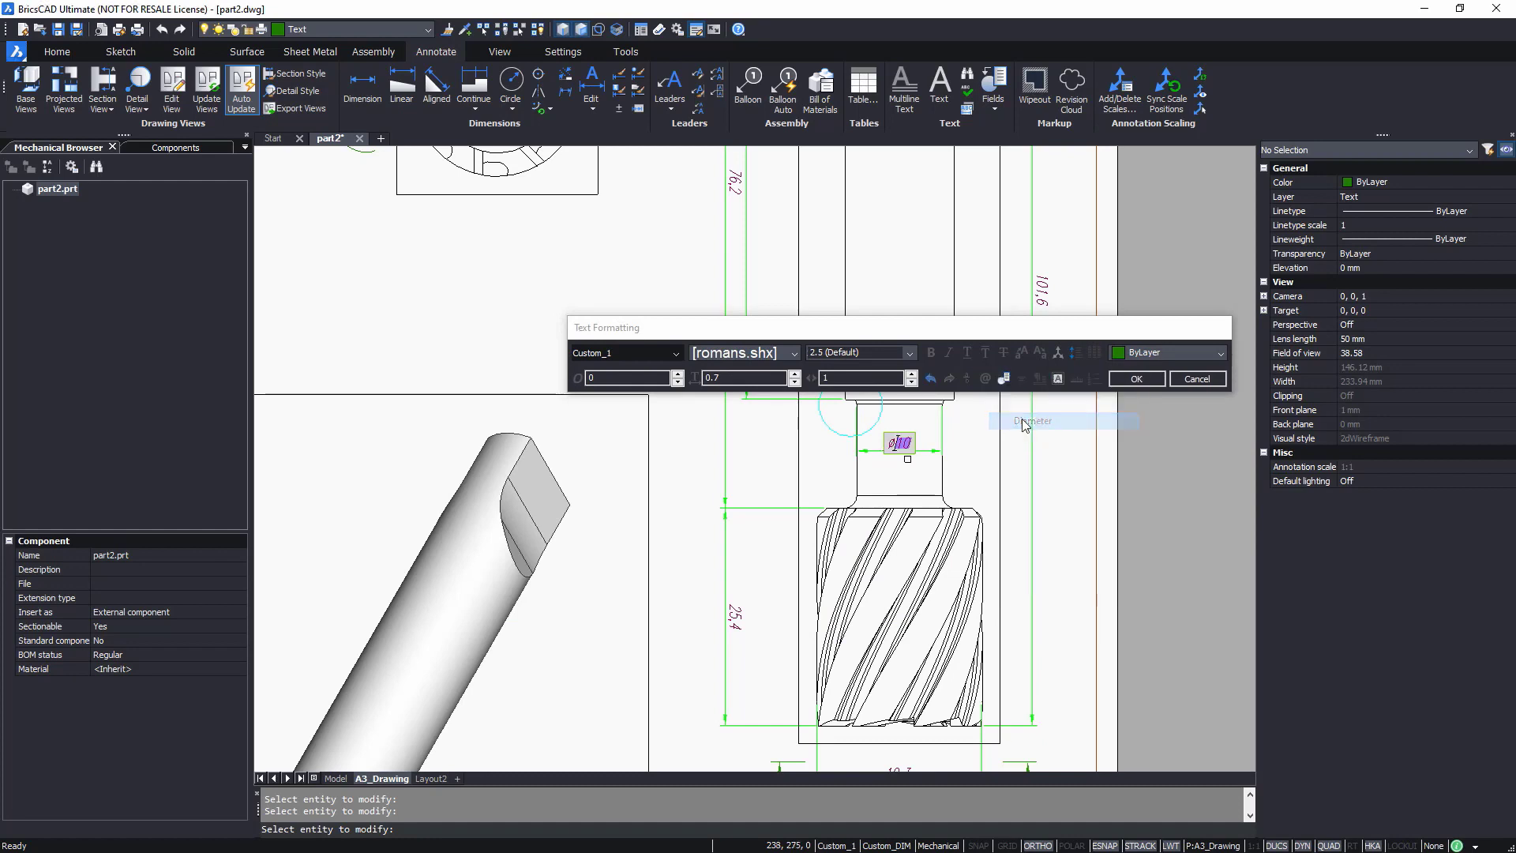
left_click(1159, 382)
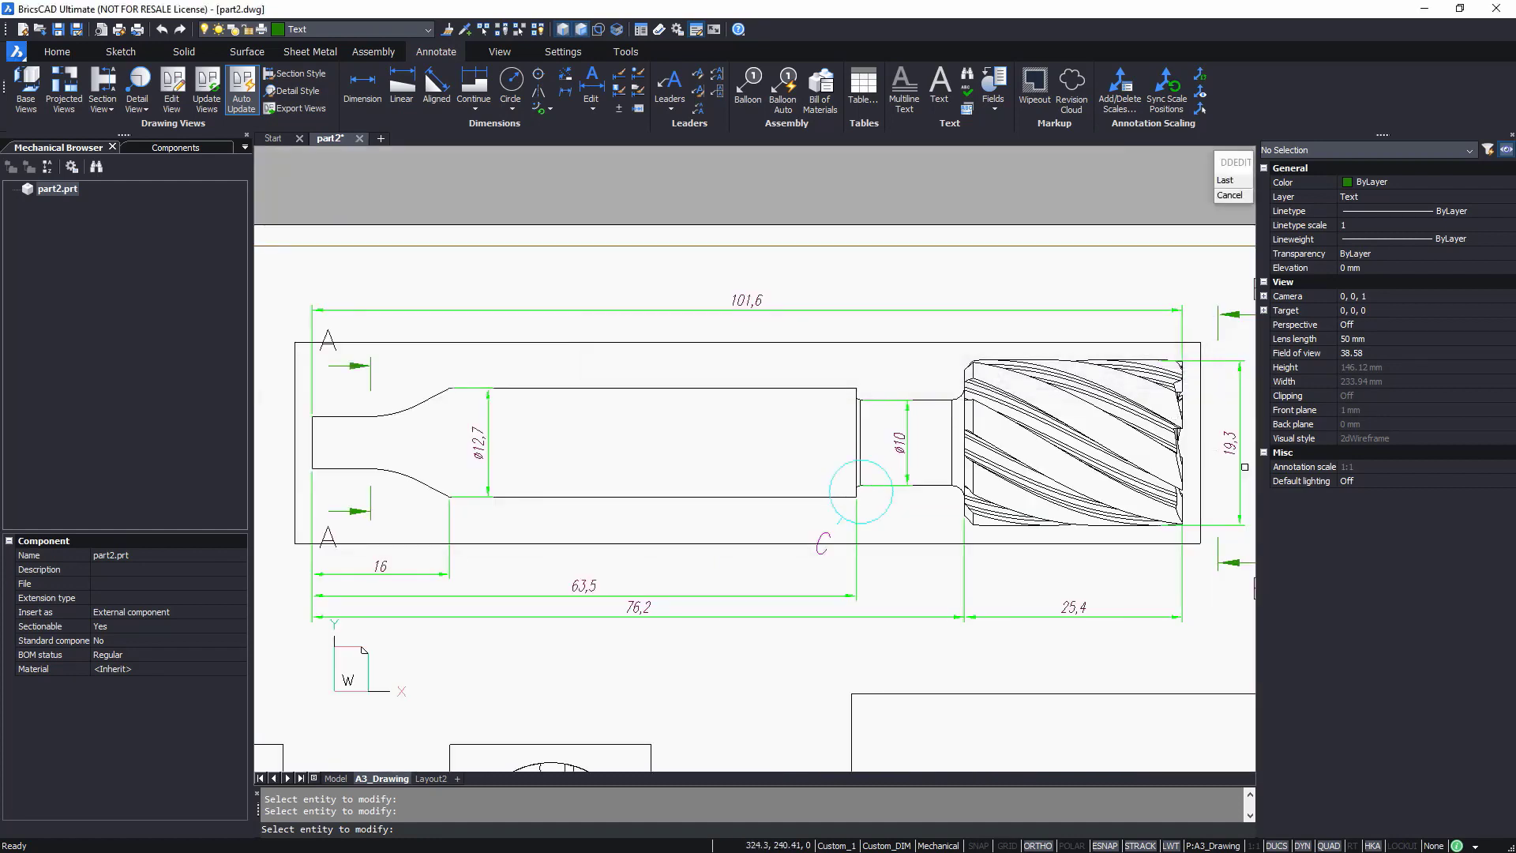
- Insert a diameter symbol before the value in the fluted head's vertical dimension text and finish text editing
left_click(1245, 466)
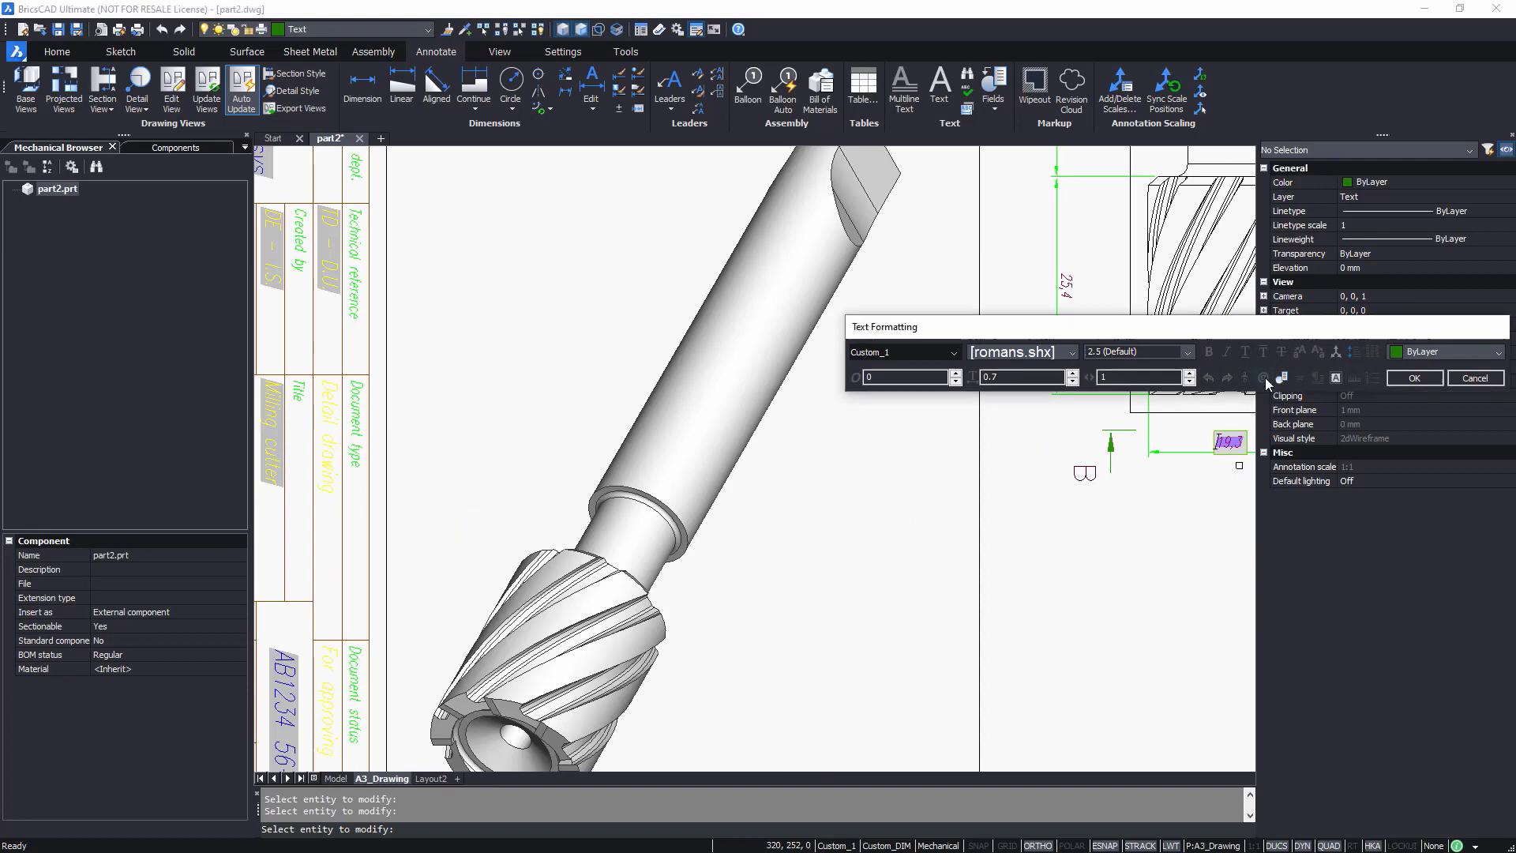
left_click(1263, 378)
left_click(1303, 423)
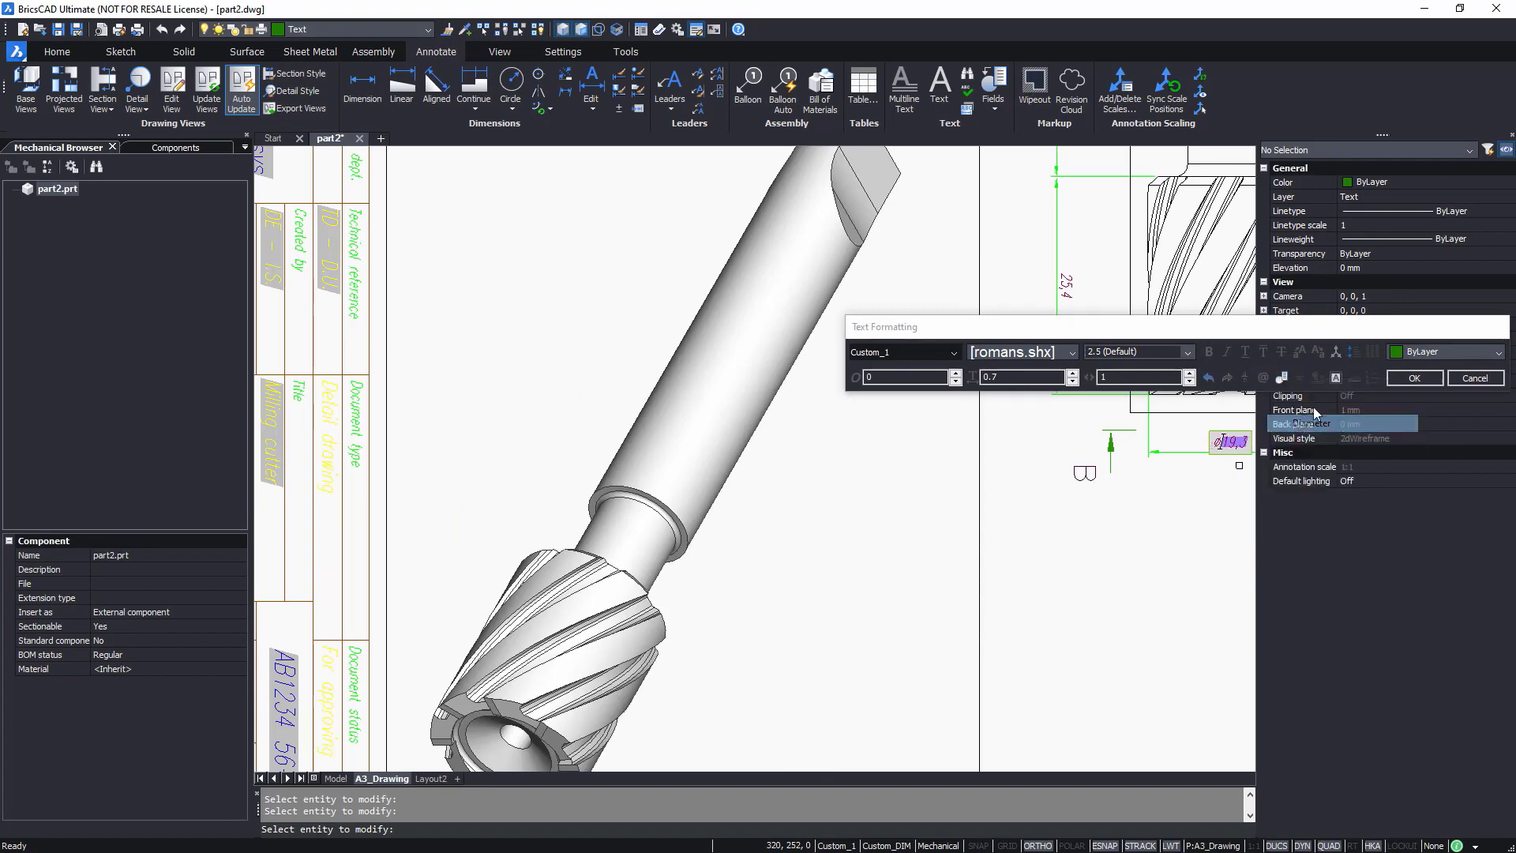
left_click(1412, 378)
key("Escape")
- Turn on tolerance display for the fluted head's diameter dimension, with lower and upper limits of .05 mm
left_click(1226, 438)
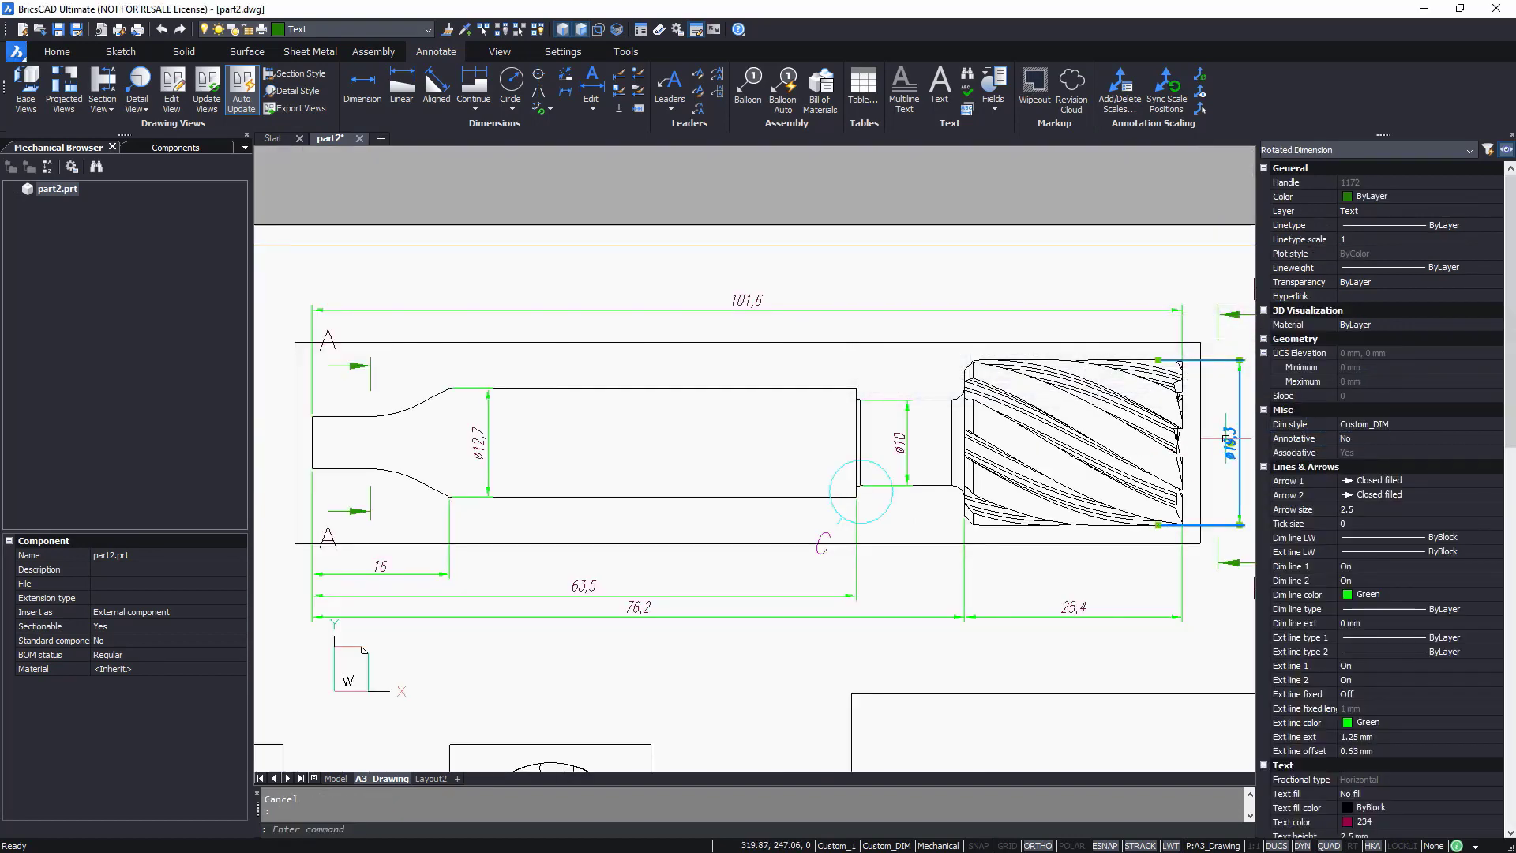
scroll(1500, 411, "down", 15)
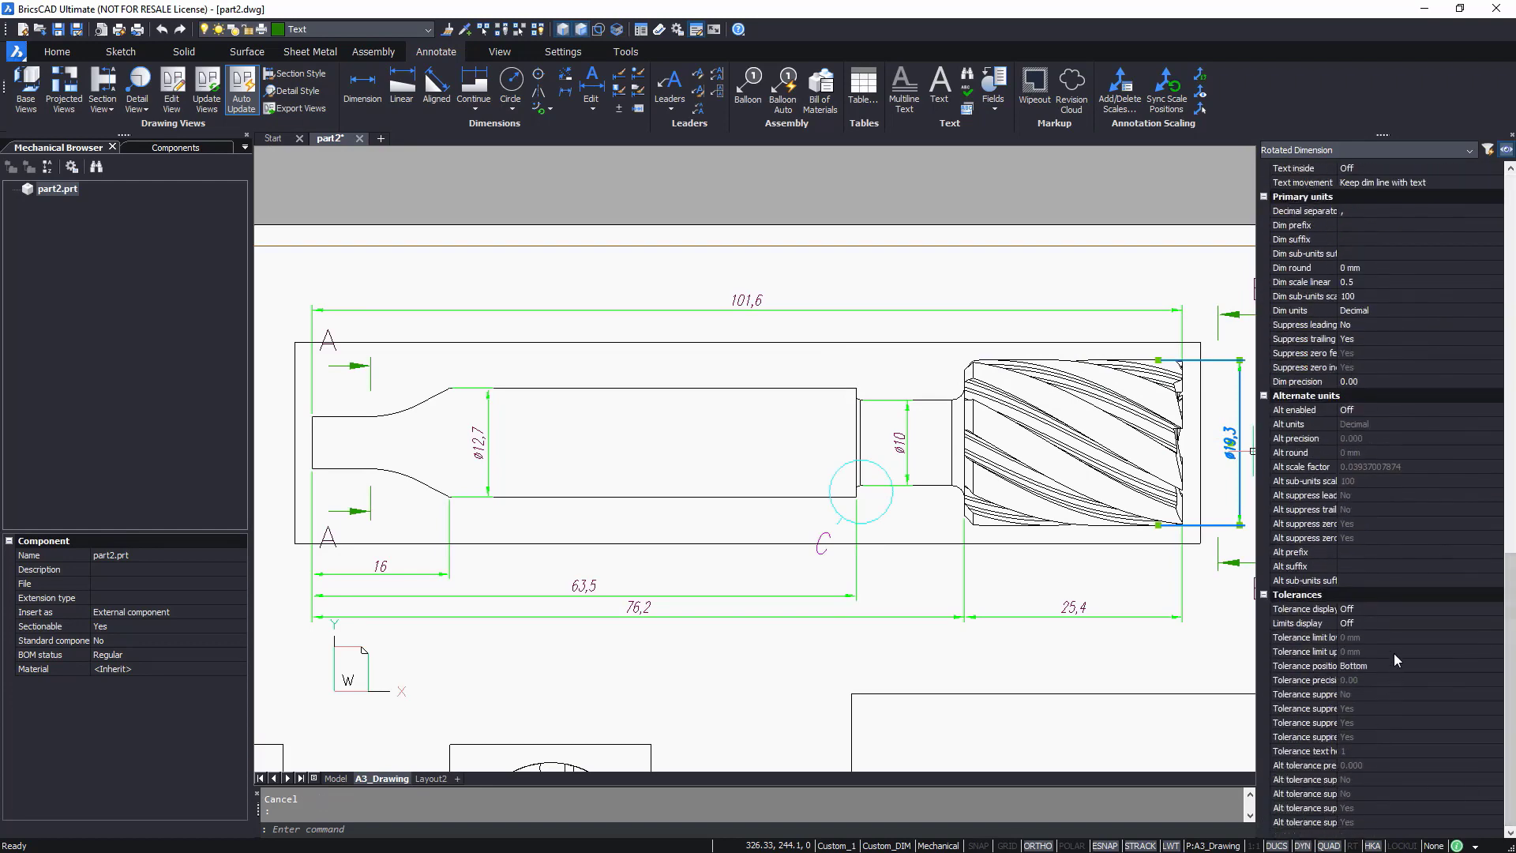
left_click(1399, 606)
left_click(1399, 606)
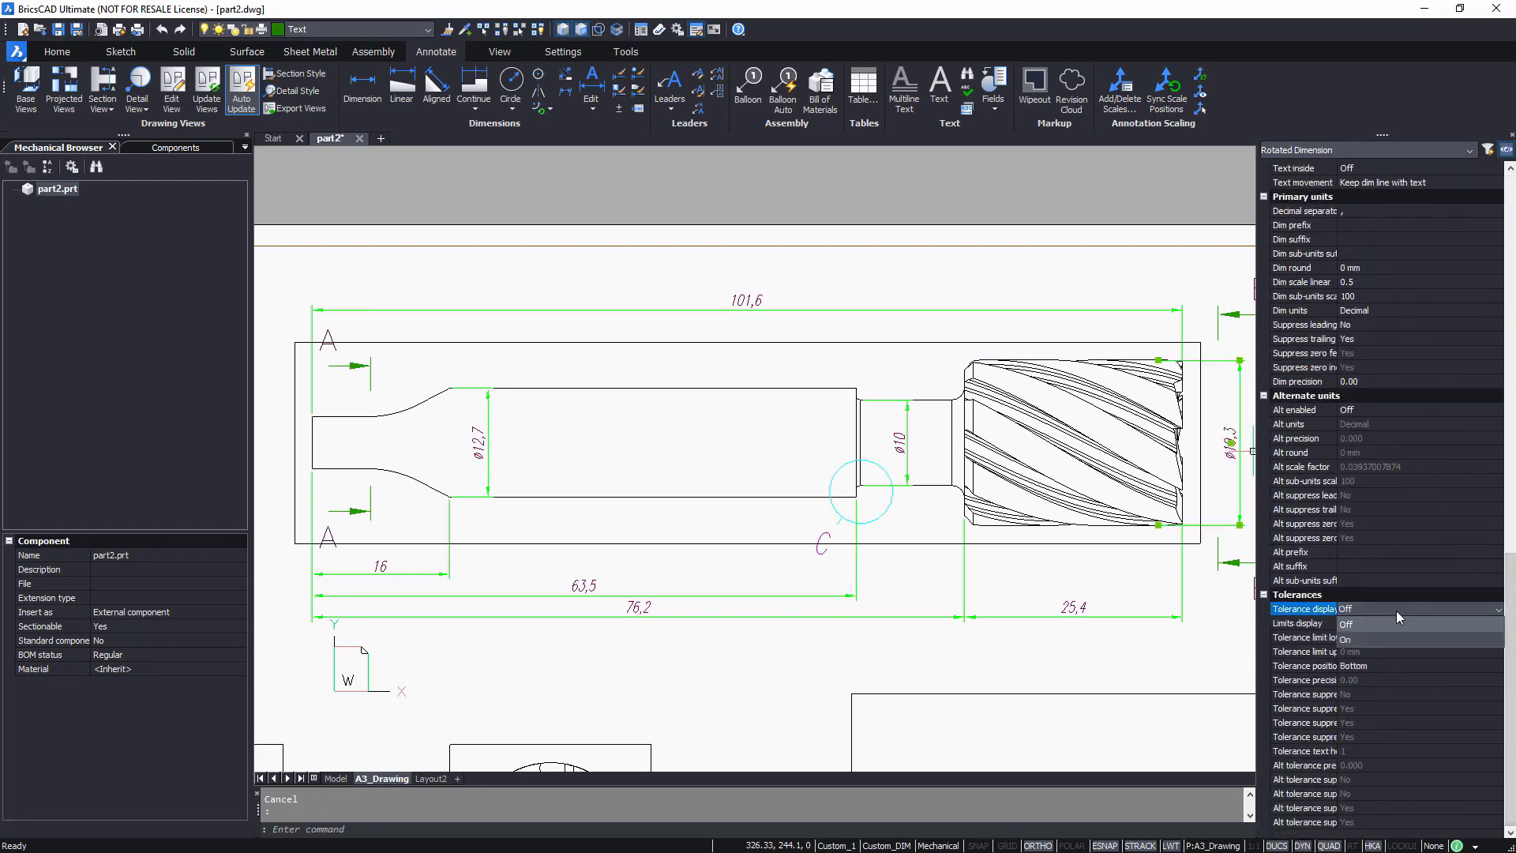
left_click(1372, 637)
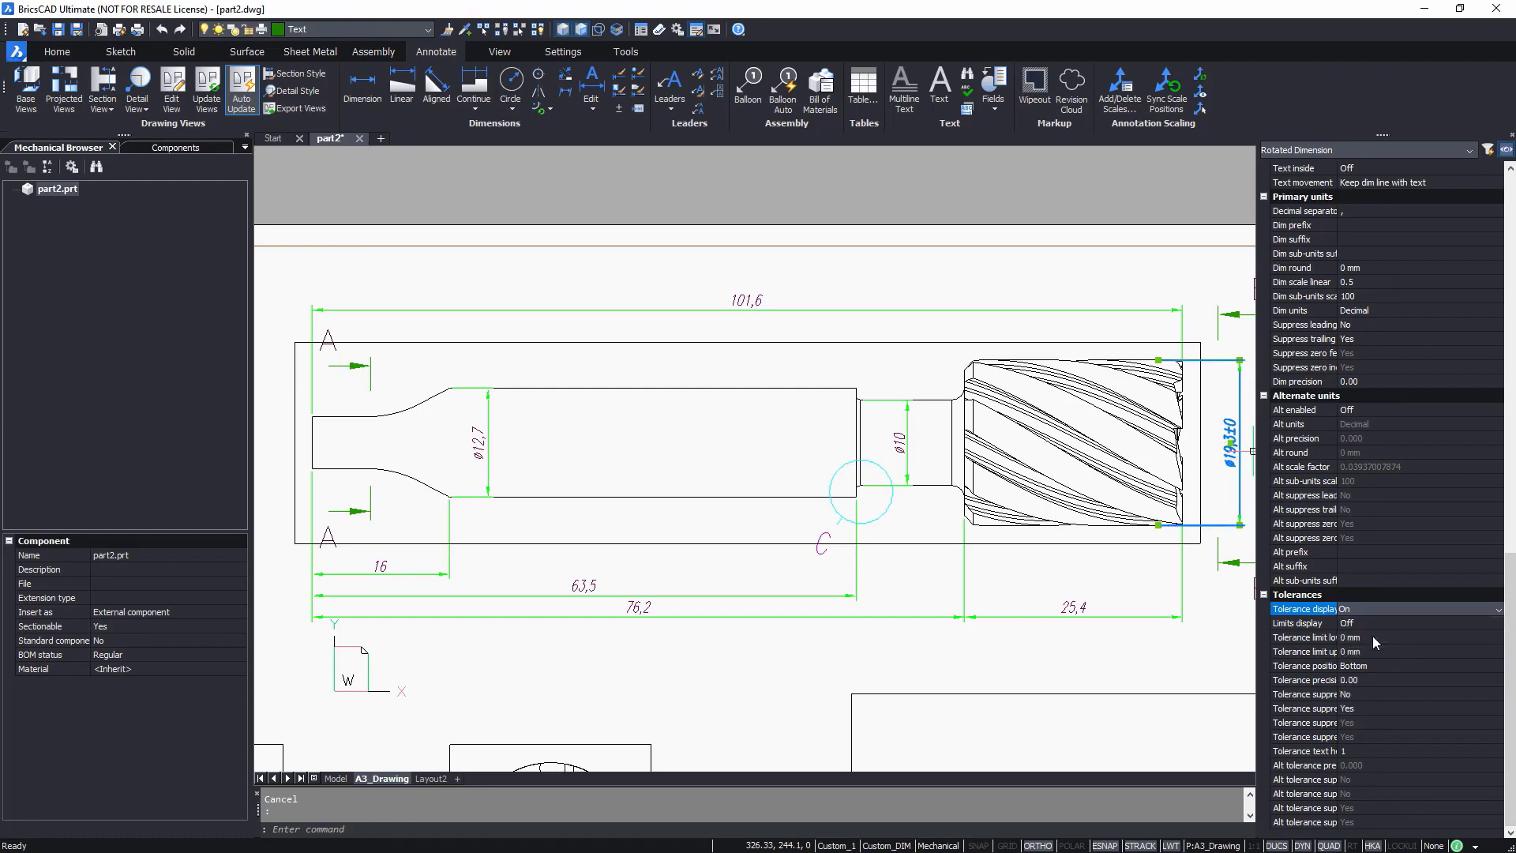
left_click(1372, 636)
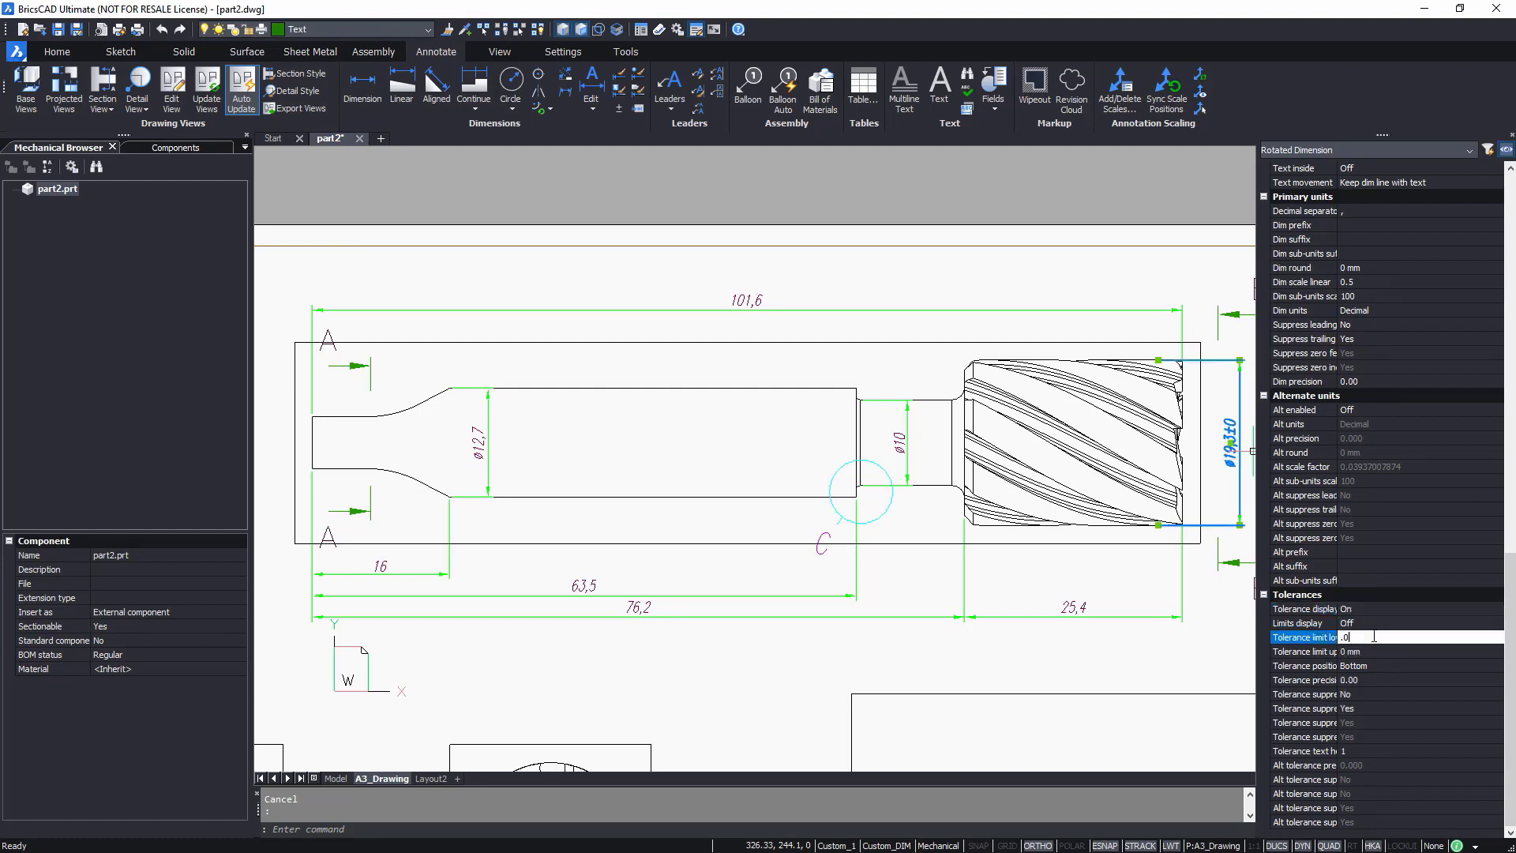
key("Return")
left_click(1372, 651)
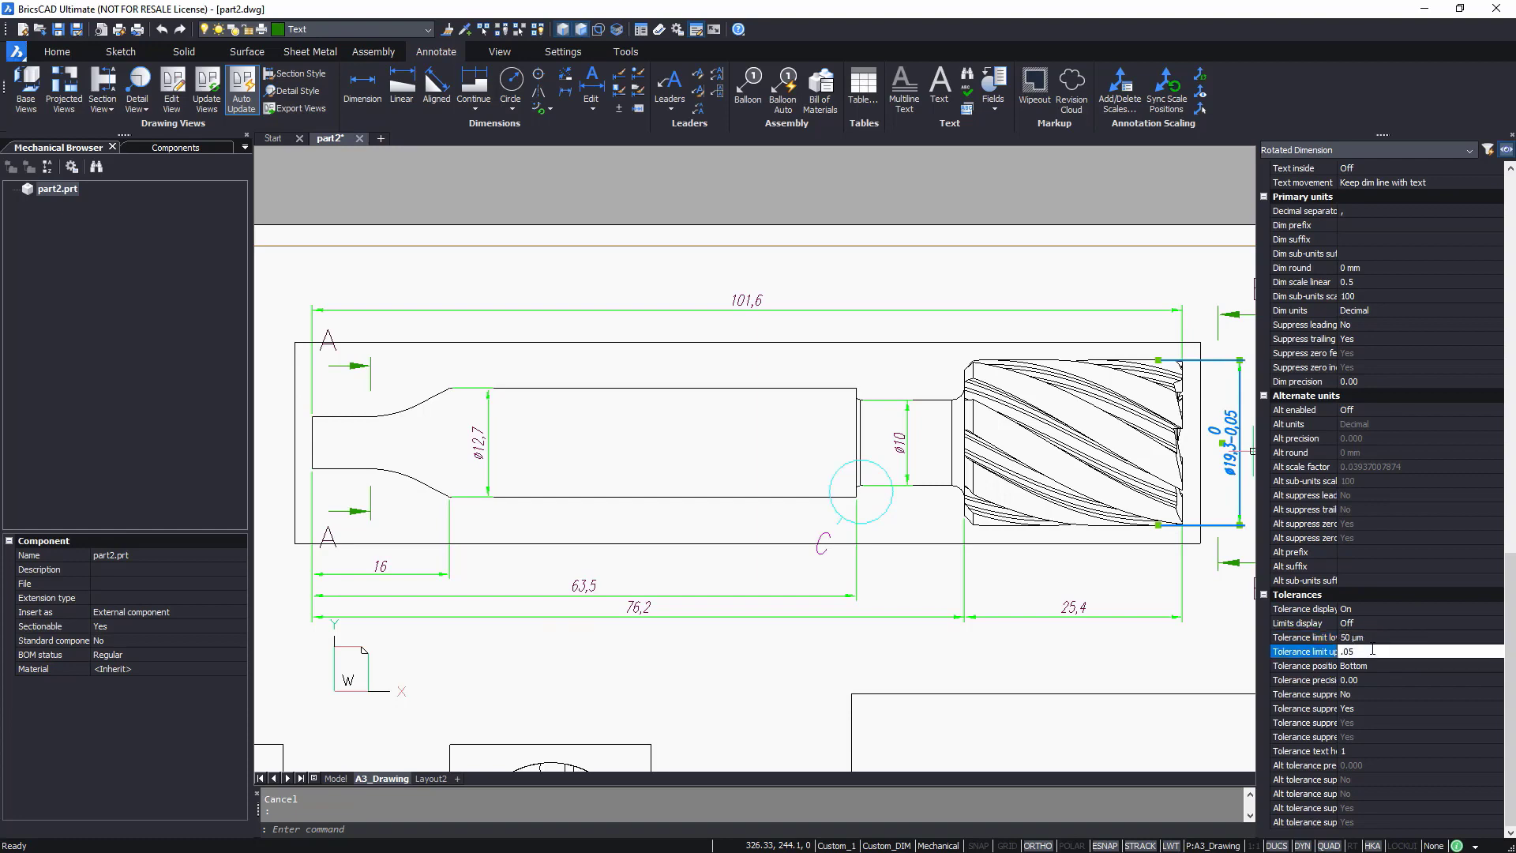
key("Return")
- Set the tolerance text height of the fluted head's diameter dimension to 0.8 and deselect it
left_click(1372, 750)
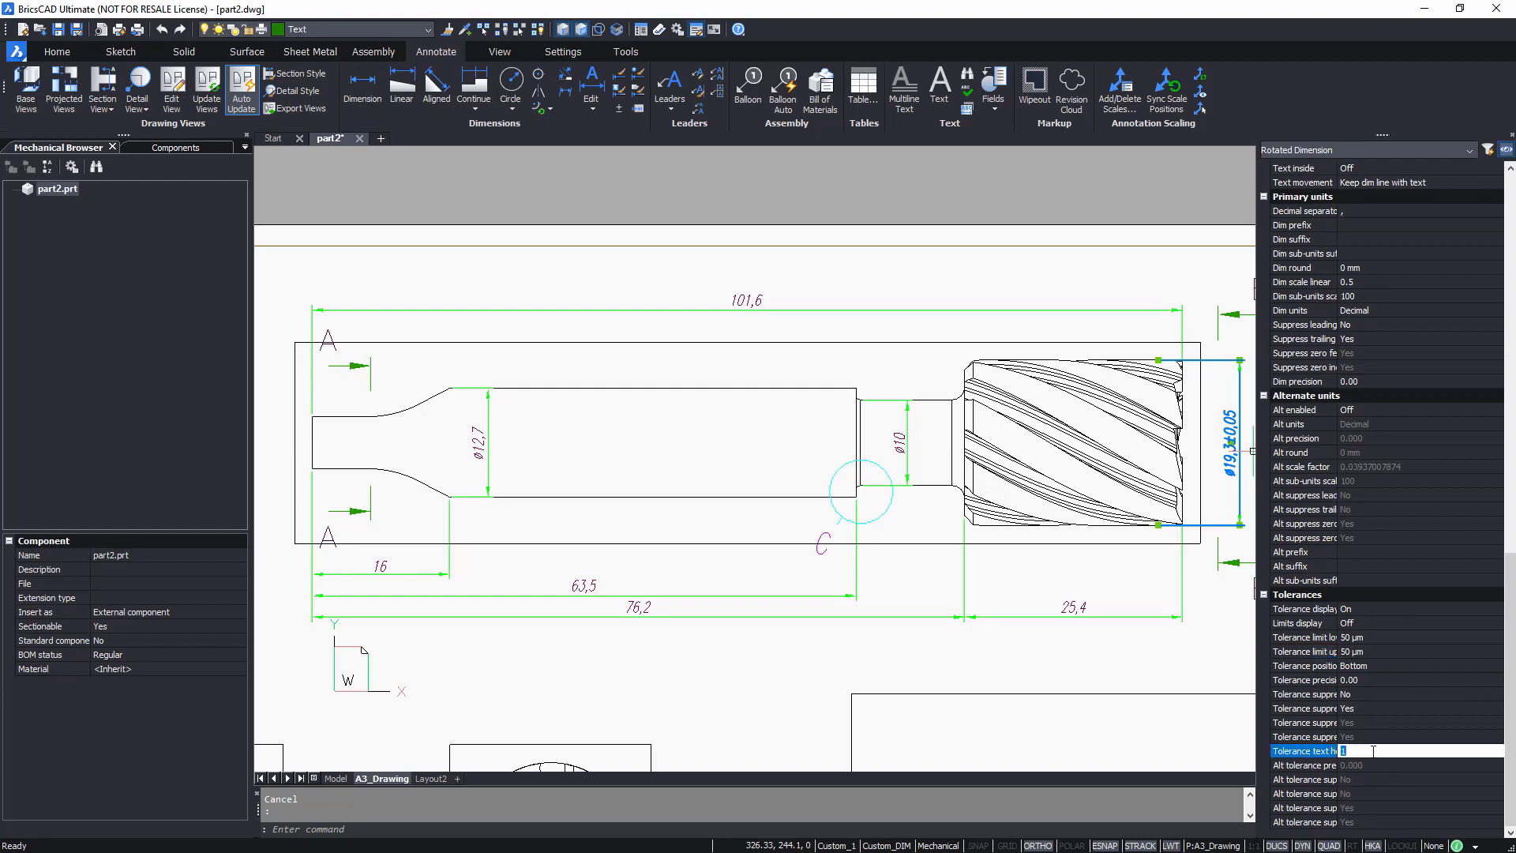
key("Return")
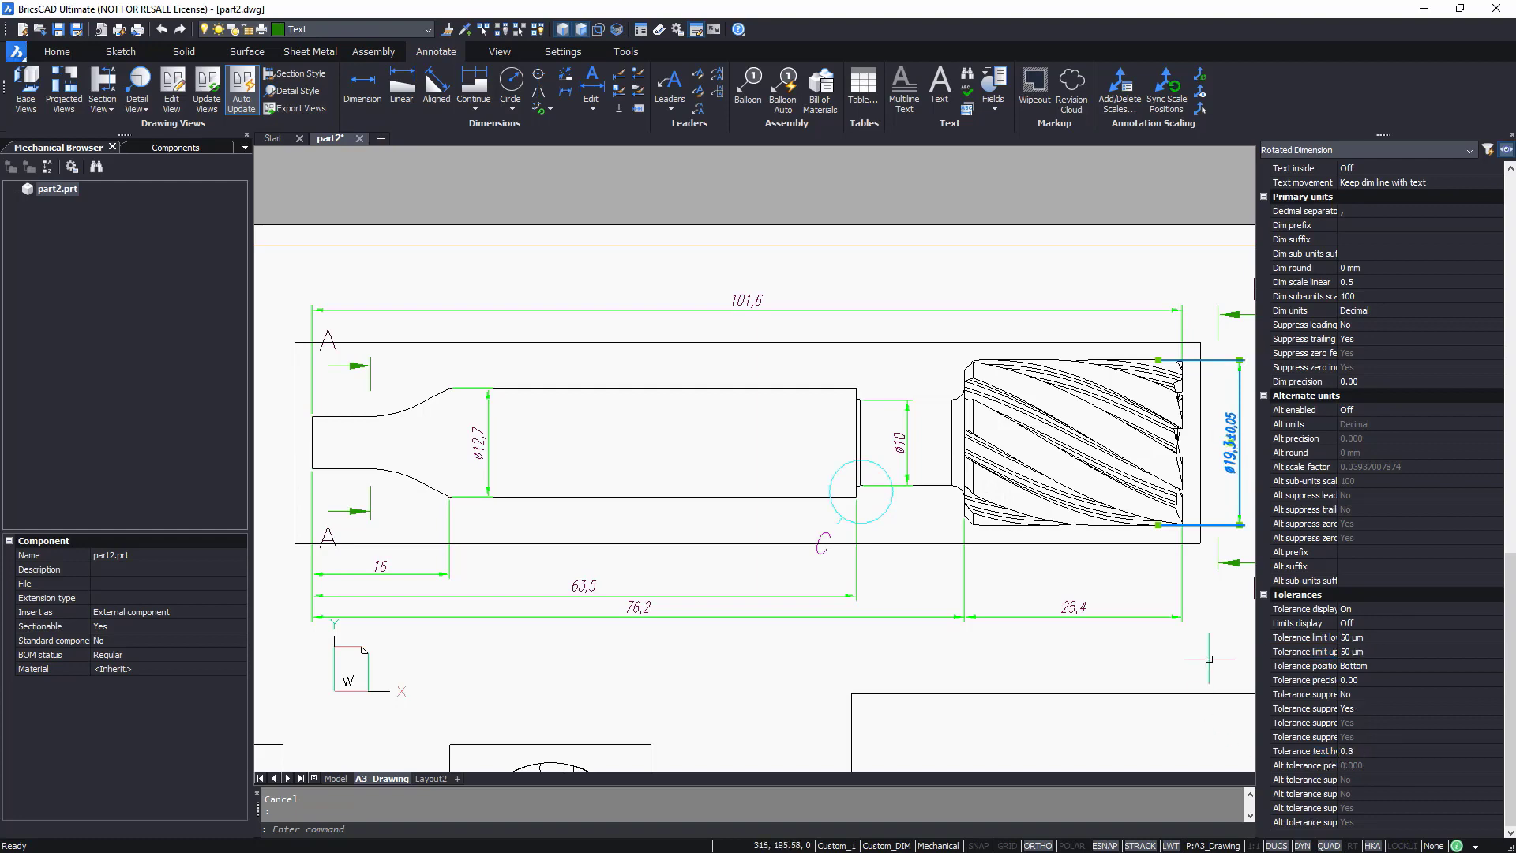
key("Escape")
- Dimension the hatched tang's thickness in section A-A with a vertical dimension outside the view frame
mouse_move(575, 648)
middle_mouse_down()
mouse_move(686, 563)
mouse_move(845, 287)
mouse_move(870, 176)
middle_mouse_up()
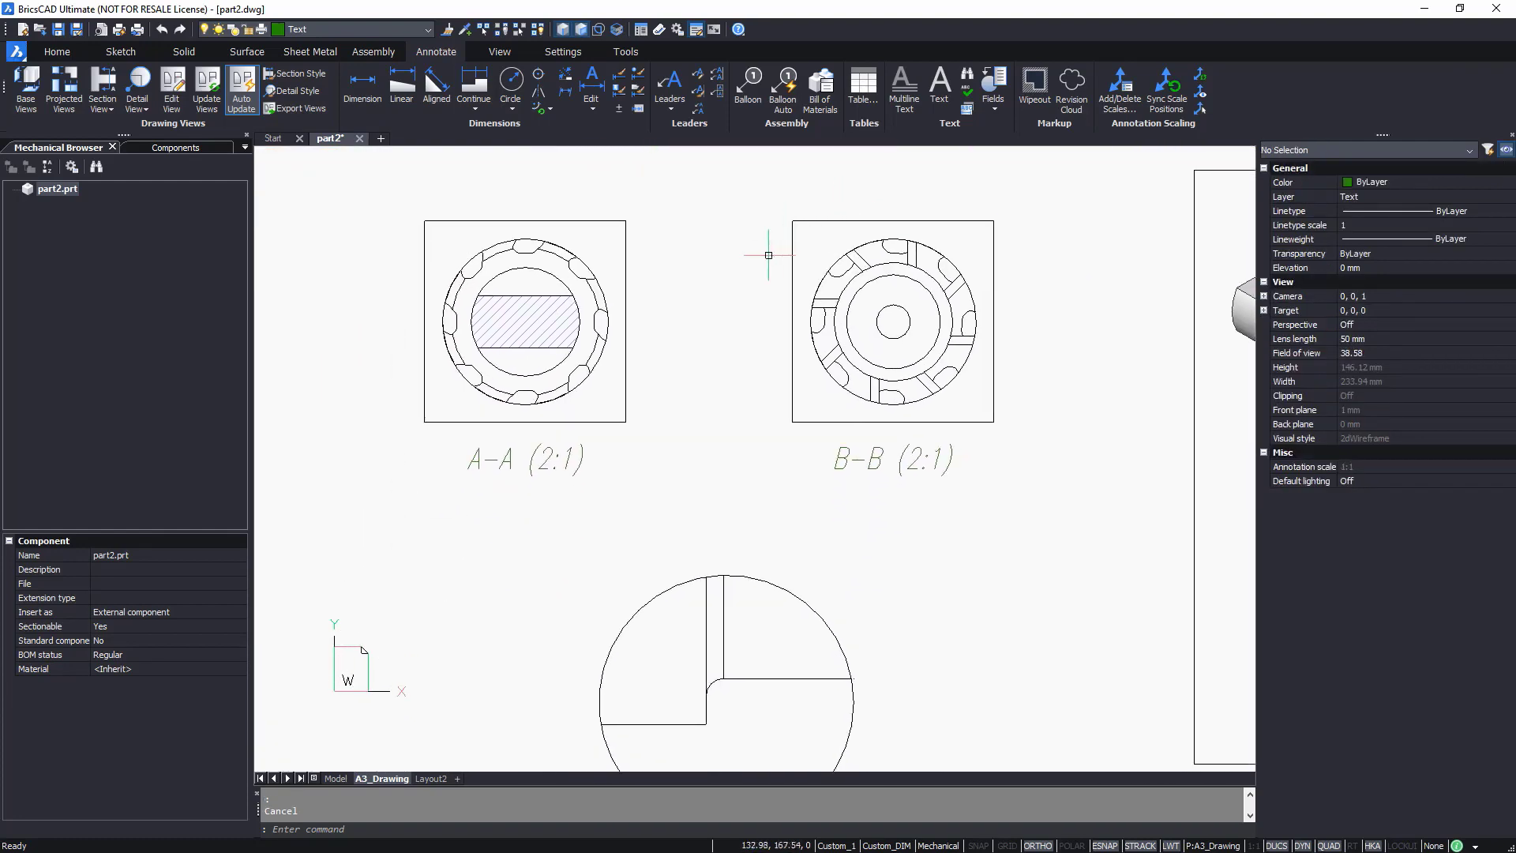
left_click(361, 87)
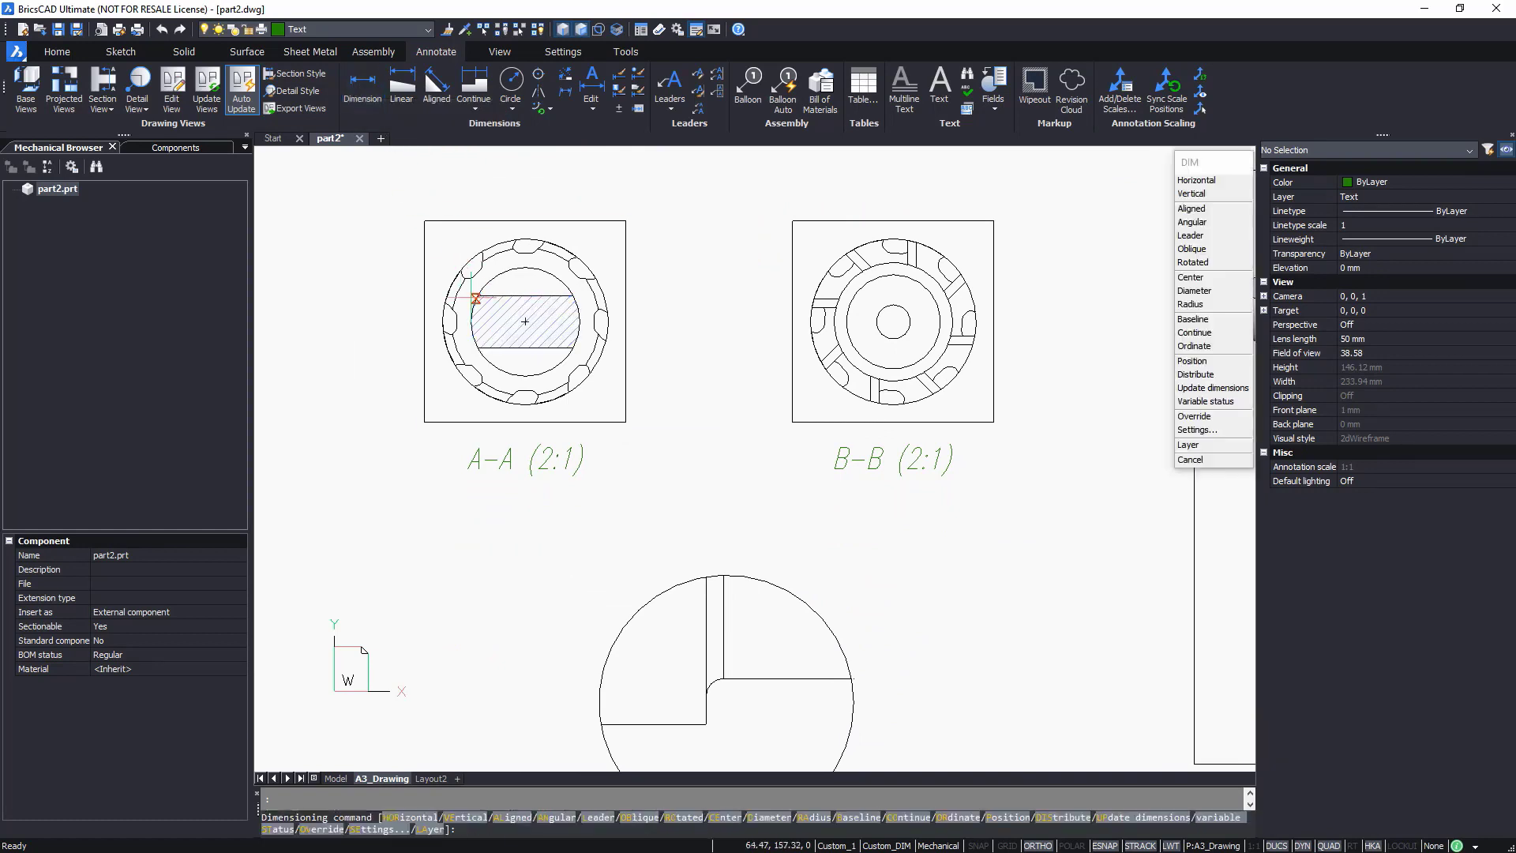
left_click(478, 295)
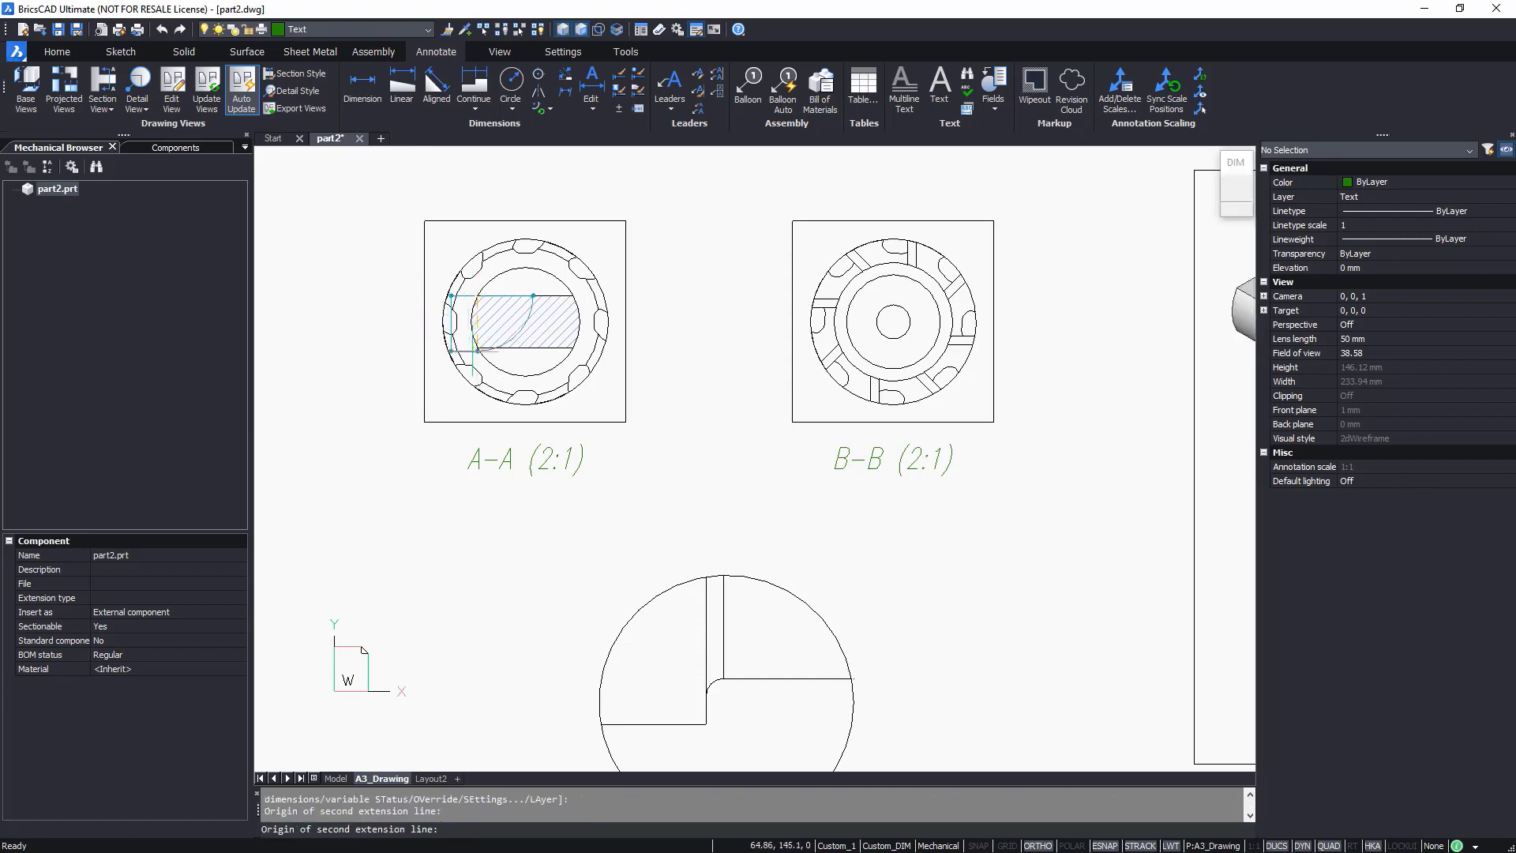
left_click(478, 347)
left_click(395, 322)
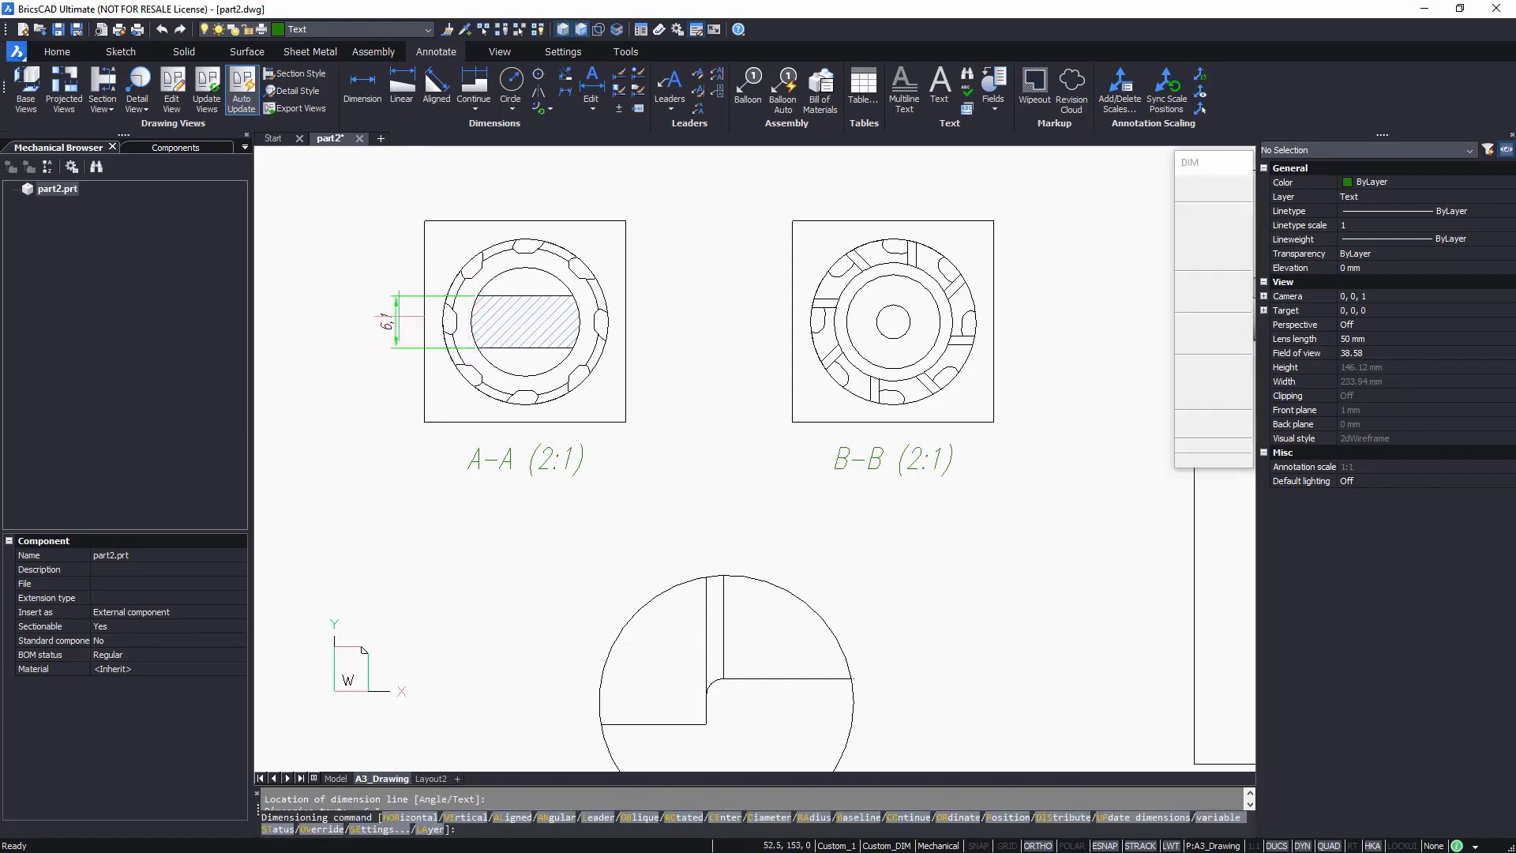
- Add a diameter dimension to the outer circle of section B-B, with its text outside the circle
left_click(513, 111)
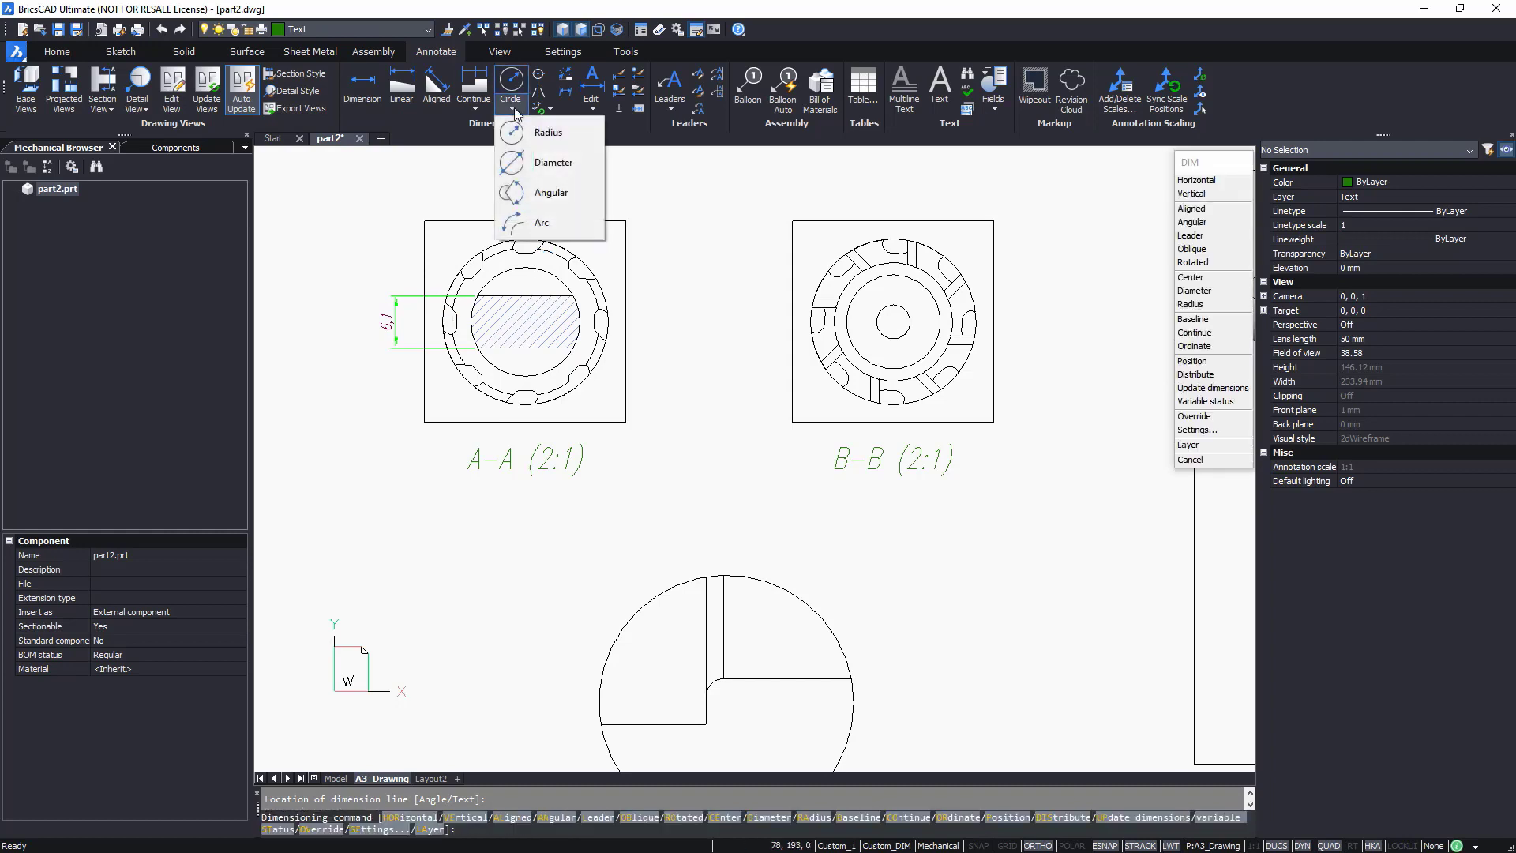
left_click(541, 159)
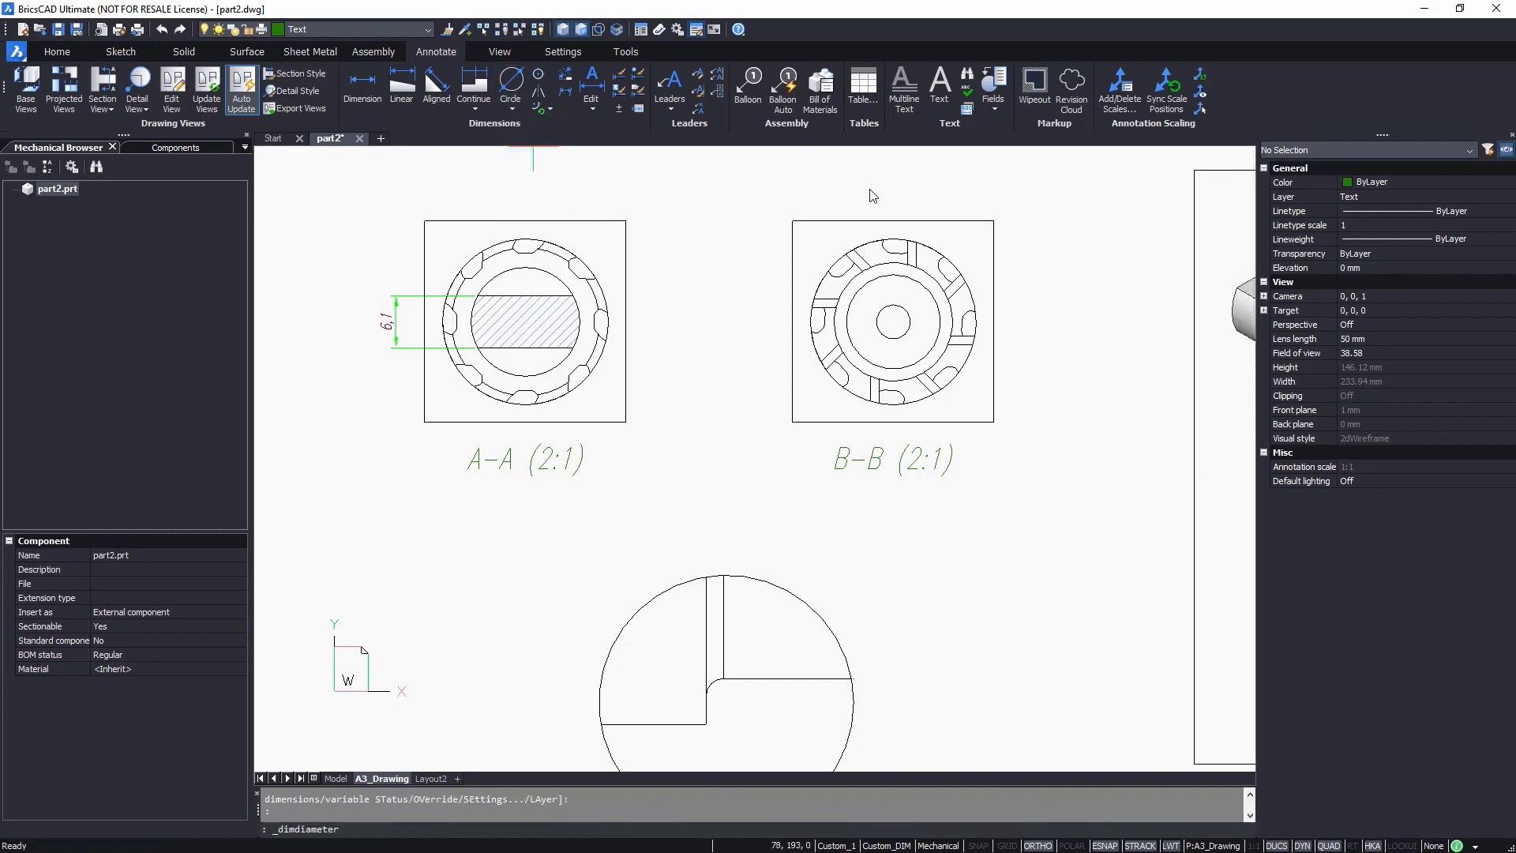
left_click(930, 249)
left_click(998, 254)
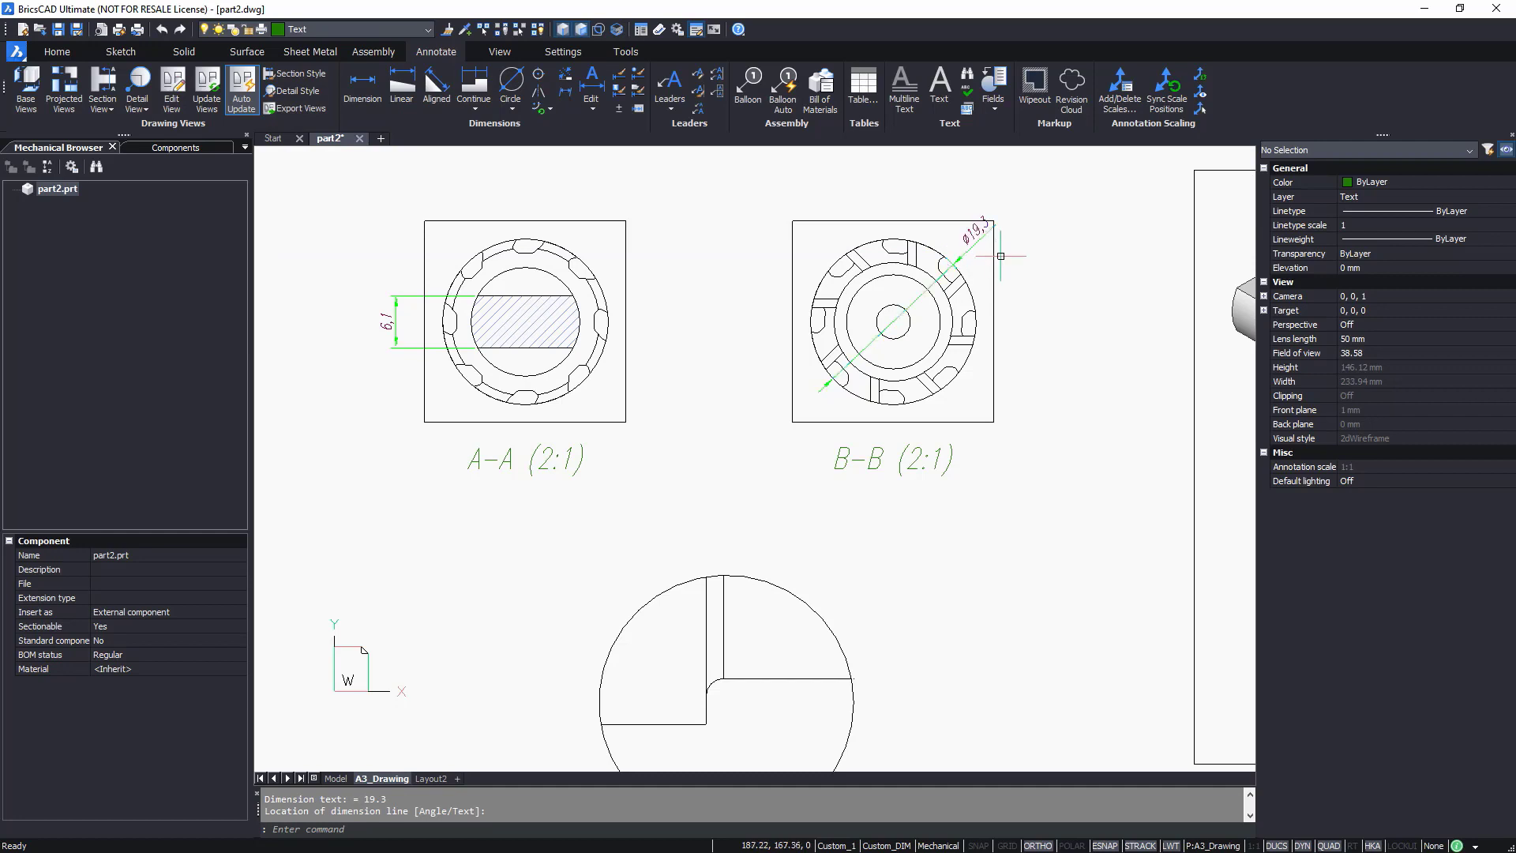
- Add a radius dimension to the small fillet at the shoulder corner in the circular detail view
left_click(512, 112)
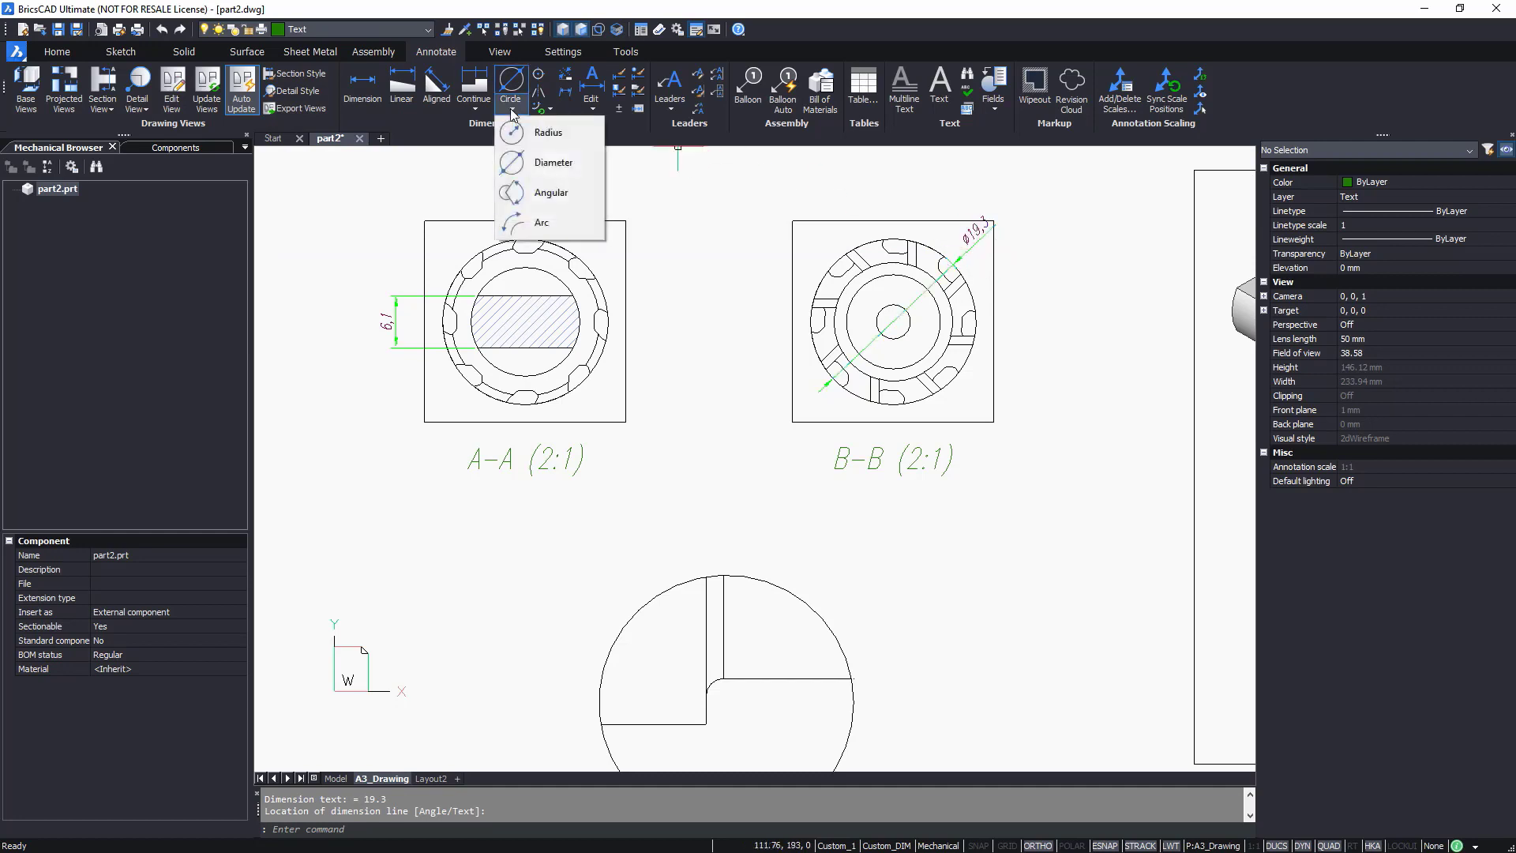
left_click(515, 134)
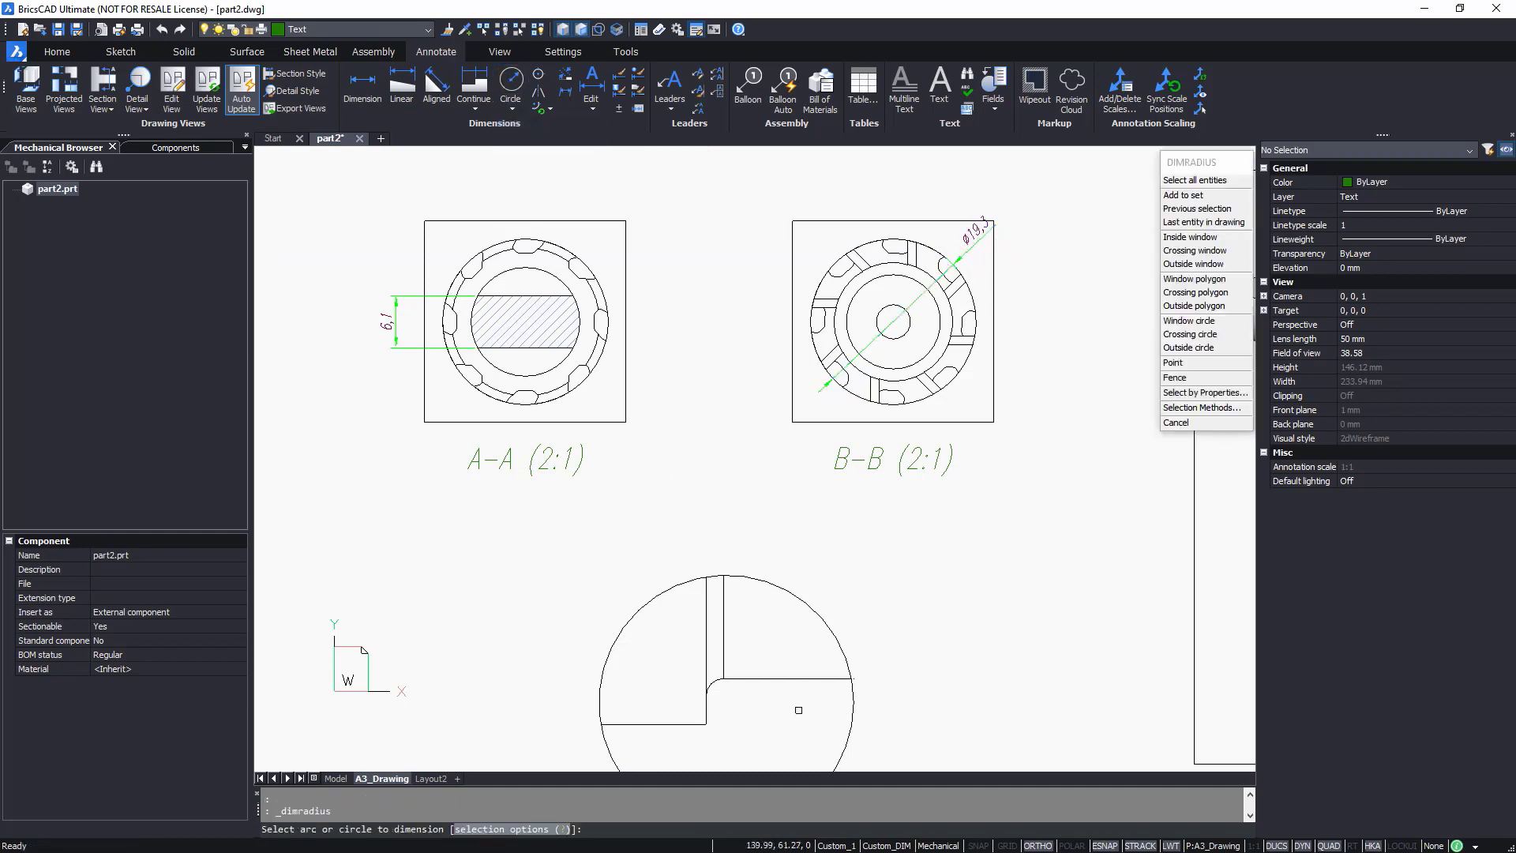
left_click(712, 684)
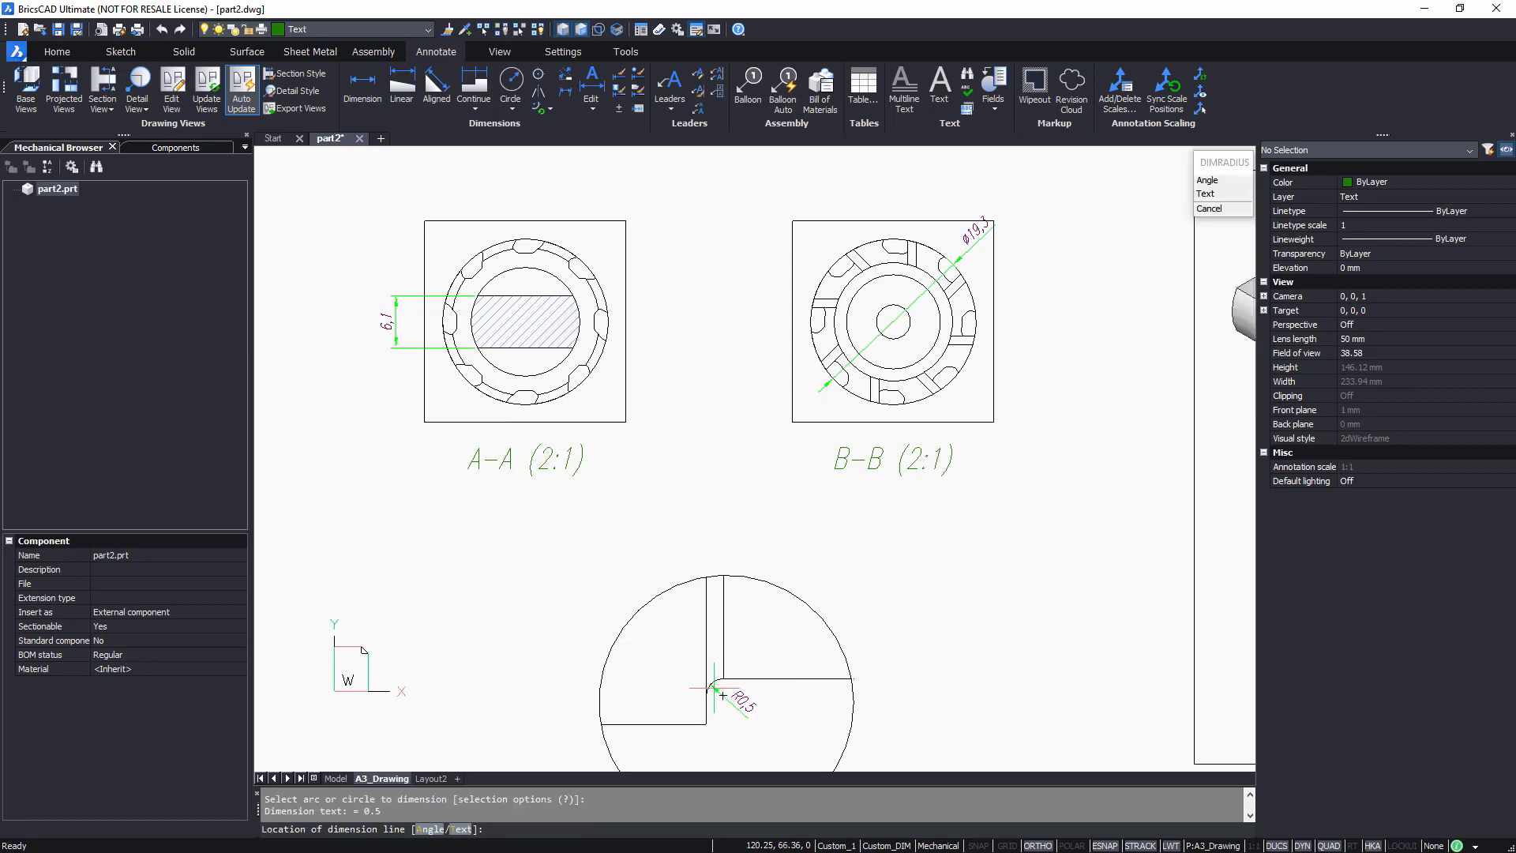
left_click(716, 677)
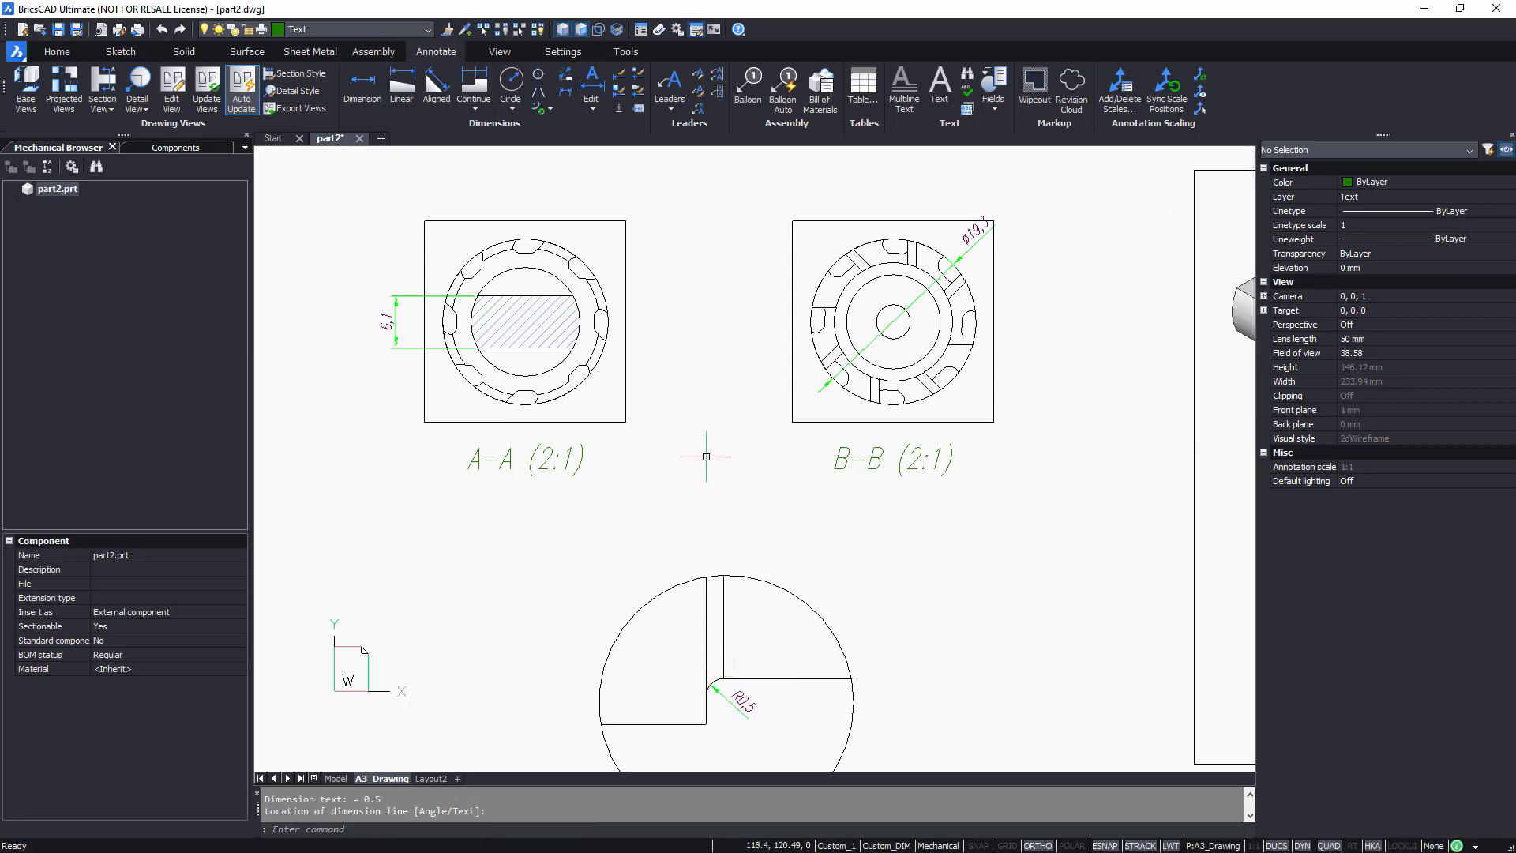
key("Escape")
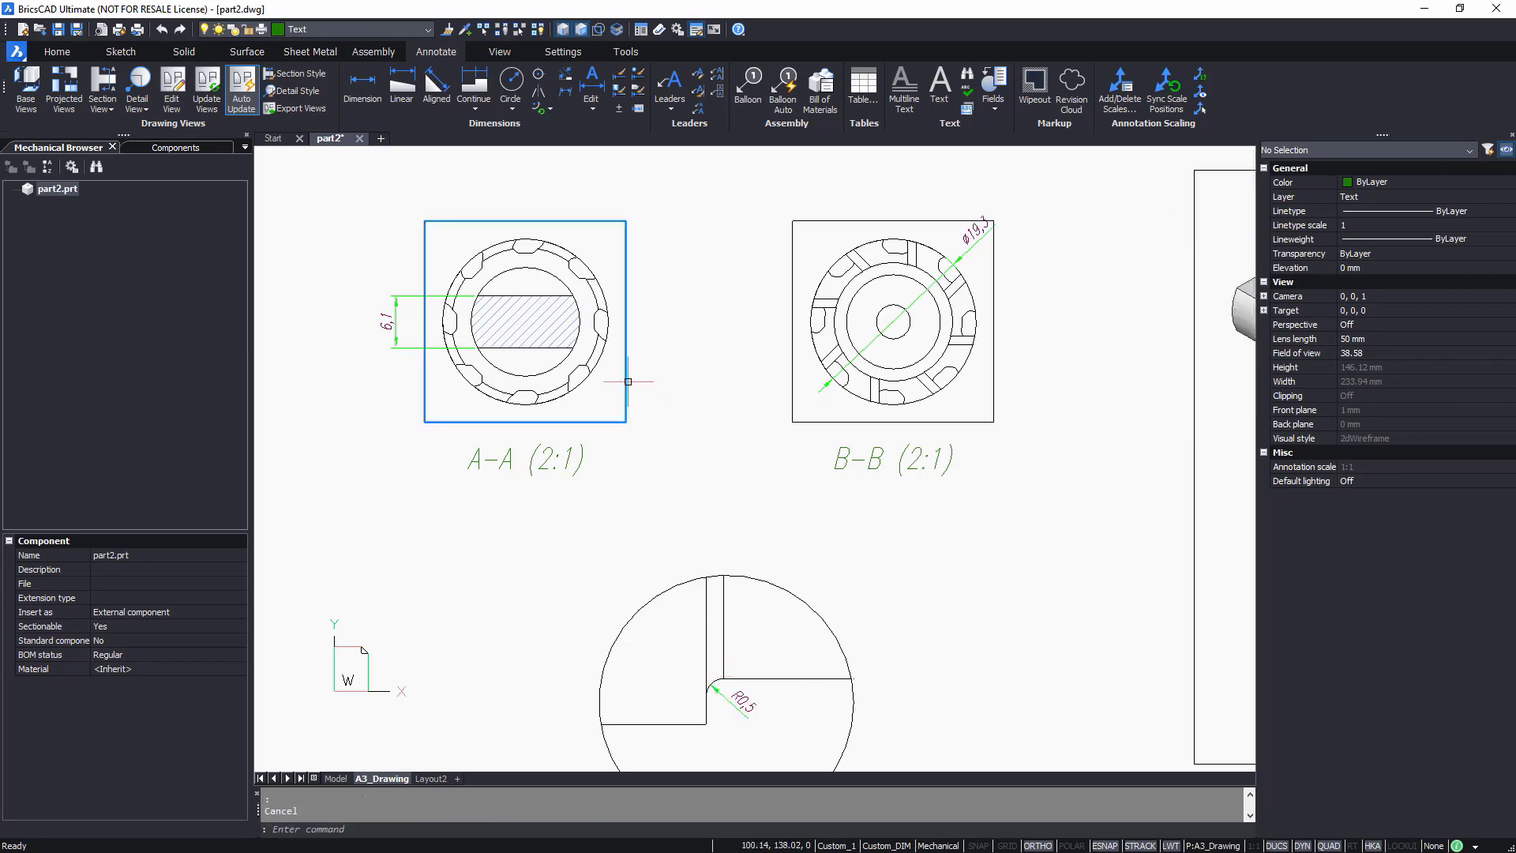
- Change section view A-A to a custom depth with a depth value of 20
left_click(627, 382)
left_click(1415, 680)
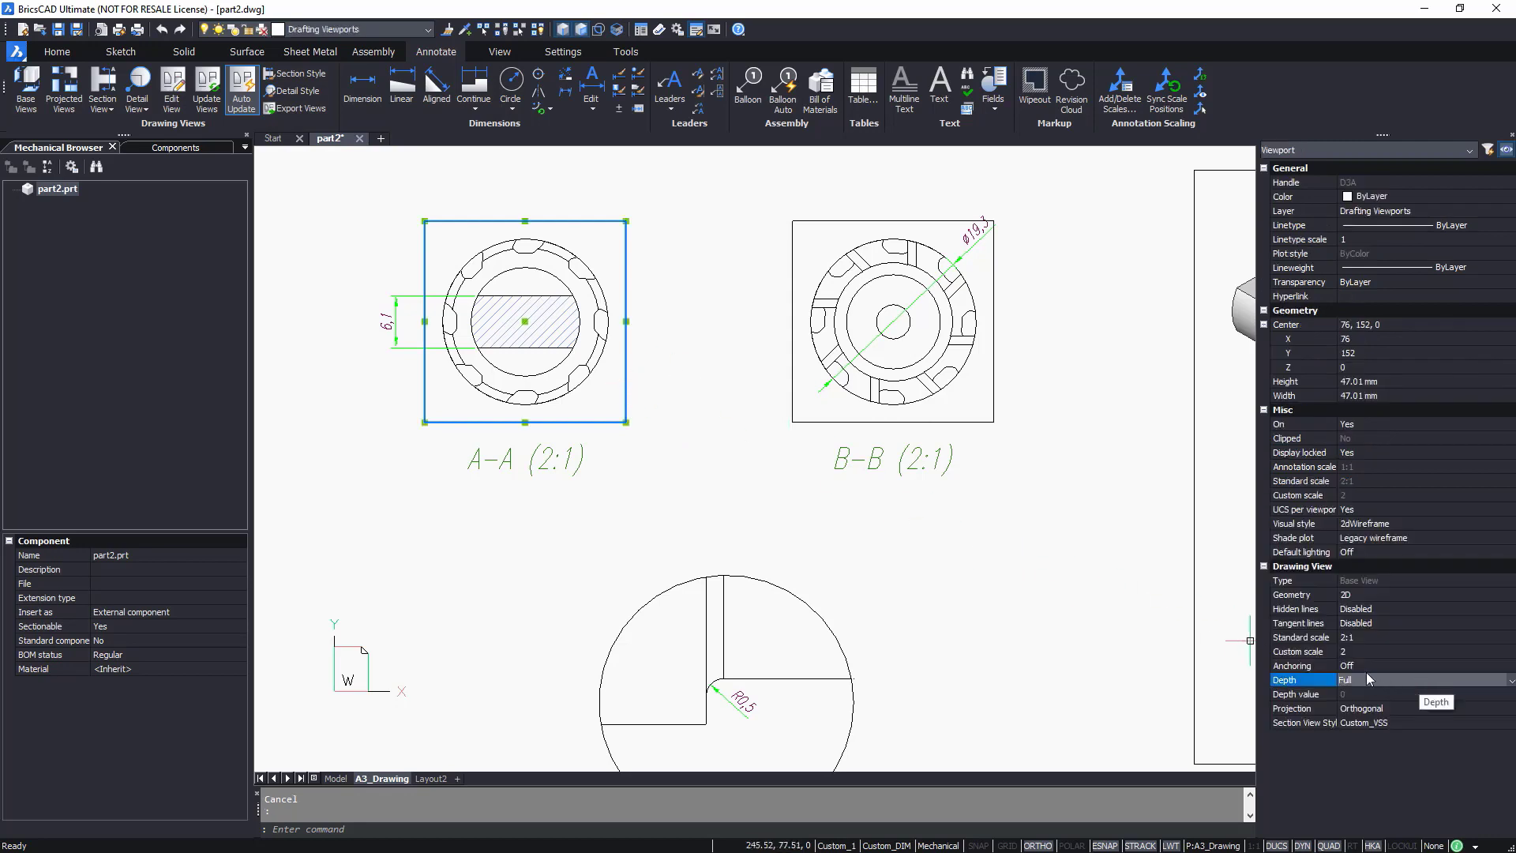
left_click(1372, 676)
left_click(1372, 711)
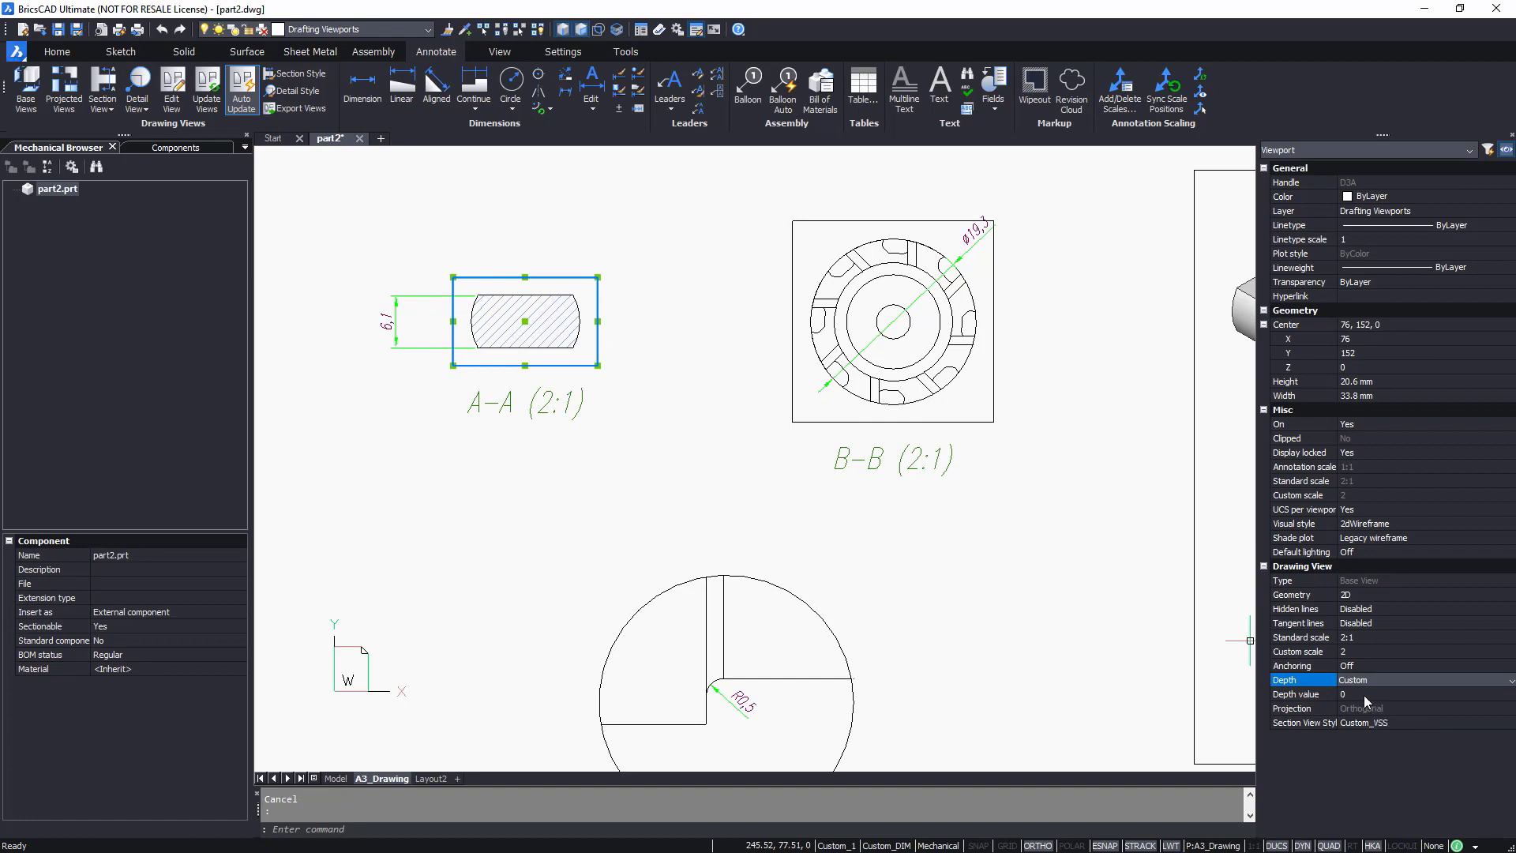
left_click(1363, 694)
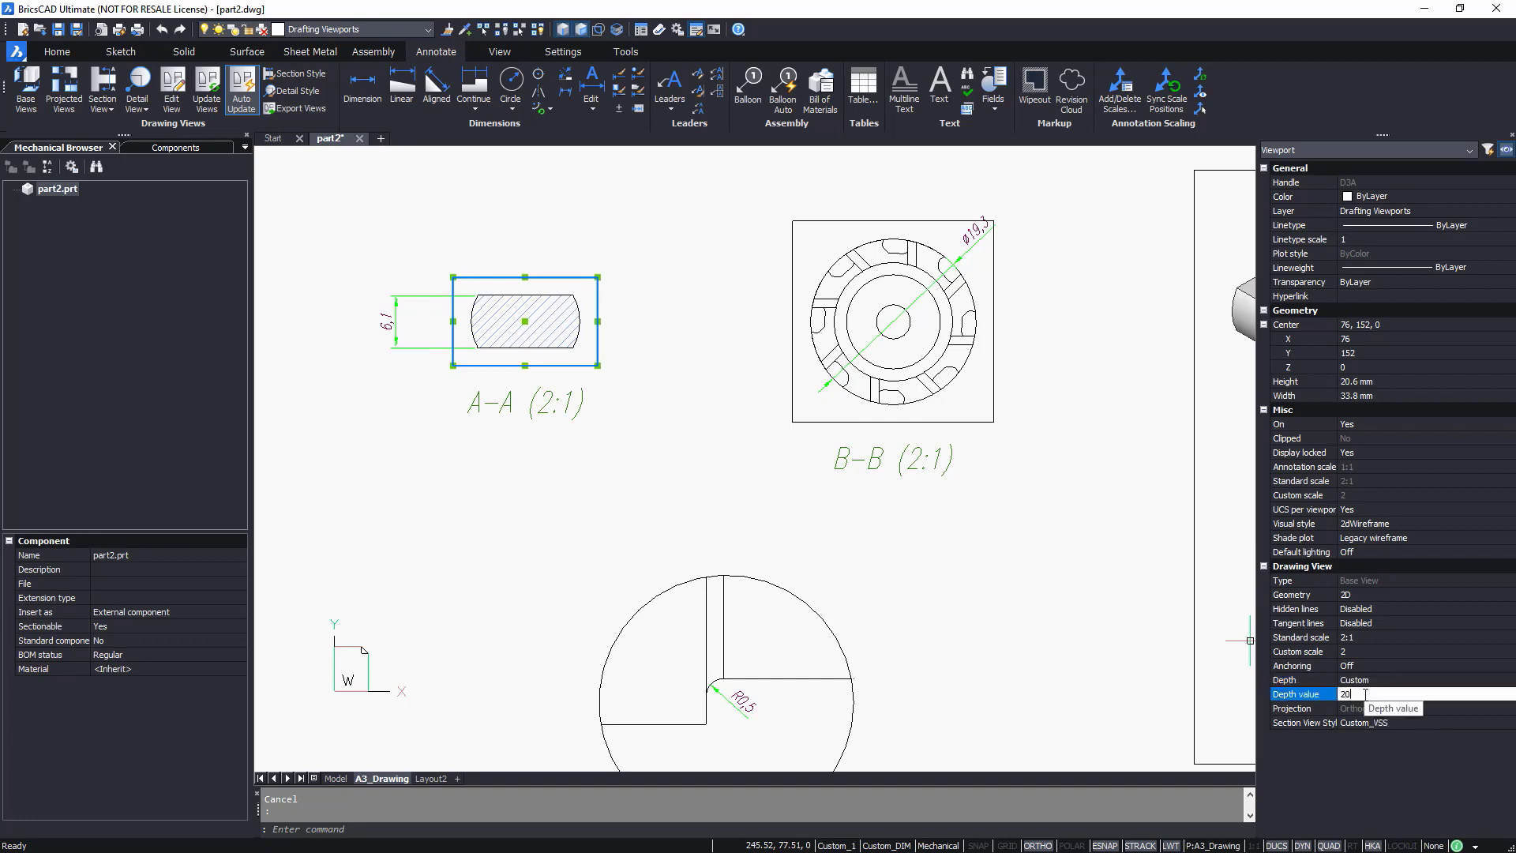
key("Return")
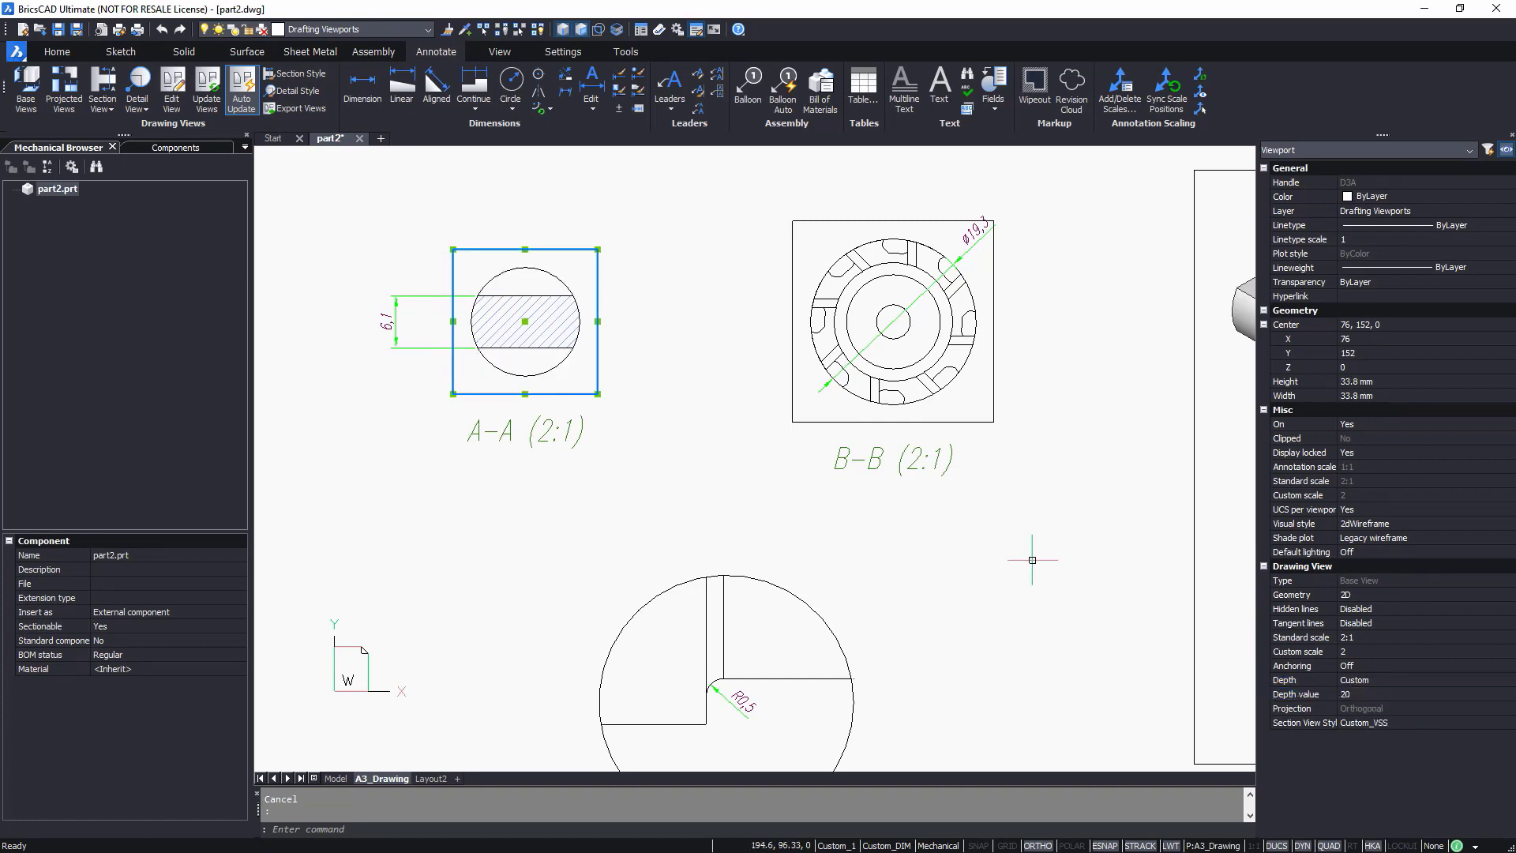
- In model space, push/pull the shank's cylindrical face outward to a 14 mm diameter and chamfer its outer shoulder edge beside the neck
middle_click(1032, 560)
middle_click(1032, 560)
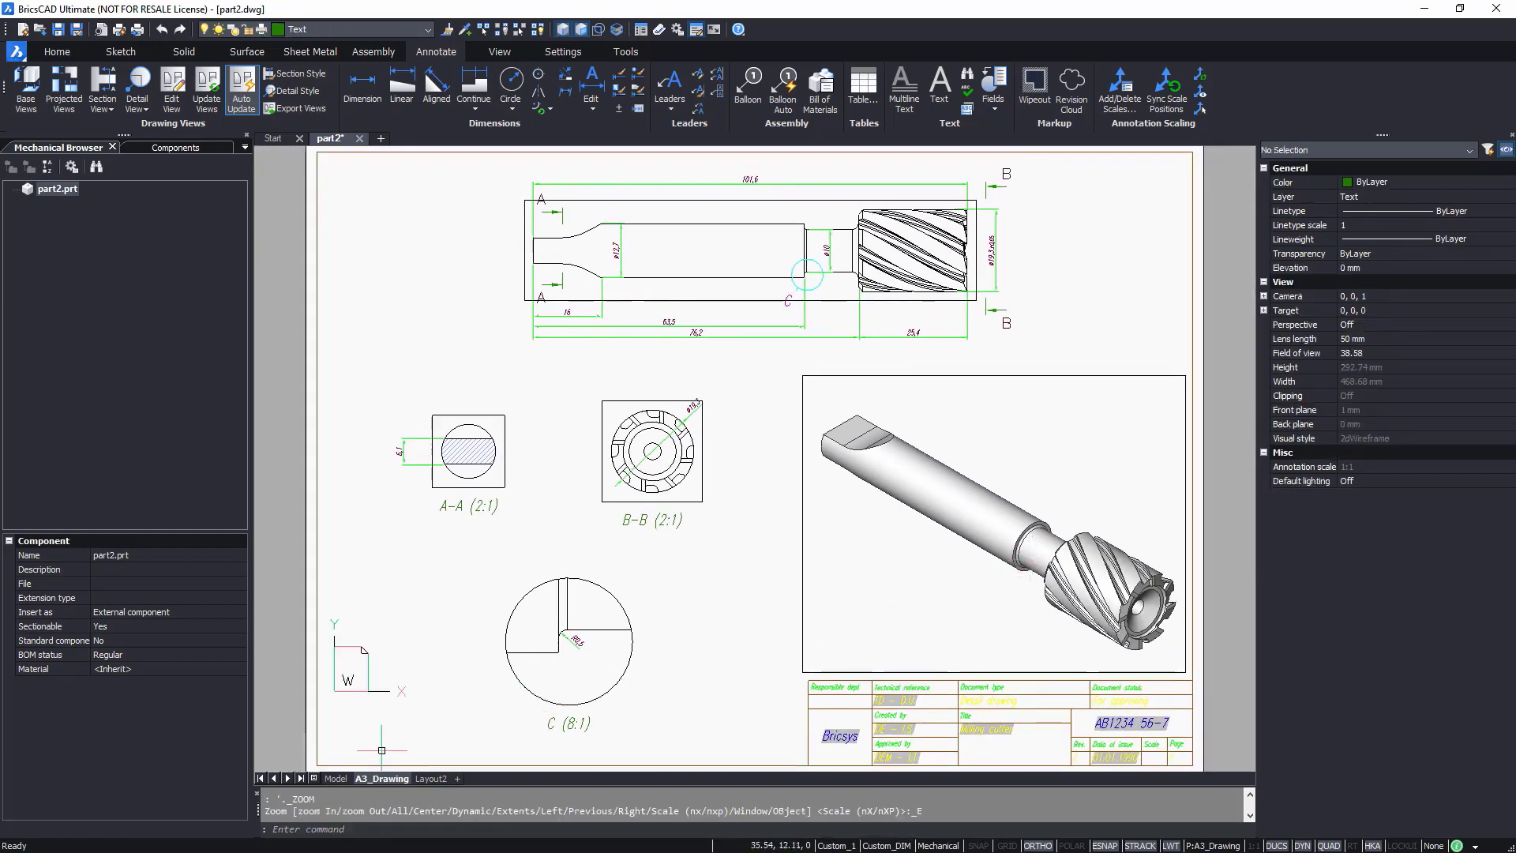
left_click(335, 778)
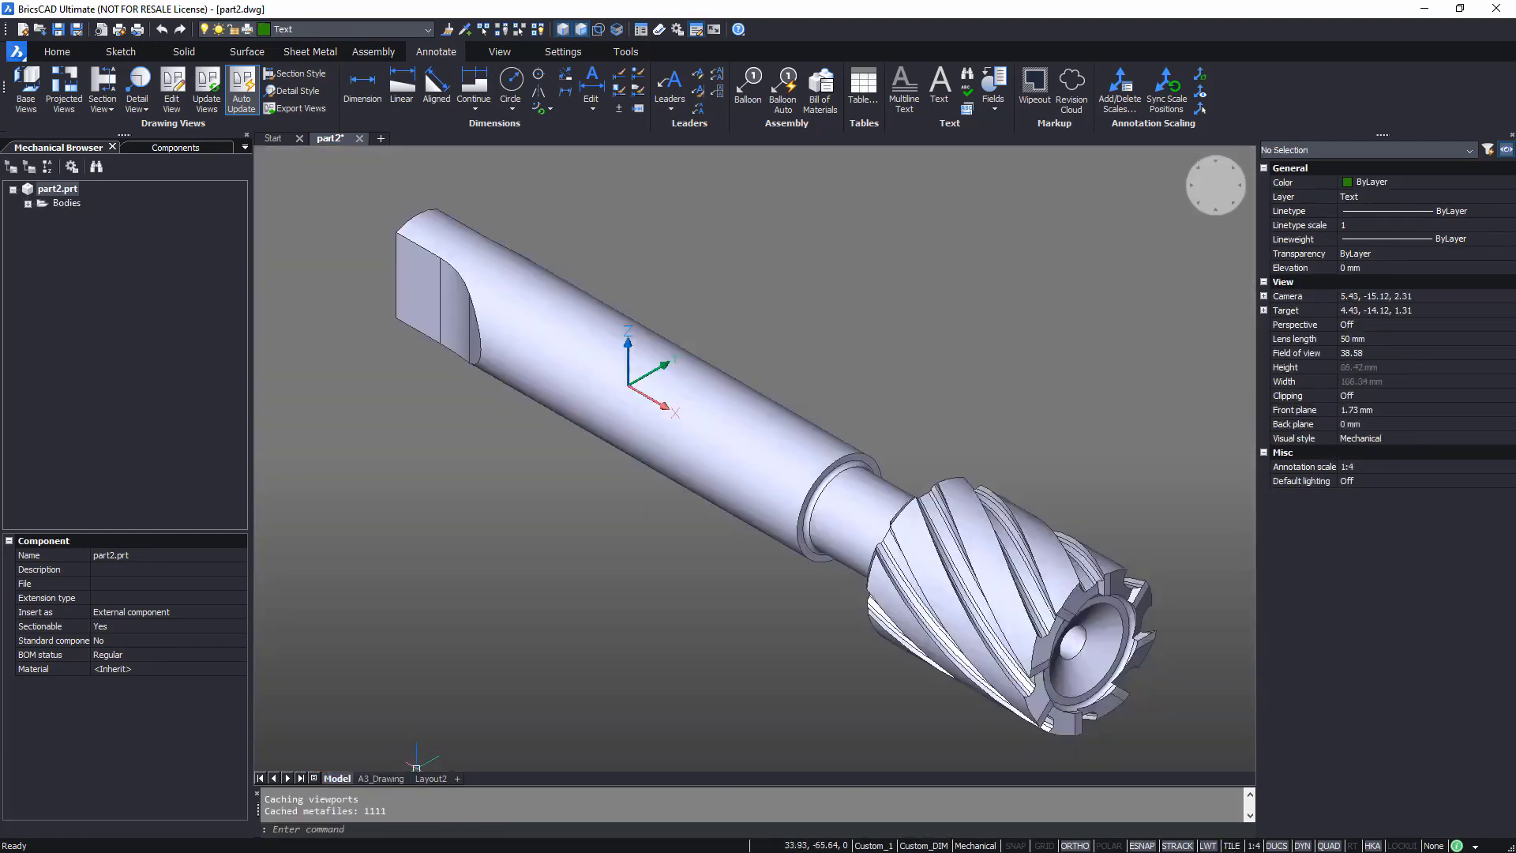
left_click(729, 485)
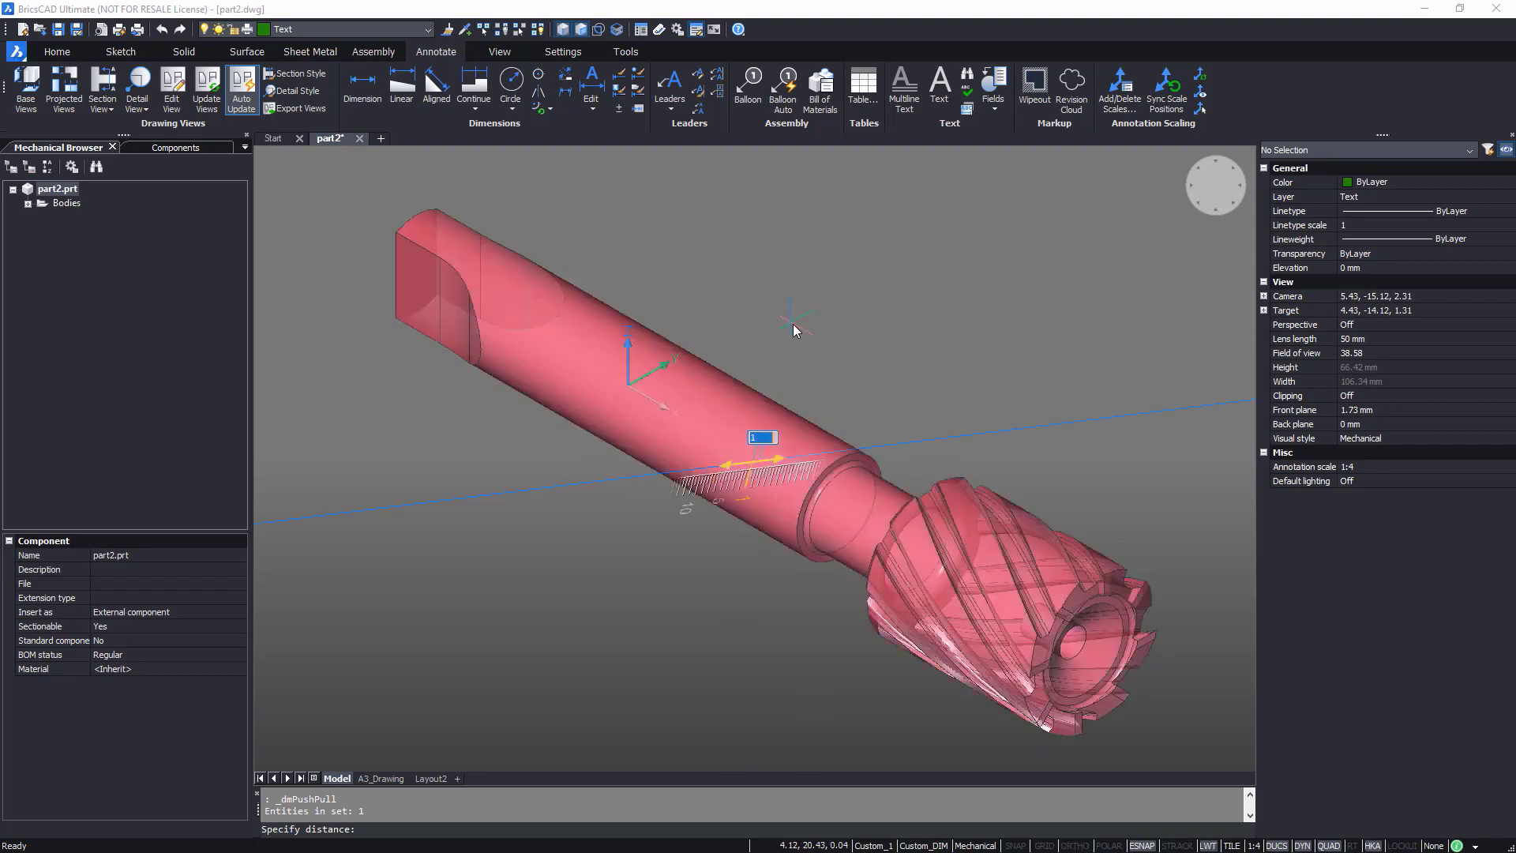
key("Return")
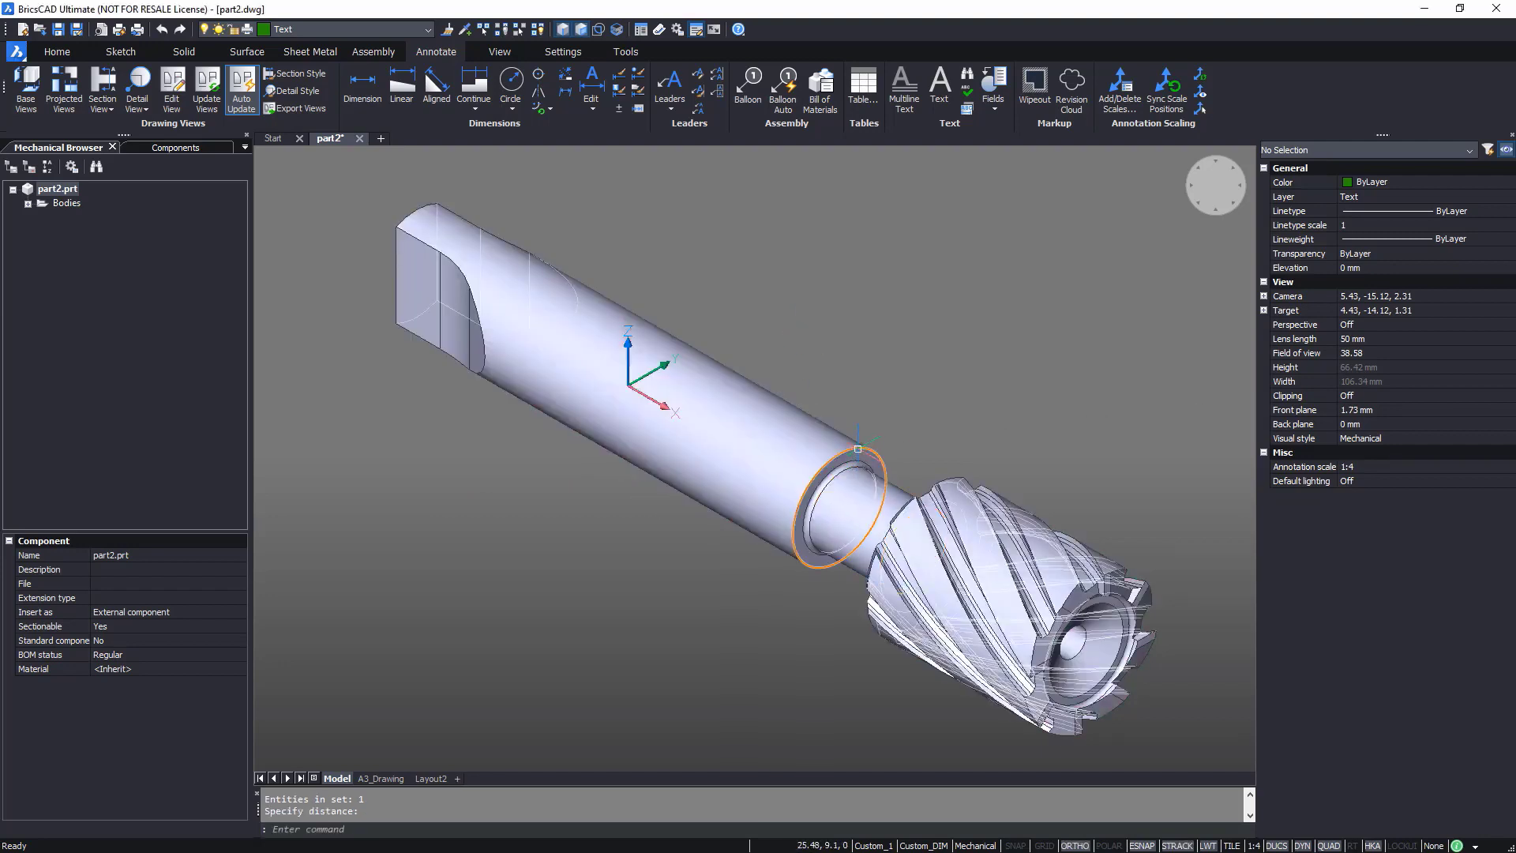
left_click(871, 477)
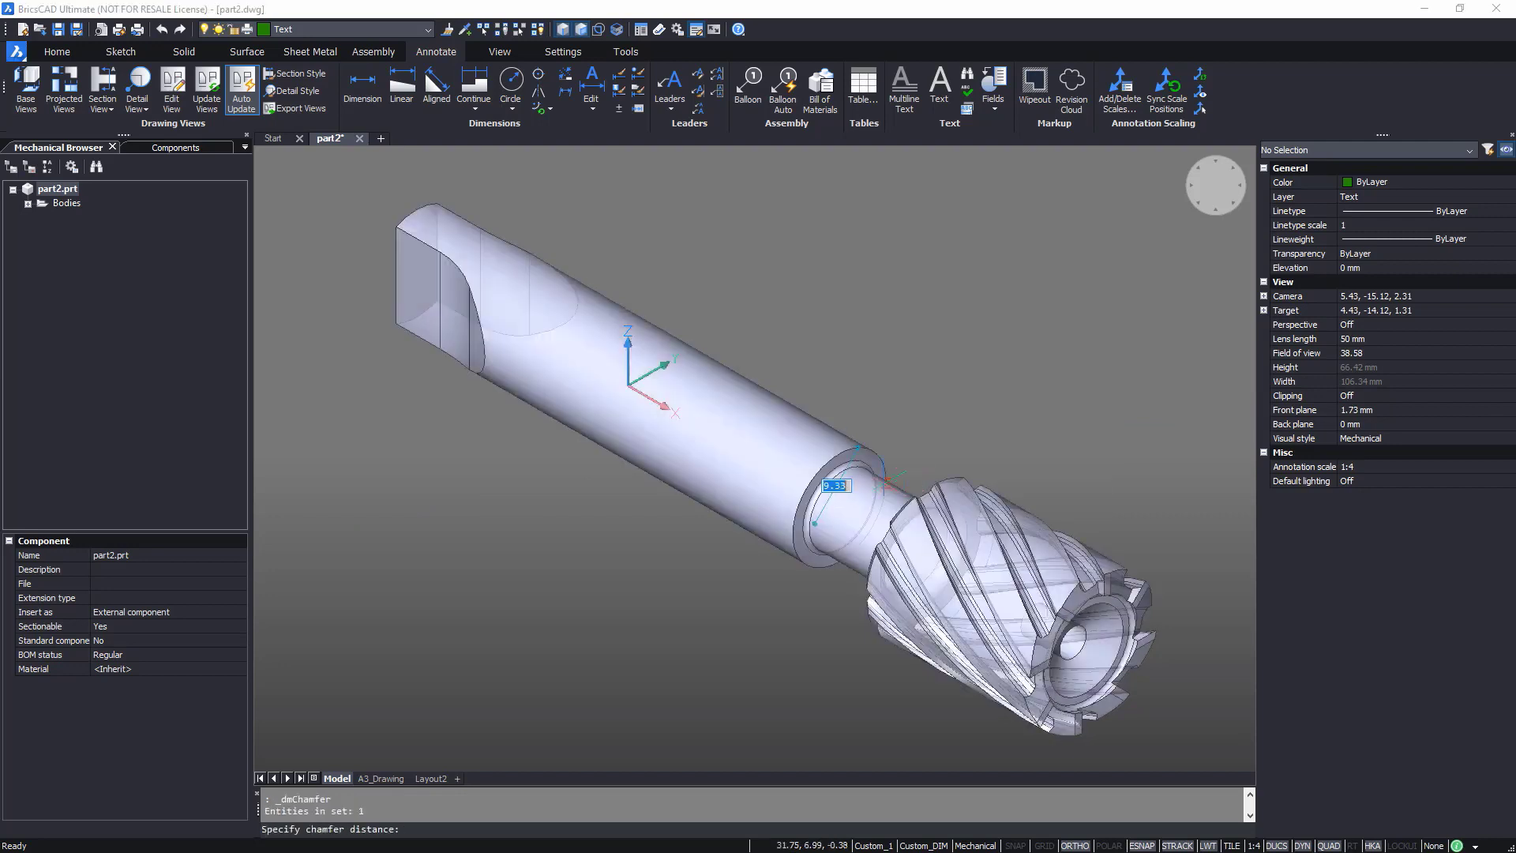
left_click(885, 482)
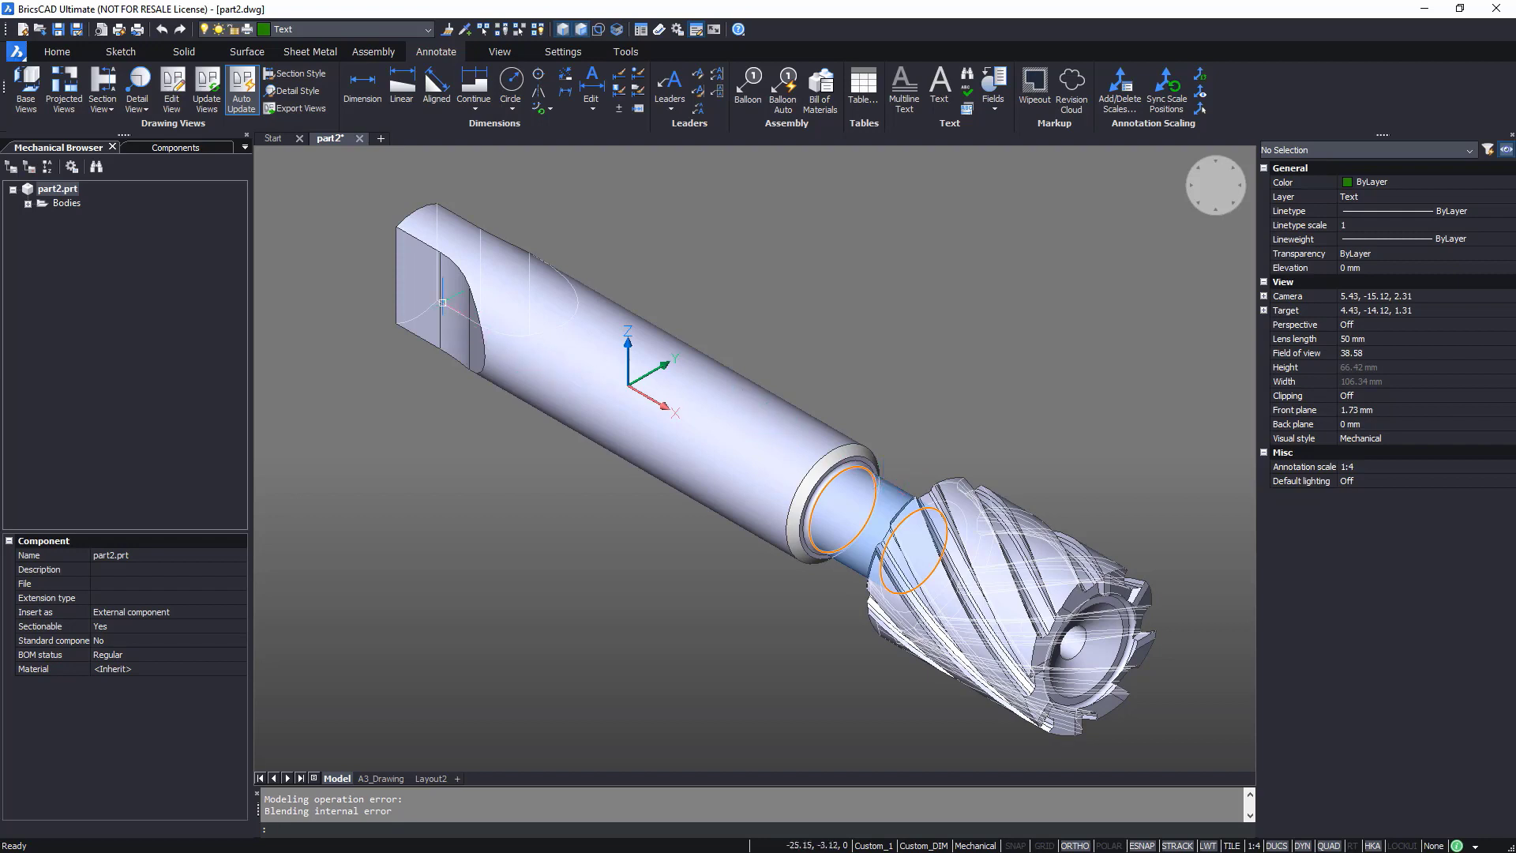
- Push/pull the flat end face of the tang outward by 5 mm
left_click(413, 277)
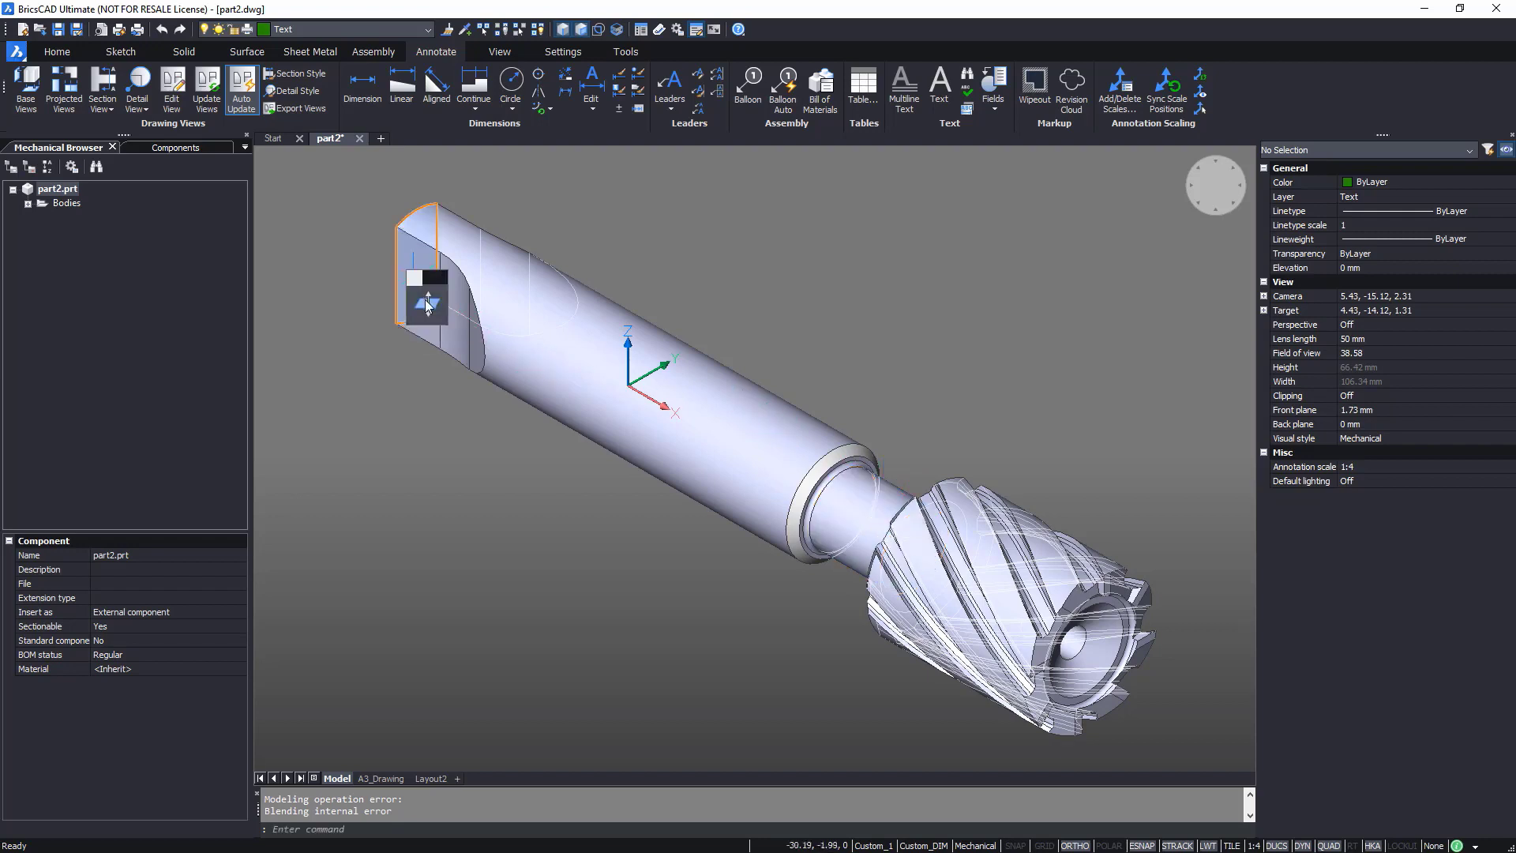
mouse_move(424, 300)
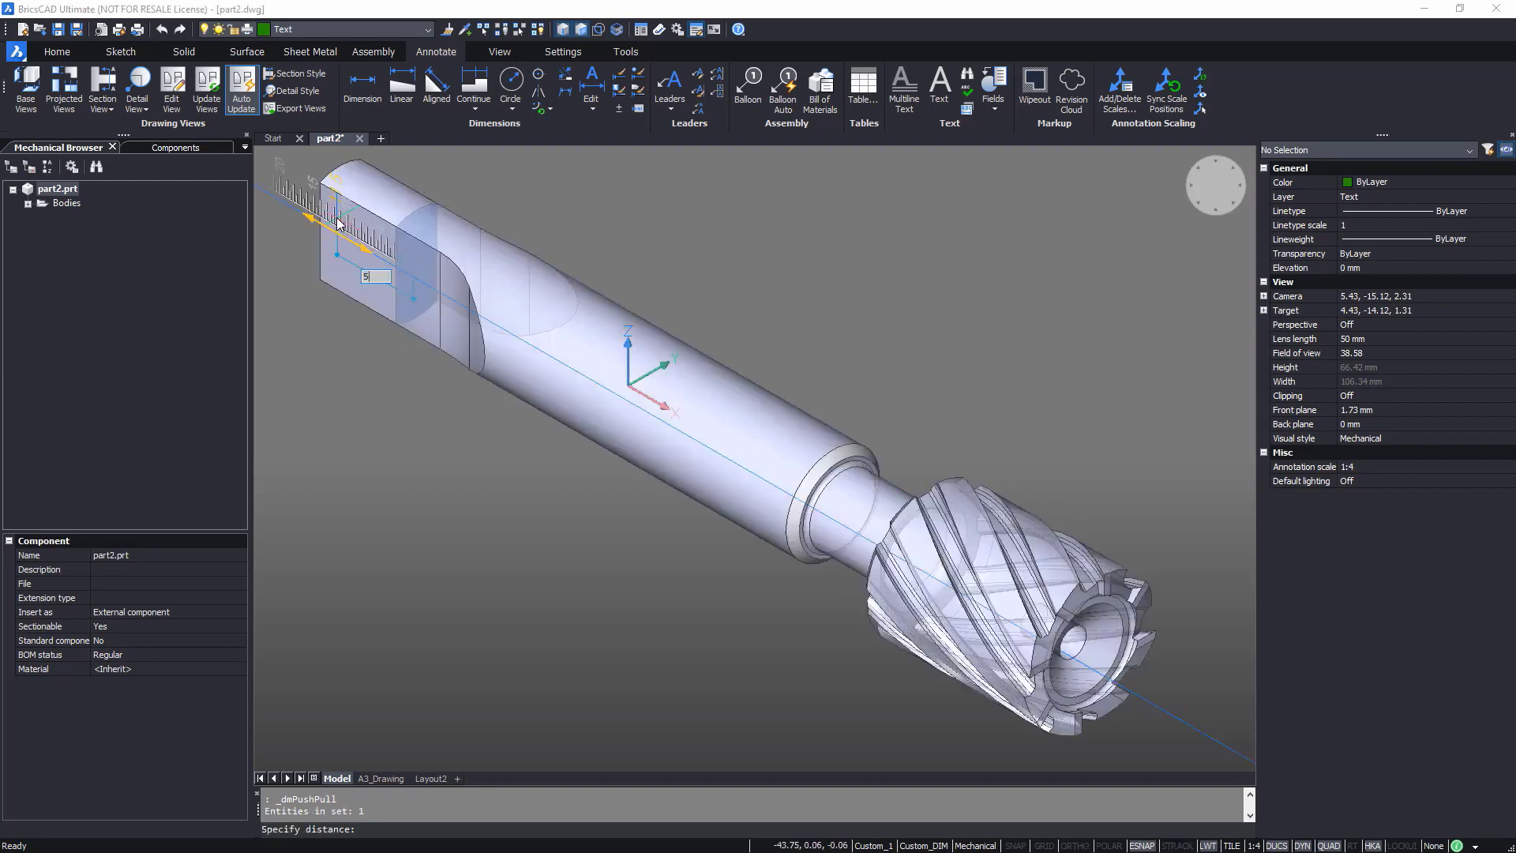
left_click(338, 223)
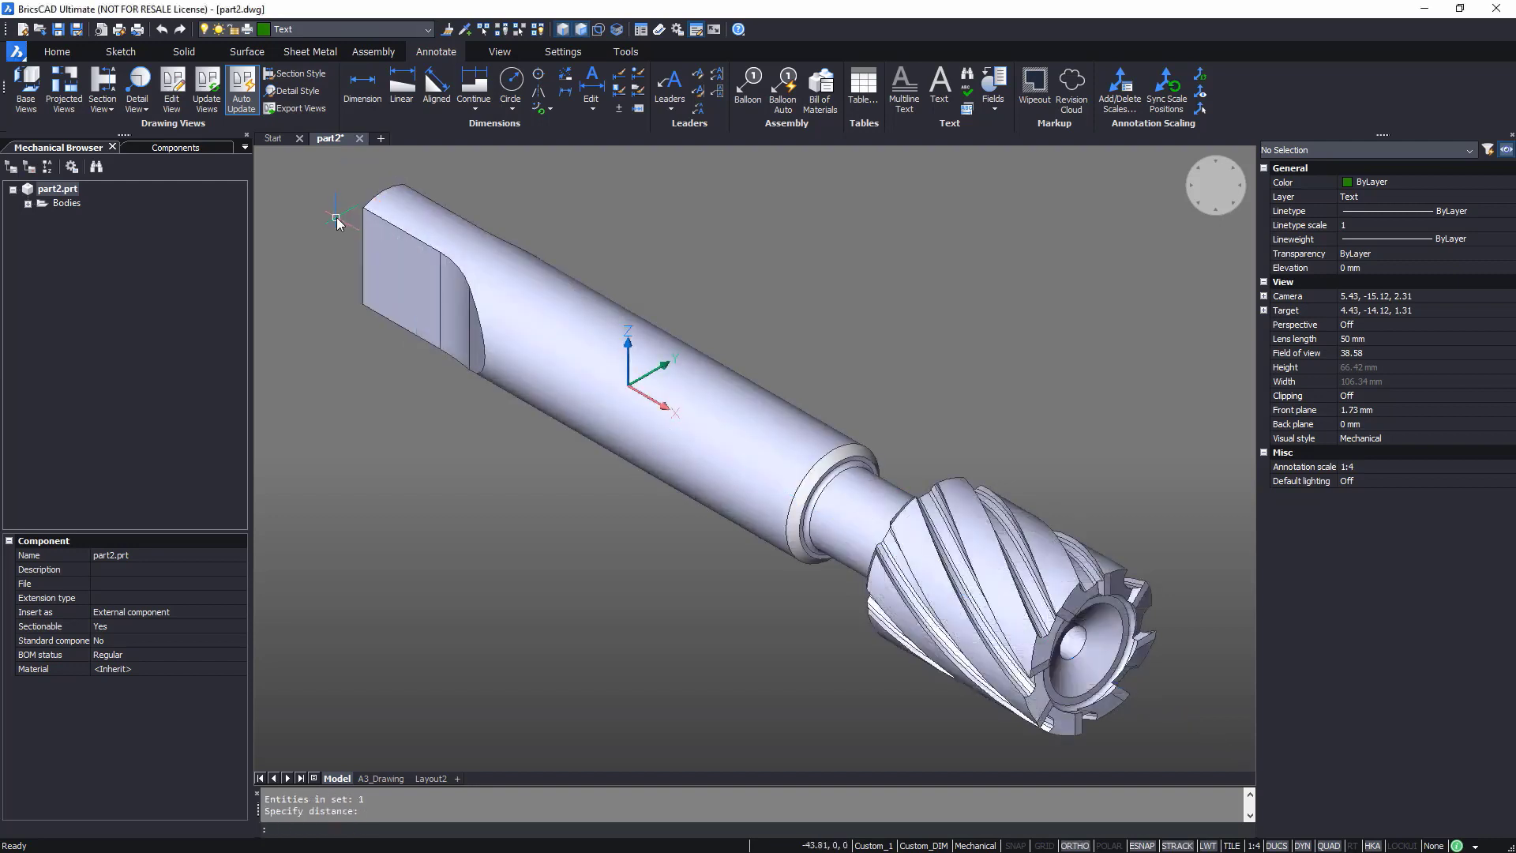
- Return to the A3_Drawing layout and attach a multileader datum symbol A to the shank's upper edge in the base view
left_click(375, 778)
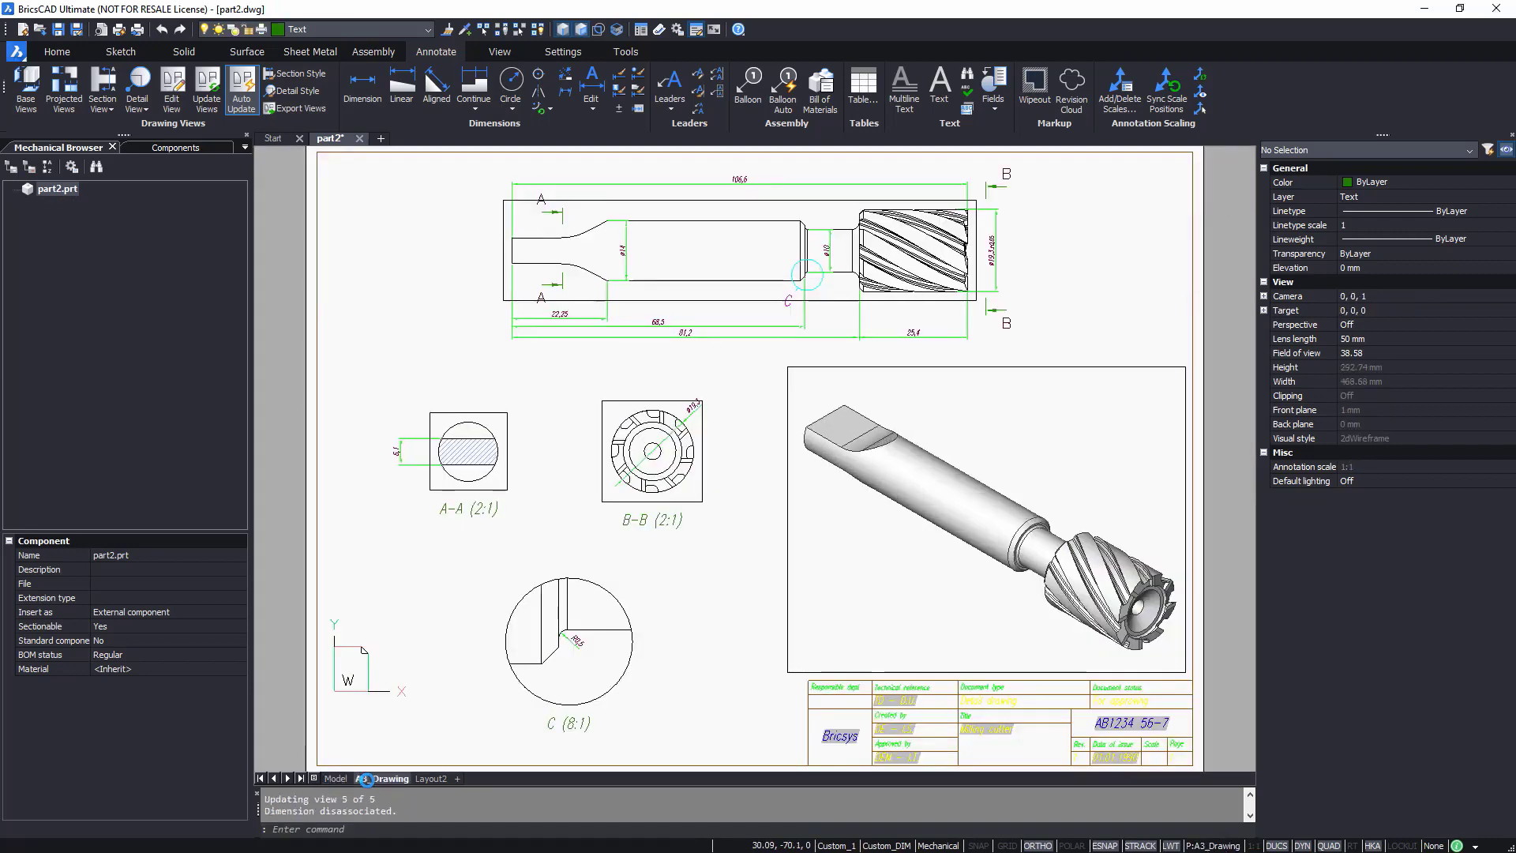
middle_click_drag(715, 262, 696, 506)
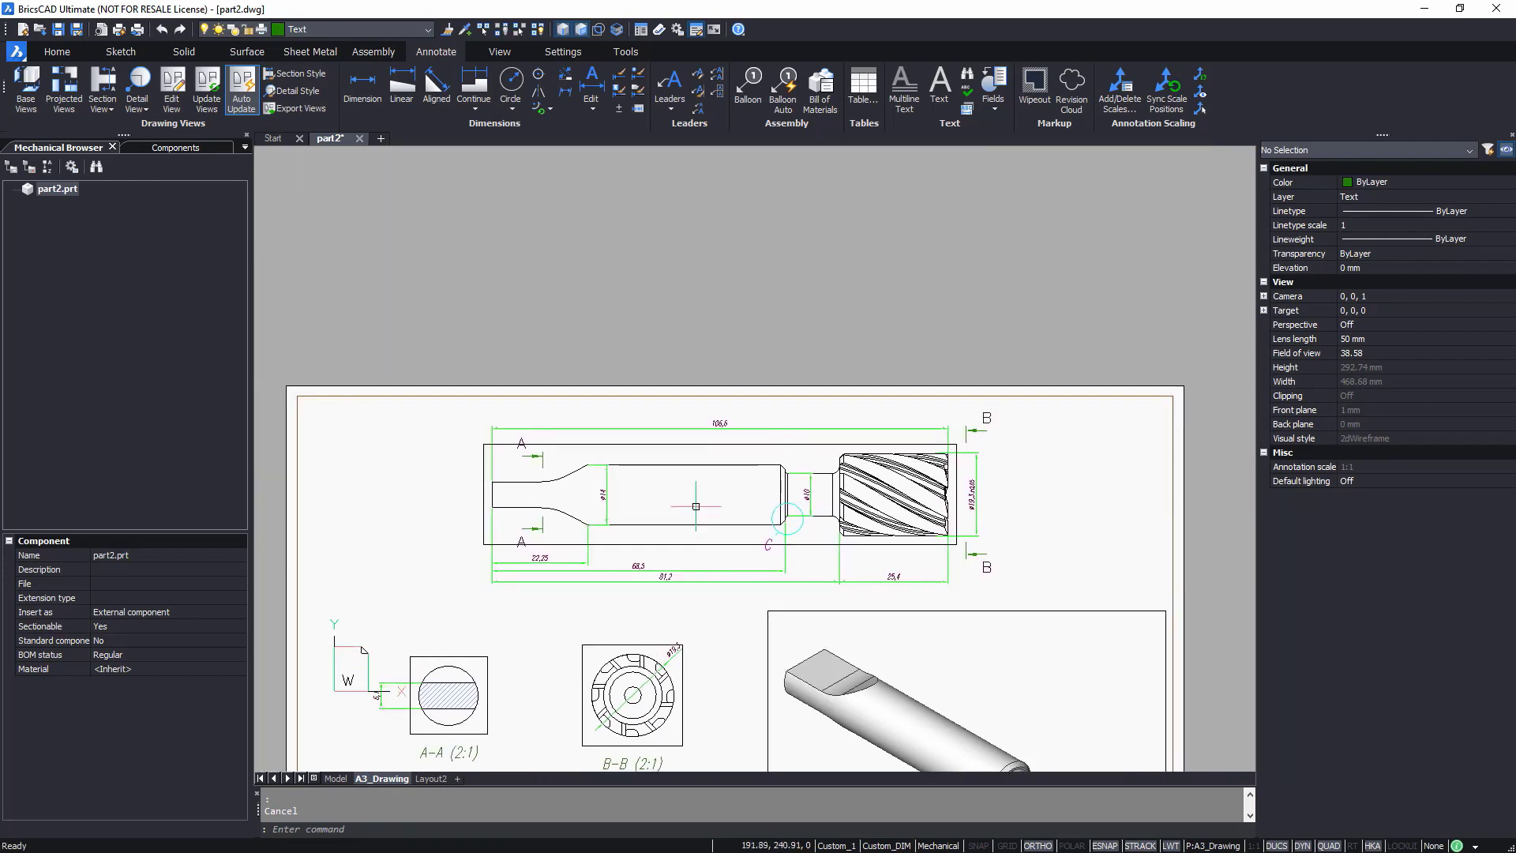
scroll(696, 506, "up", 3)
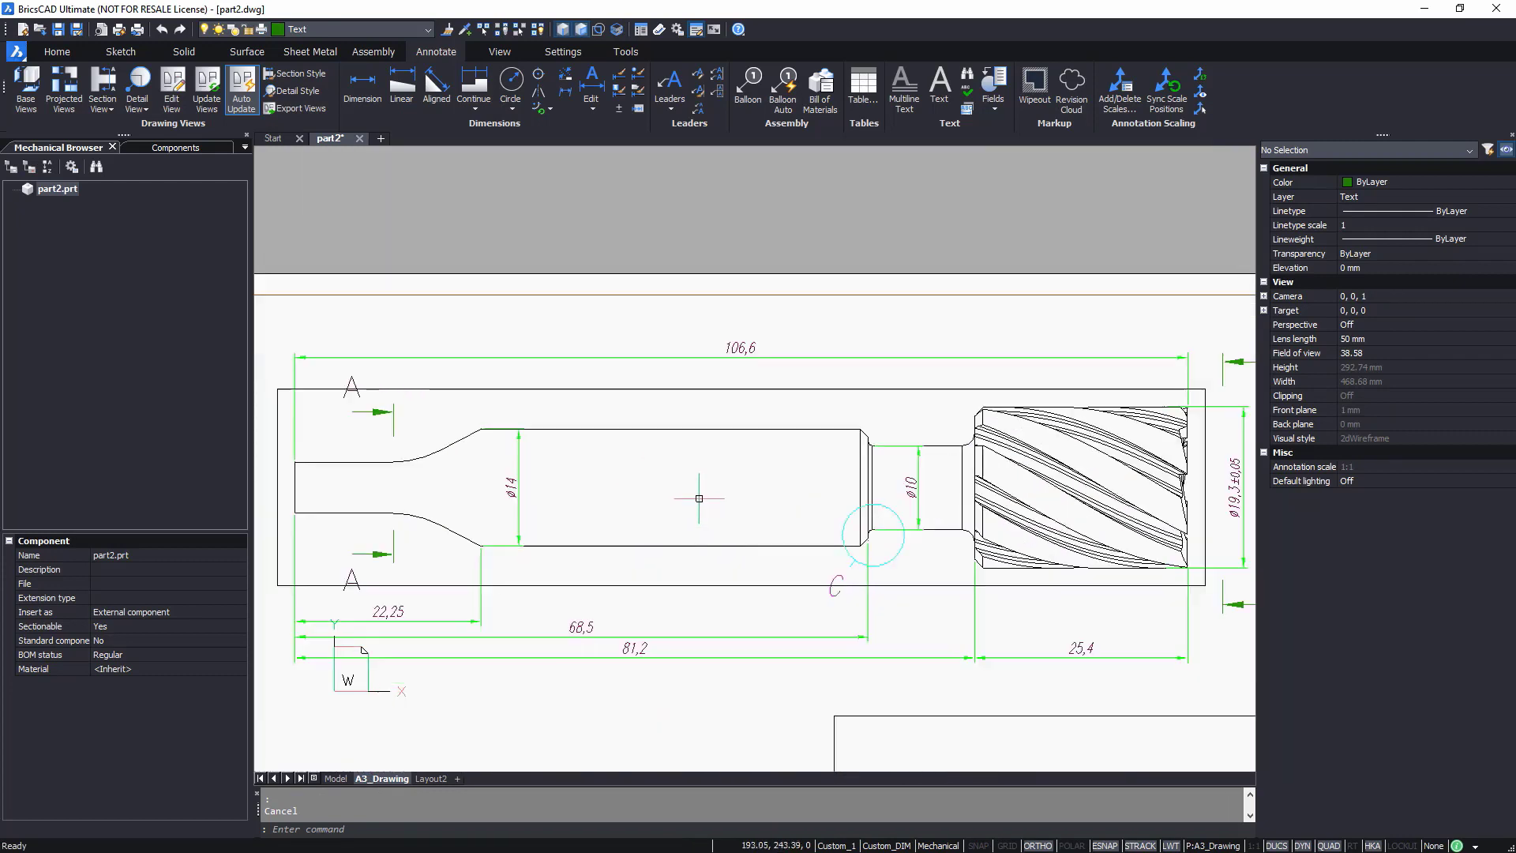
left_click(669, 86)
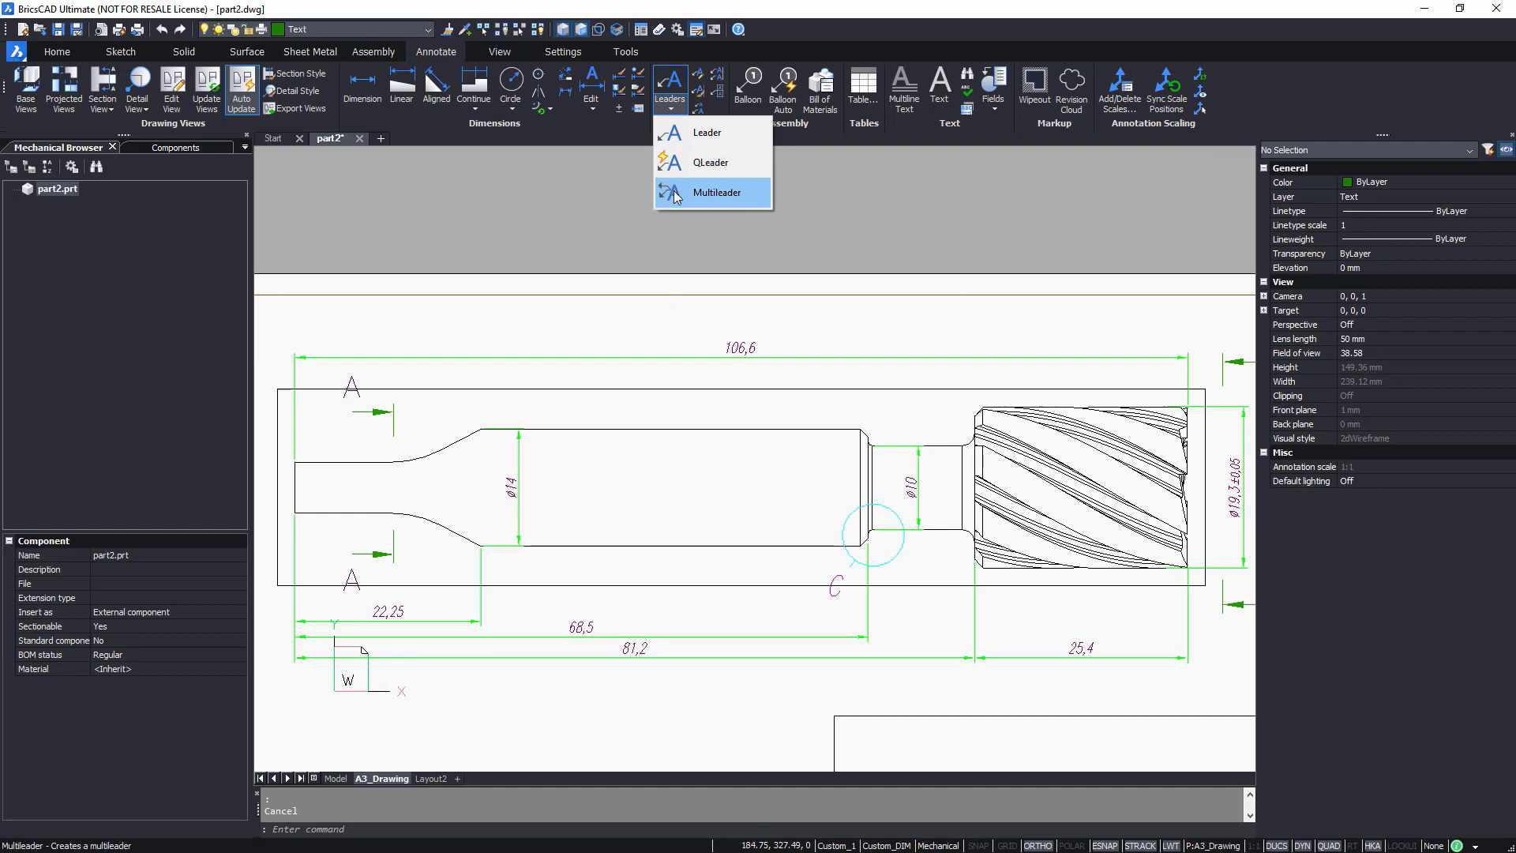
left_click(710, 192)
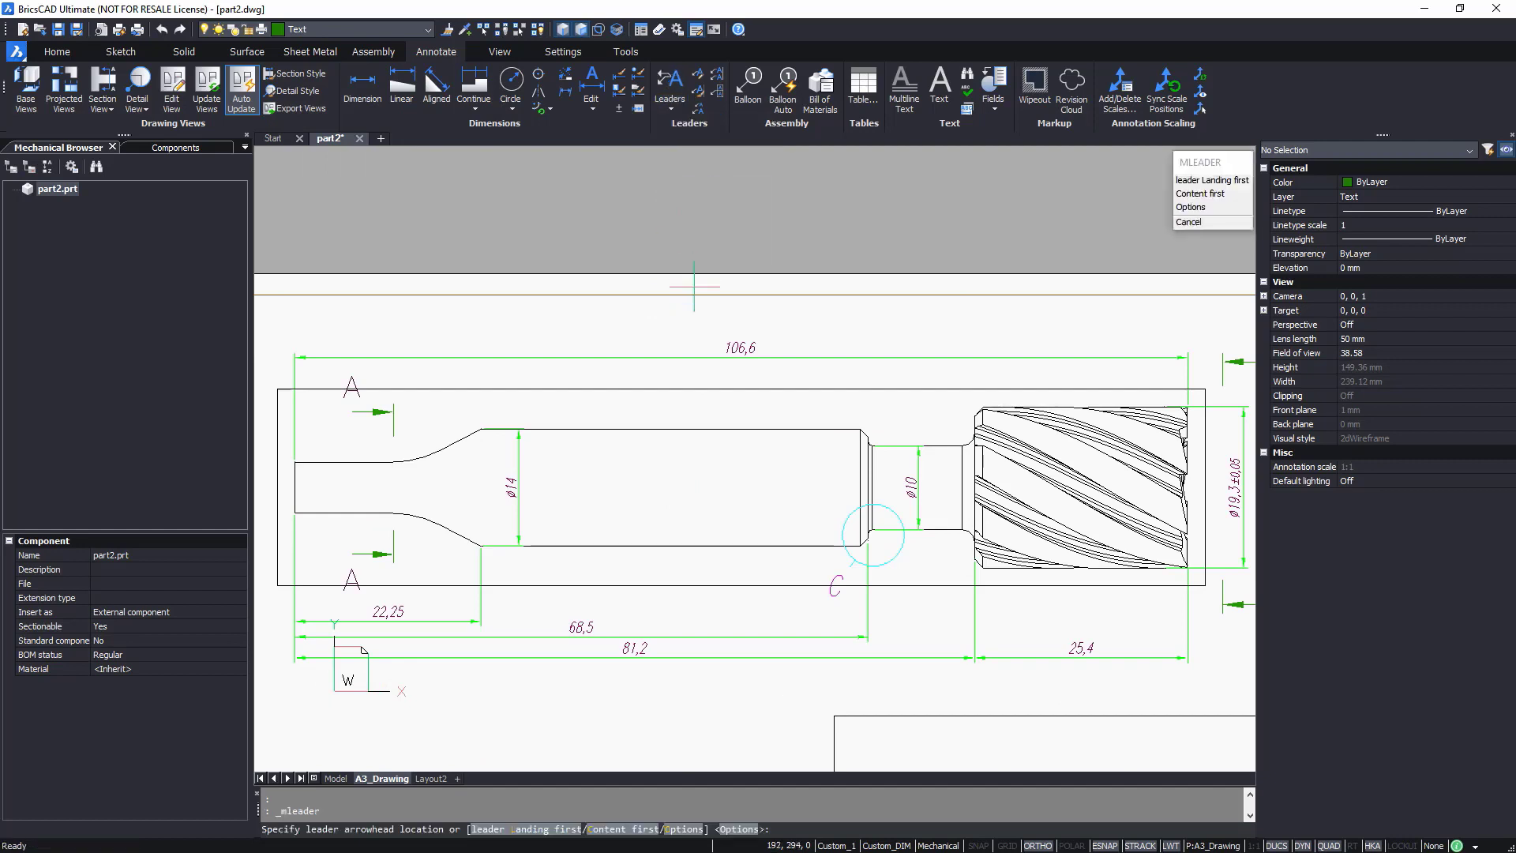
left_click(699, 428)
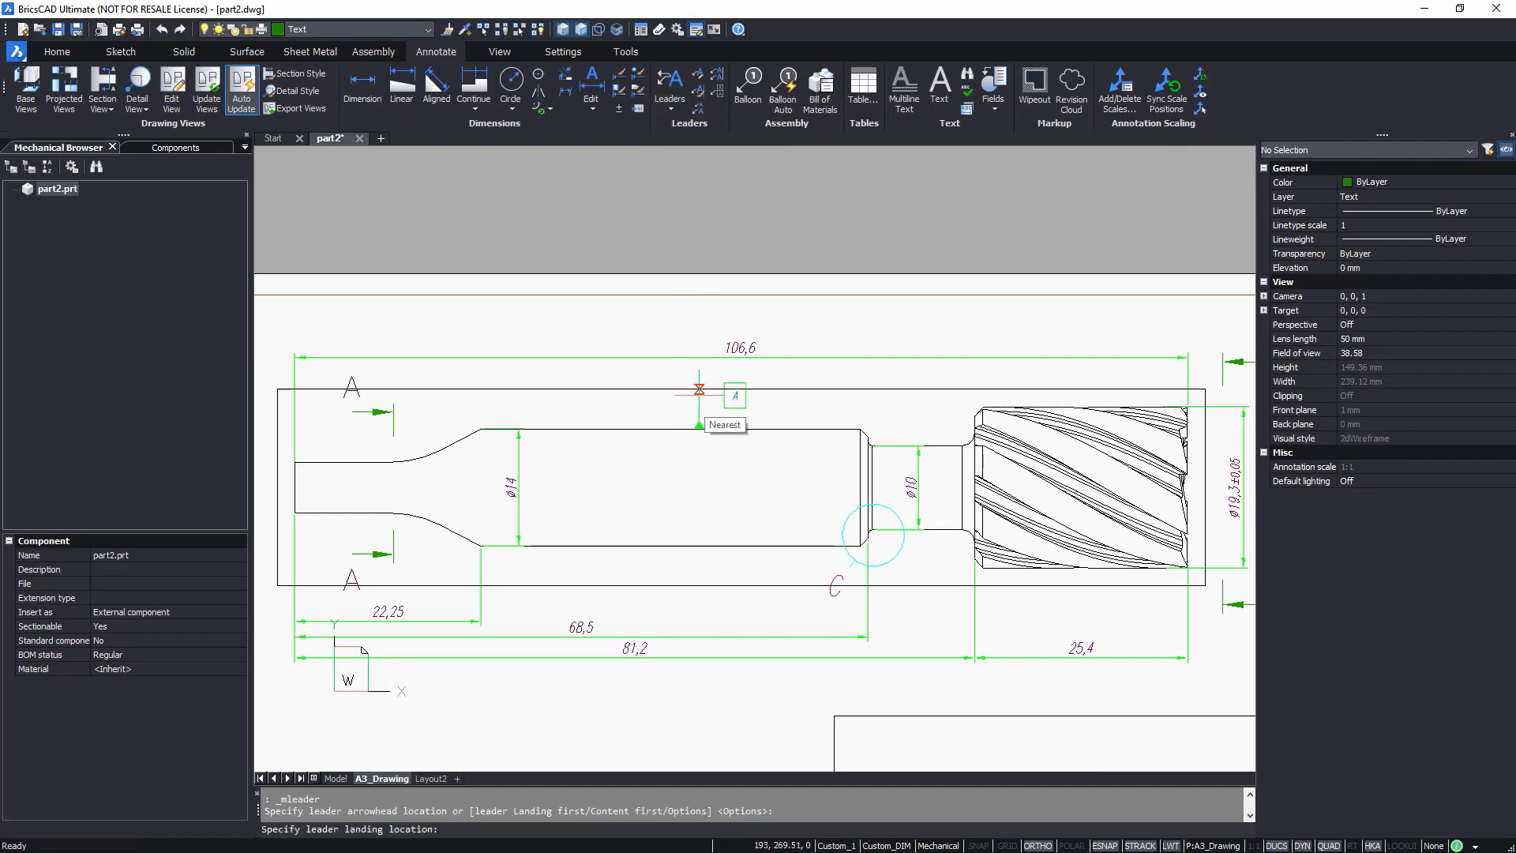
left_click(698, 389)
key("Escape")
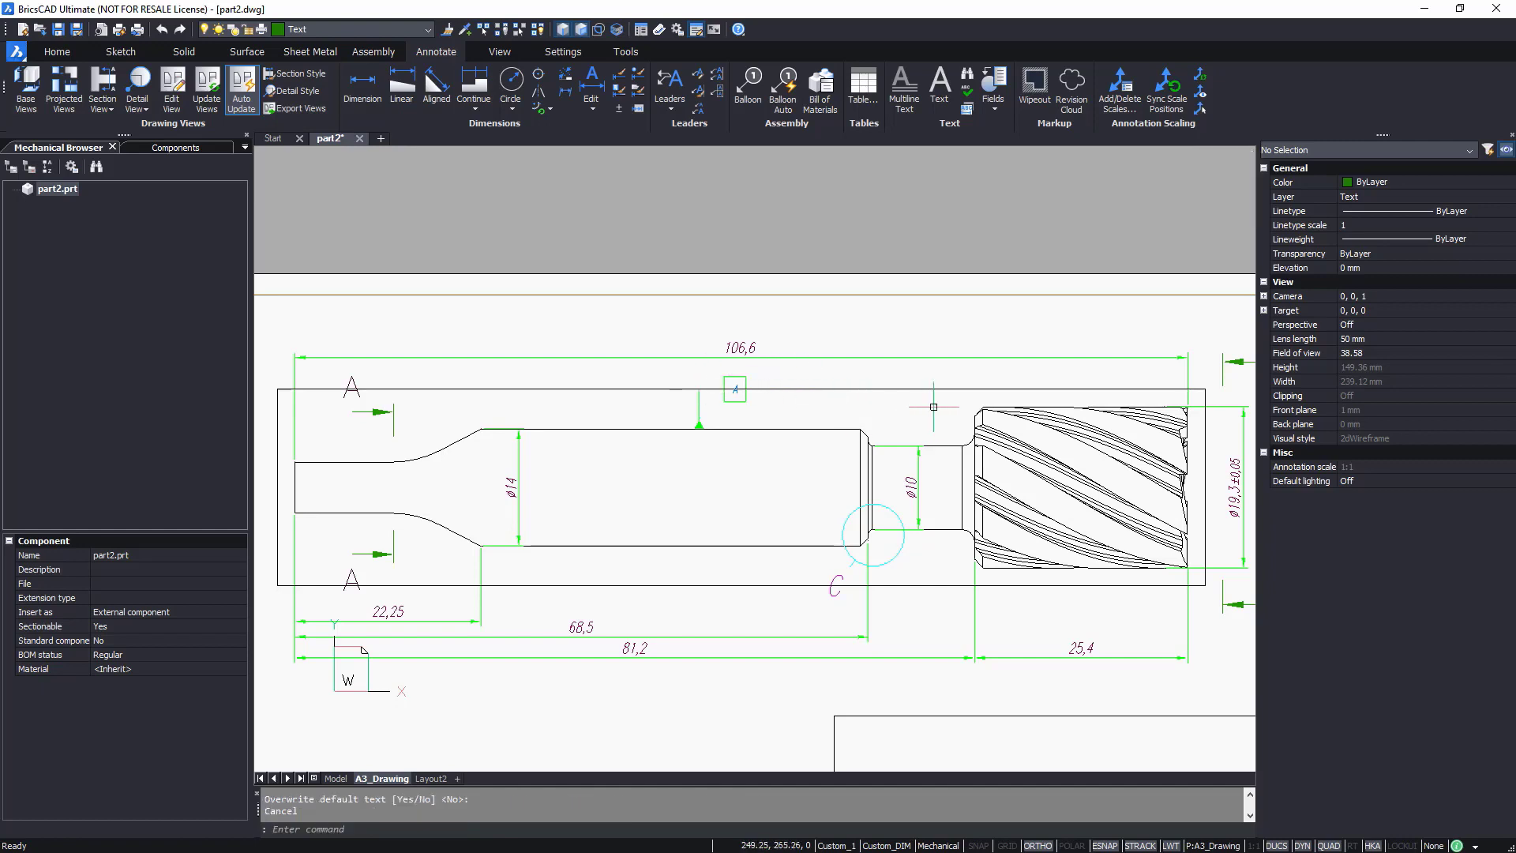
- Place a geometric tolerance frame with circular runout, value 0.01 and datum A above the fluted head's diameter dimension
mouse_move(935, 412)
middle_mouse_down()
mouse_move(695, 415)
mouse_move(544, 440)
middle_mouse_up()
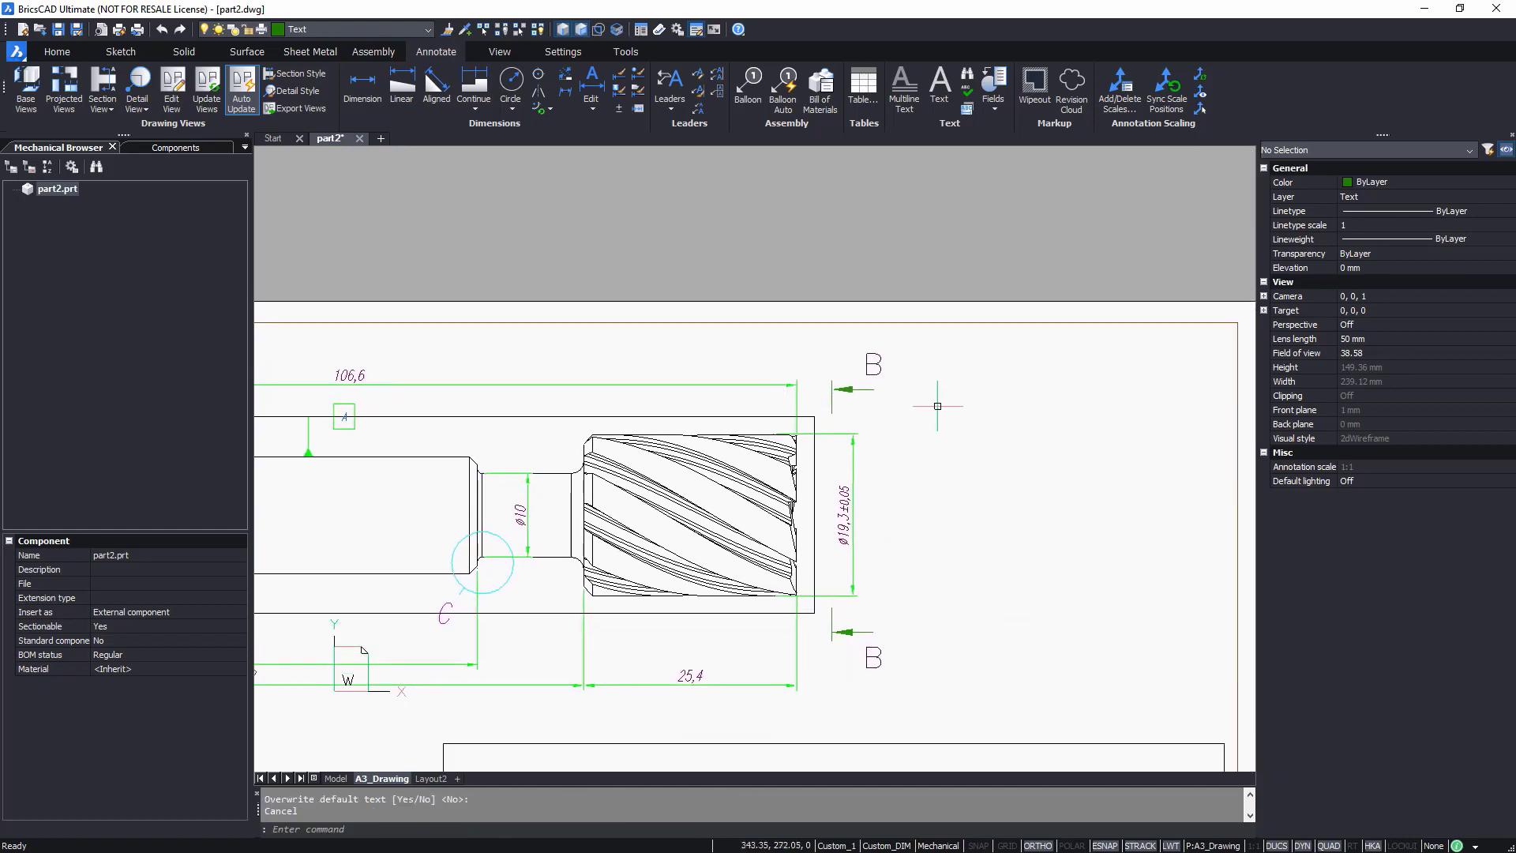
scroll(933, 397, "up", 2)
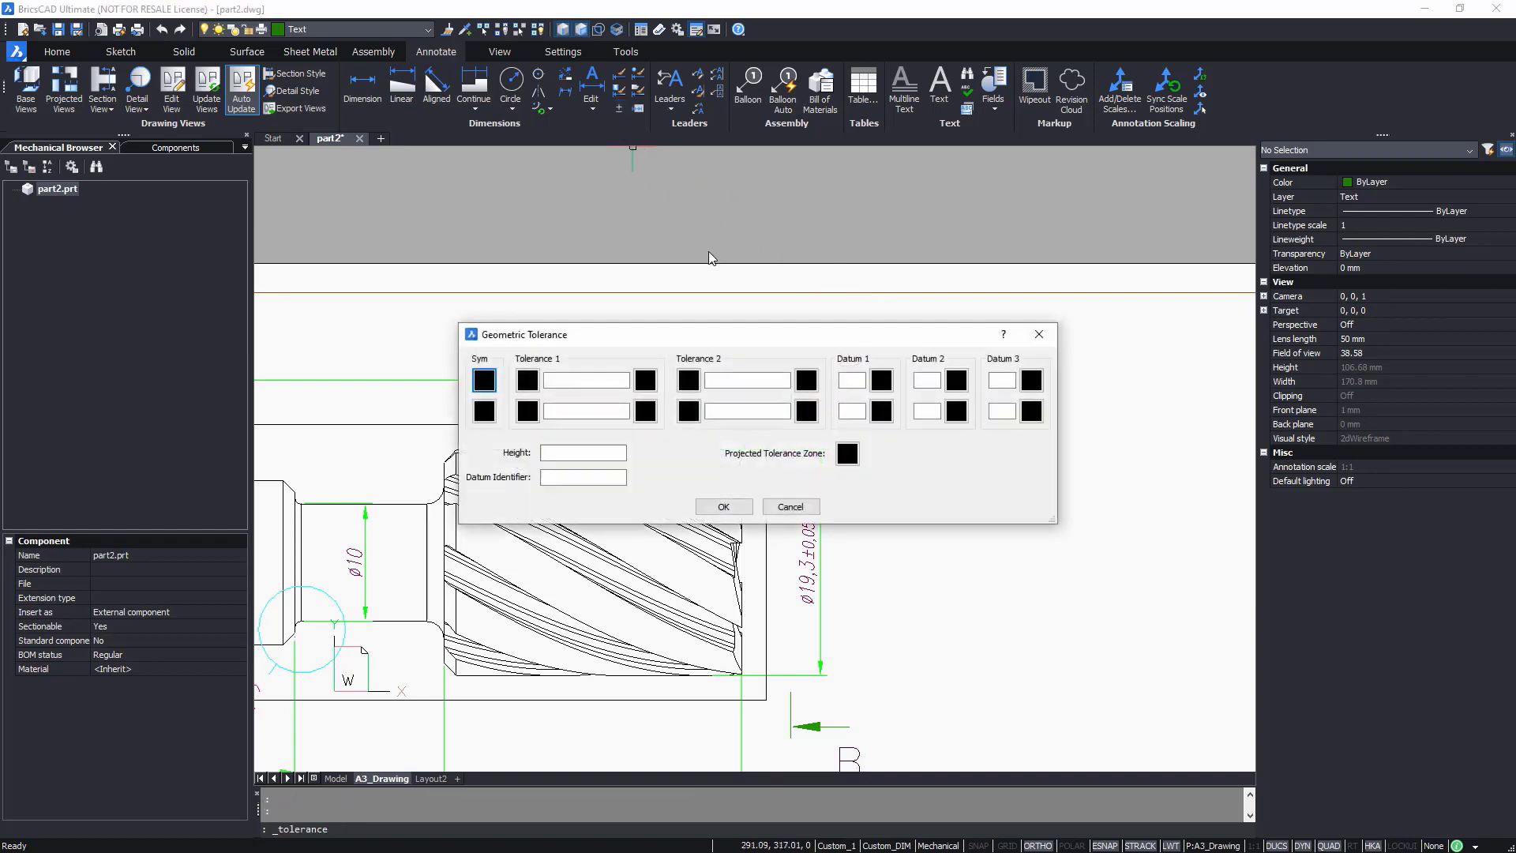
left_click(489, 383)
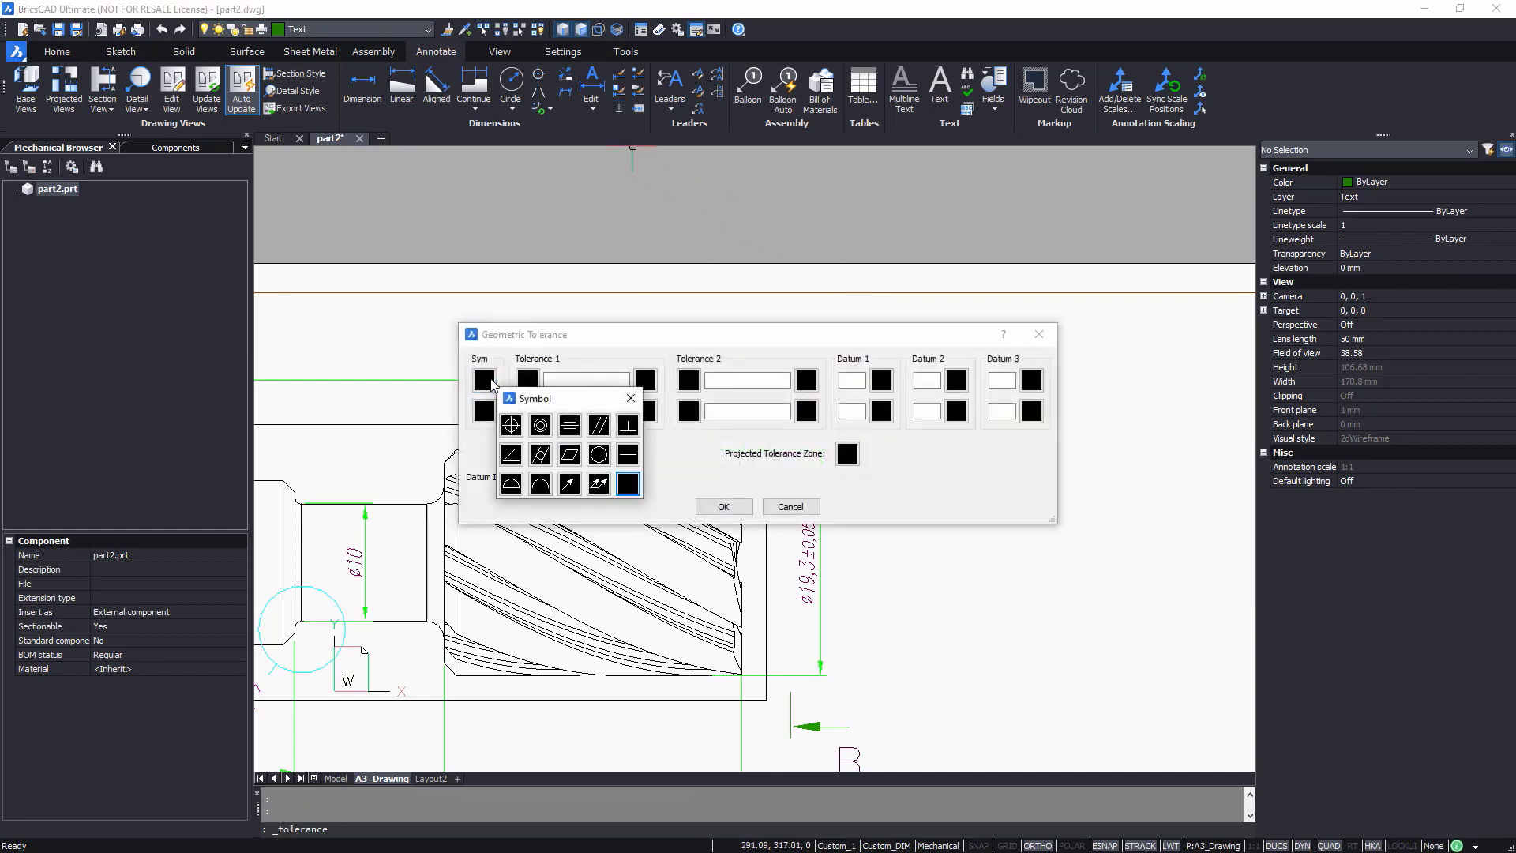
left_click(569, 483)
left_click(571, 381)
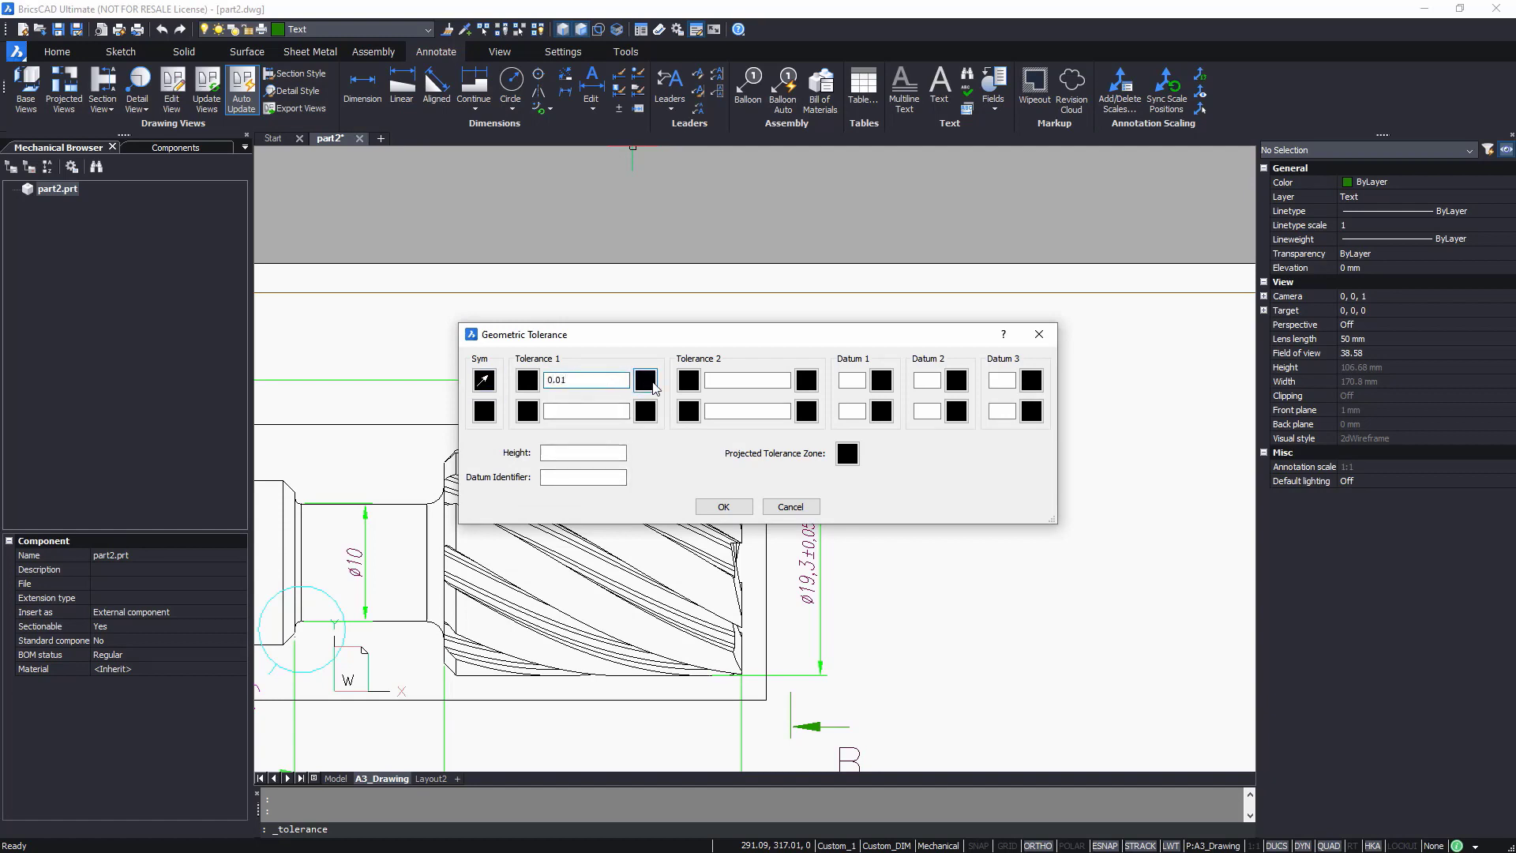
left_click(851, 380)
left_click(728, 506)
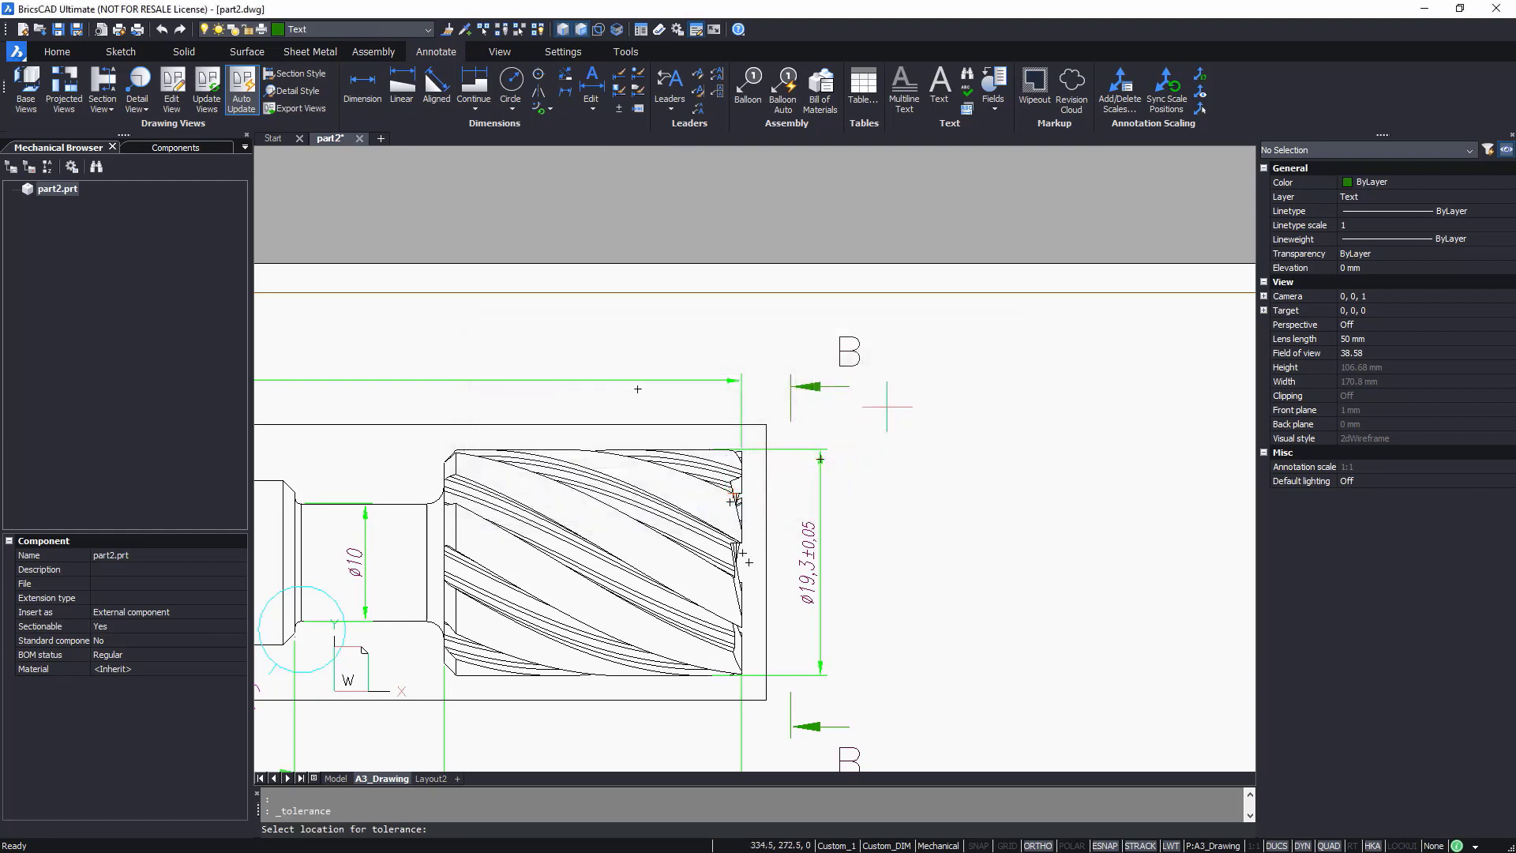
left_click(886, 407)
- Move the fluted head's diameter dimension outward so its dimension line aligns with the tolerance frame's near edge
left_click(820, 466)
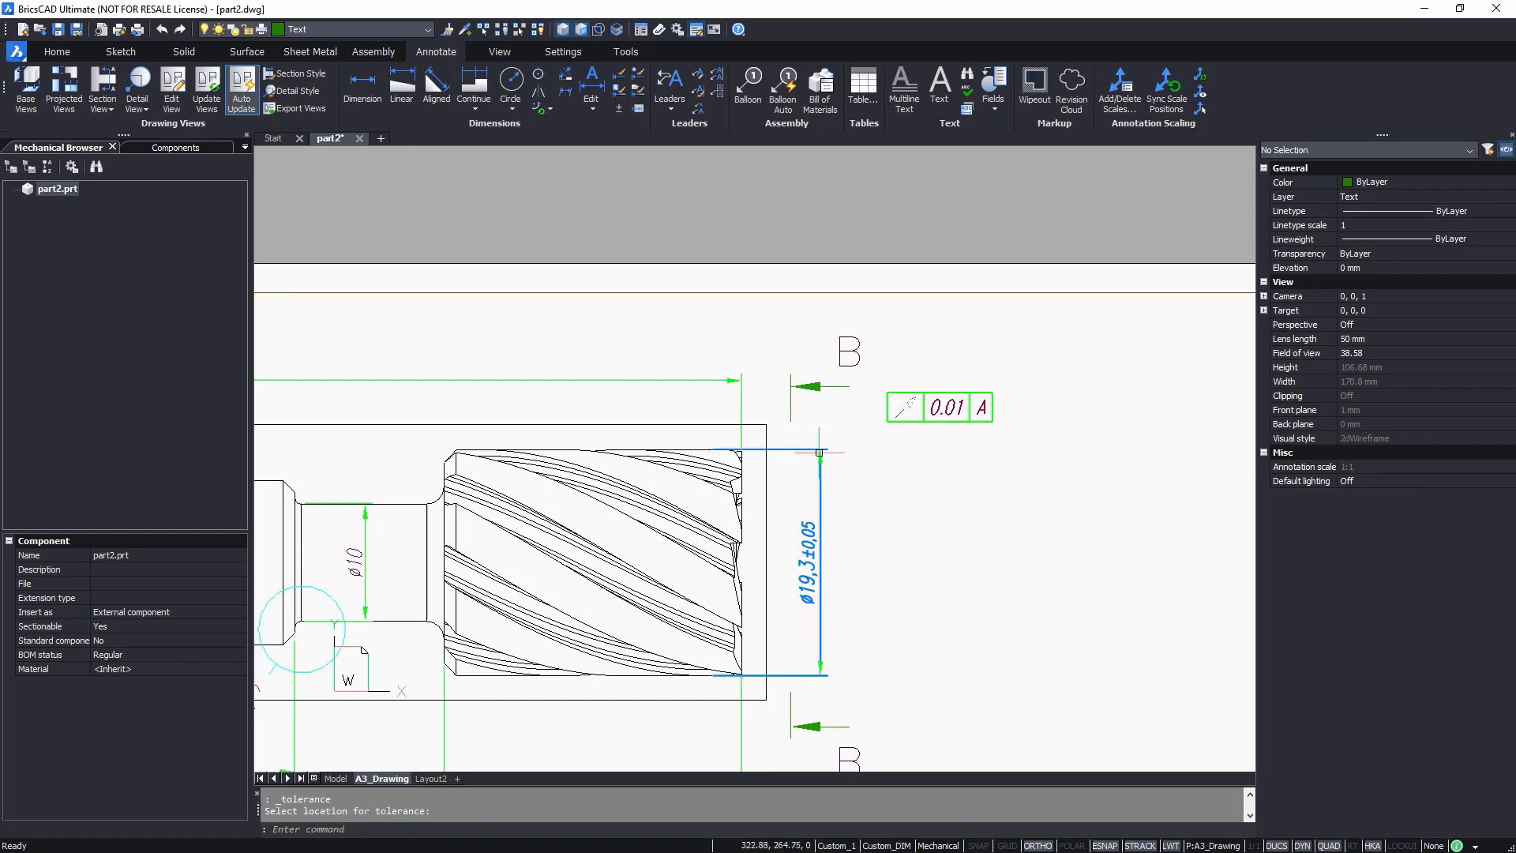
left_click(820, 448)
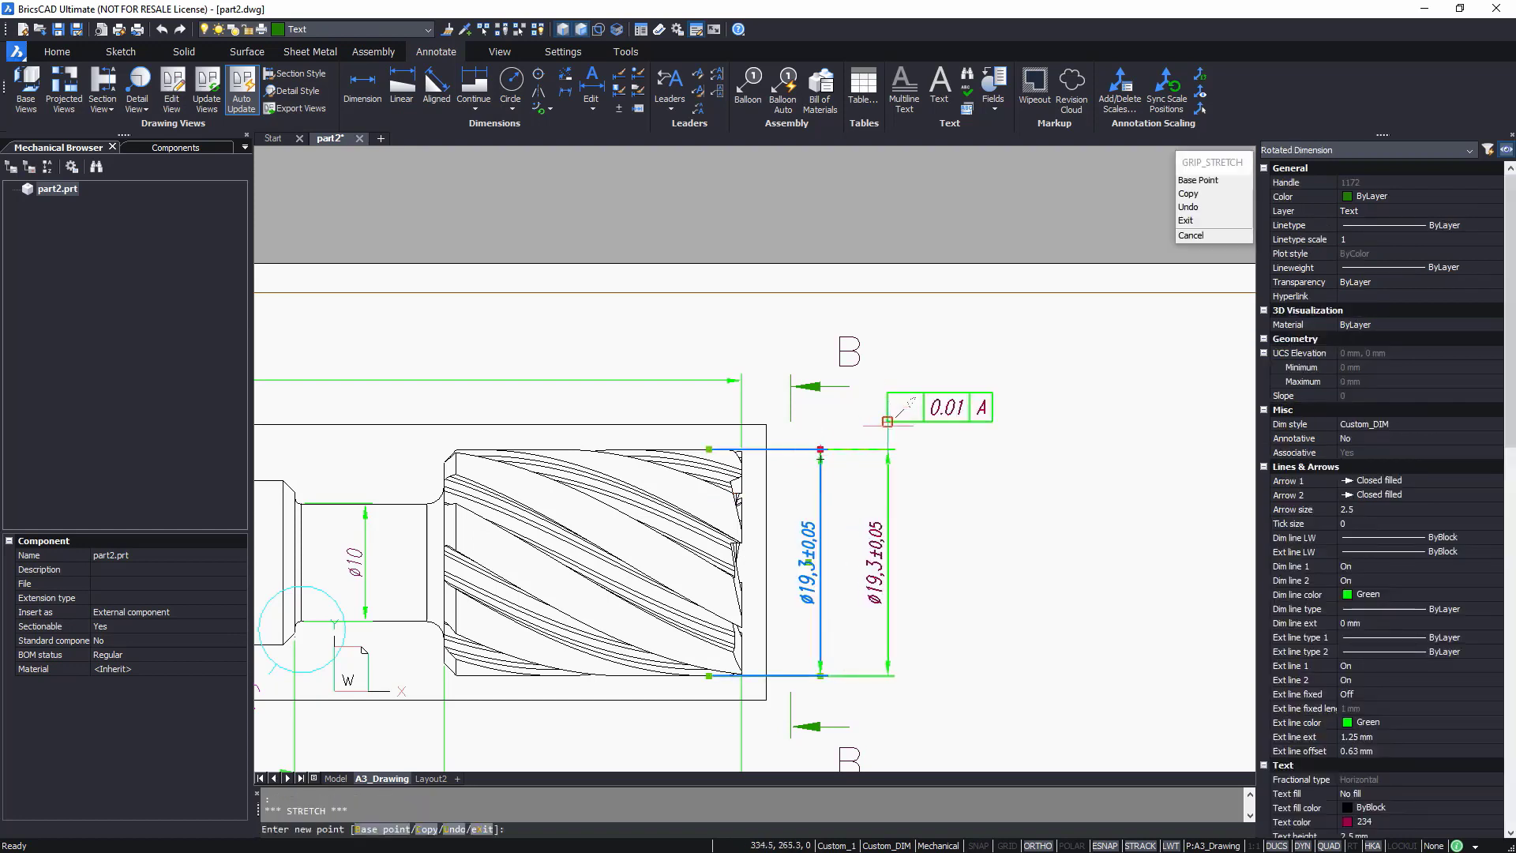
left_click(887, 435)
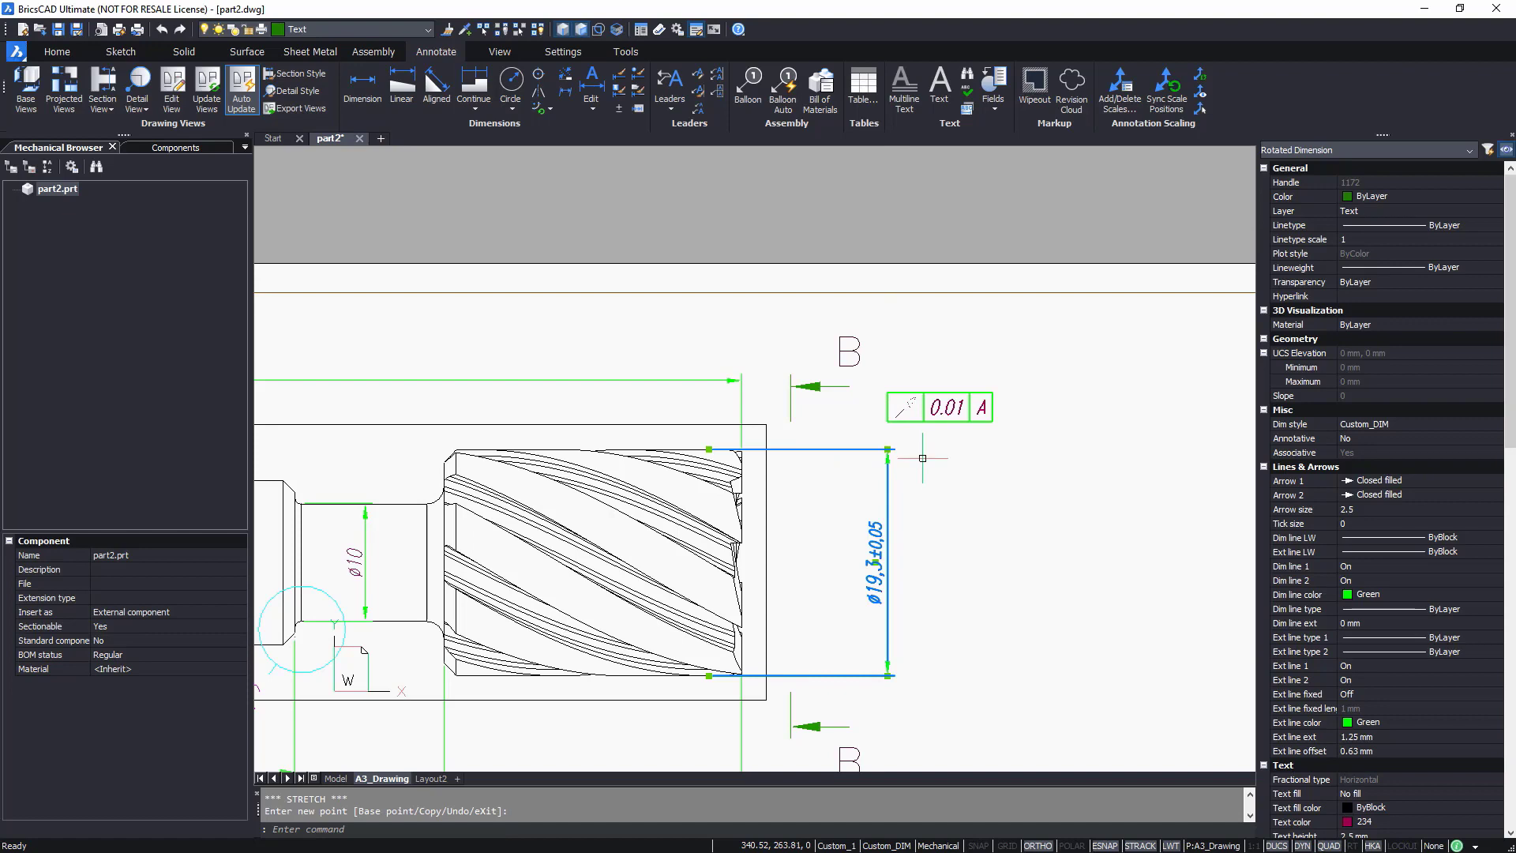
- Draw a vertical leader from the upper end of the fluted head's diameter dimension to the geometric tolerance frame
left_click(671, 111)
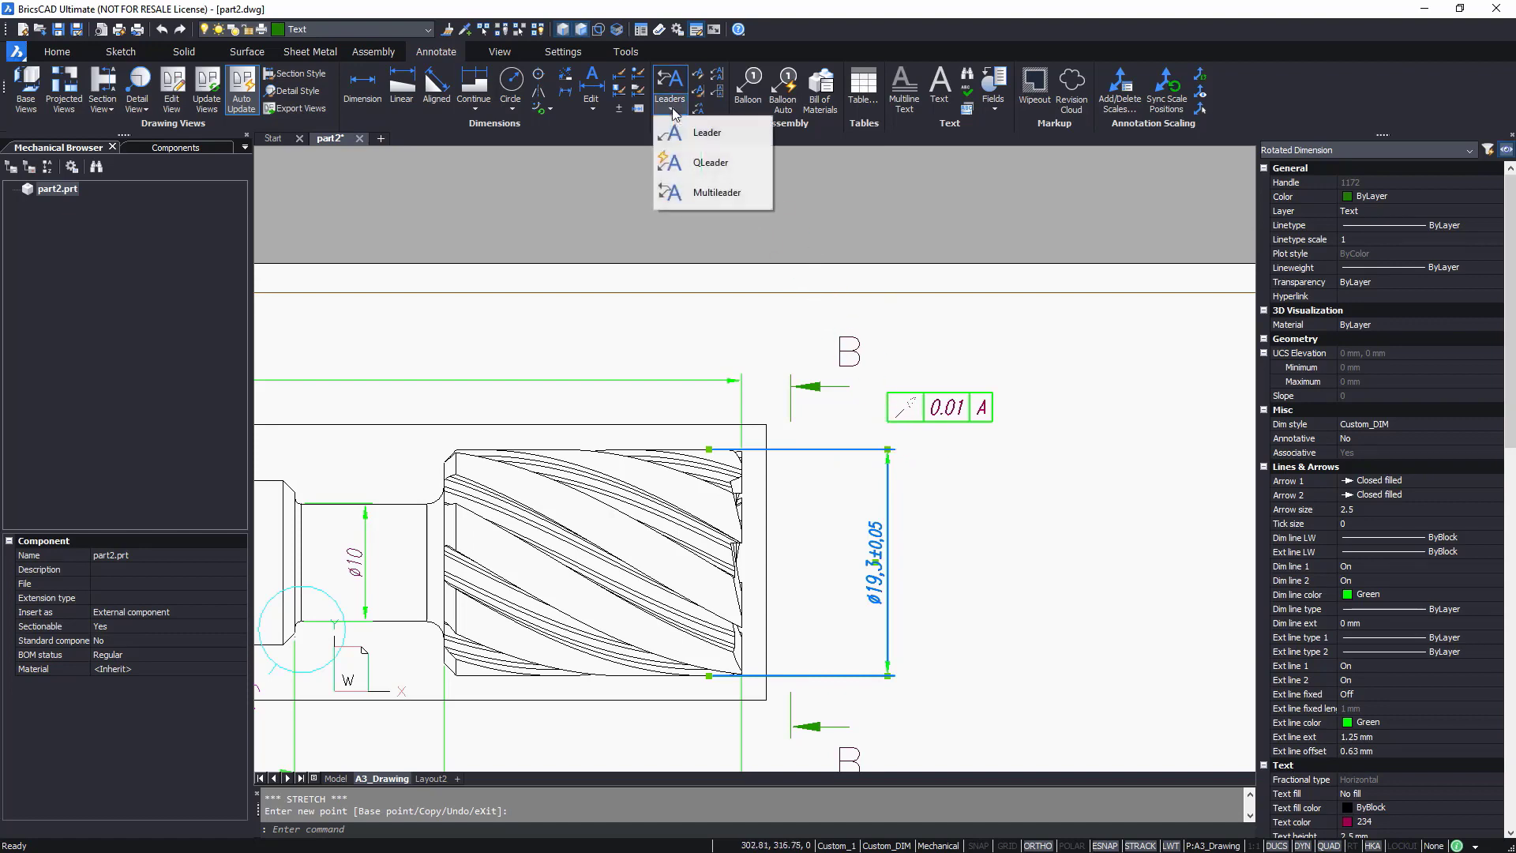
left_click(686, 133)
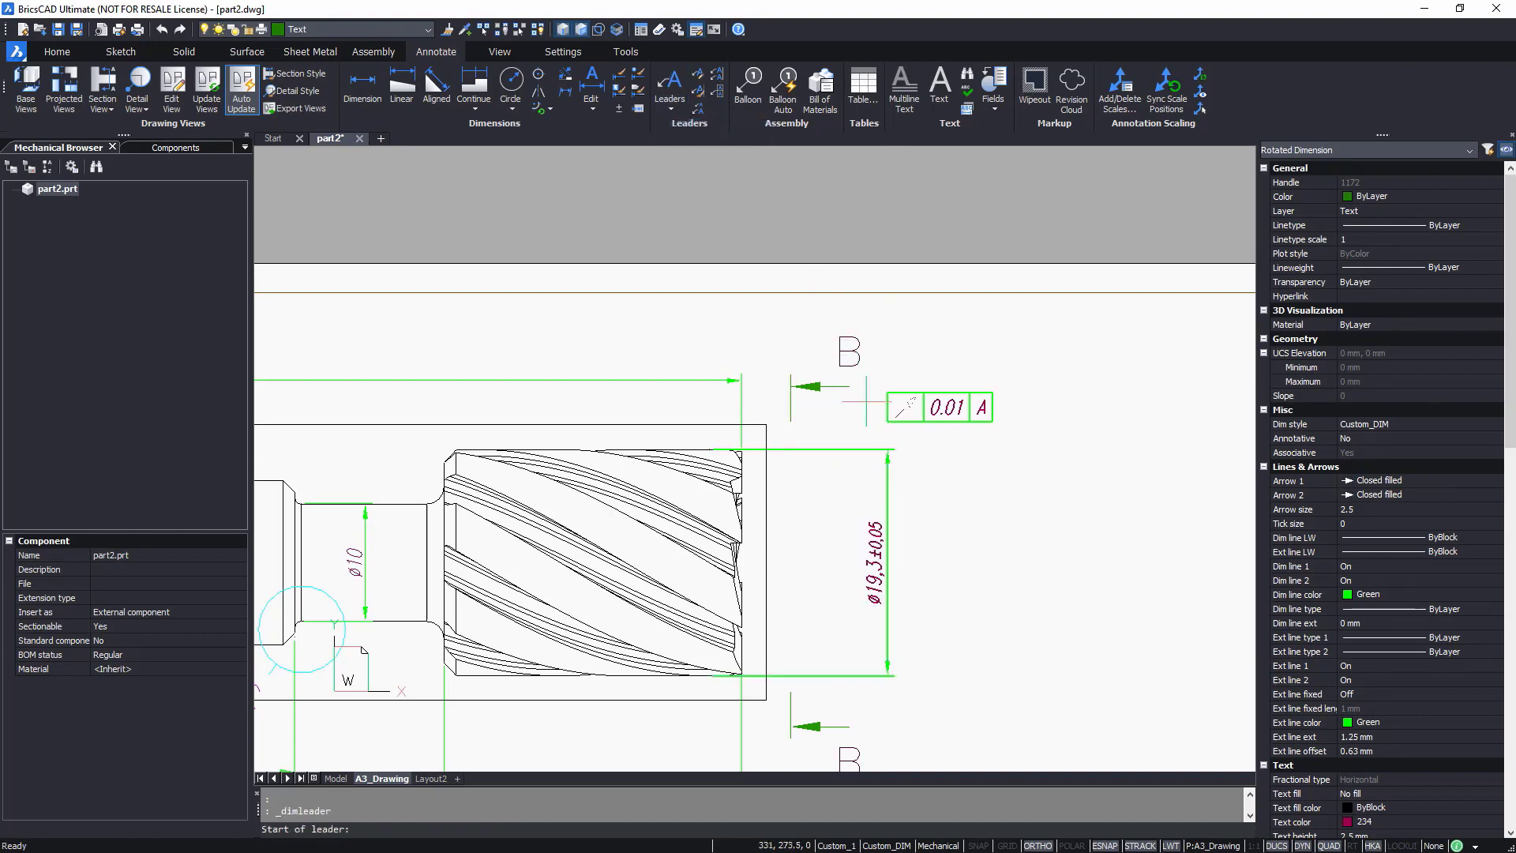
left_click(887, 423)
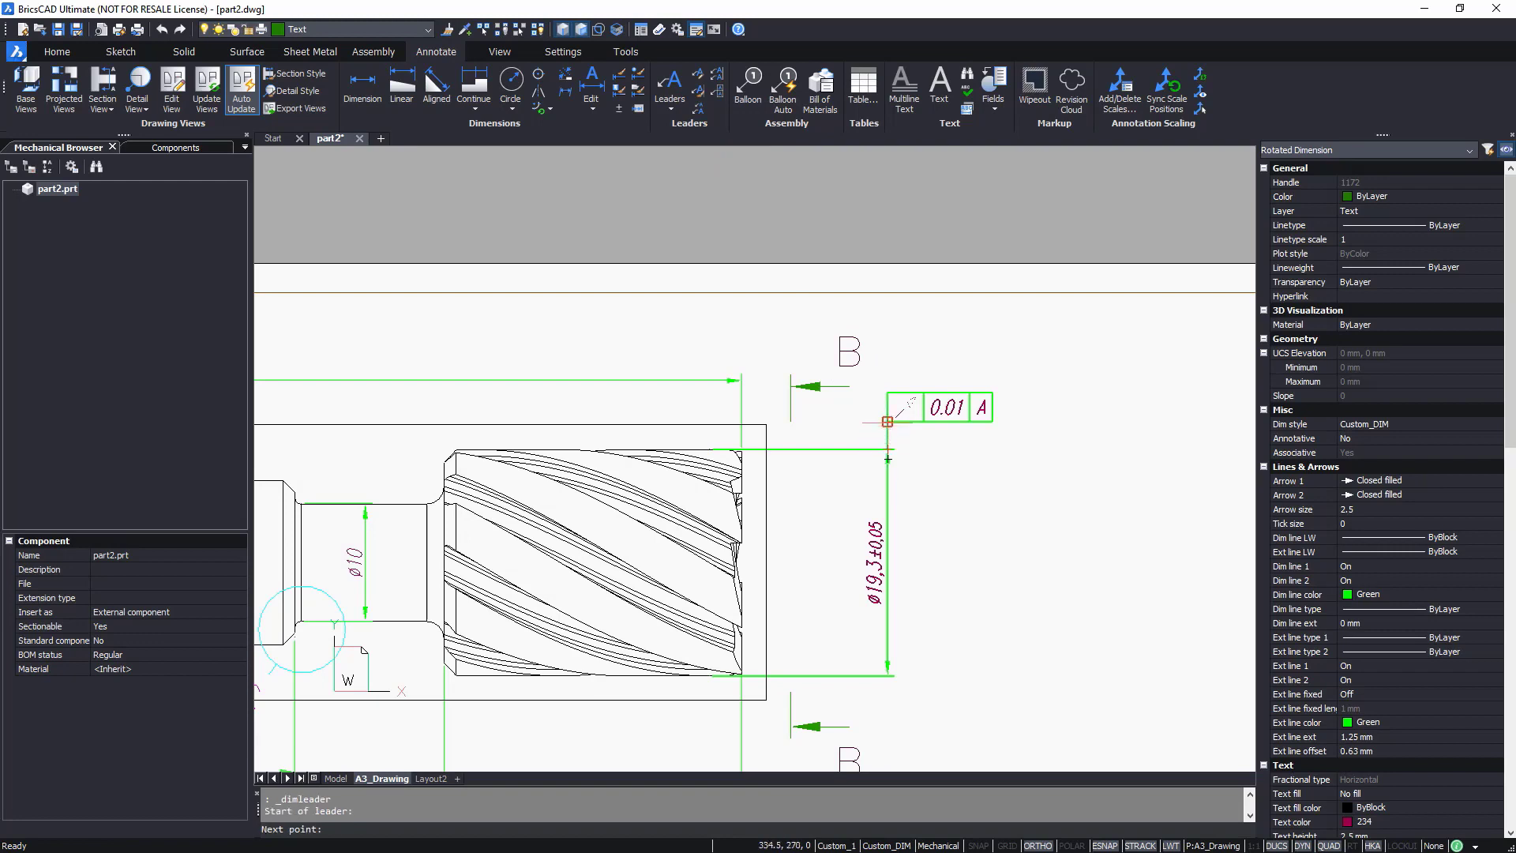
left_click(888, 393)
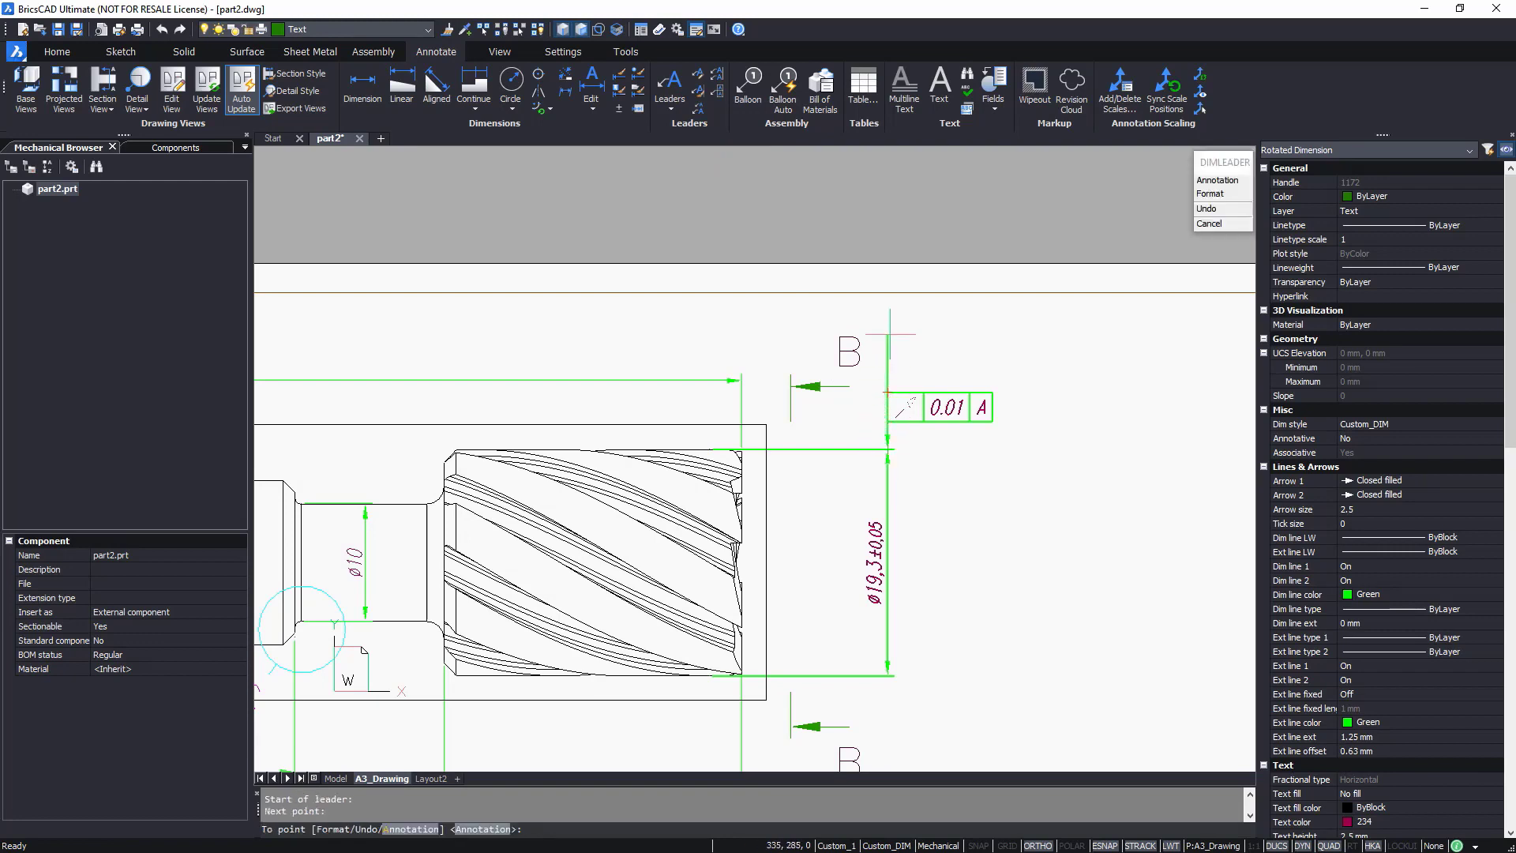
key("Escape")
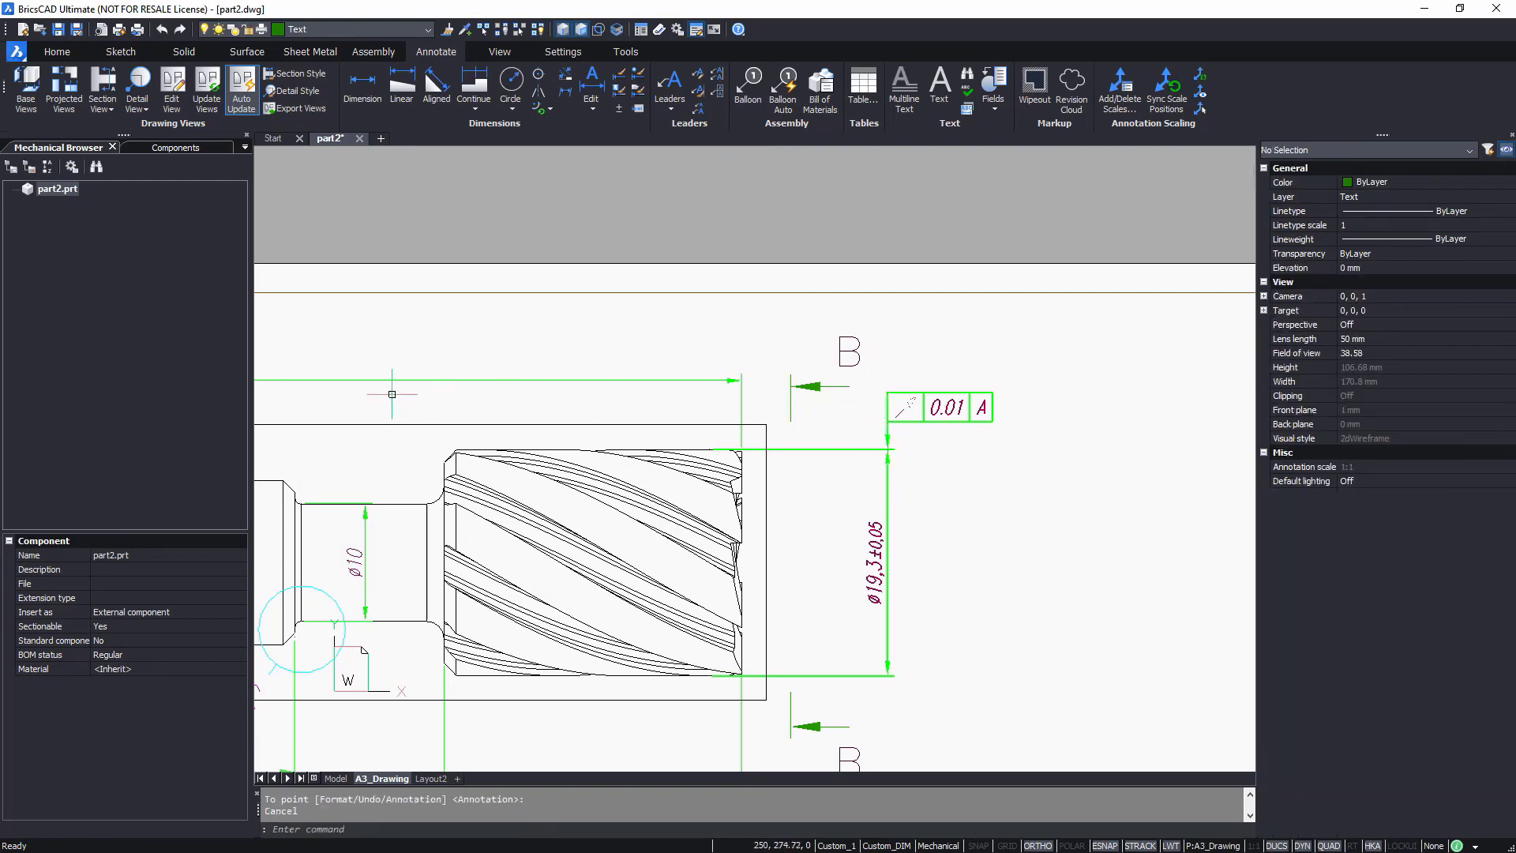
- Switch the workspace from Mechanical to Drafting
middle_click_drag(392, 393, 736, 424)
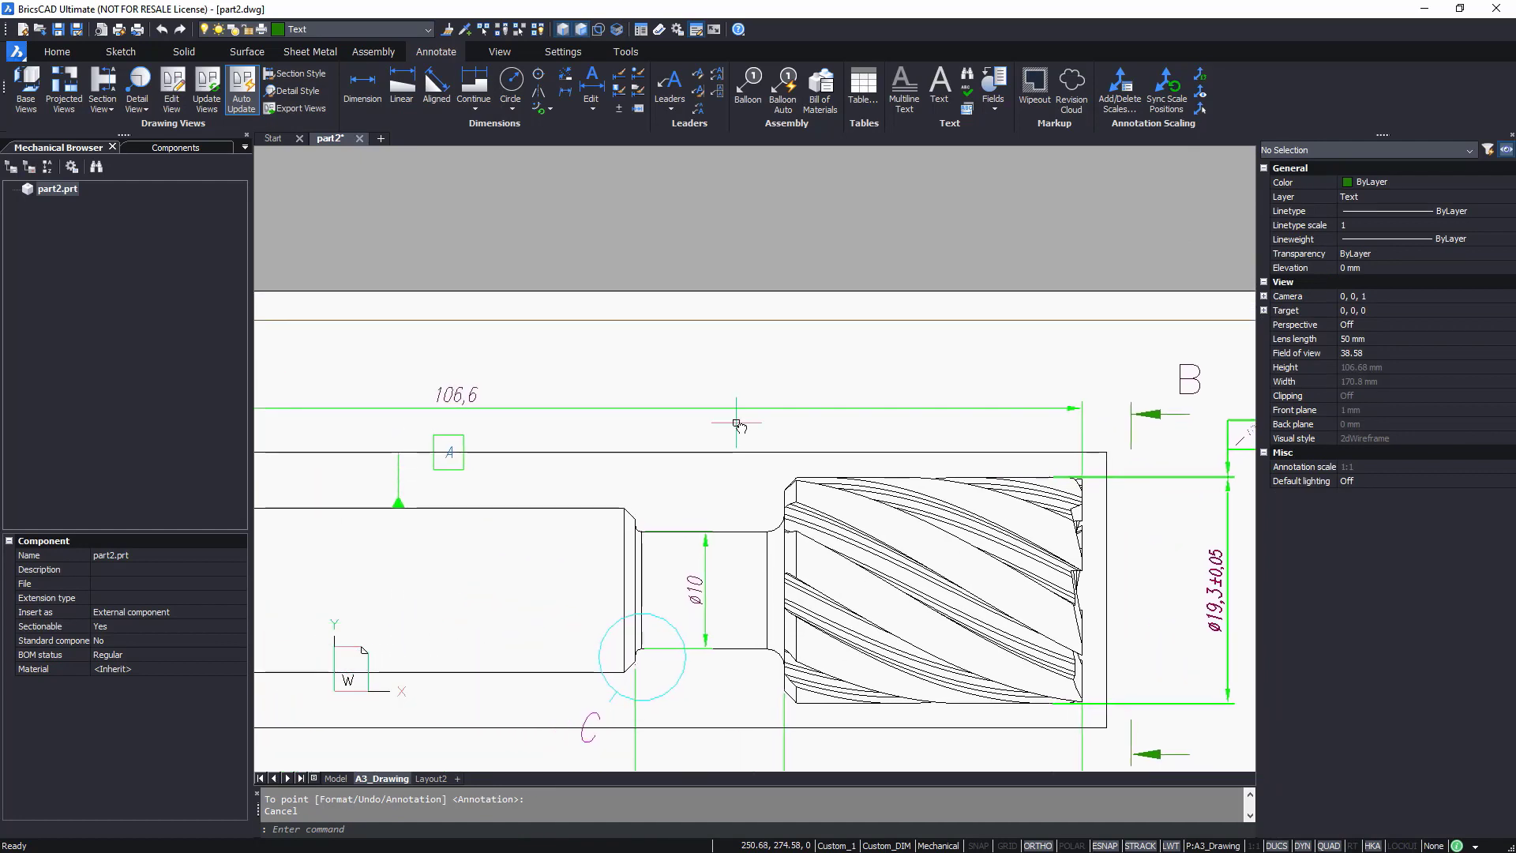
left_click(937, 845)
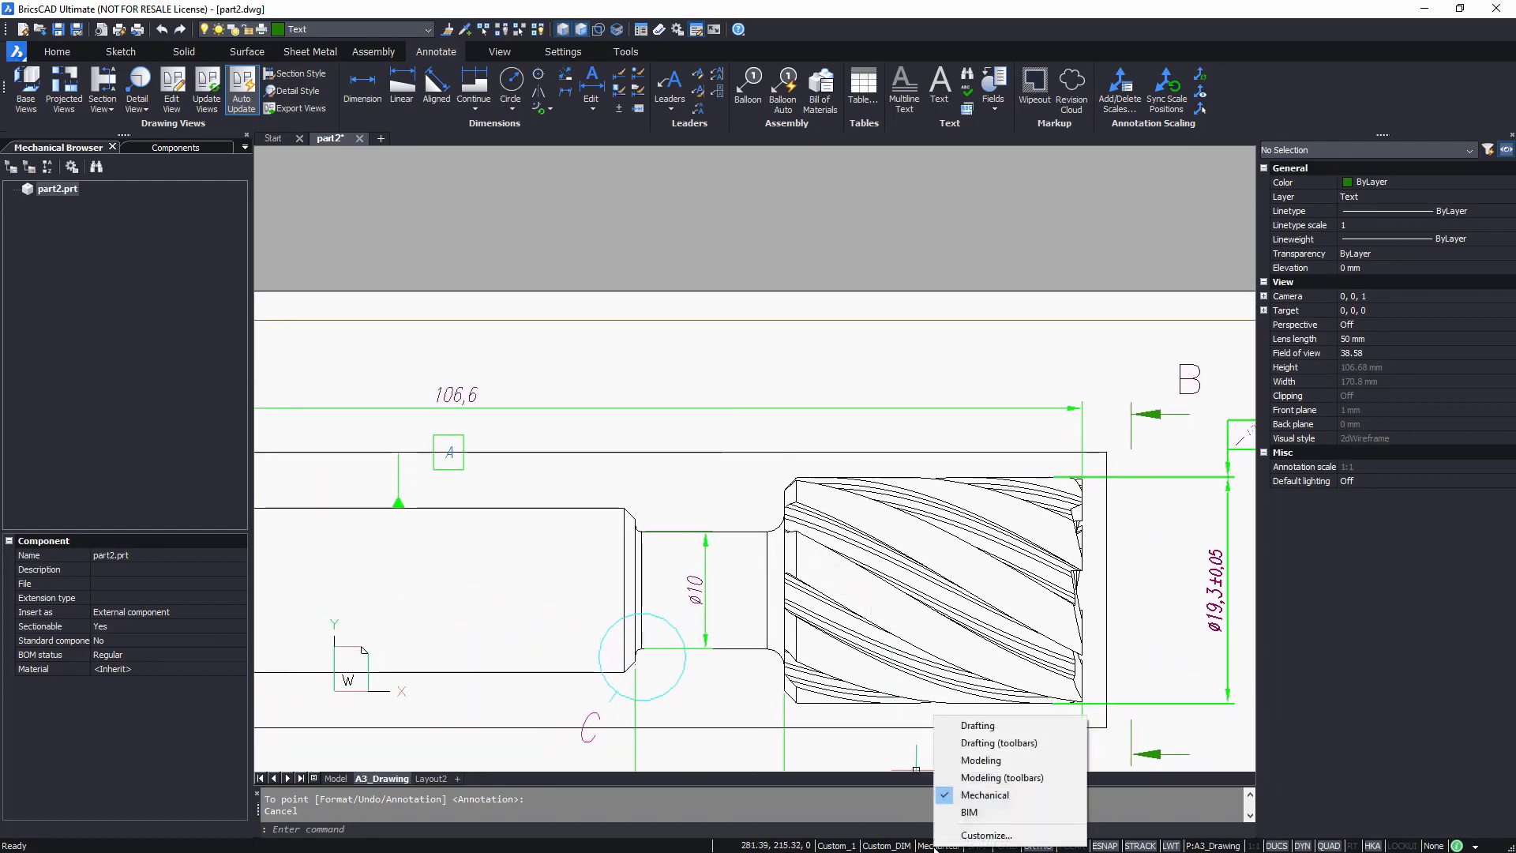
left_click(970, 726)
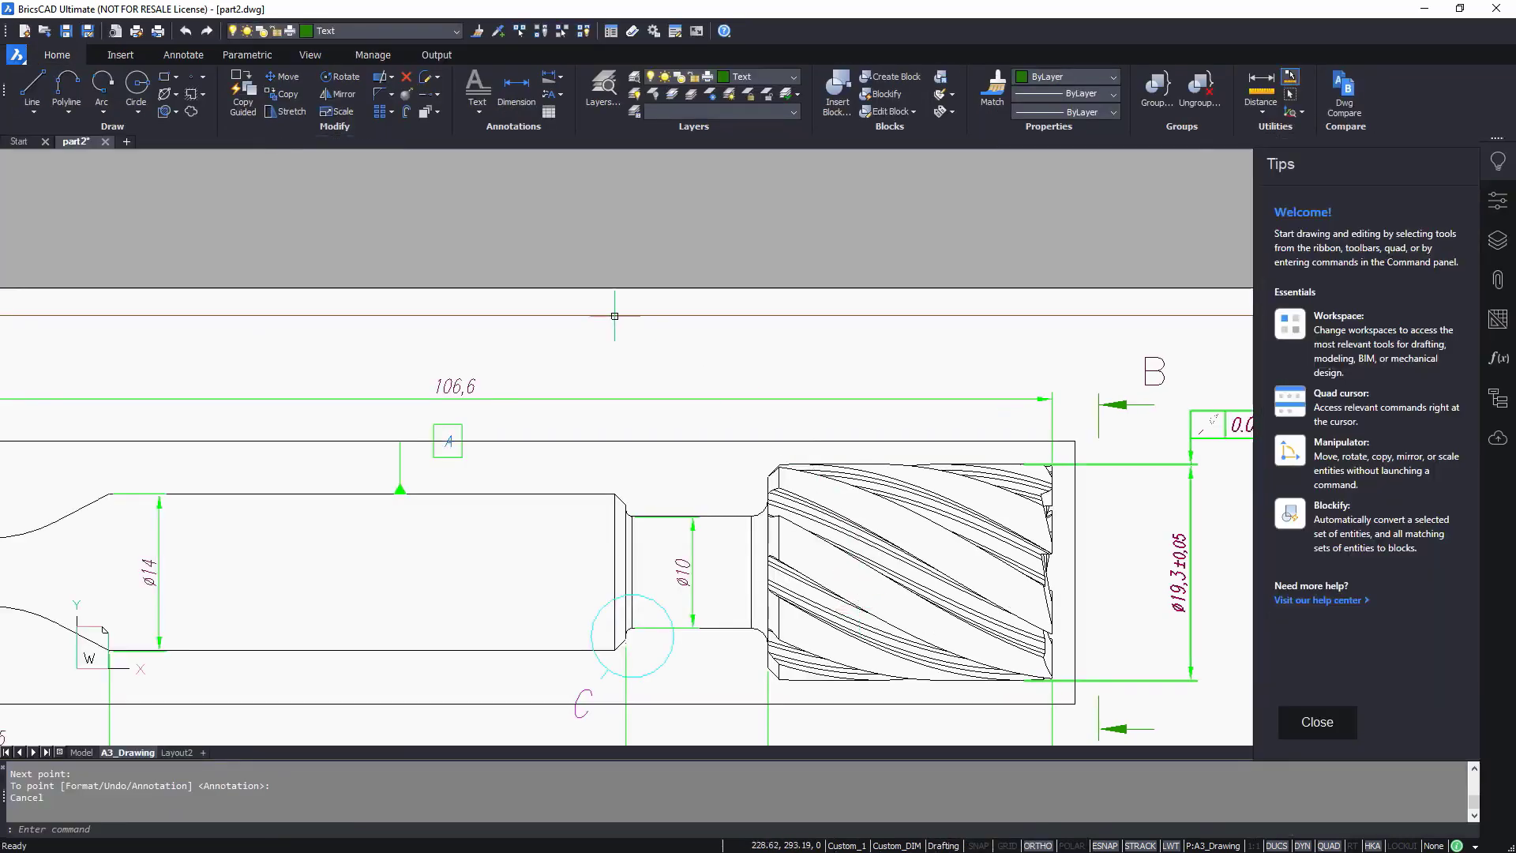
- Insert the Roughness block on the shank's upper edge in the base view with the value Ra 1.6
left_click(120, 55)
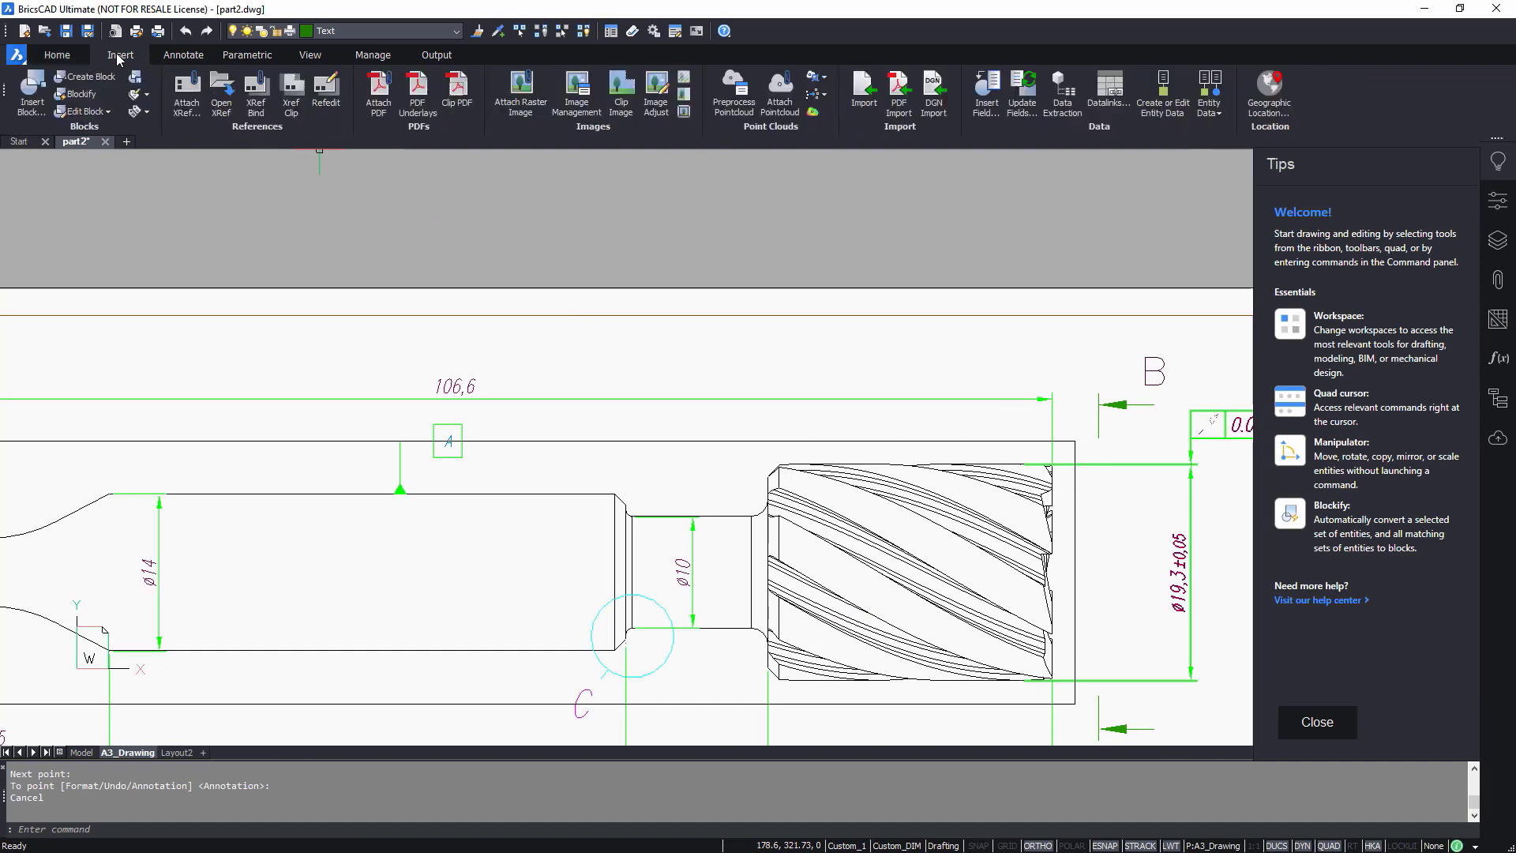
left_click(32, 88)
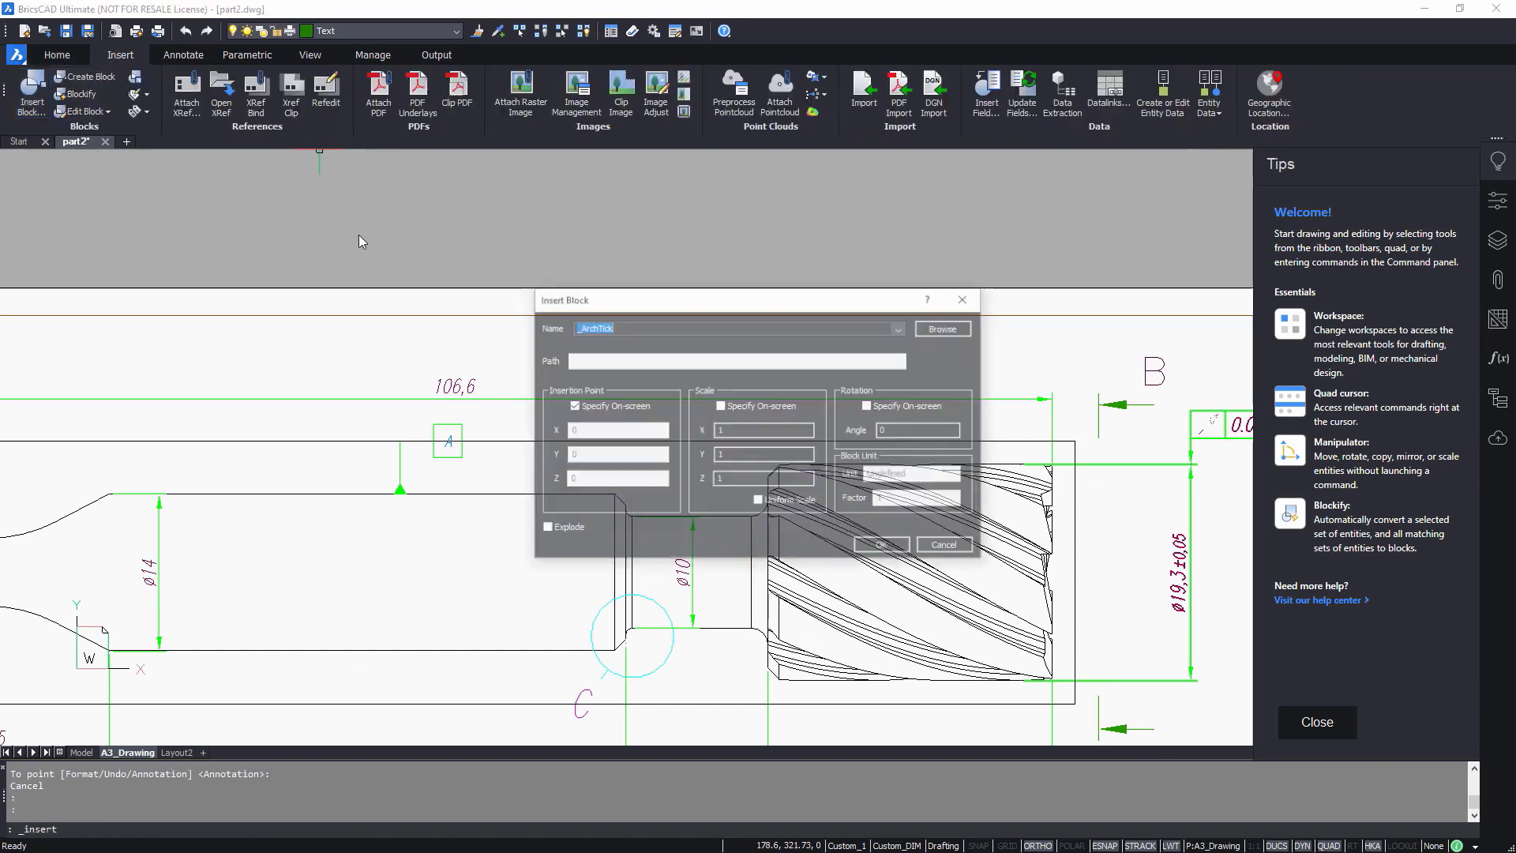
left_click(901, 329)
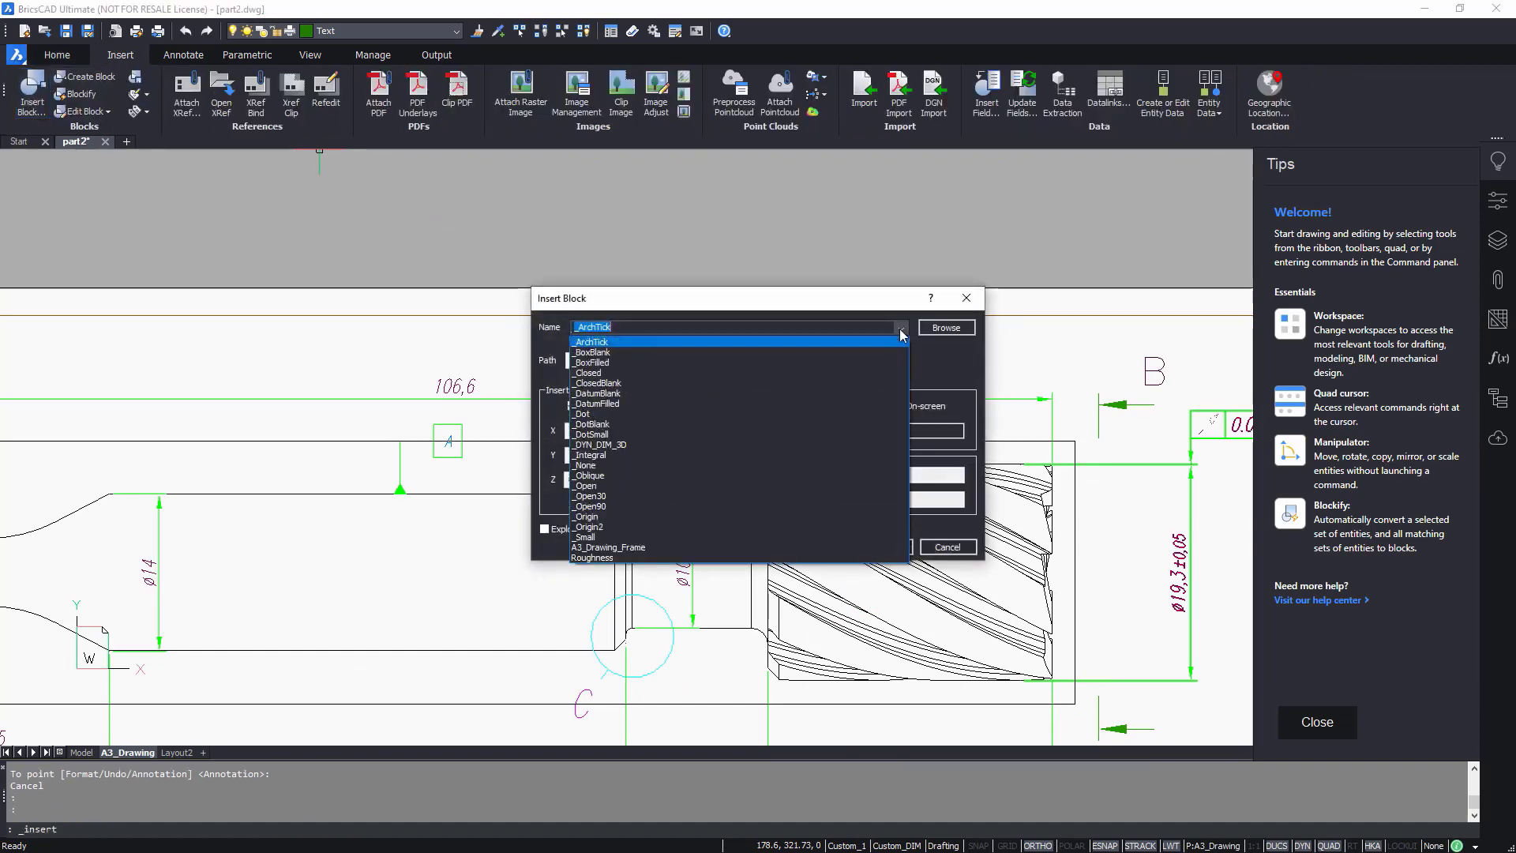
left_click(622, 558)
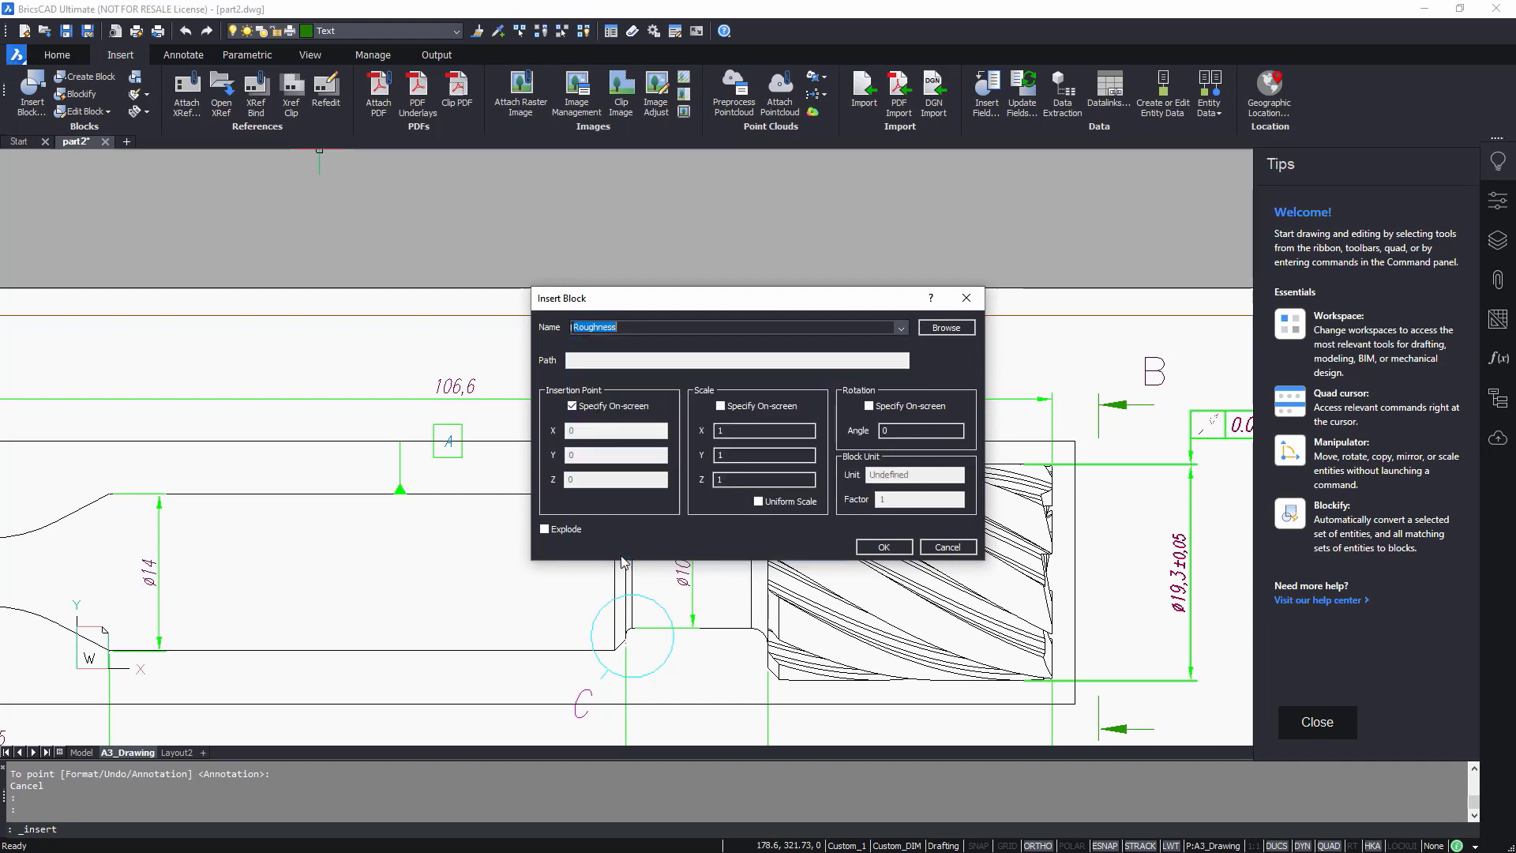
left_click(883, 547)
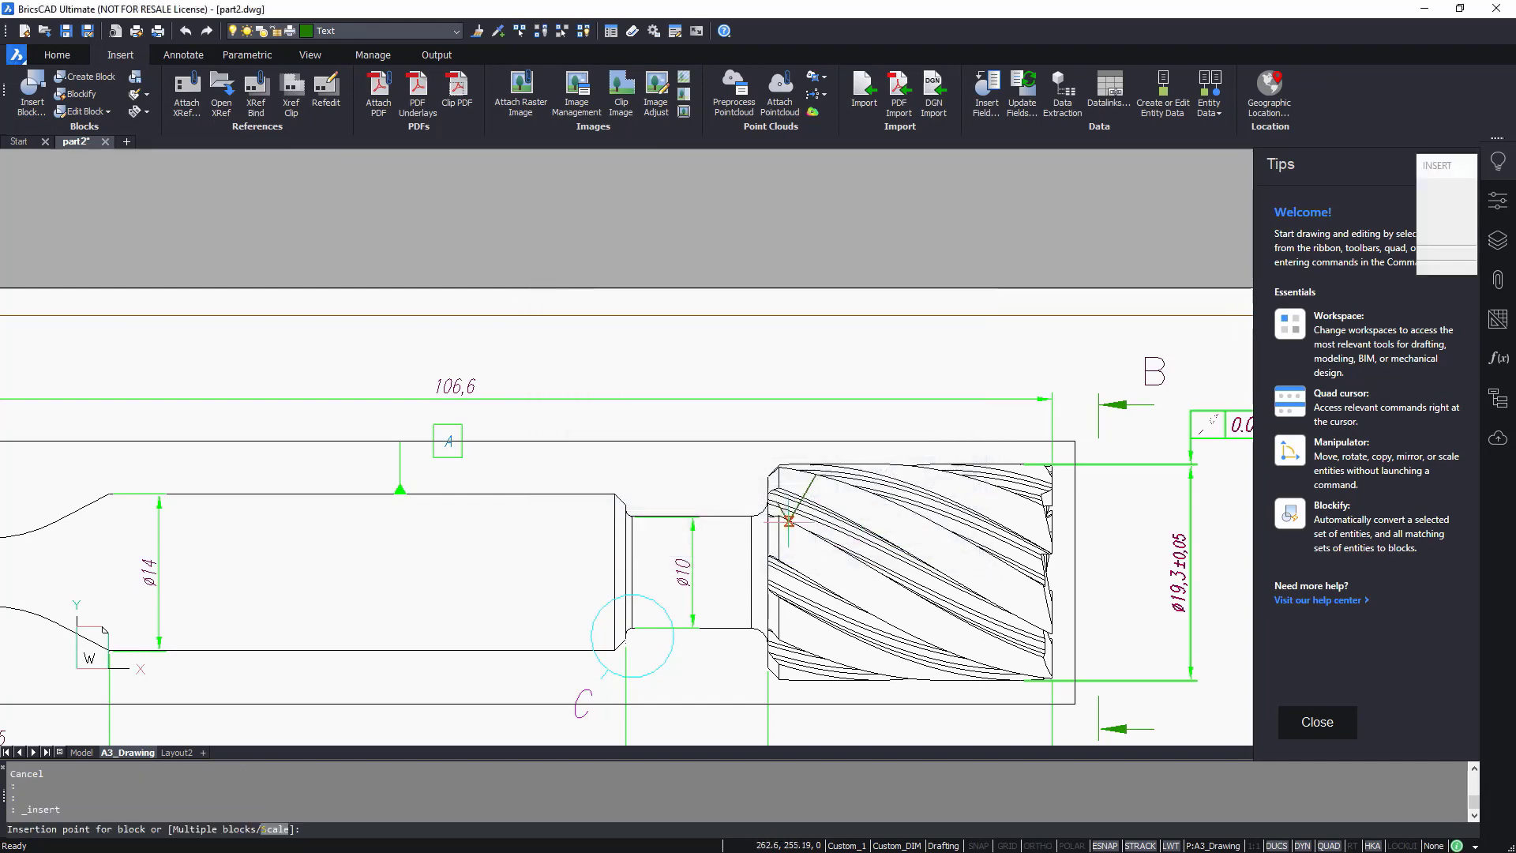
left_click(537, 494)
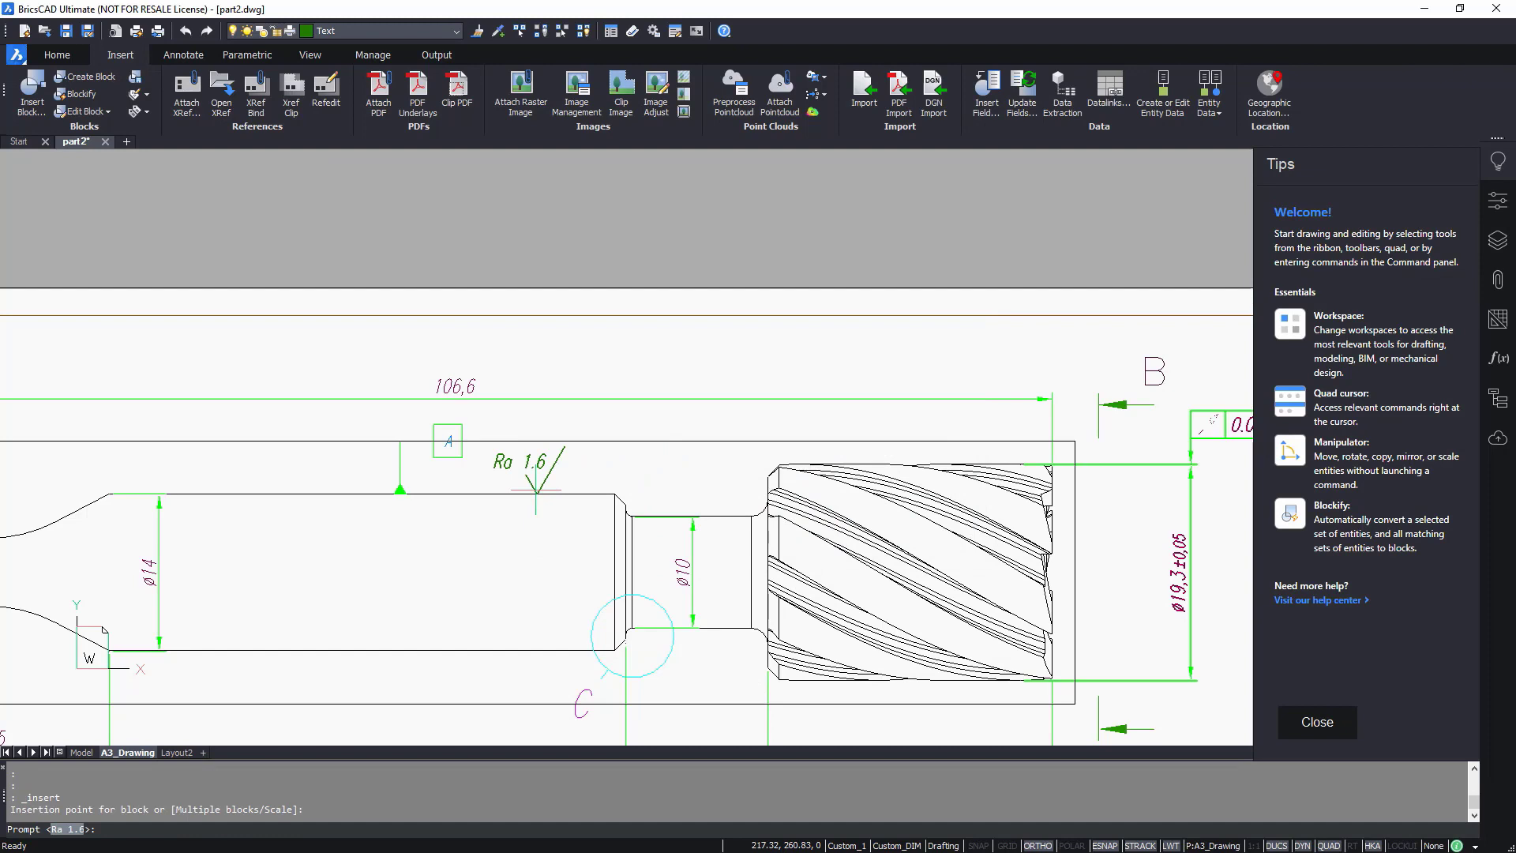
key("Return")
- Insert another Roughness block on the fluted head's upper edge with the value Ra 0.4
key("Return")
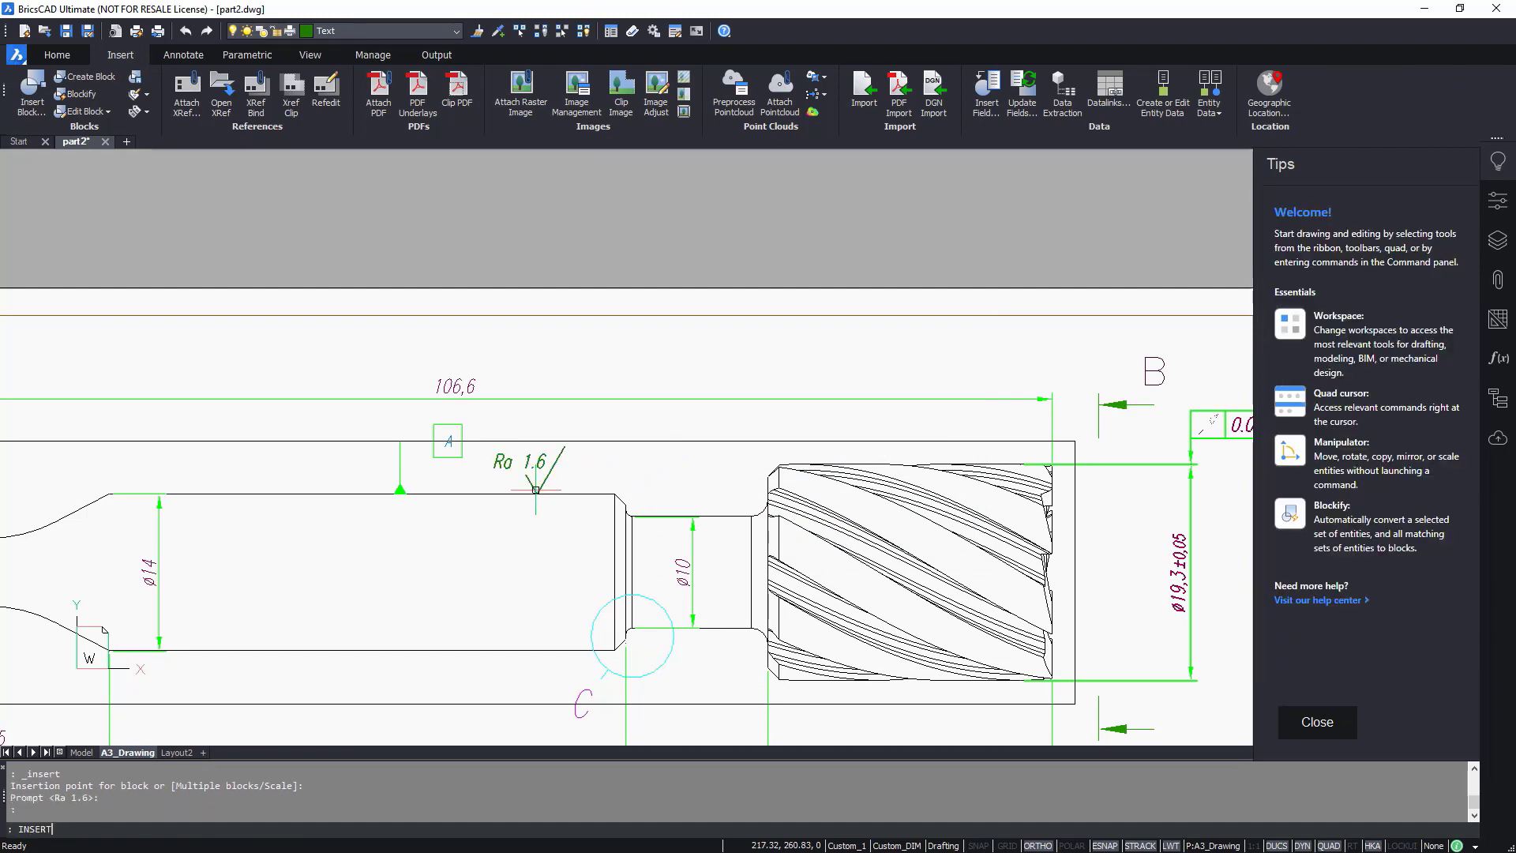
key("Return")
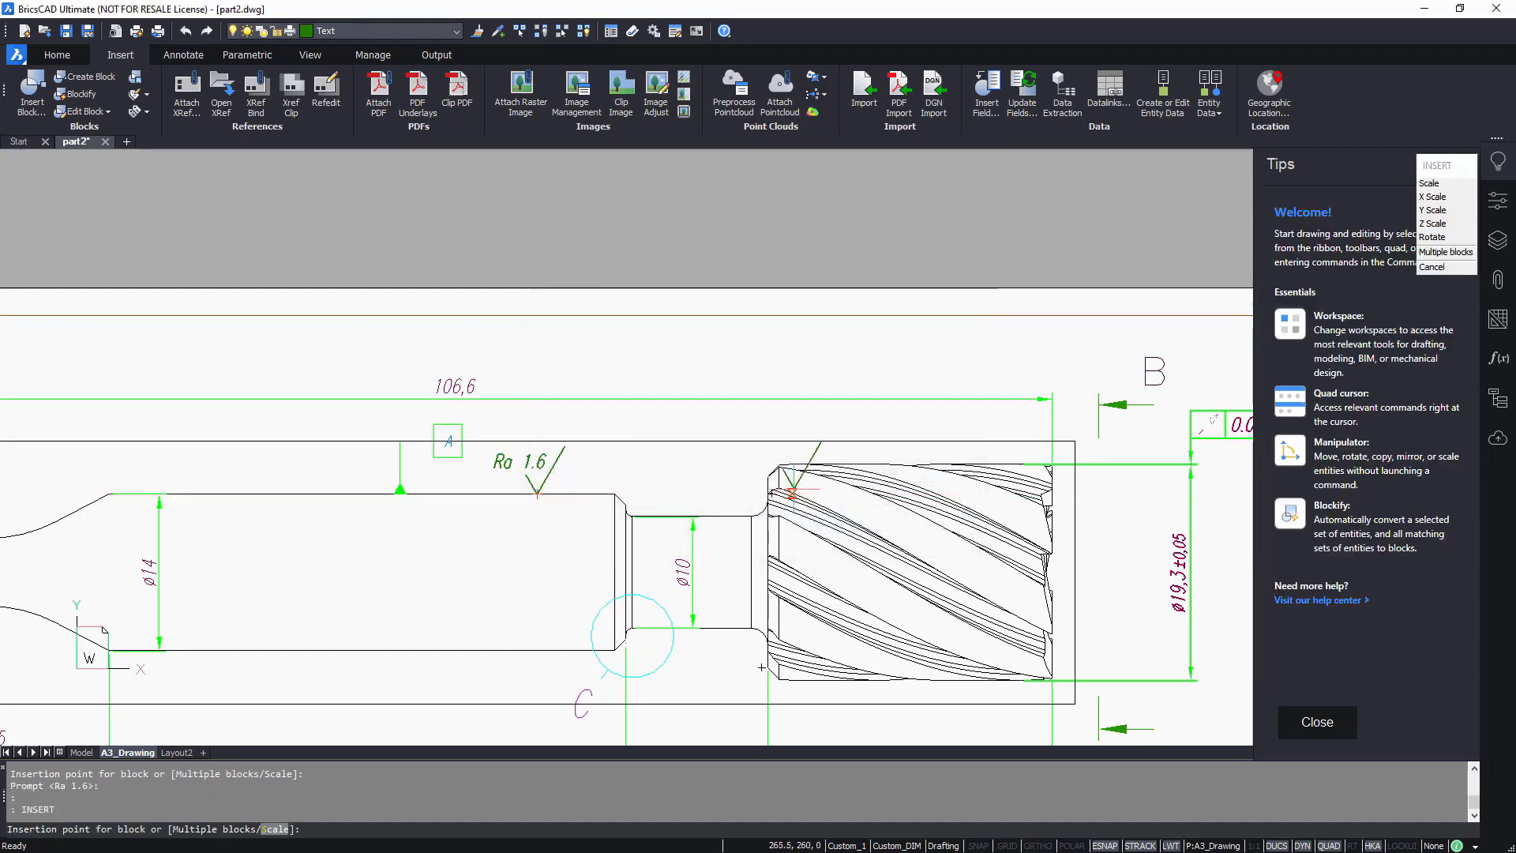
left_click(877, 462)
type("R")
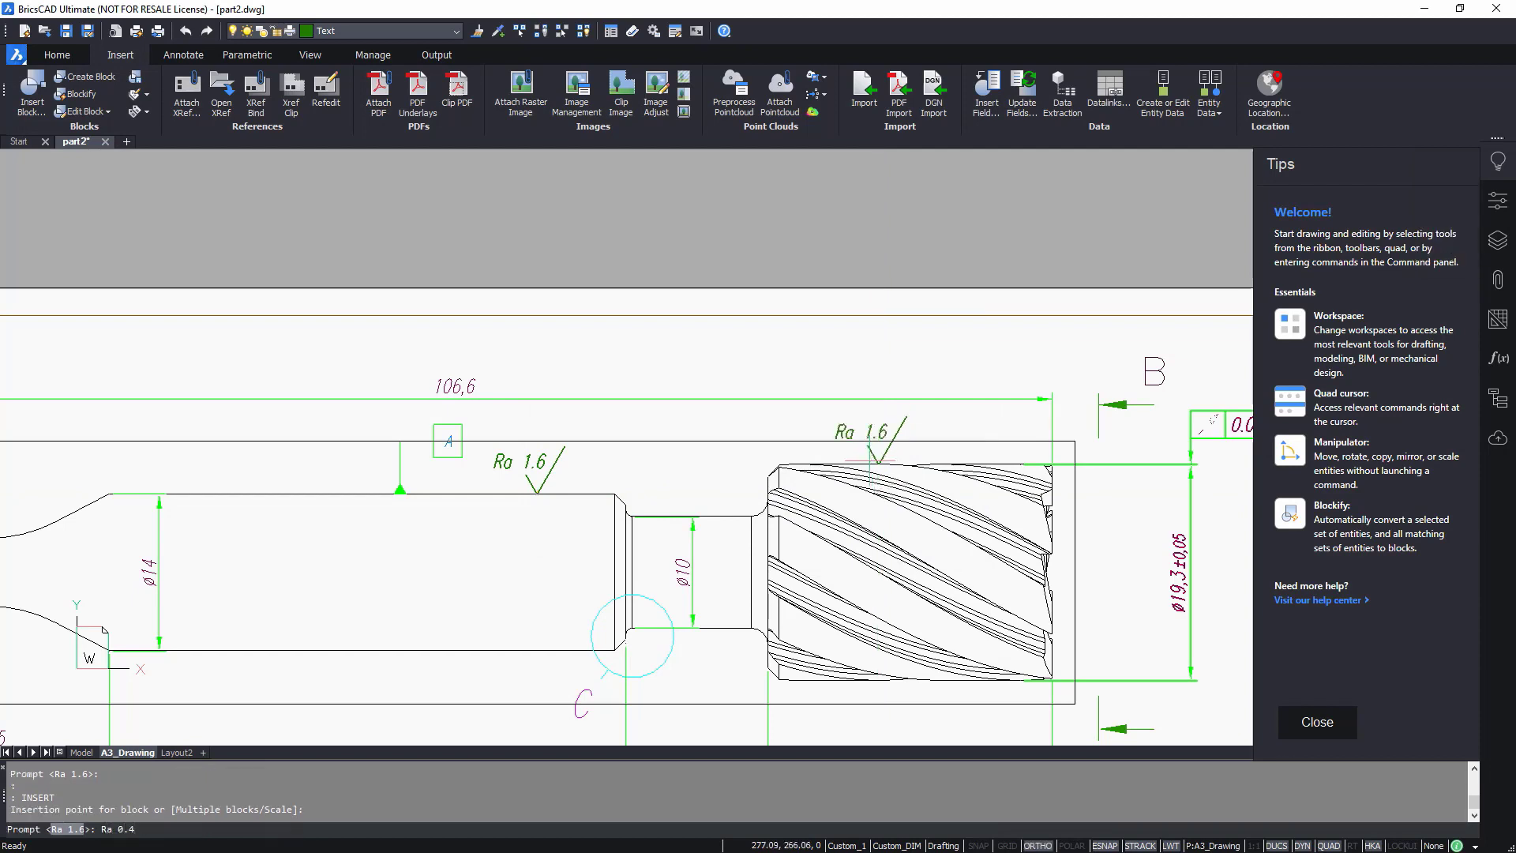
key("Return")
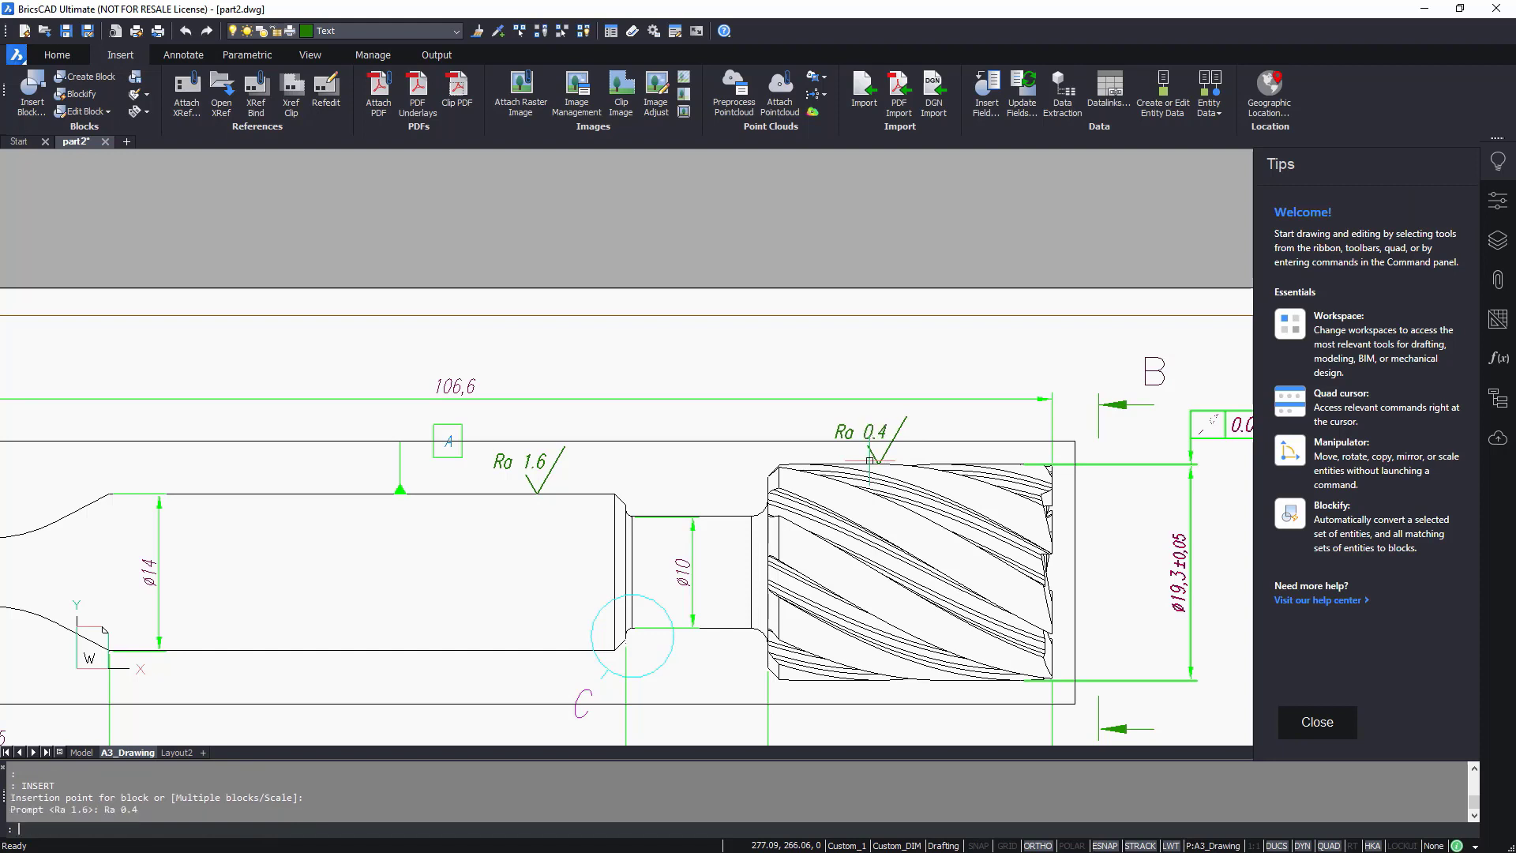
- Turn off the Drafting Viewports layer to hide the frames around the drawing views
middle_click(843, 257)
middle_click(843, 257)
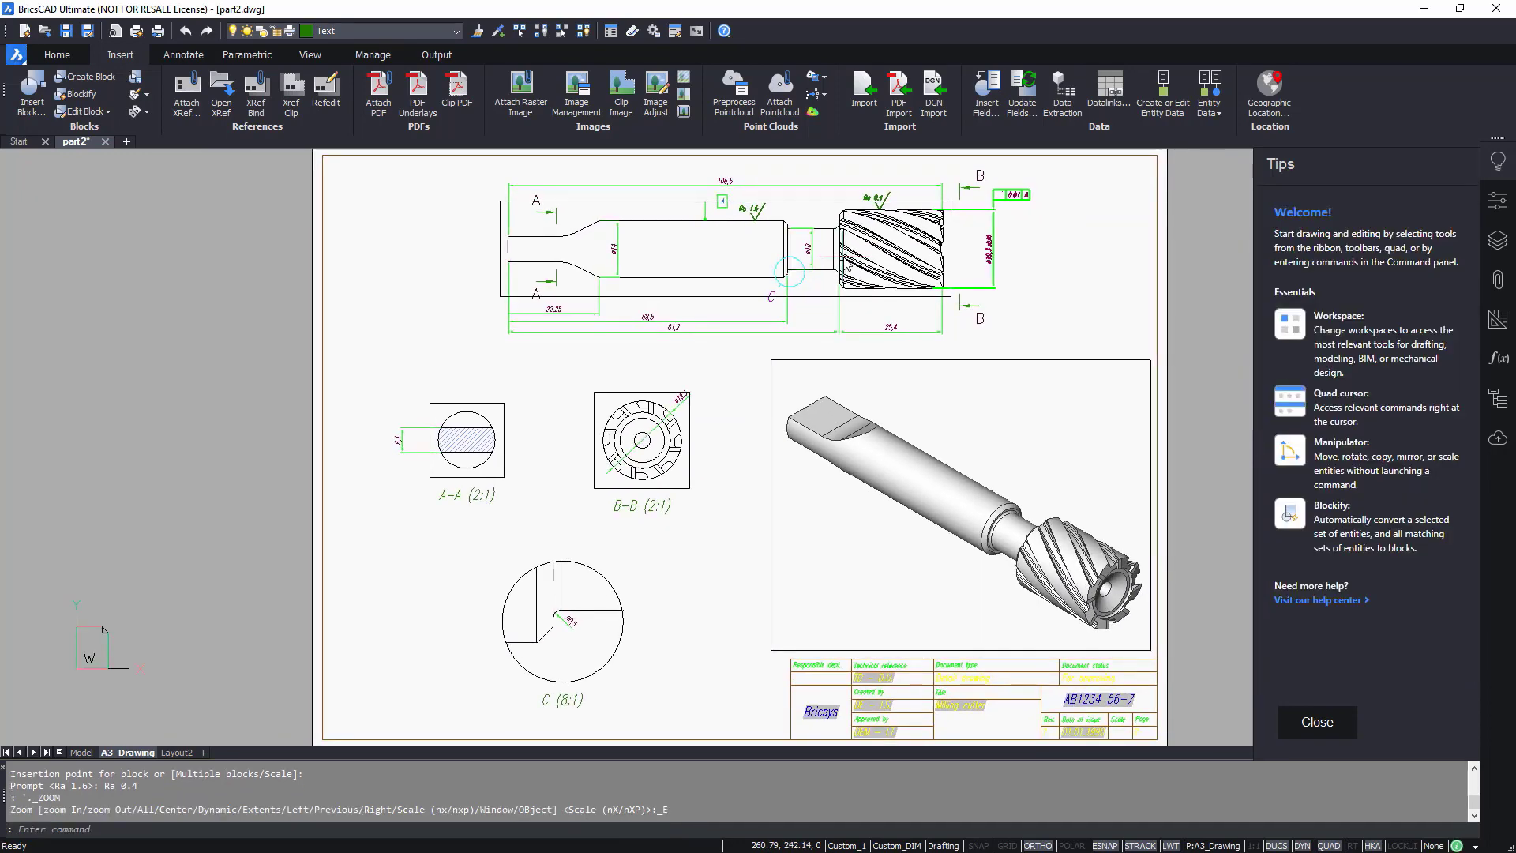
left_click(456, 32)
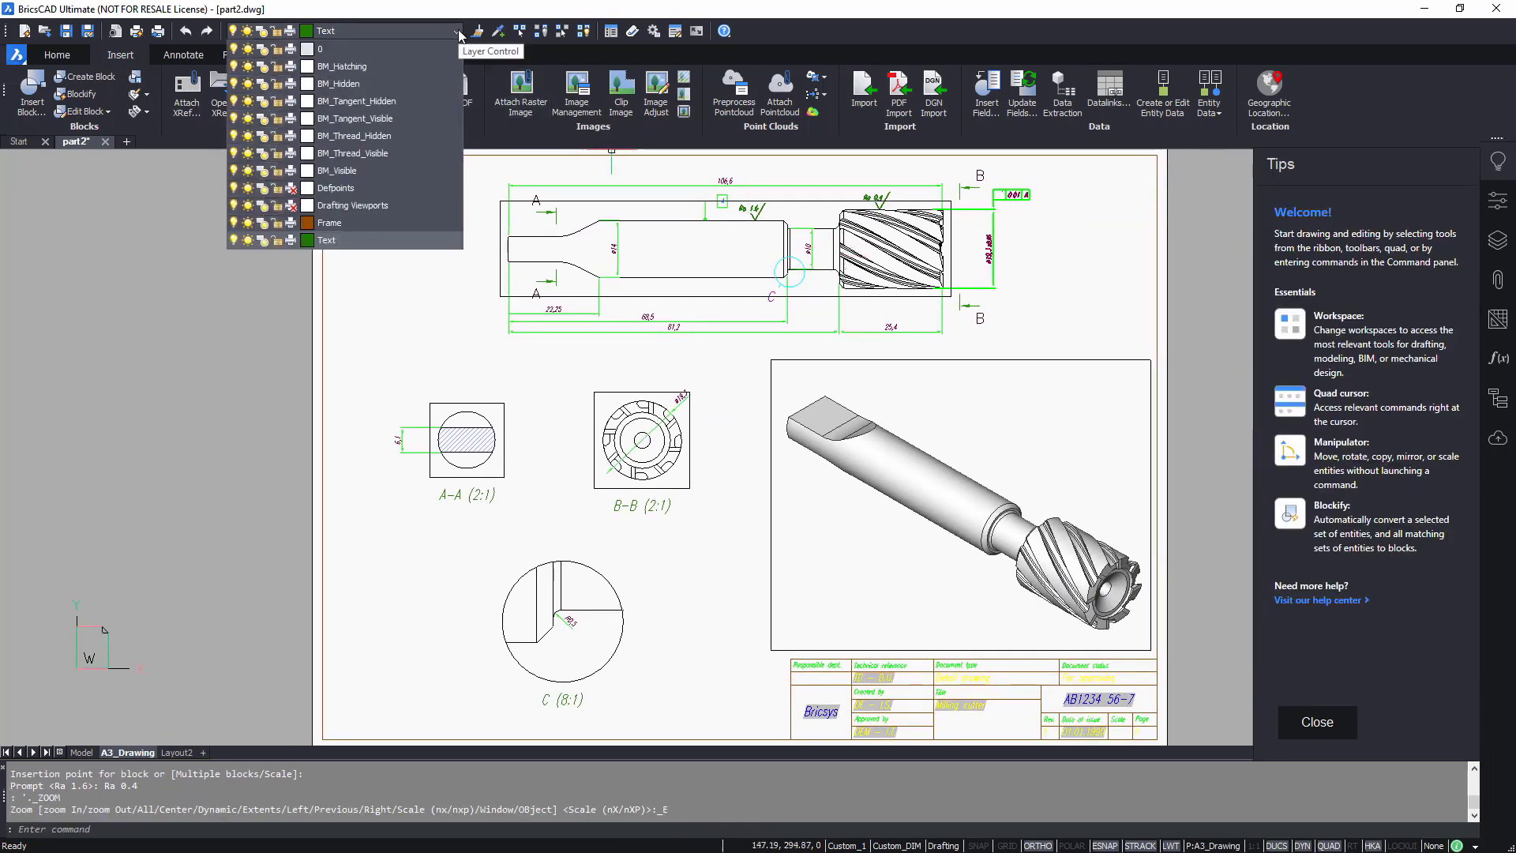
left_click(196, 334)
key("Escape")
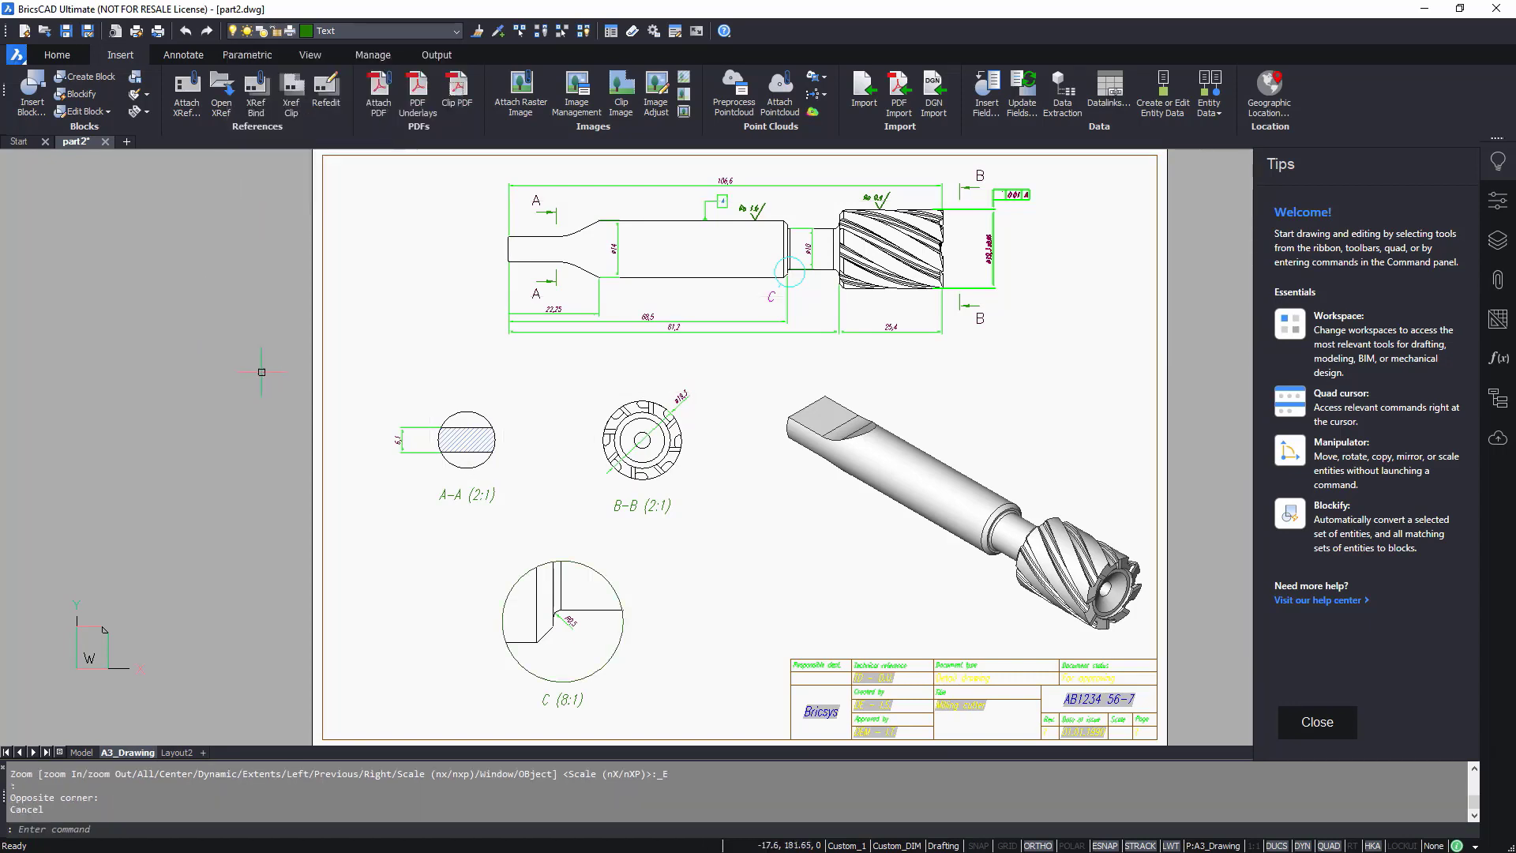
- Switch the workspace back to Mechanical and fit the whole A3 sheet in view
left_click(942, 846)
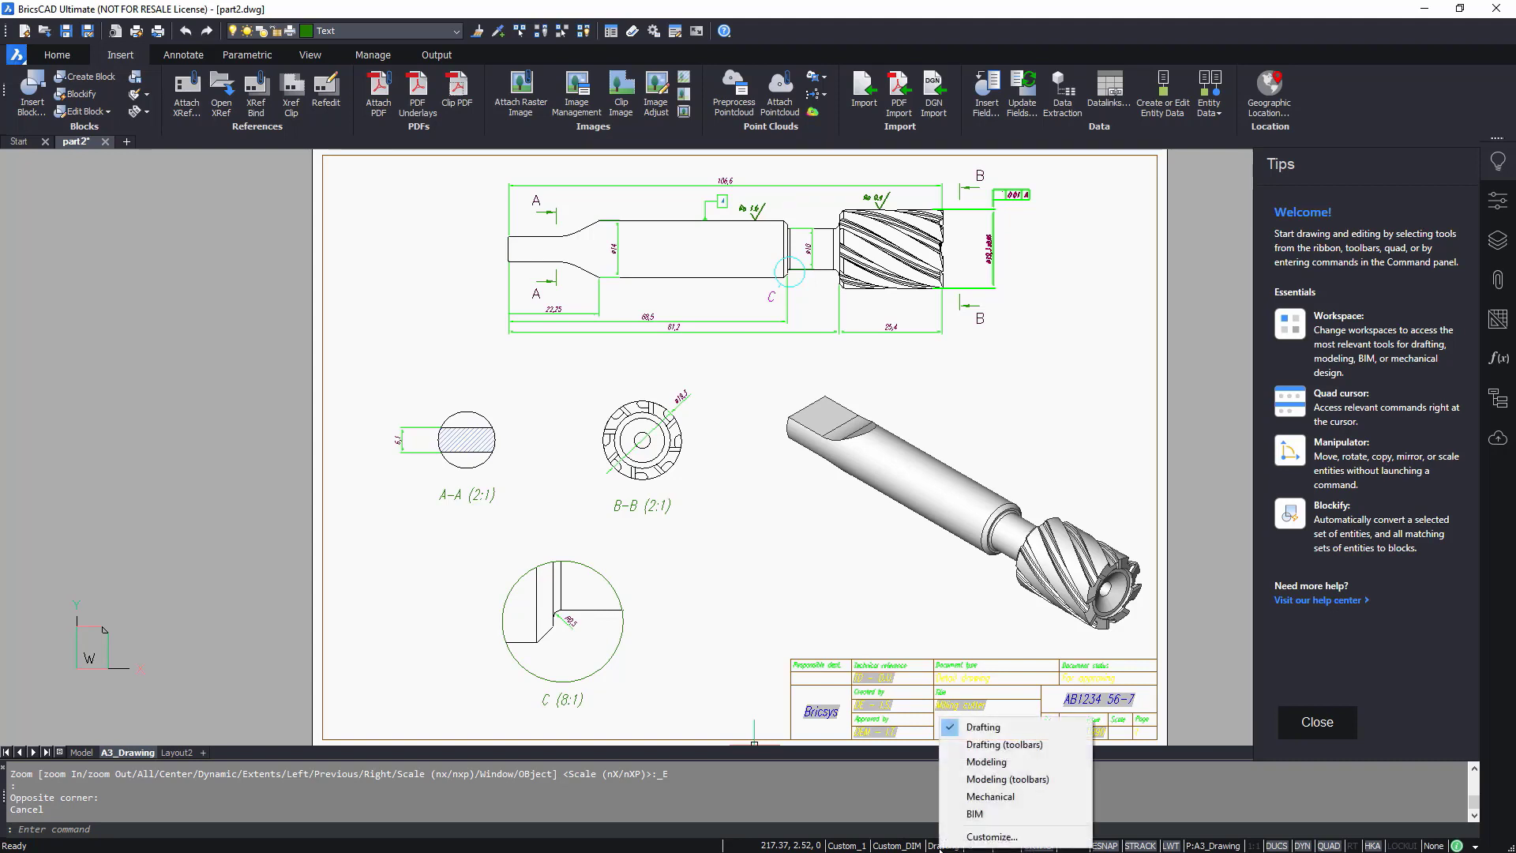
left_click(982, 797)
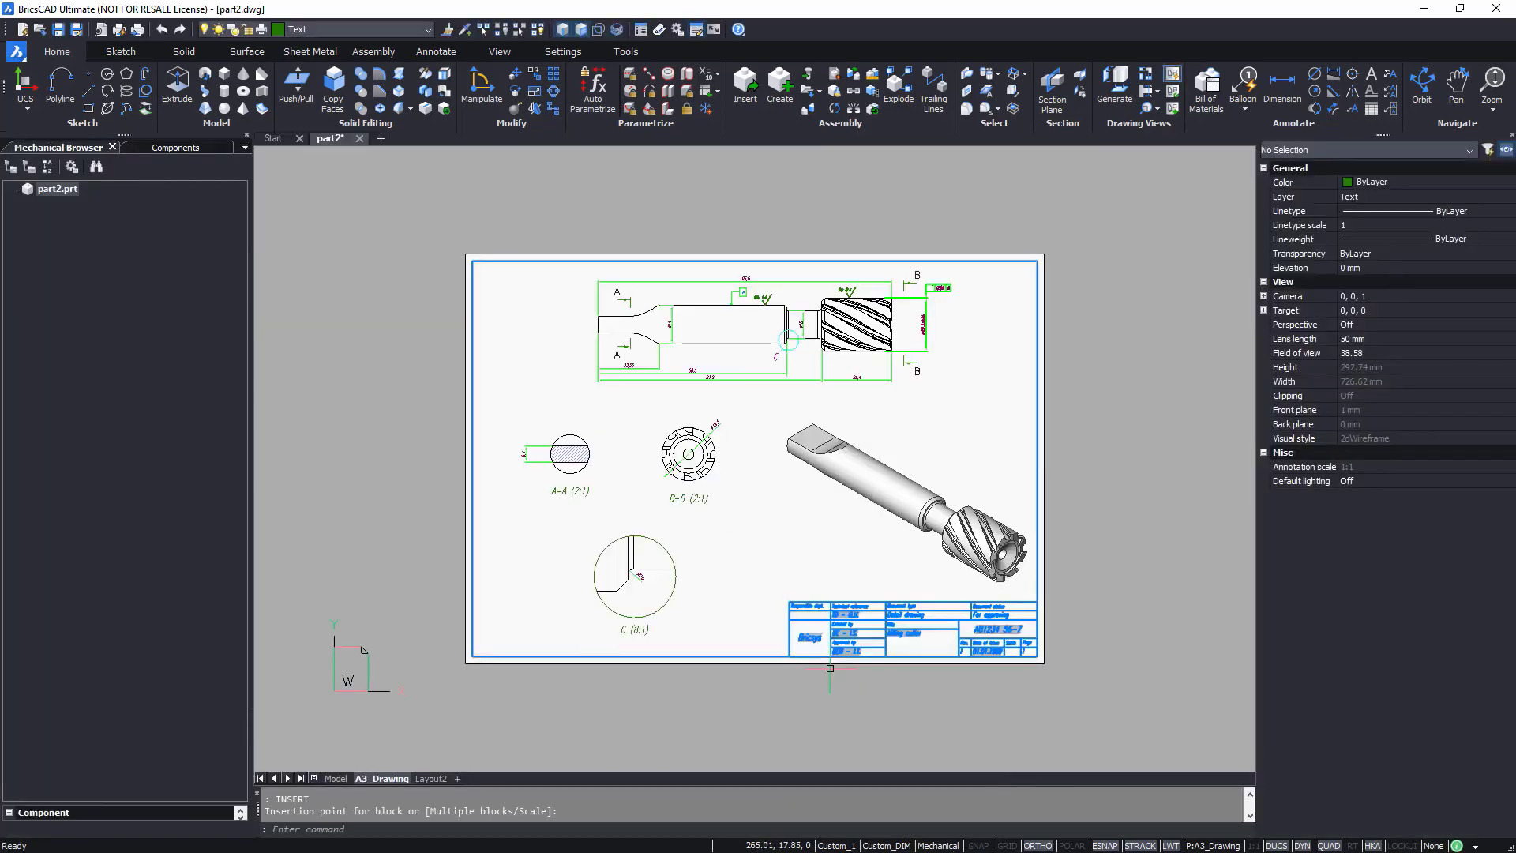
middle_click(789, 557)
middle_click(790, 556)
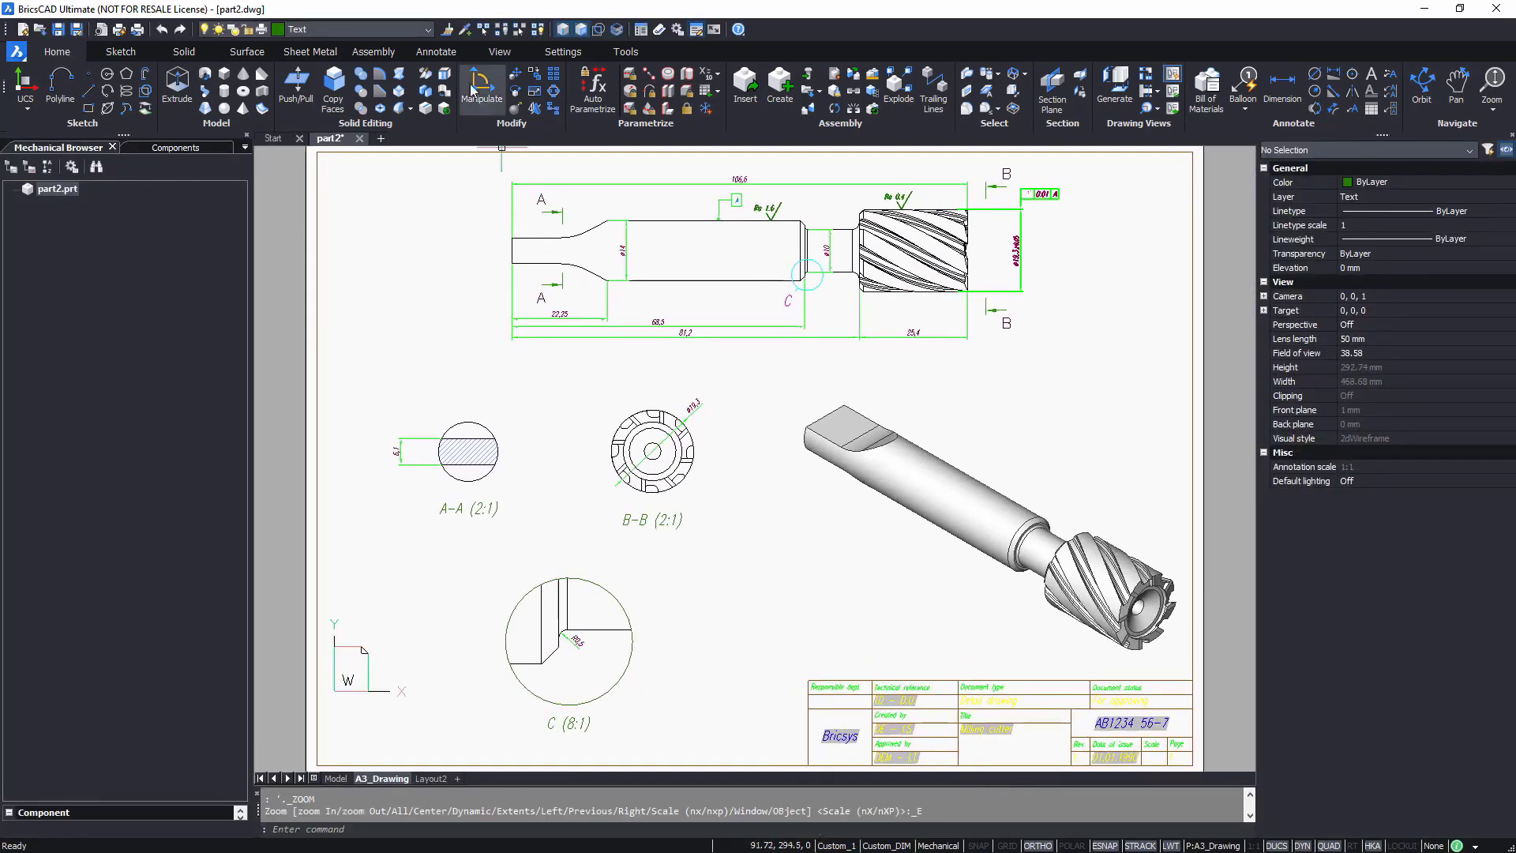
- Export all drawing views to model space without removing the originals, and place them below the cutter model as seen from the top
left_click(438, 52)
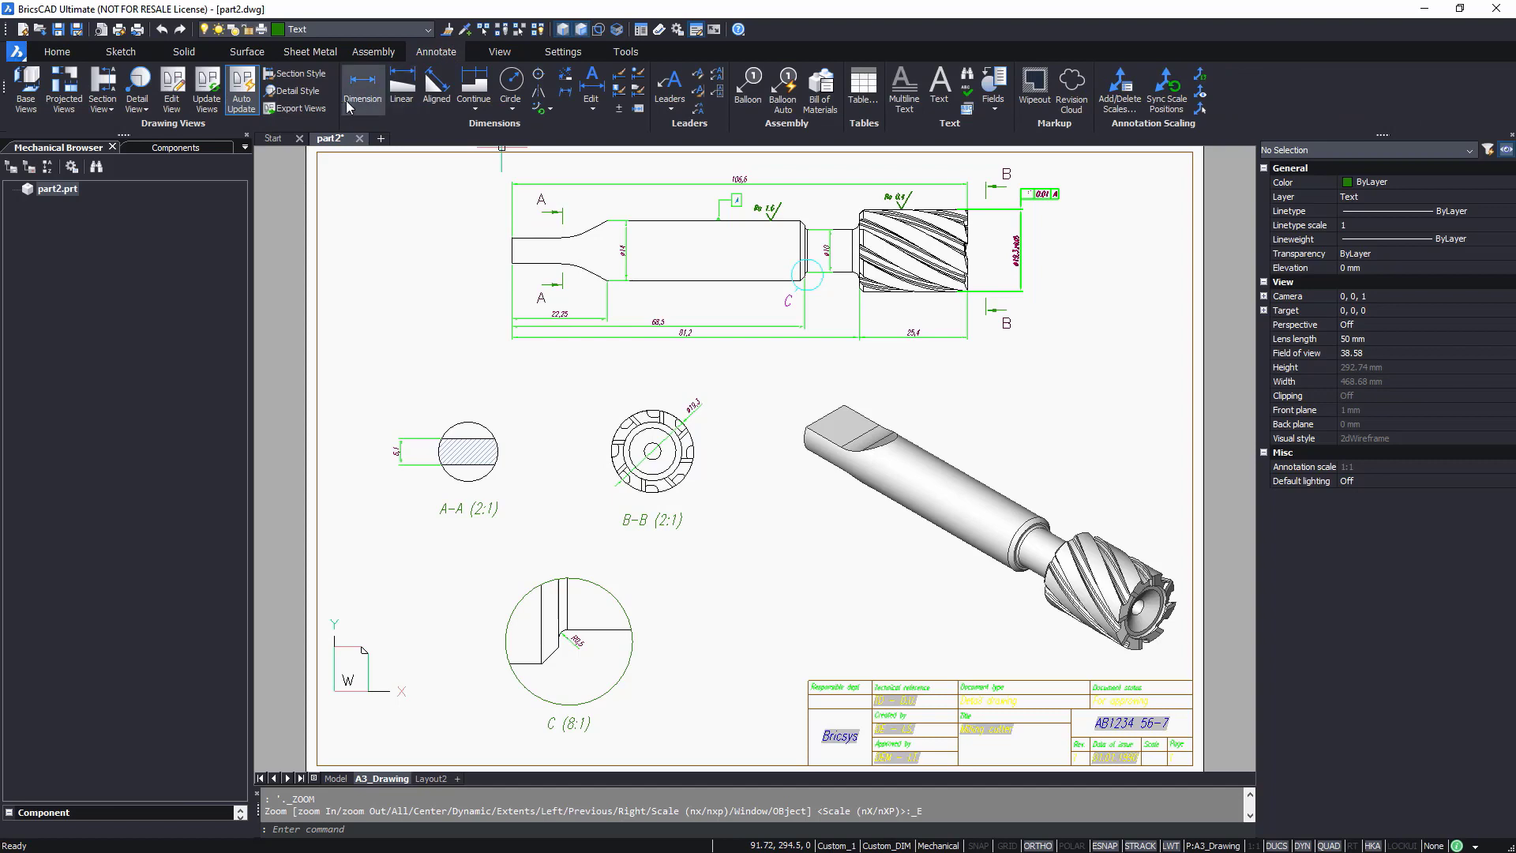
left_click(314, 111)
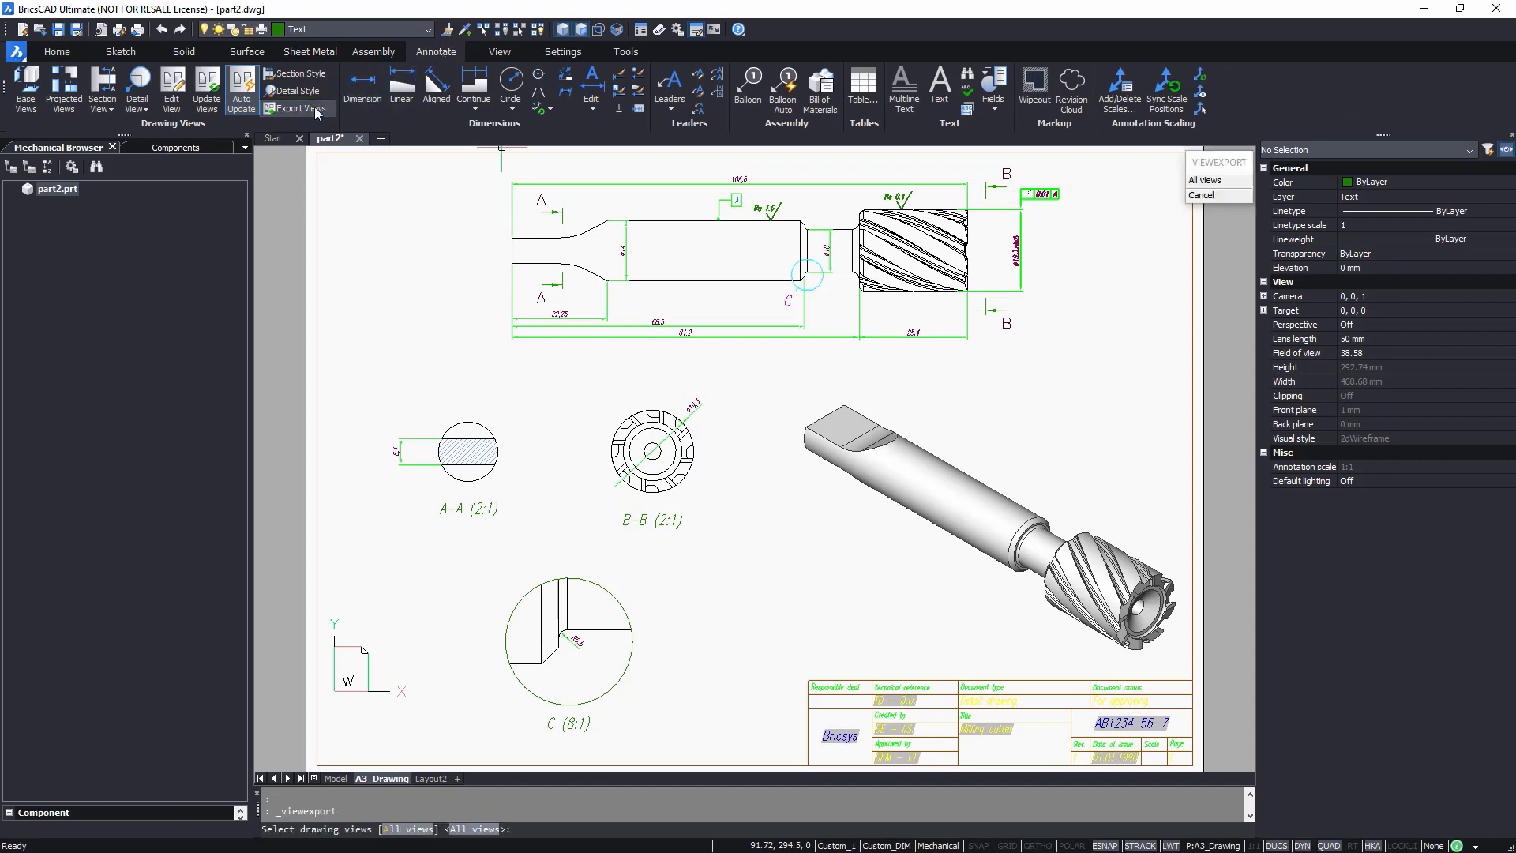
key("Return")
key("Return")
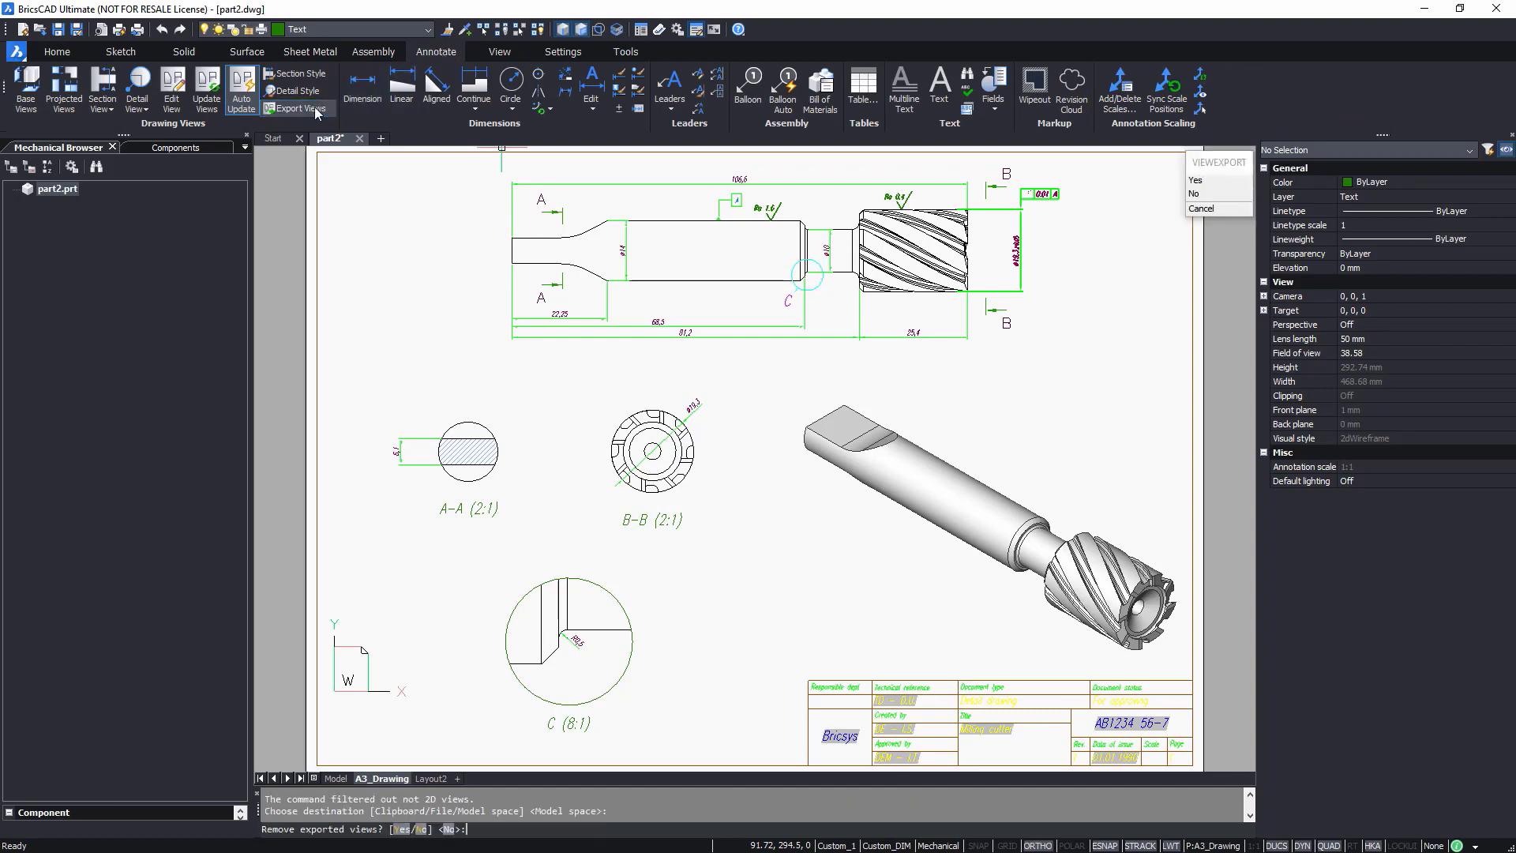
key("Return")
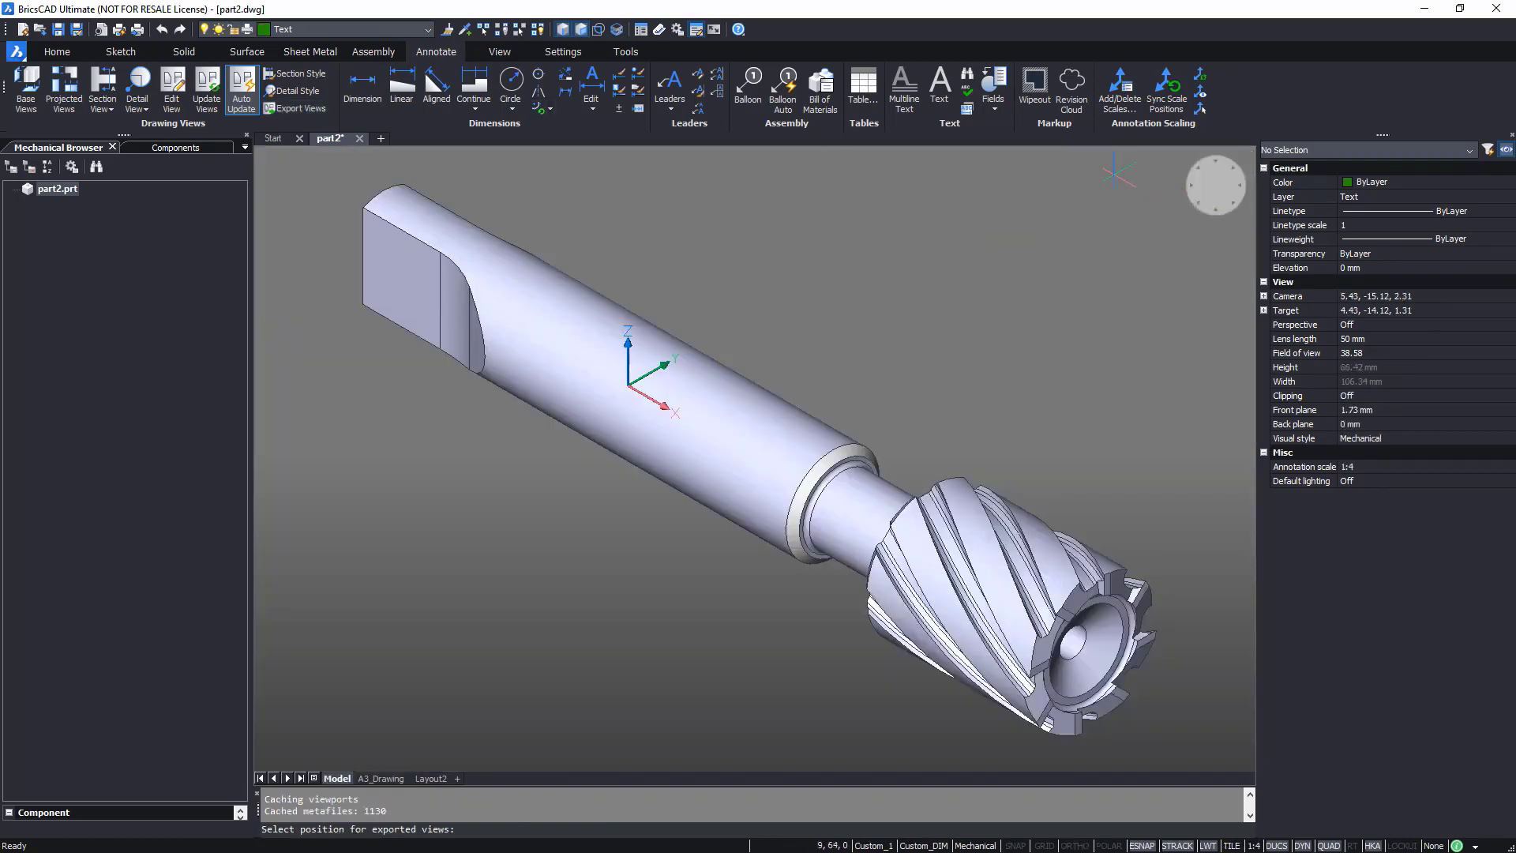
left_click(1216, 188)
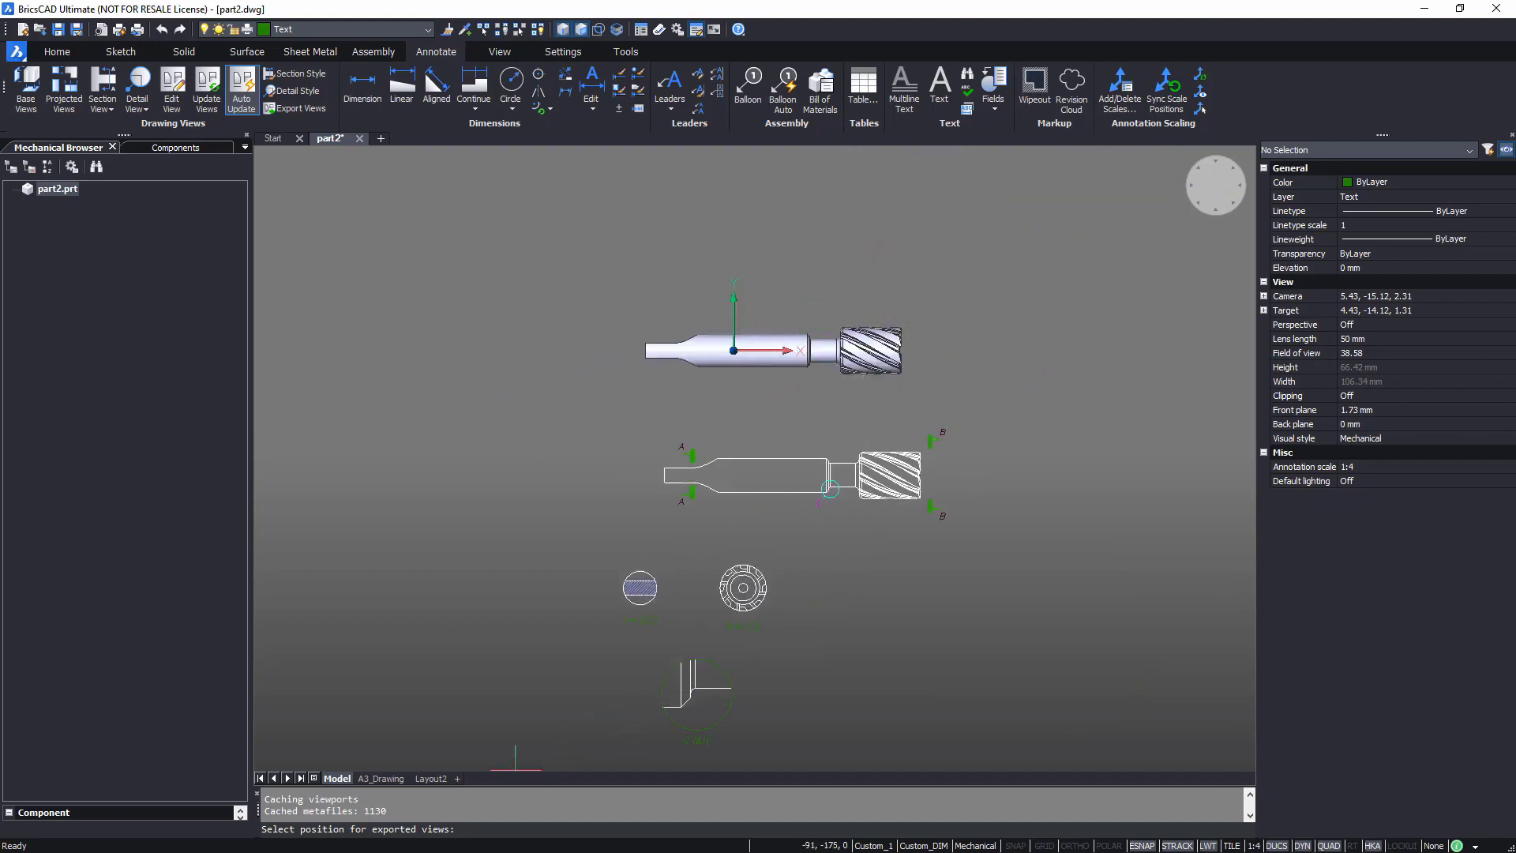
left_click(514, 760)
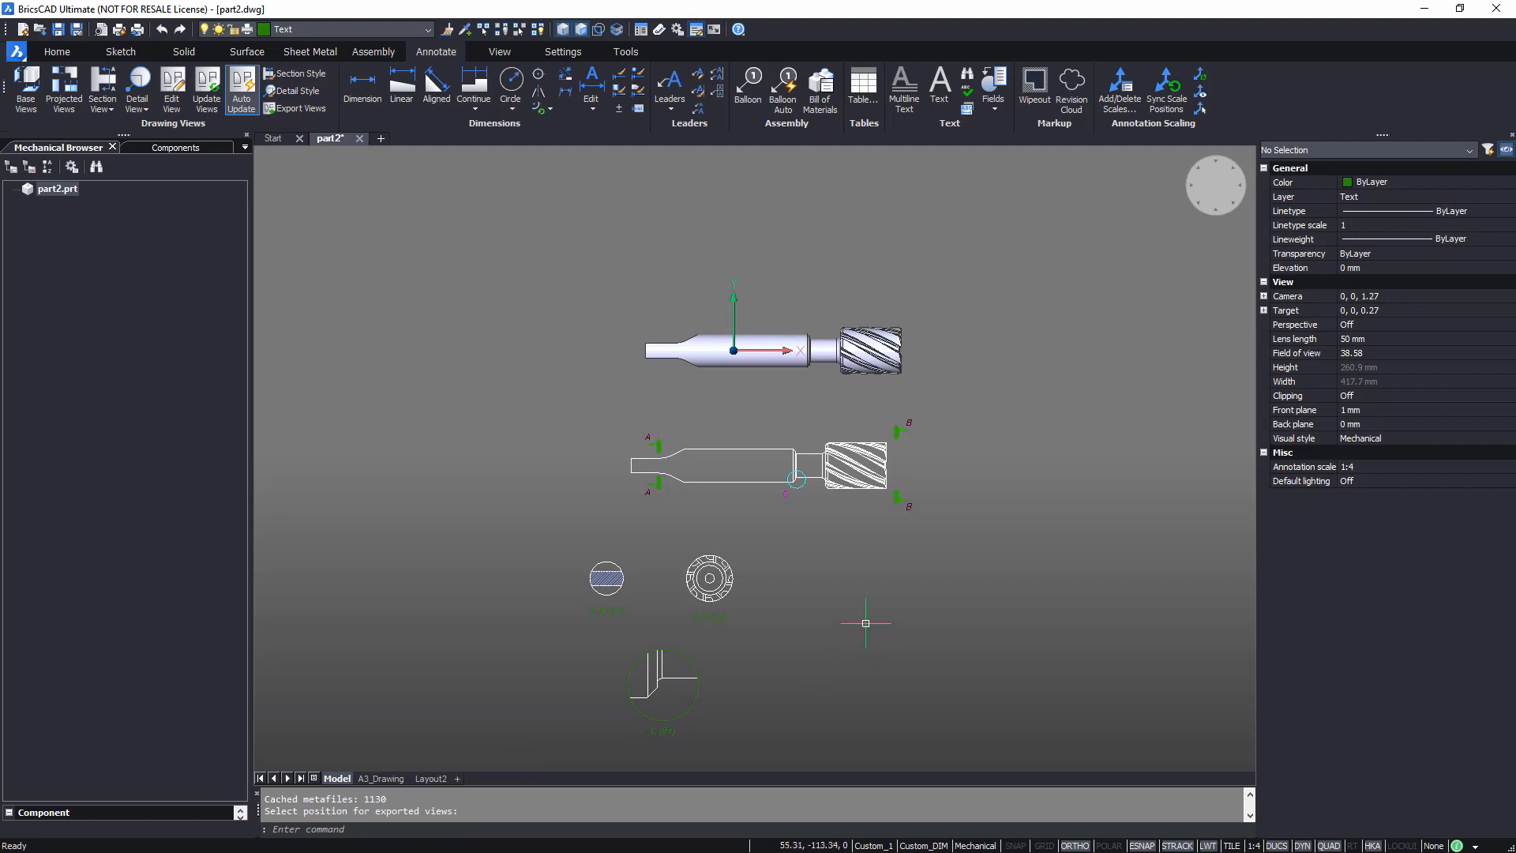
- Delete the 3D cutter solid from model space, leaving only the exported 2D views
key("Escape")
left_click(920, 300)
left_click(841, 356)
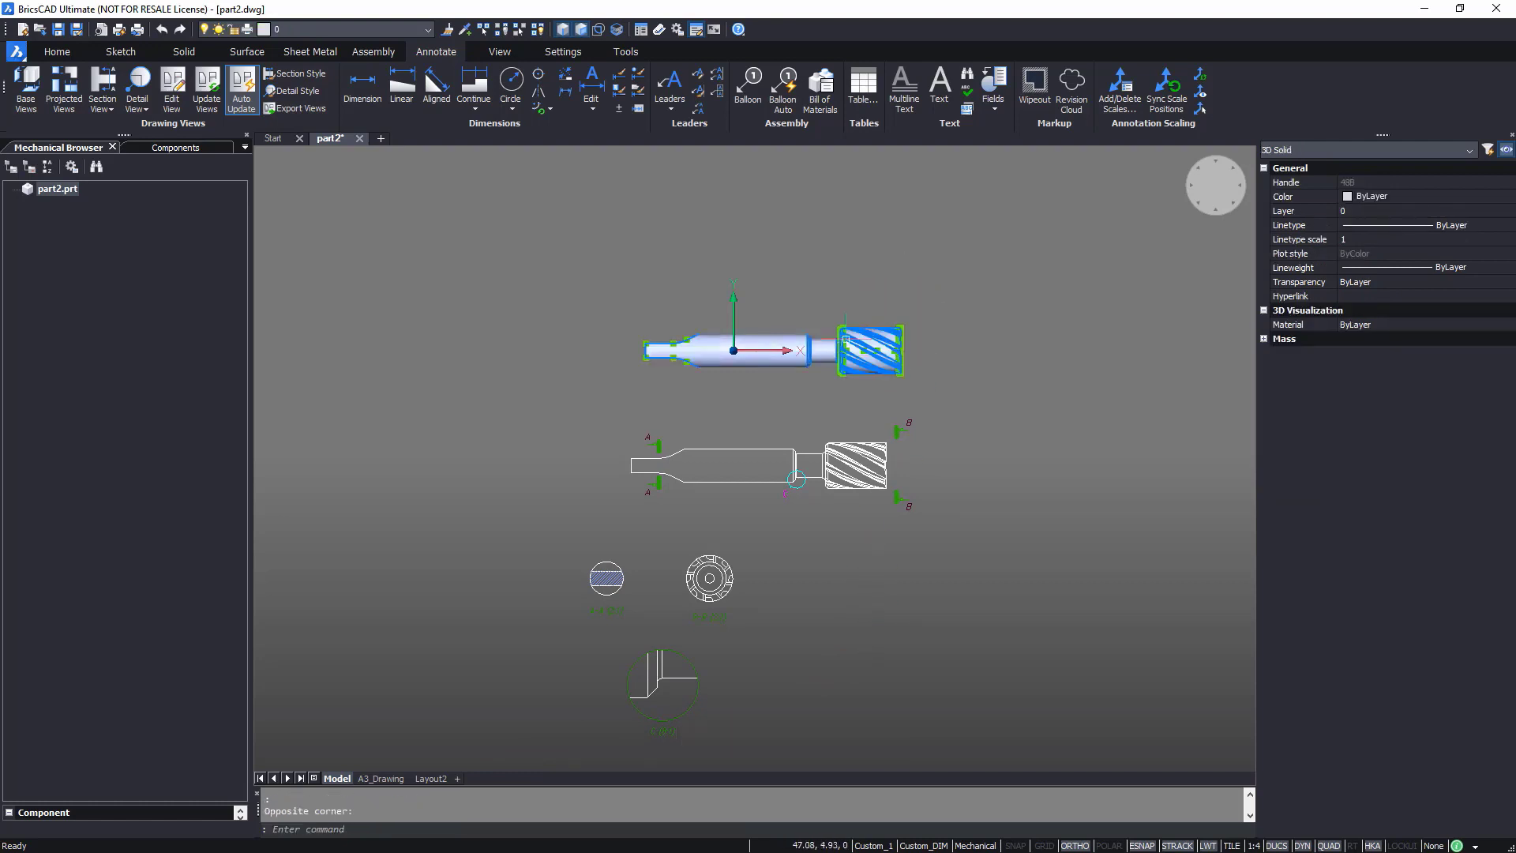
key("Delete")
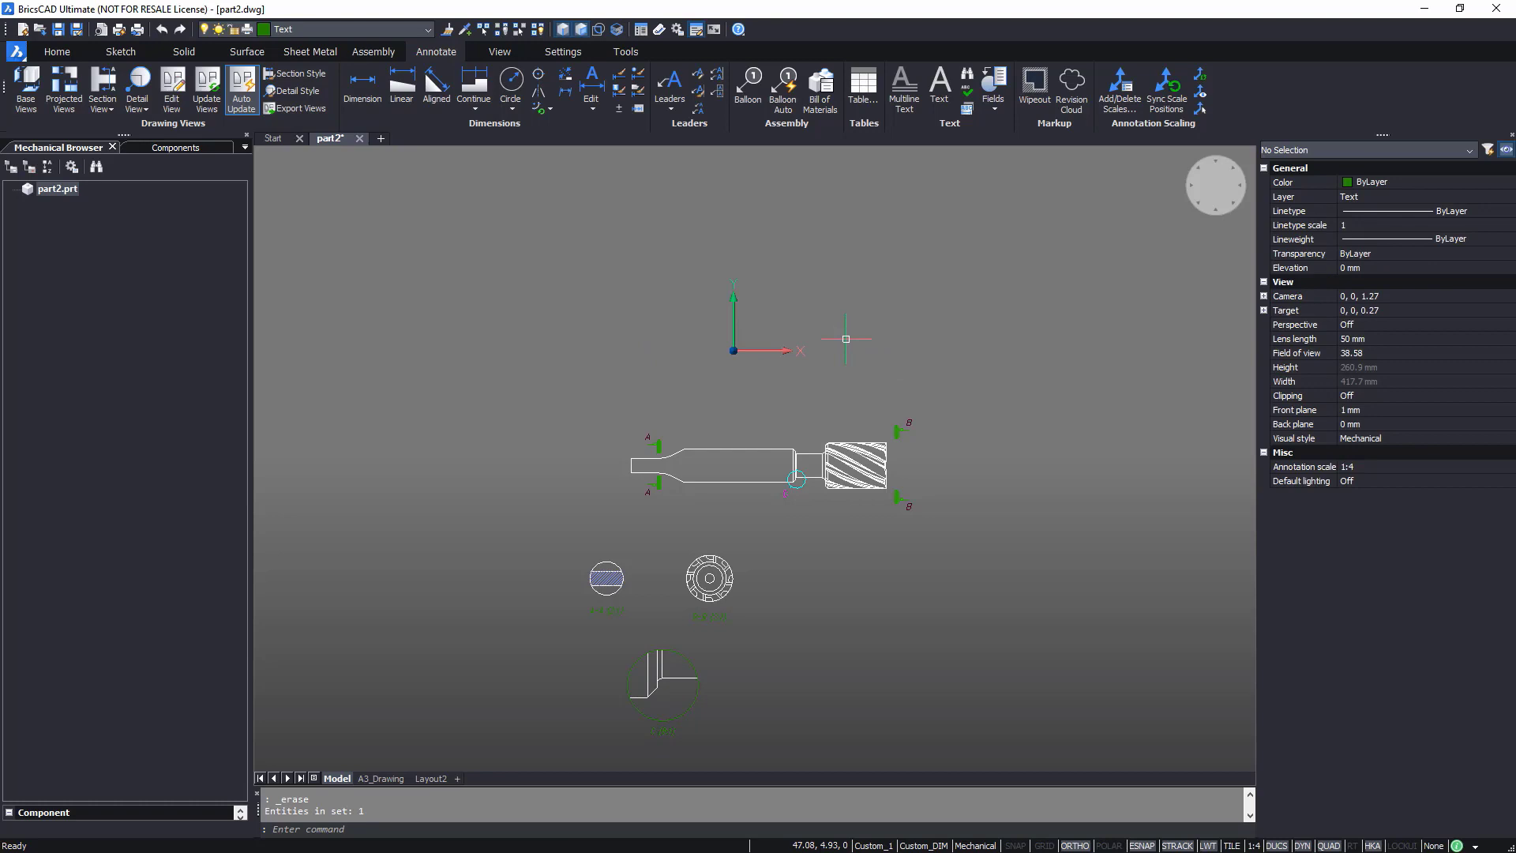
middle_click(856, 344)
middle_click(855, 345)
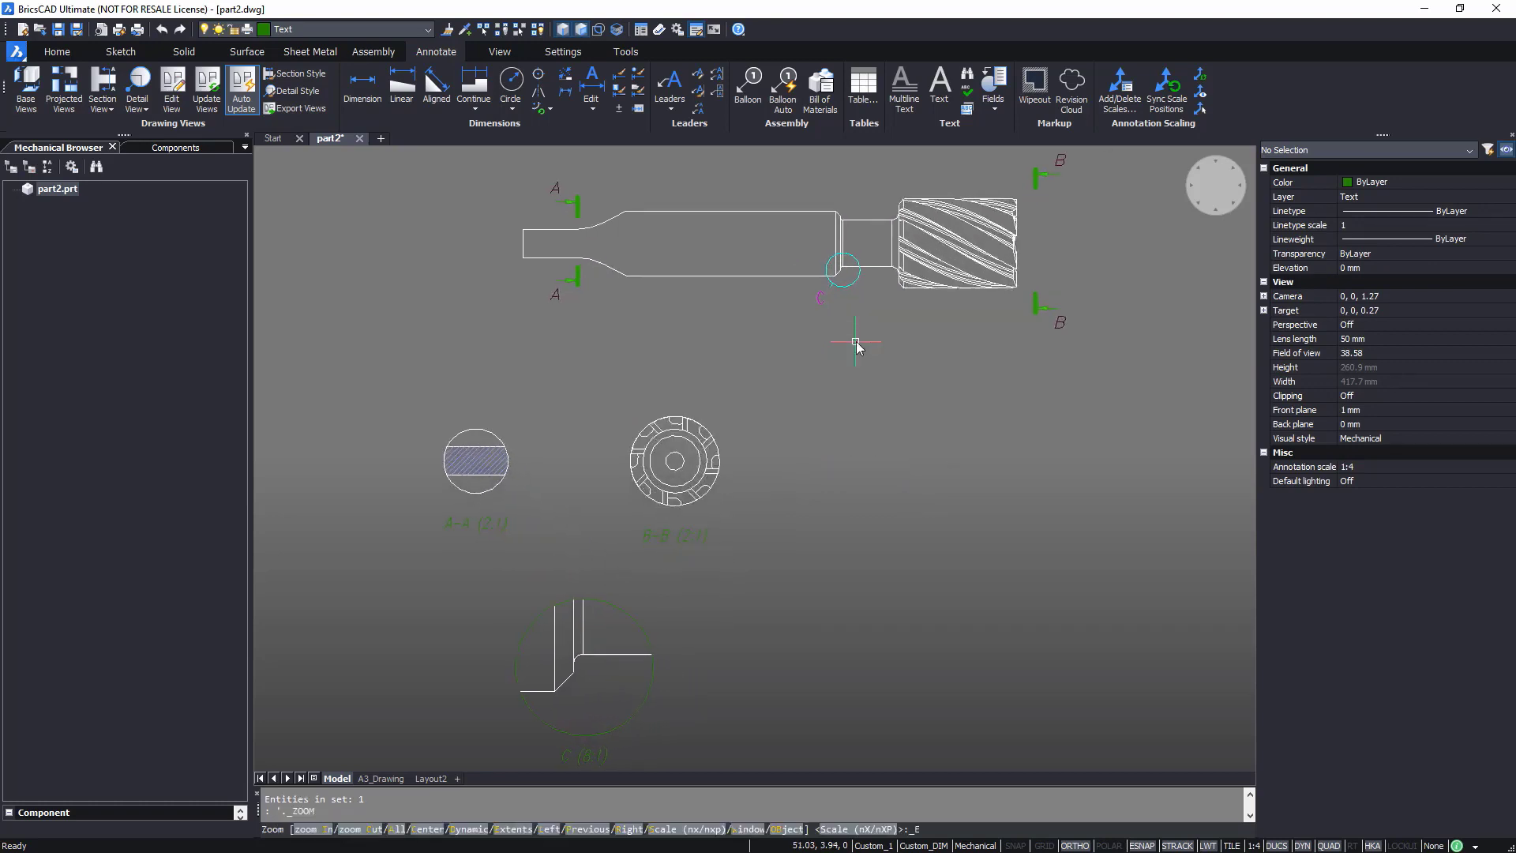